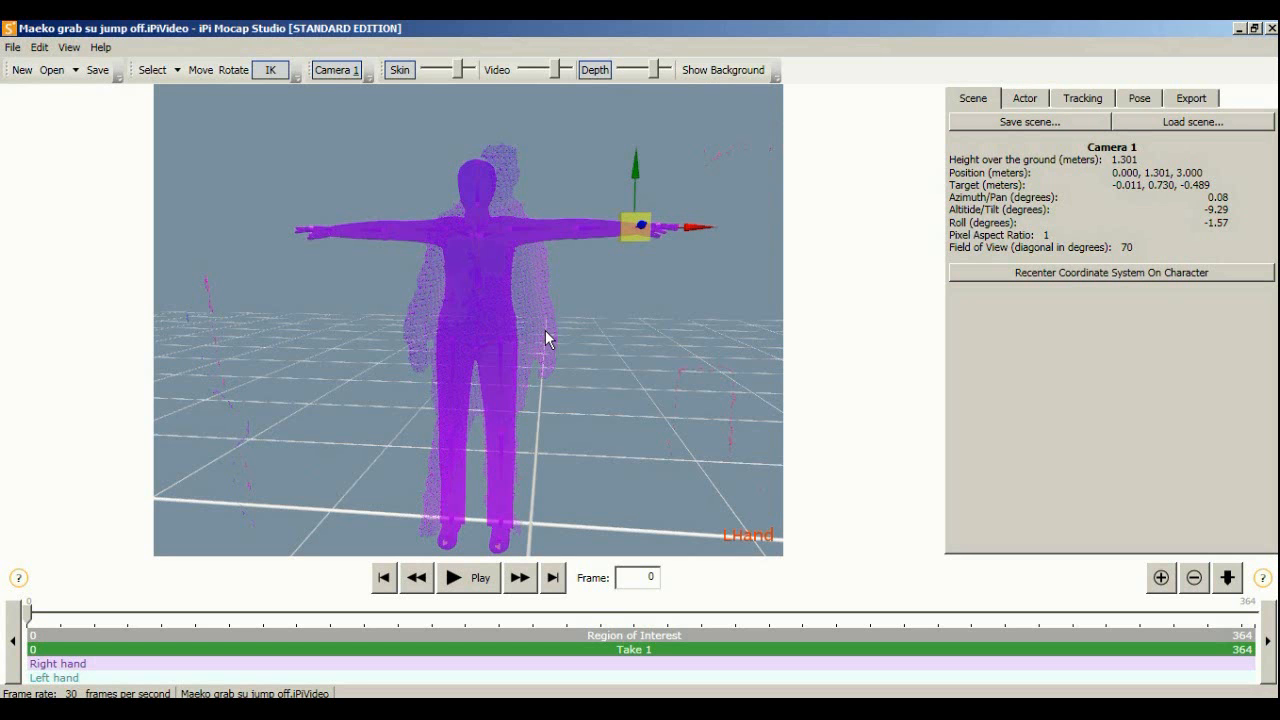
Orbit, pan and zoom the viewport to see the actor and point cloud from the side
scroll(545, 332, up, 2)
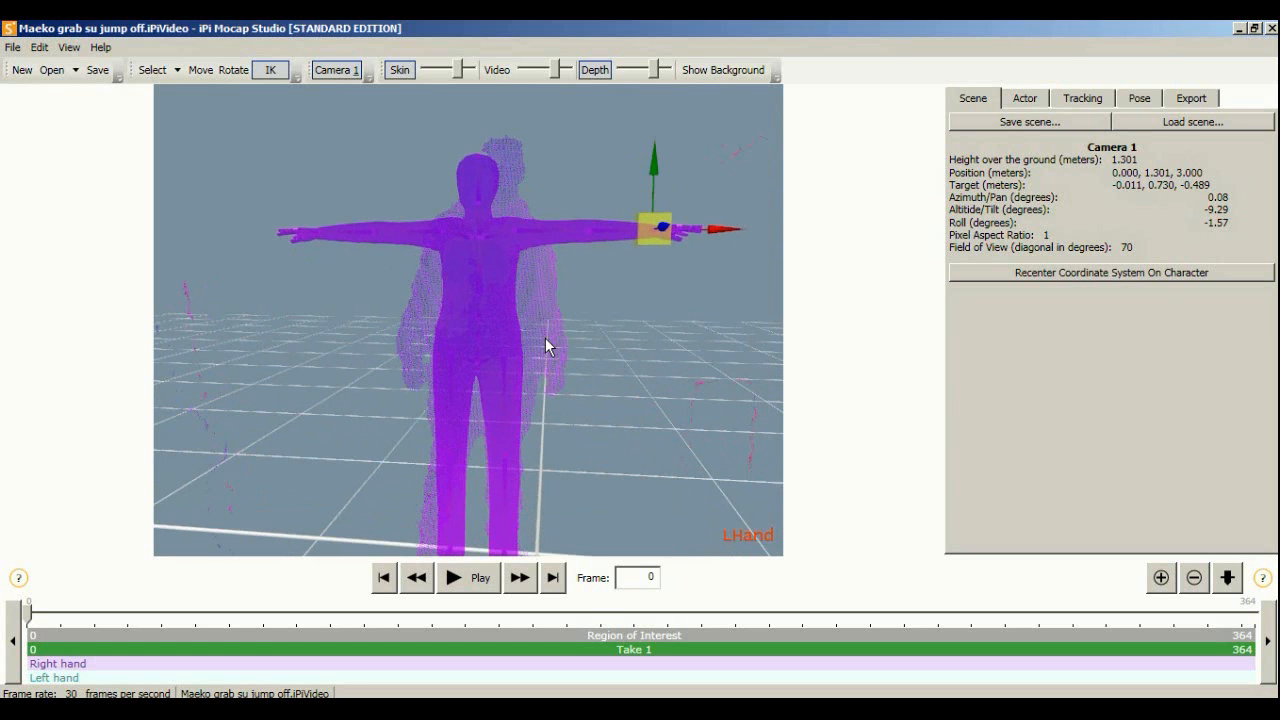
right_drag(542, 334, 614, 344)
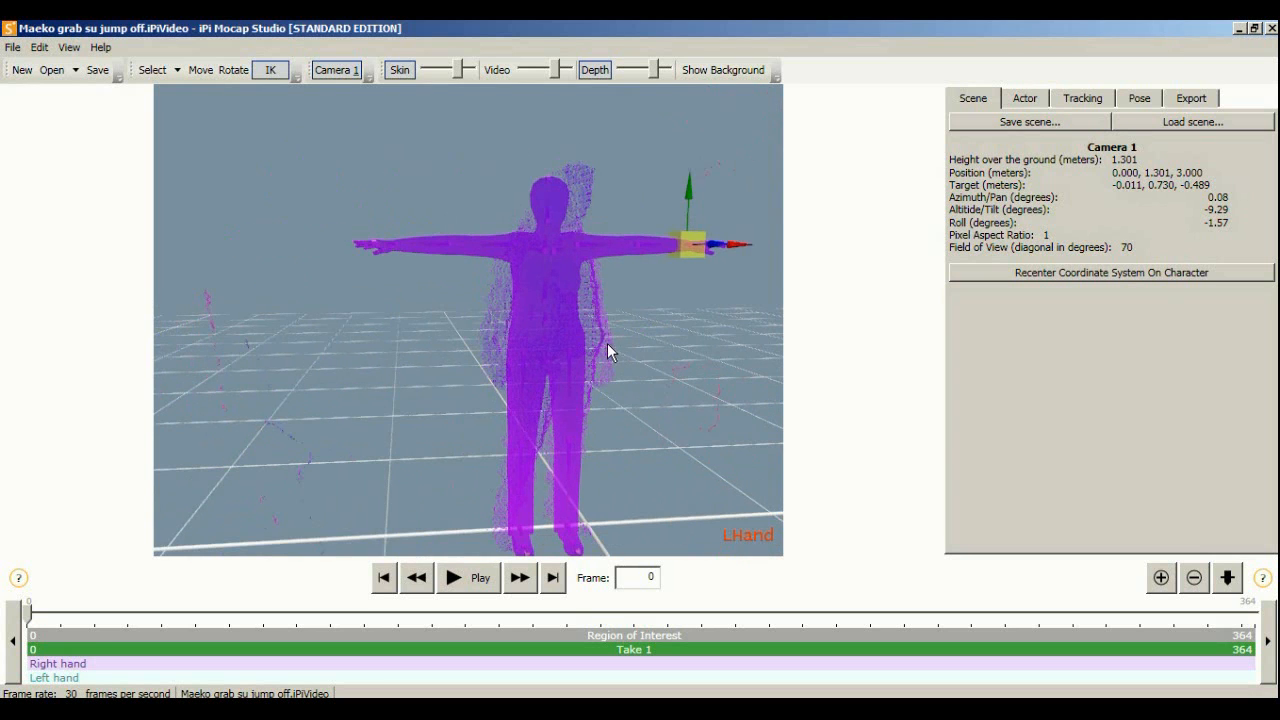
middle_drag(628, 356, 501, 355)
scroll(532, 364, down, 1)
scroll(528, 347, up, 3)
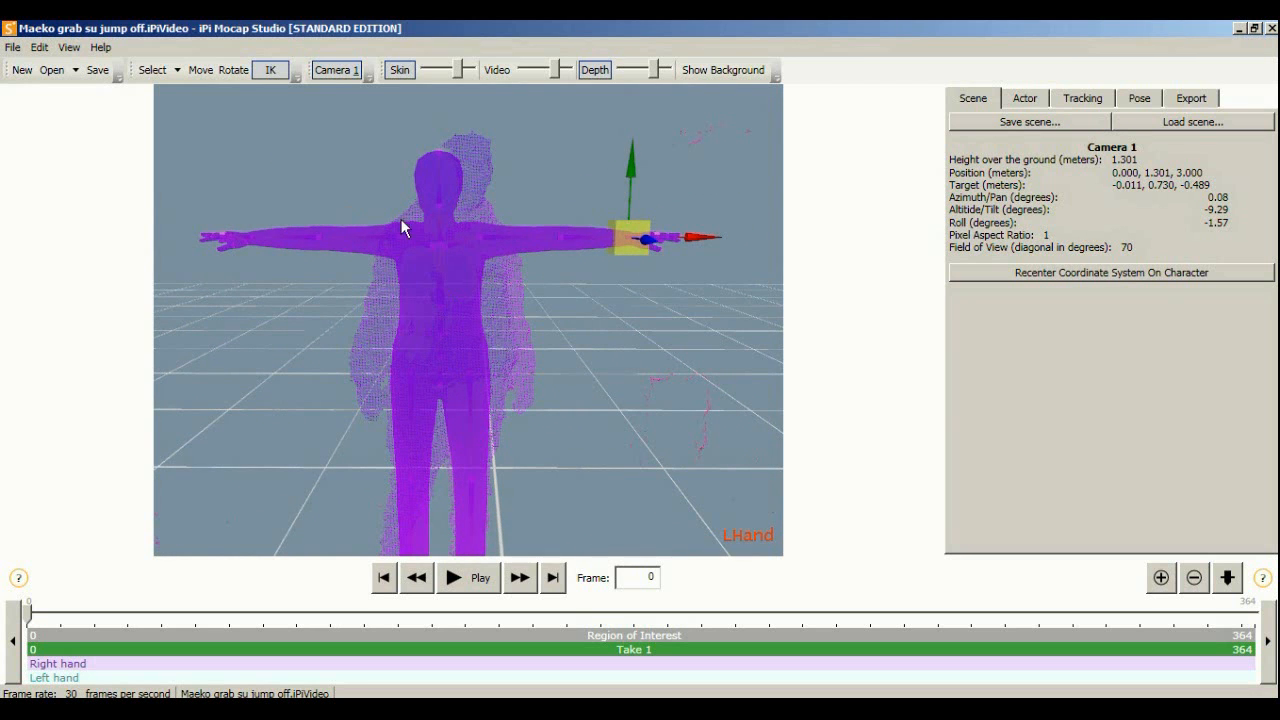
middle_drag(406, 220, 442, 240)
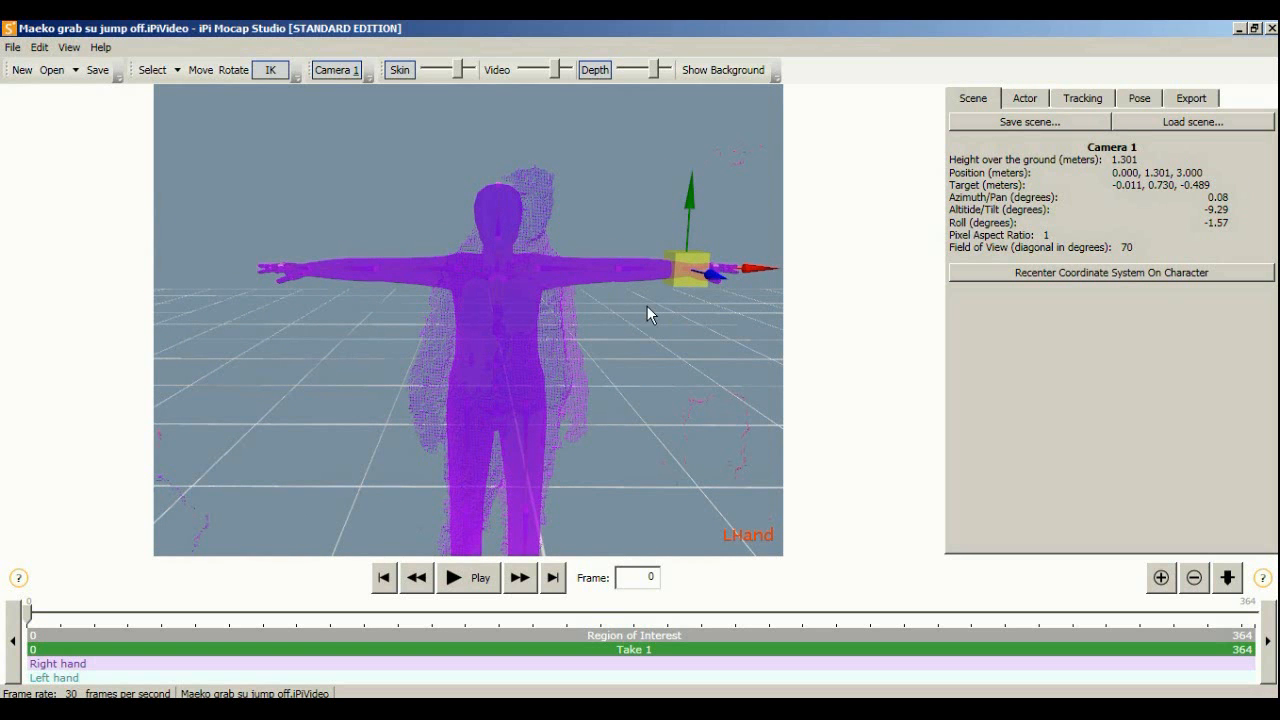
middle_drag(534, 238, 515, 232)
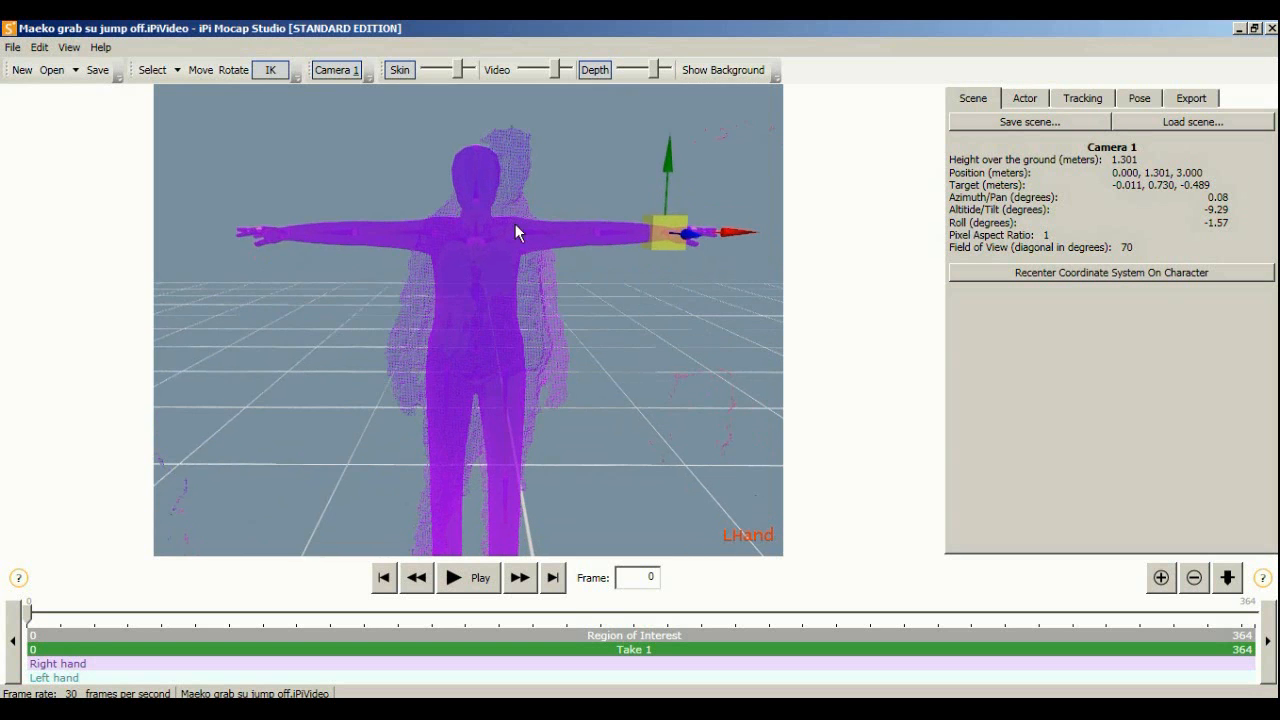
middle_drag(553, 306, 672, 327)
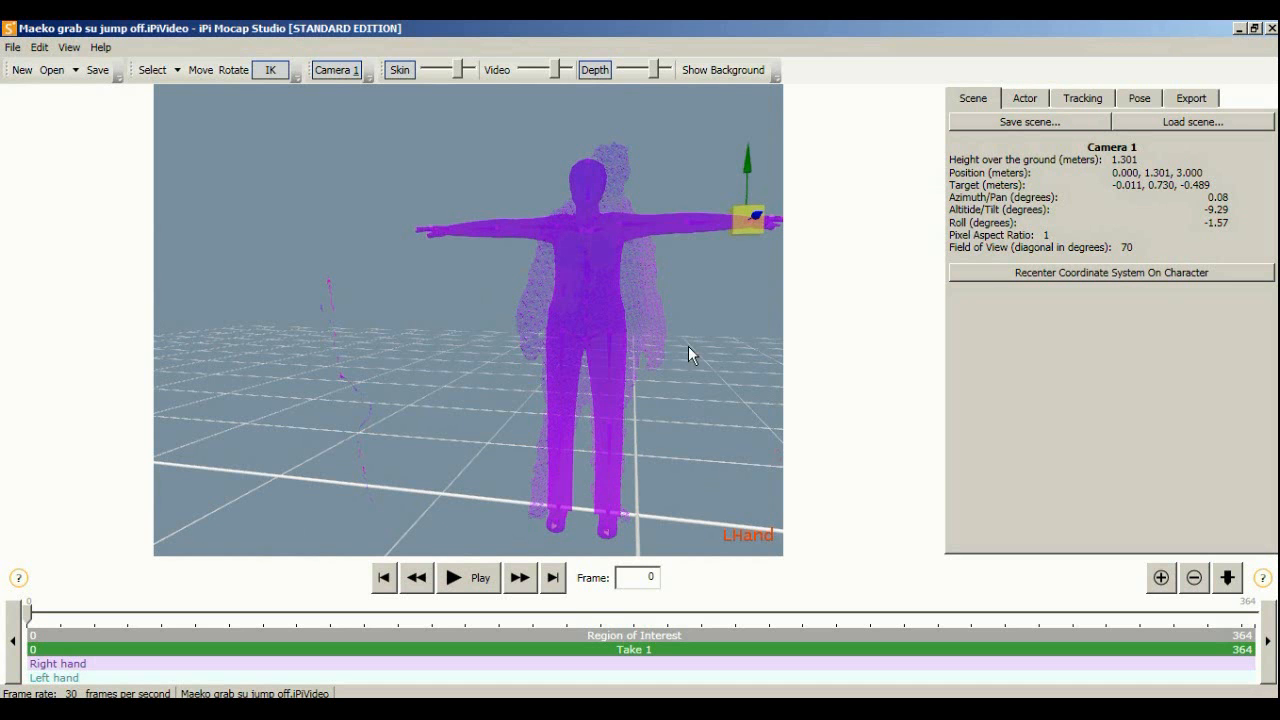
middle_drag(651, 461, 539, 241)
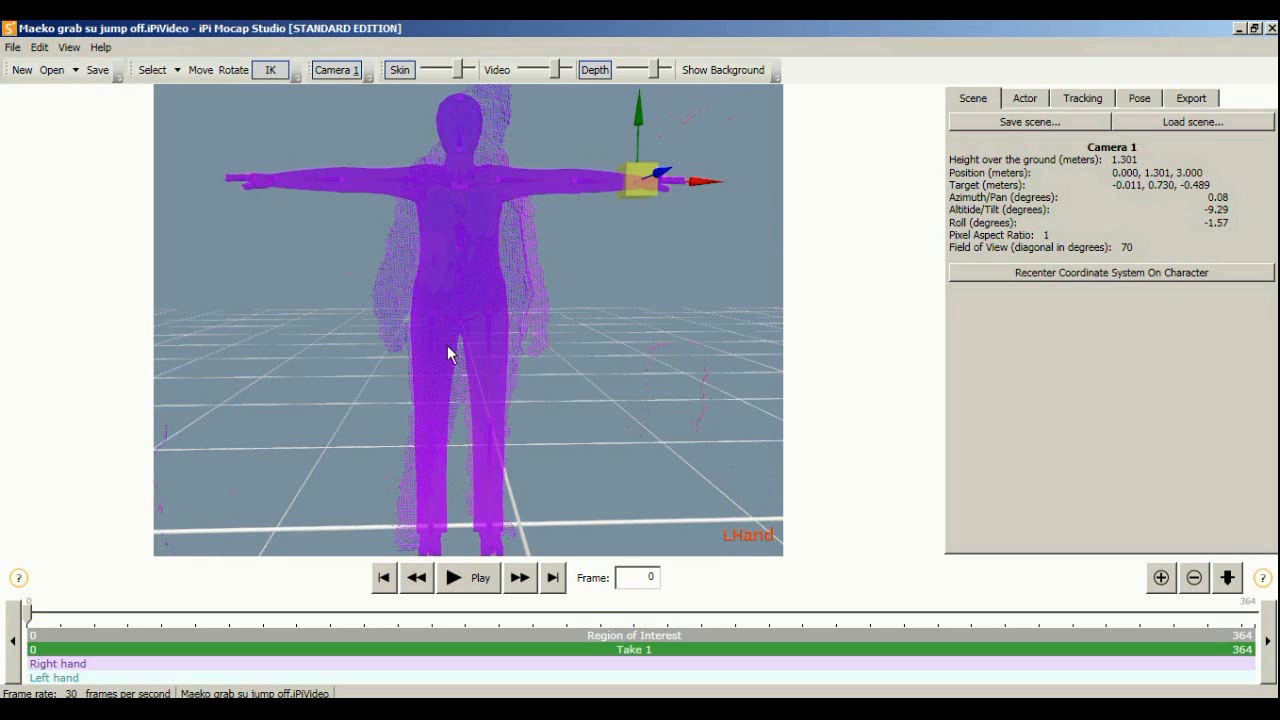
middle_drag(557, 262, 557, 280)
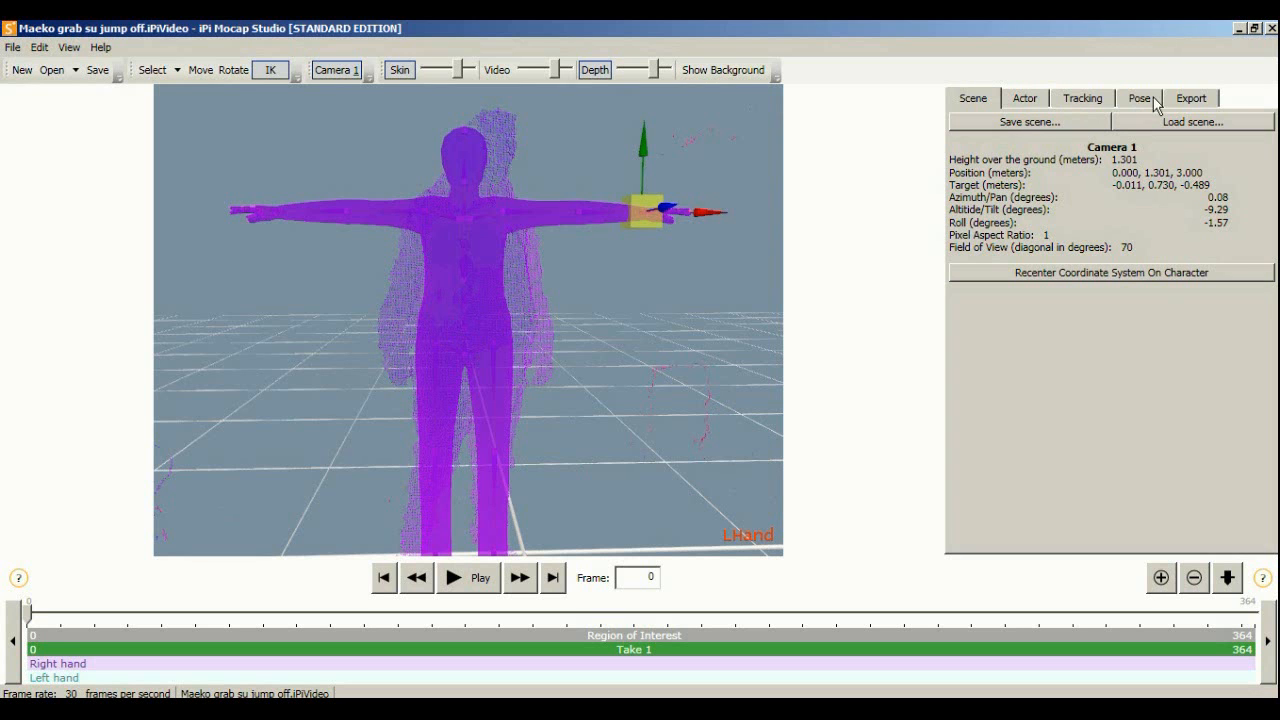
Show the Export settings and review the animation export formats without choosing one
click(1186, 100)
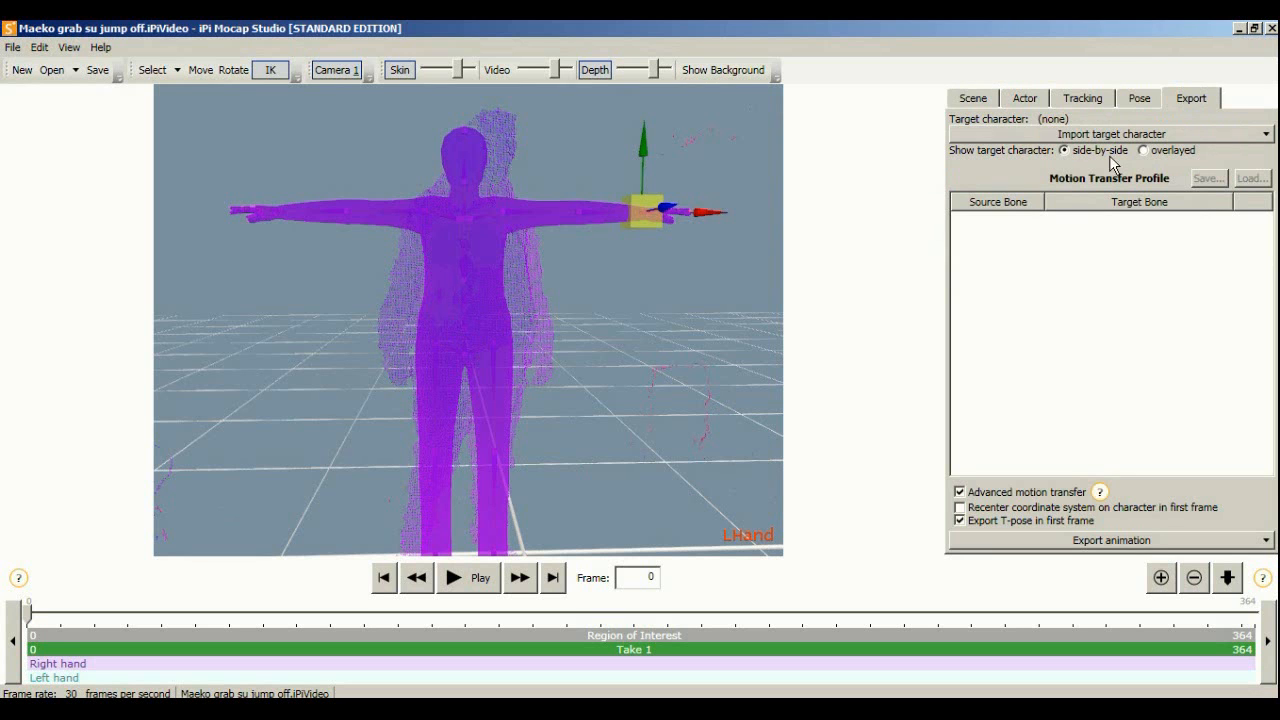
click(1146, 537)
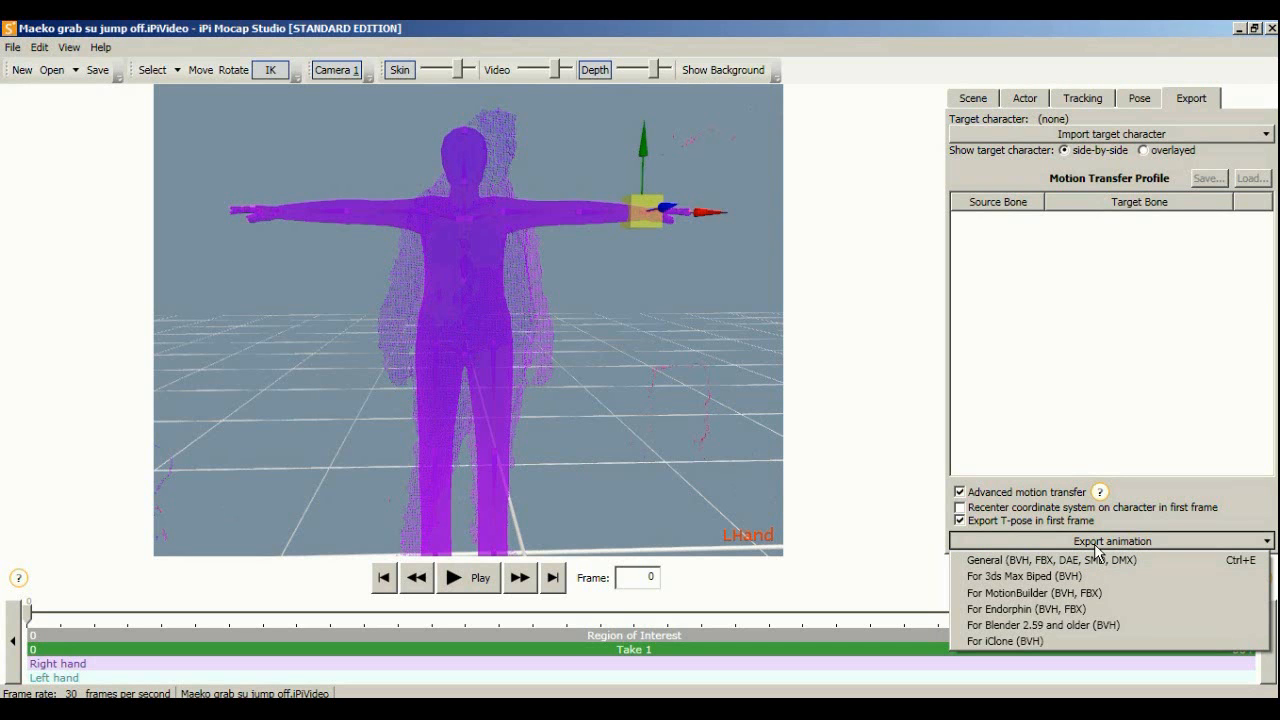
click(573, 280)
mouse_move(568, 256)
middle_down()
mouse_move(566, 289)
mouse_move(560, 235)
mouse_move(548, 261)
mouse_move(568, 277)
mouse_move(532, 277)
mouse_move(566, 250)
middle_up()
scroll(566, 289, down, 2)
scroll(556, 293, up, 3)
scroll(551, 235, up, 3)
scroll(551, 235, down, 5)
scroll(551, 265, down, 2)
scroll(551, 265, up, 2)
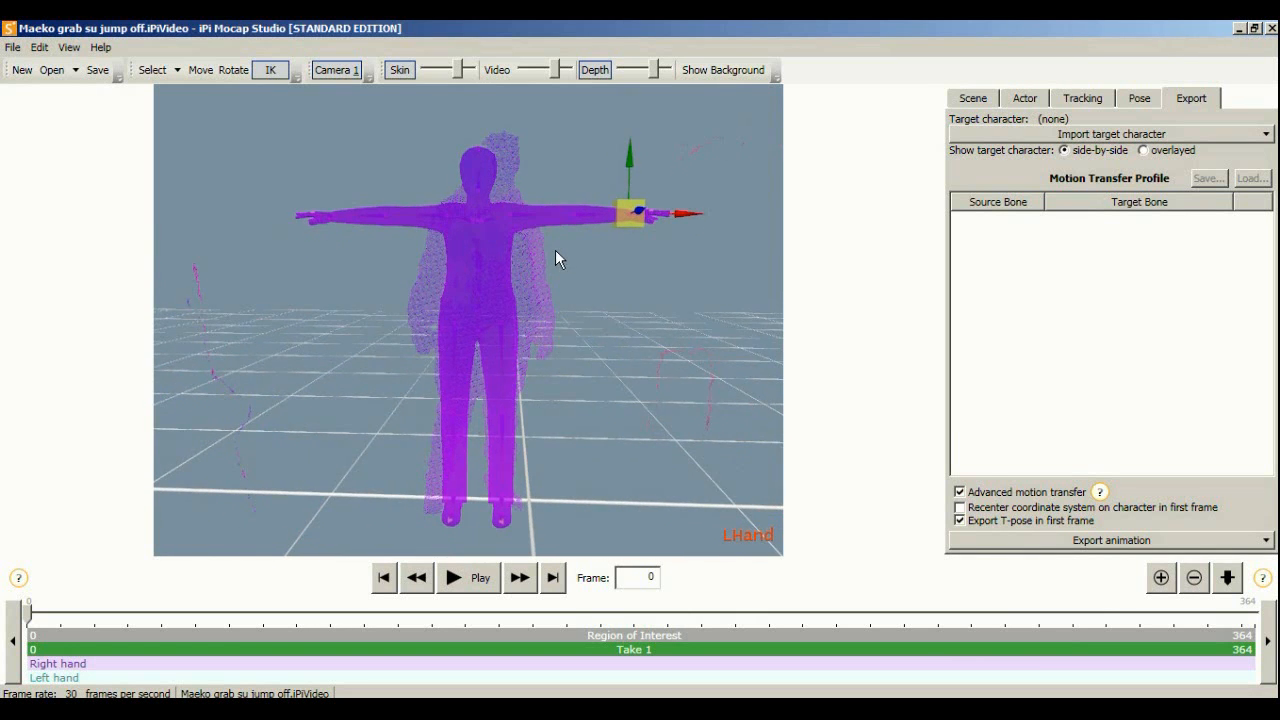
scroll(555, 250, up, 4)
scroll(555, 250, down, 3)
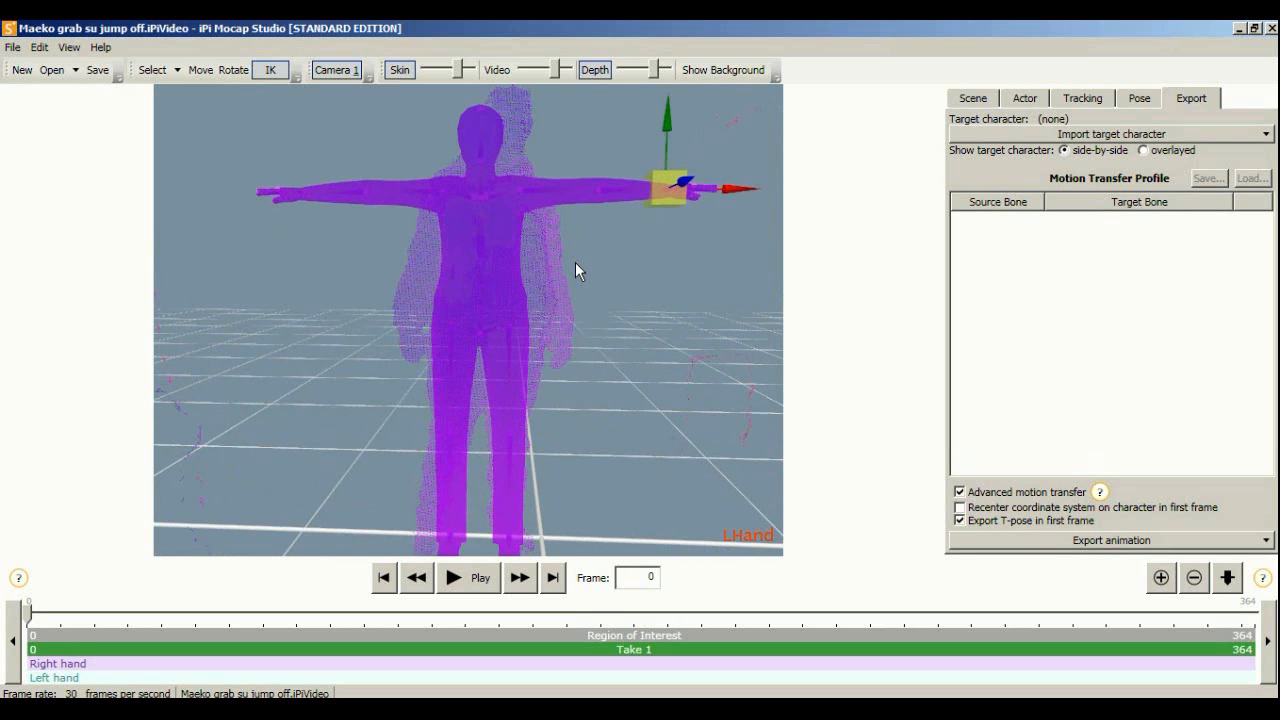
mouse_move(577, 266)
middle_down()
mouse_move(551, 271)
mouse_move(592, 263)
mouse_move(557, 259)
middle_up()
scroll(580, 266, down, 2)
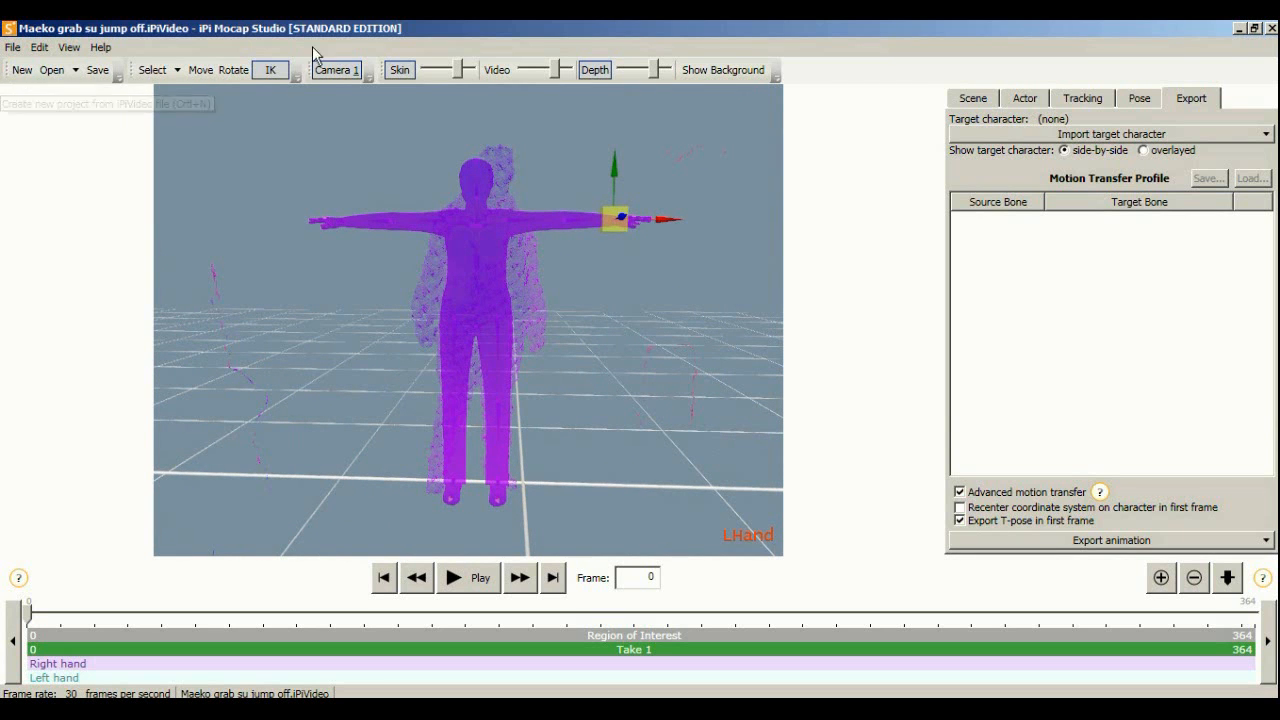
click(21, 70)
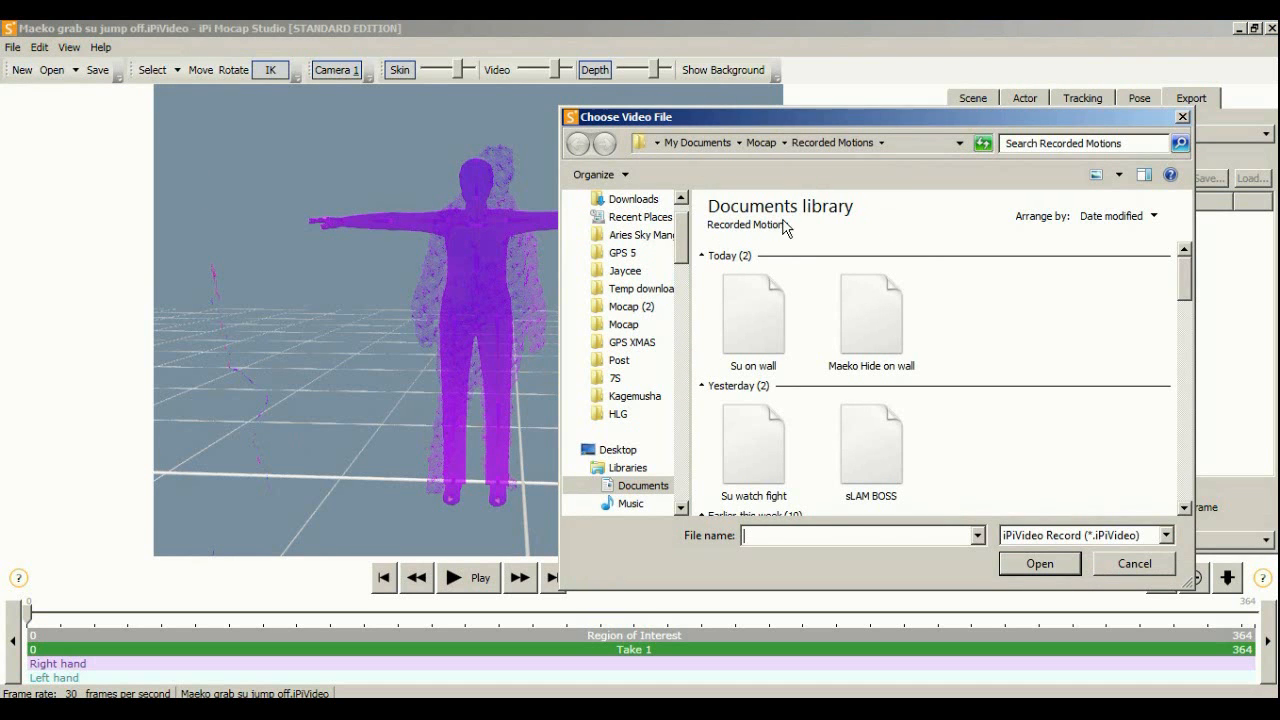
click(872, 335)
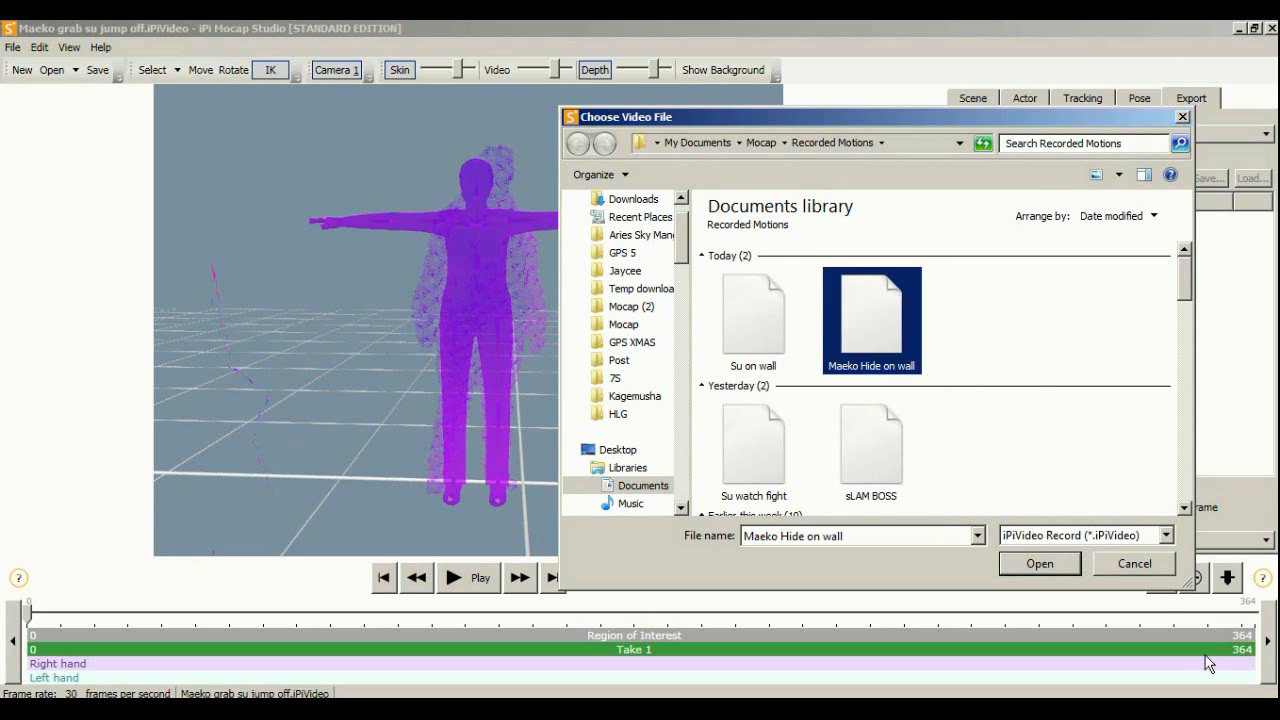
click(1105, 564)
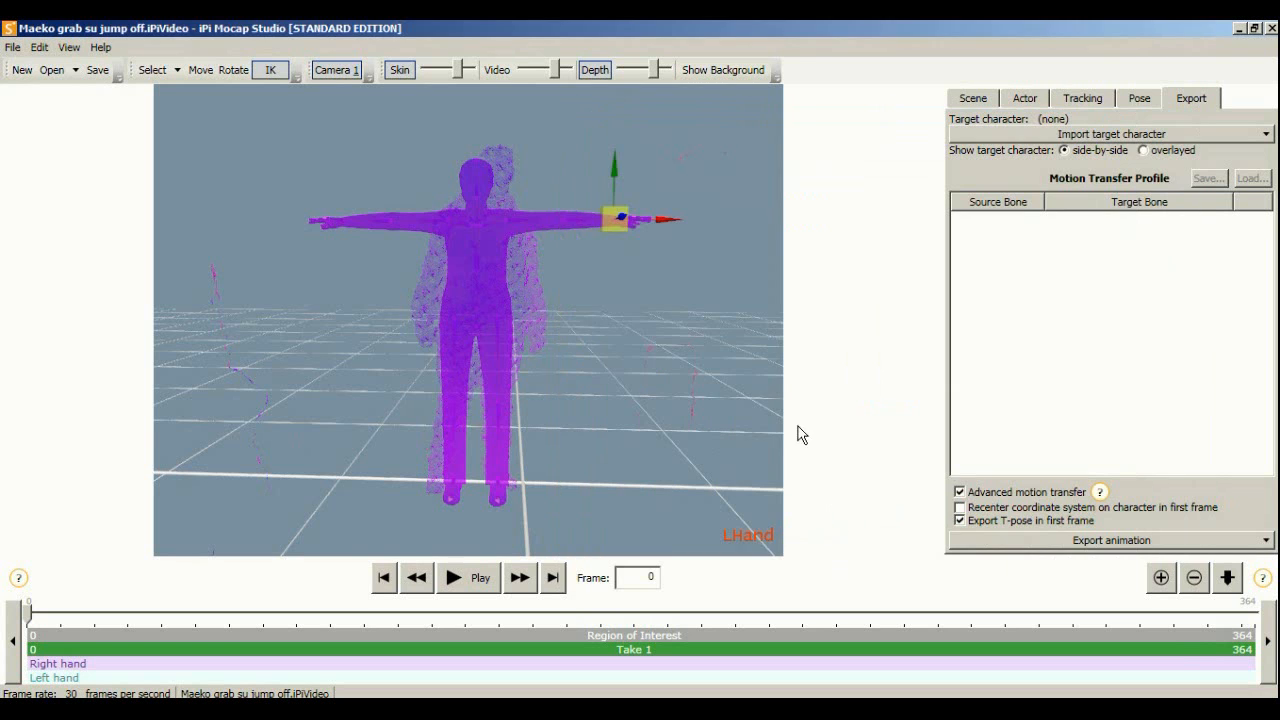
middle_drag(496, 287, 554, 259)
scroll(519, 282, up, 1)
scroll(519, 282, down, 1)
scroll(480, 287, up, 2)
Check the Tracking settings, return to the Actor measurements and frame the whole T-posed actor
click(1025, 98)
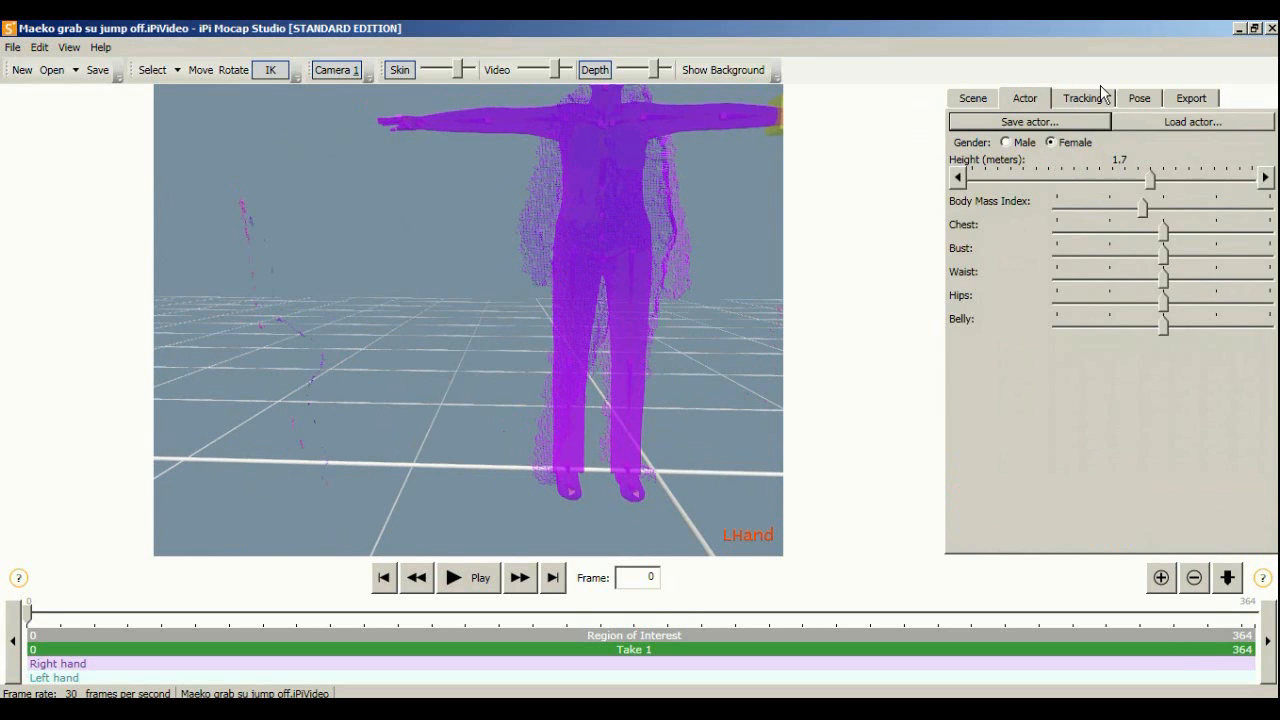
click(1082, 98)
middle_drag(562, 195, 475, 331)
scroll(480, 230, up, 3)
scroll(480, 251, down, 1)
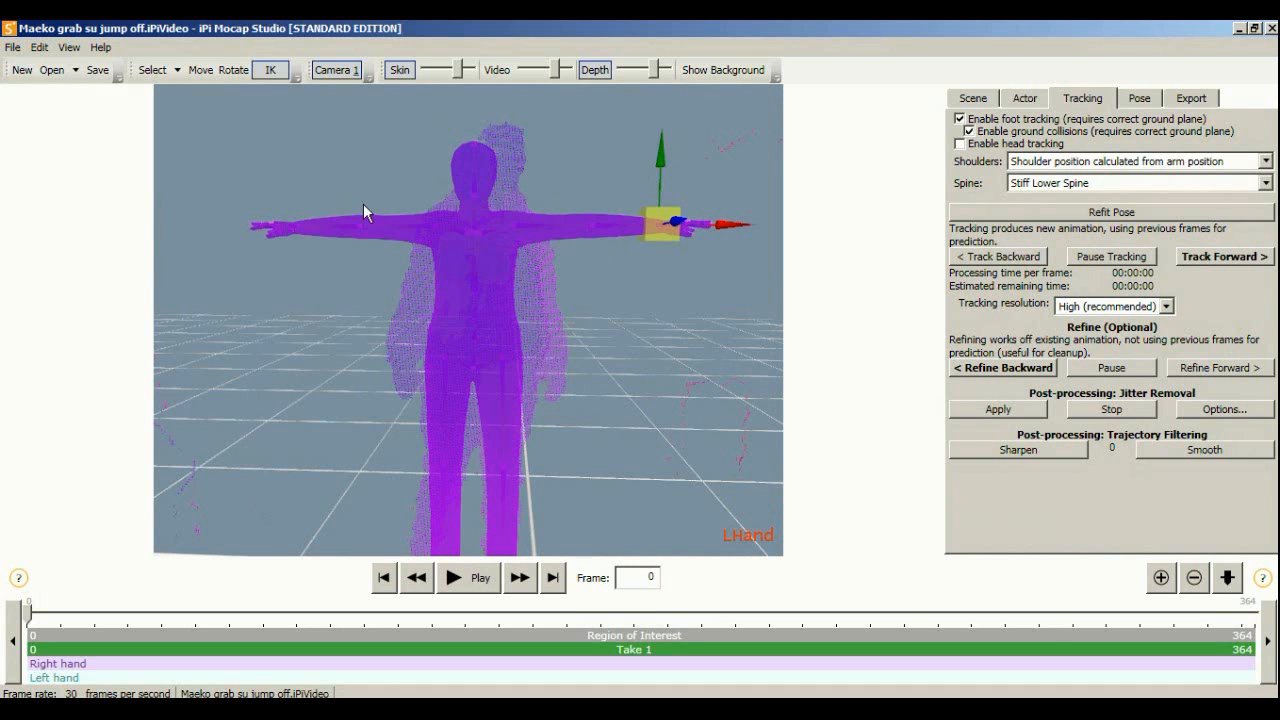
click(1028, 100)
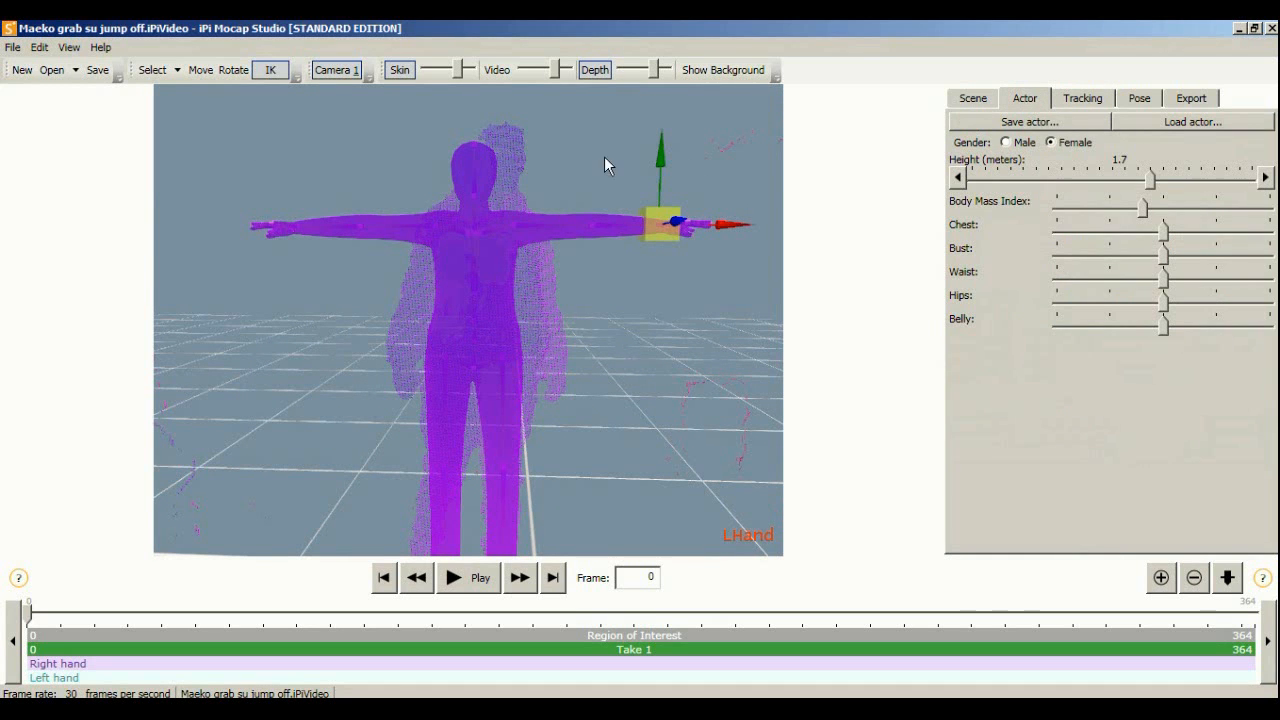
middle_drag(416, 184, 439, 197)
scroll(439, 197, down, 2)
scroll(439, 211, up, 3)
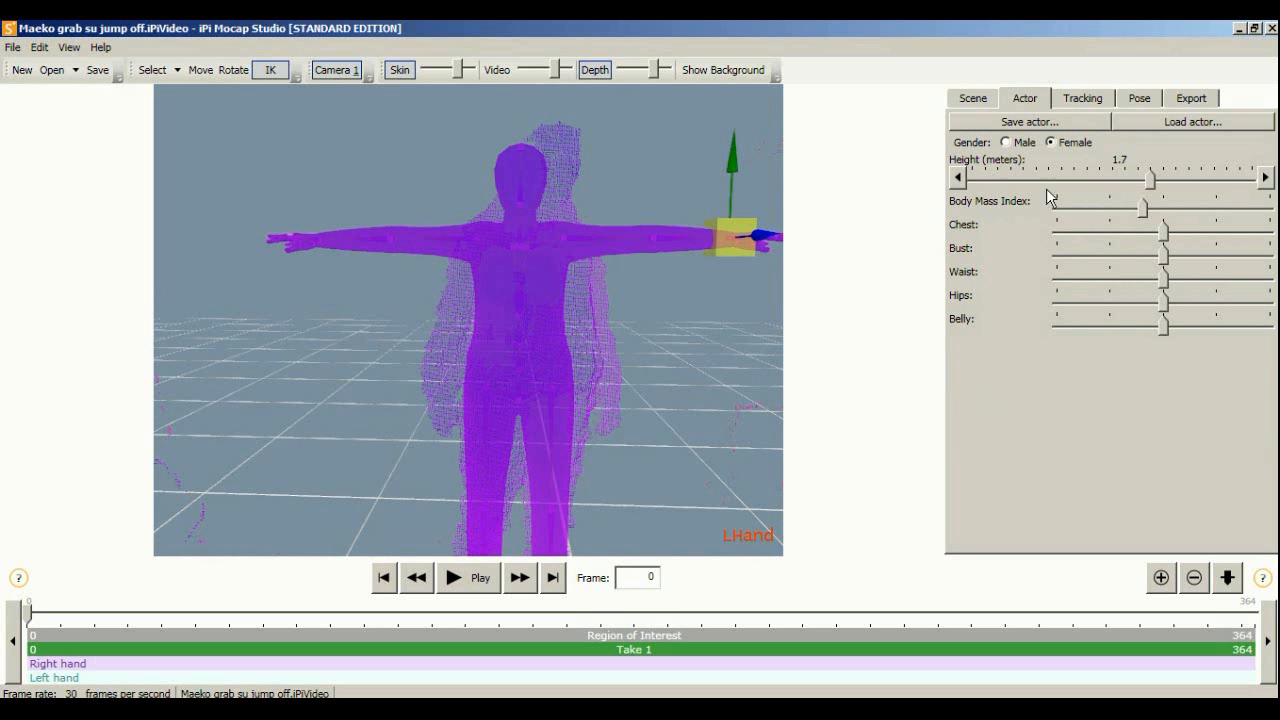
middle_drag(660, 242, 597, 253)
scroll(506, 280, up, 2)
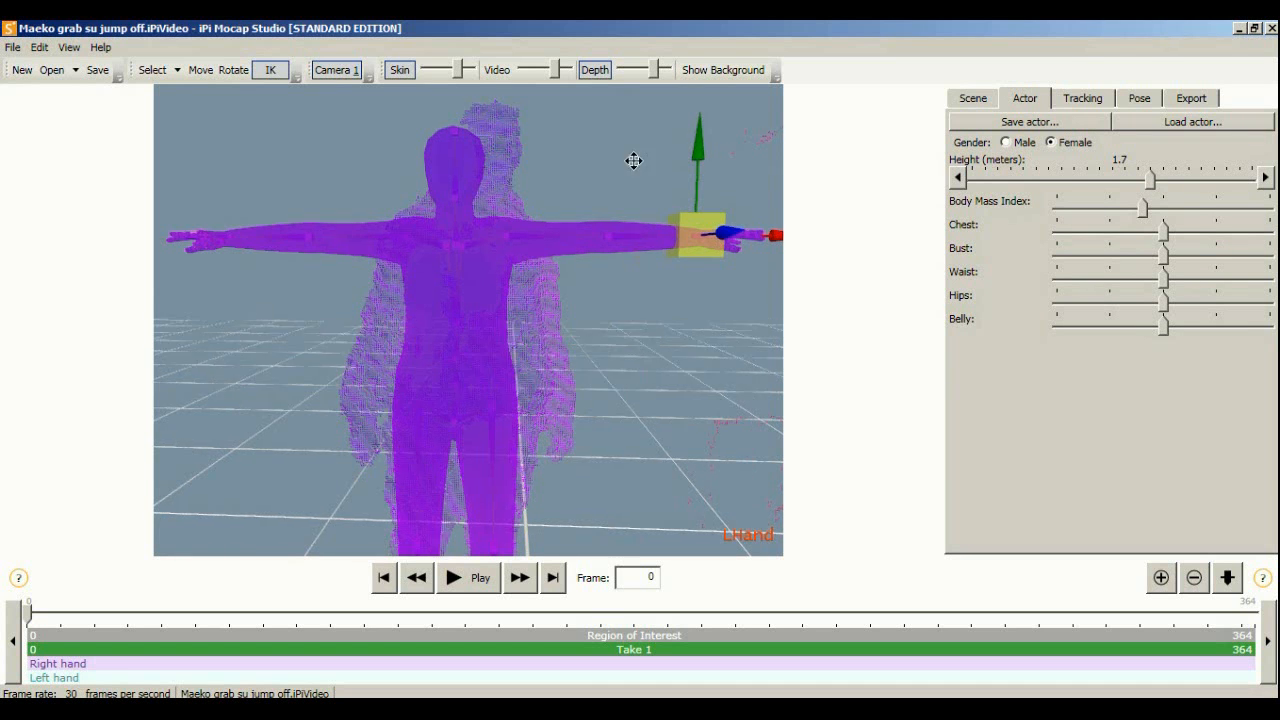
middle_drag(631, 232, 553, 196)
middle_drag(460, 164, 460, 417)
middle_drag(562, 170, 556, 308)
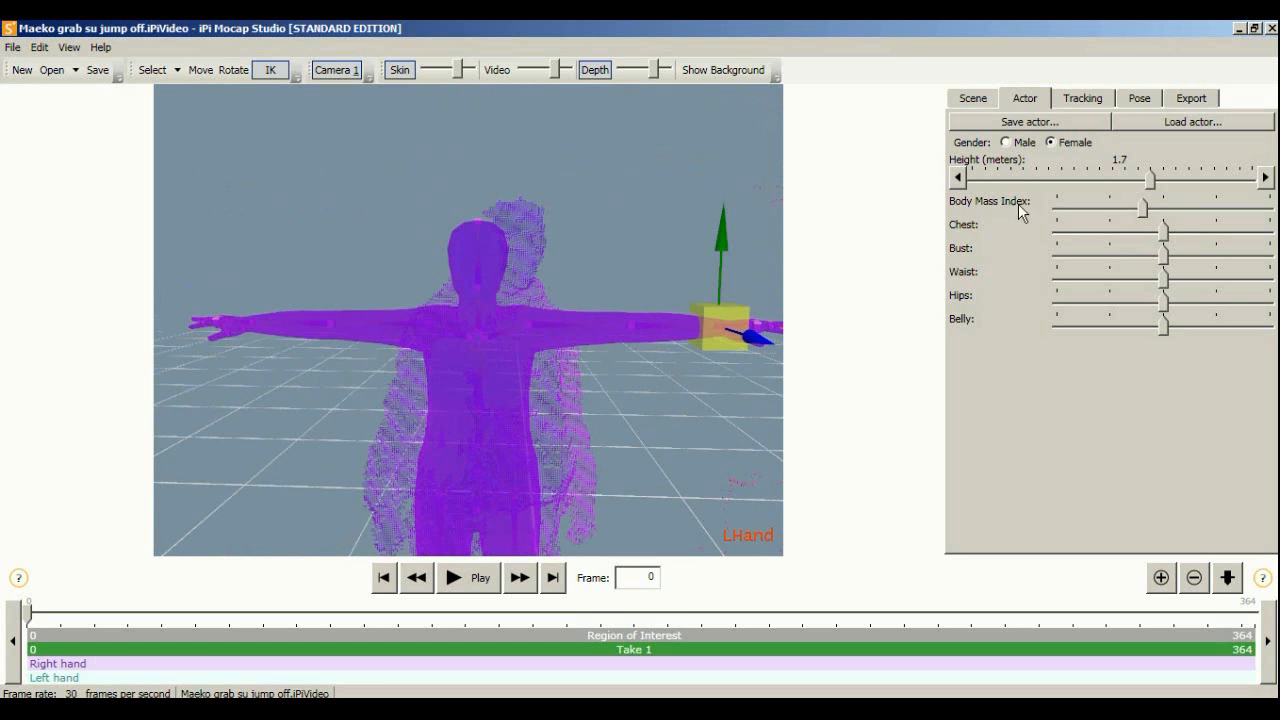
Set the actor height to 1.714815 m and orbit to check the T-pose over the cloud
drag(1150, 178, 1152, 179)
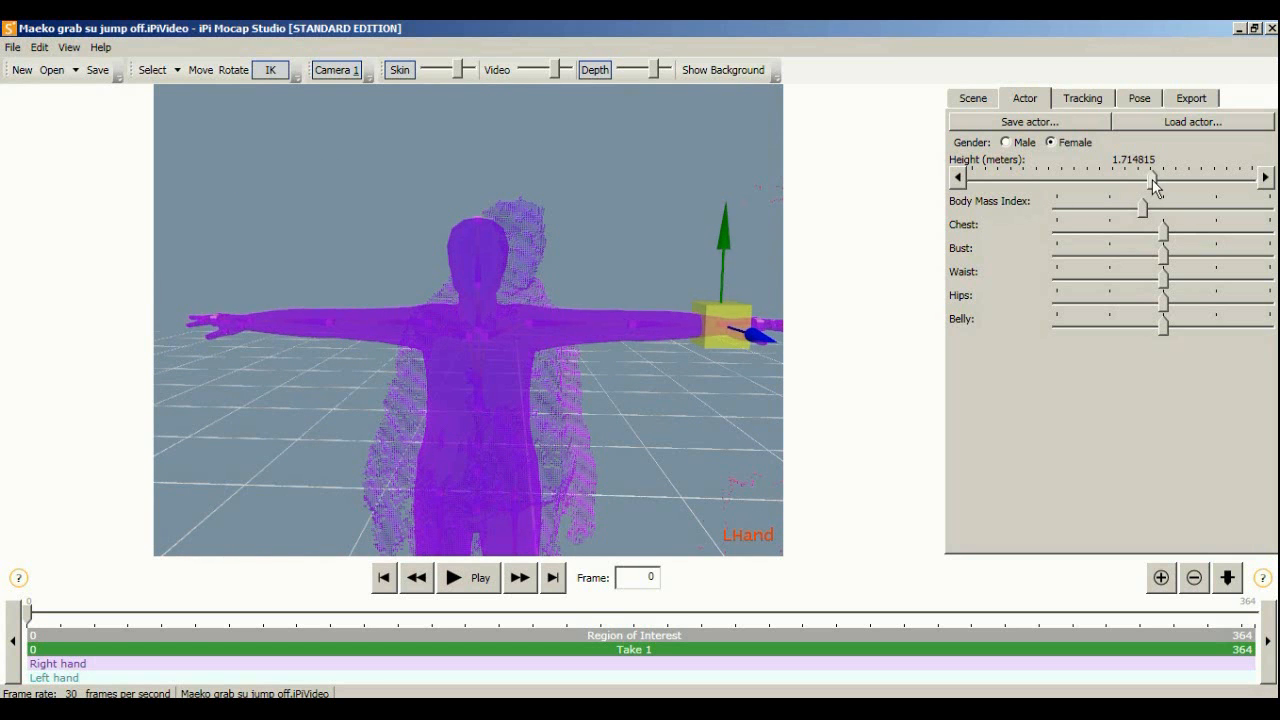
middle_drag(557, 362, 561, 288)
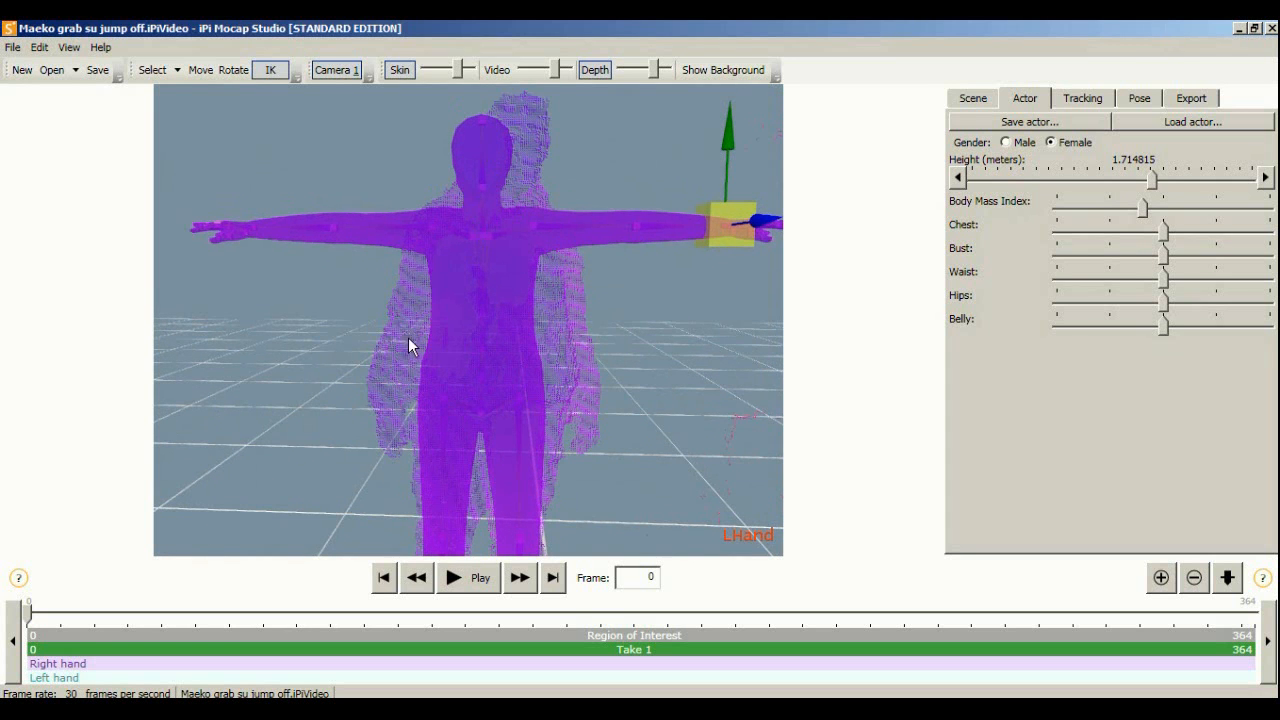
middle_drag(492, 332, 482, 257)
scroll(482, 256, up, 2)
scroll(475, 284, down, 3)
scroll(474, 293, down, 3)
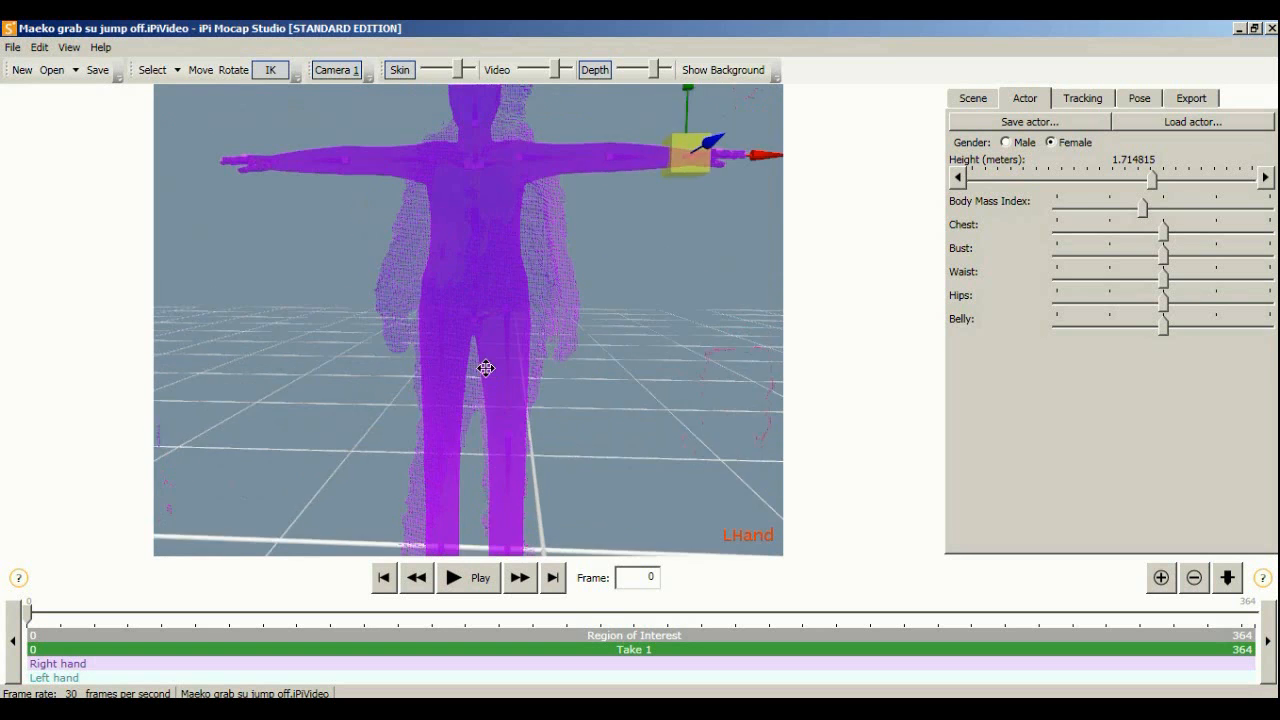
scroll(539, 254, up, 1)
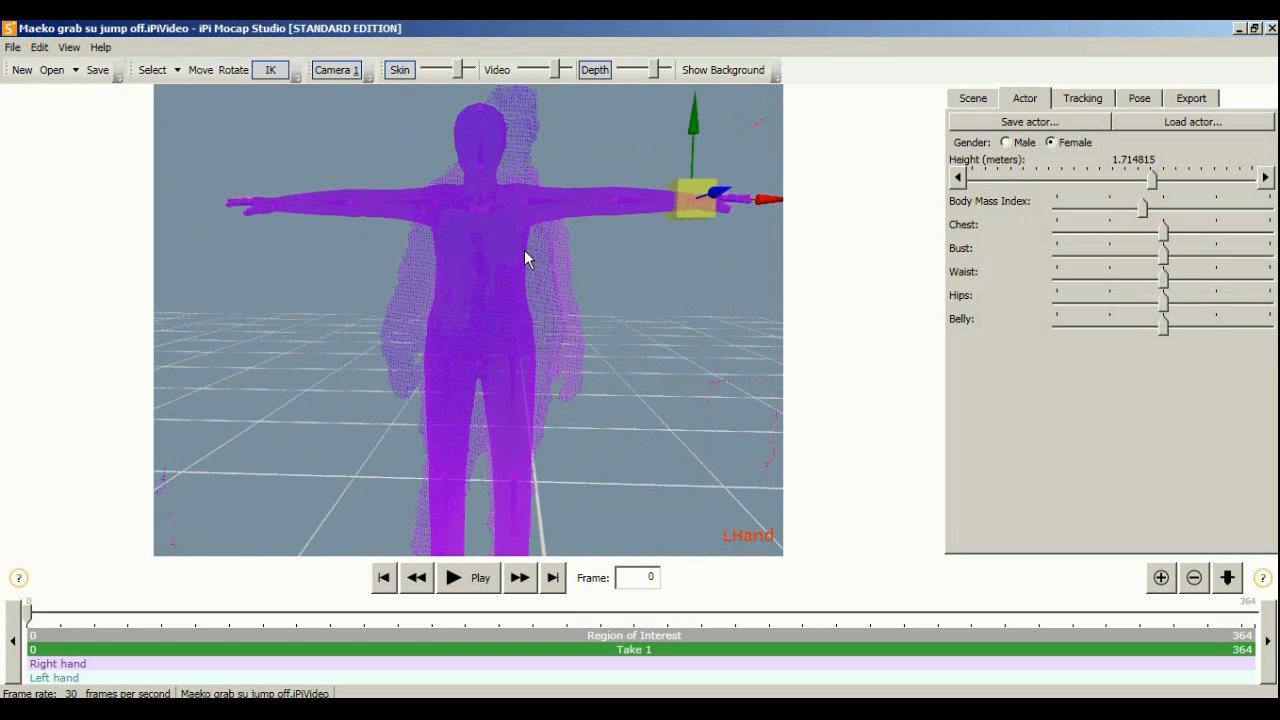
right_drag(694, 277, 314, 274)
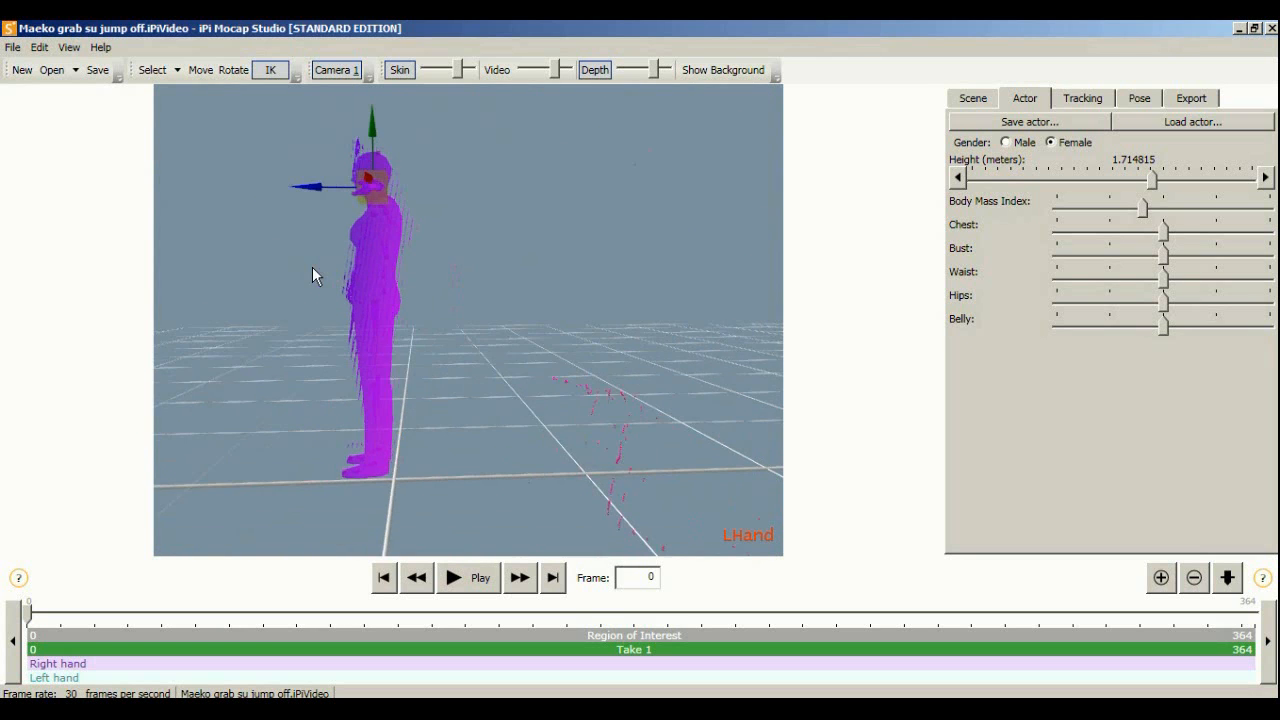
right_drag(411, 250, 994, 245)
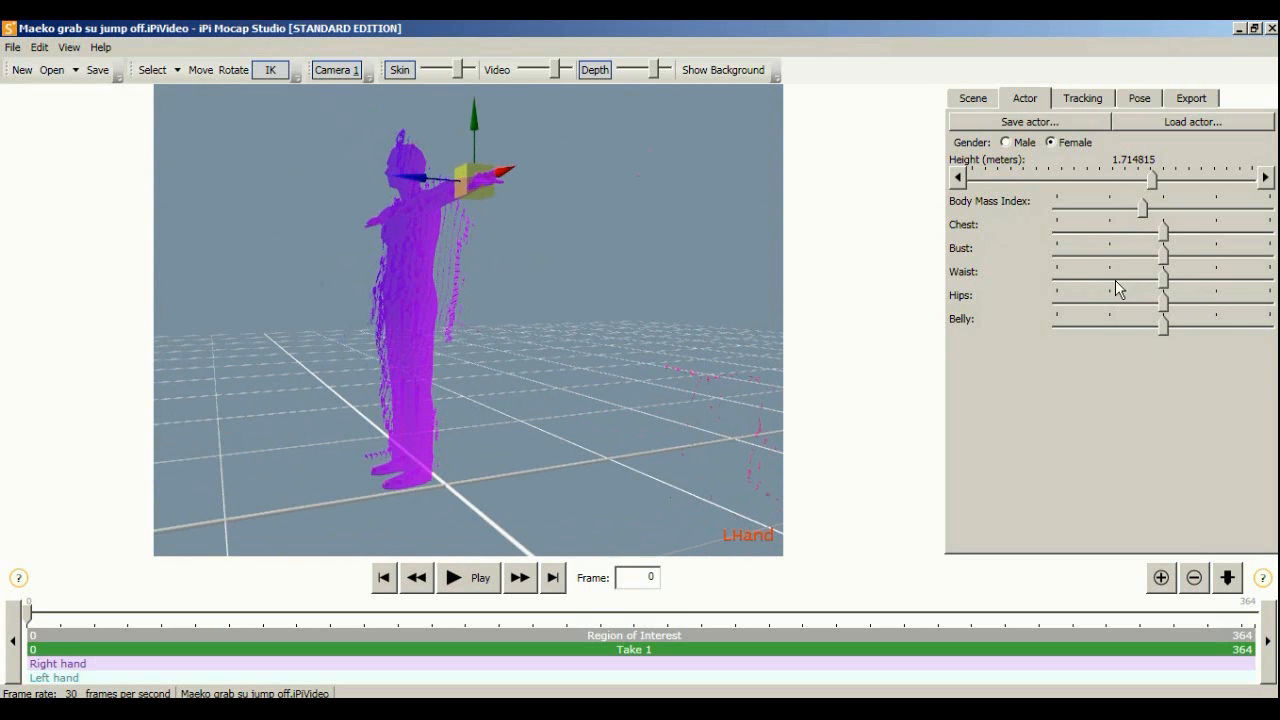
right_drag(667, 278, 596, 296)
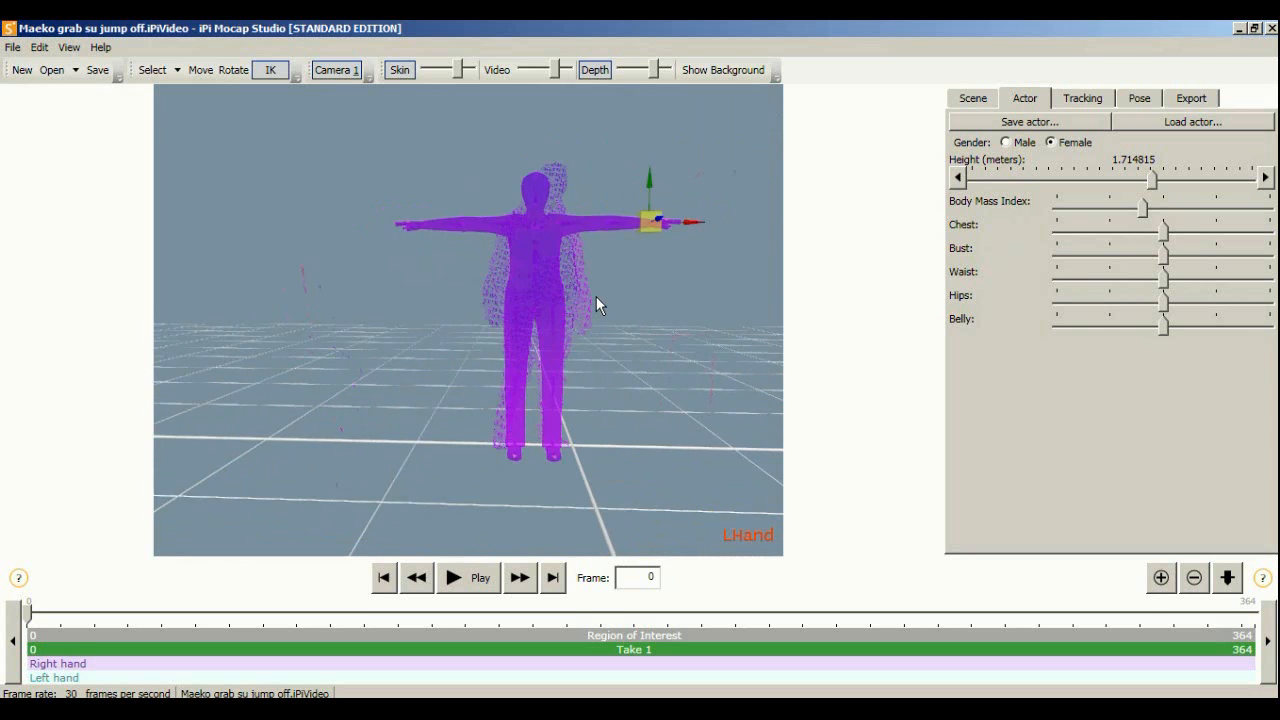
middle_drag(596, 296, 493, 314)
scroll(497, 268, up, 3)
middle_drag(508, 270, 551, 290)
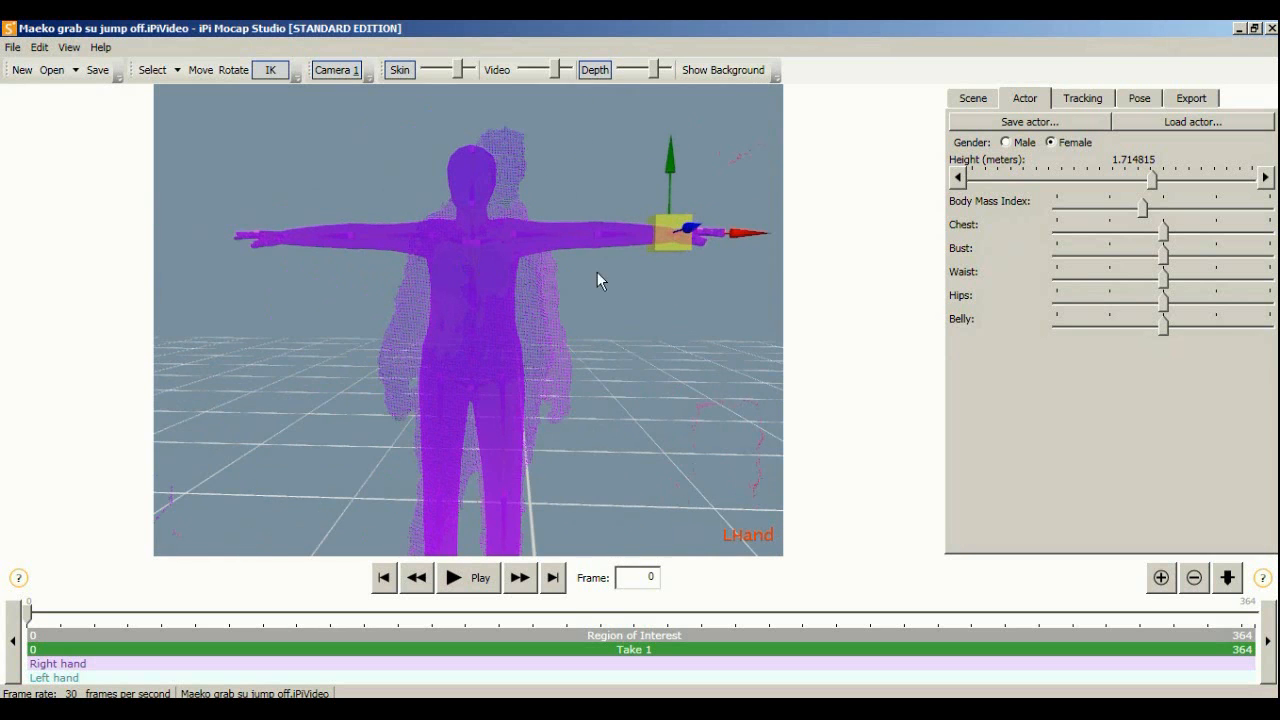
mouse_move(449, 287)
middle_down()
mouse_move(473, 287)
mouse_move(442, 279)
middle_up()
scroll(473, 287, up, 1)
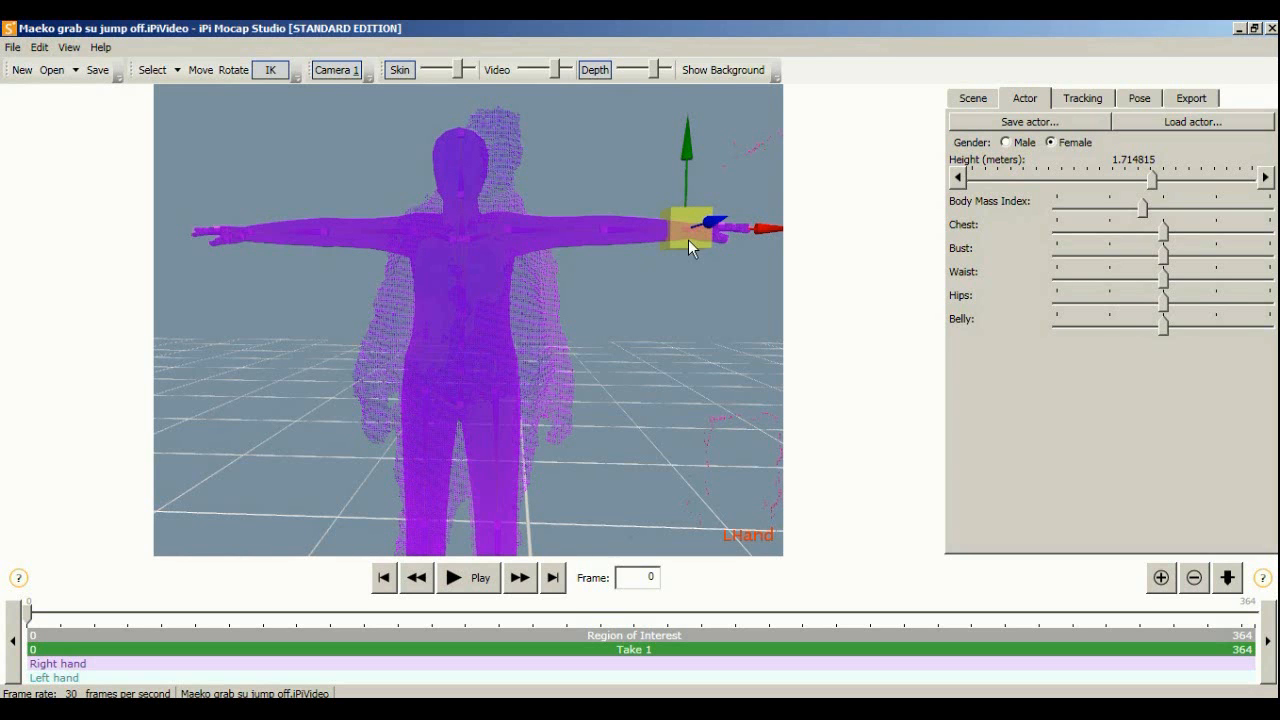
Switch the gizmo back to IK hand positioning and frame the figure's hands
click(238, 73)
click(269, 69)
middle_drag(463, 243, 453, 217)
scroll(486, 303, down, 3)
middle_drag(510, 305, 515, 305)
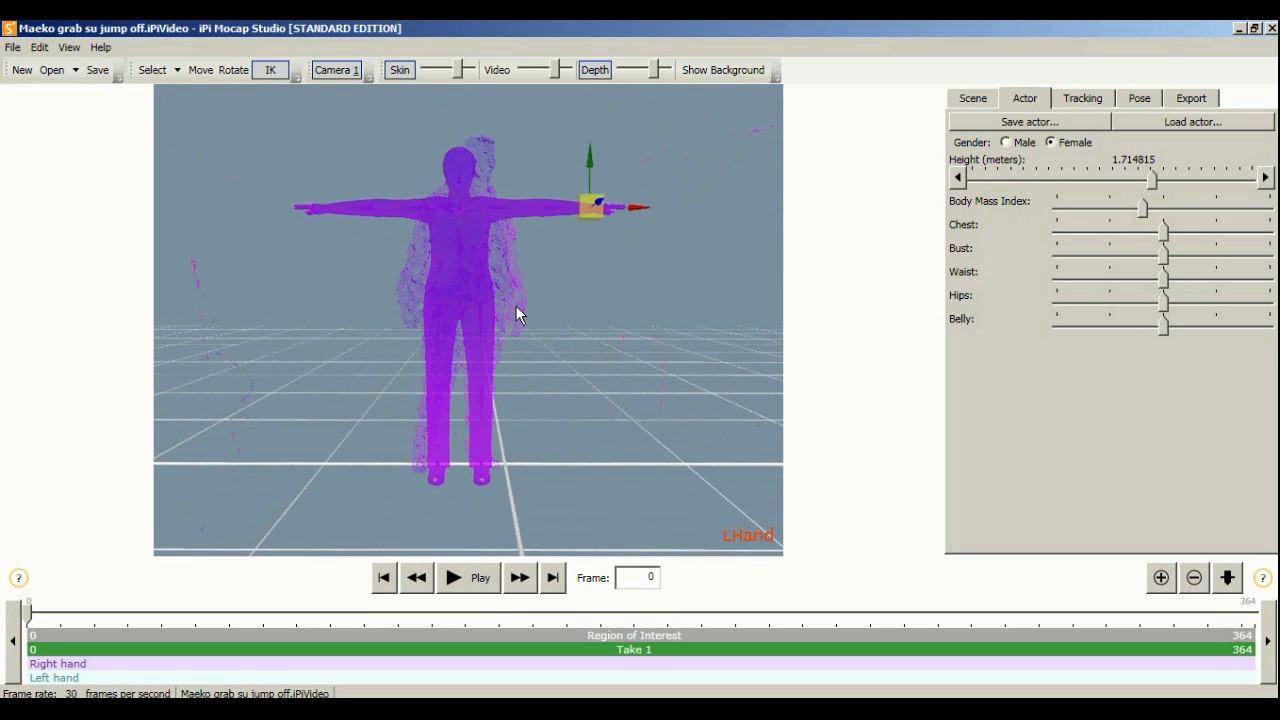
scroll(515, 305, down, 3)
scroll(482, 250, up, 4)
middle_drag(464, 231, 457, 243)
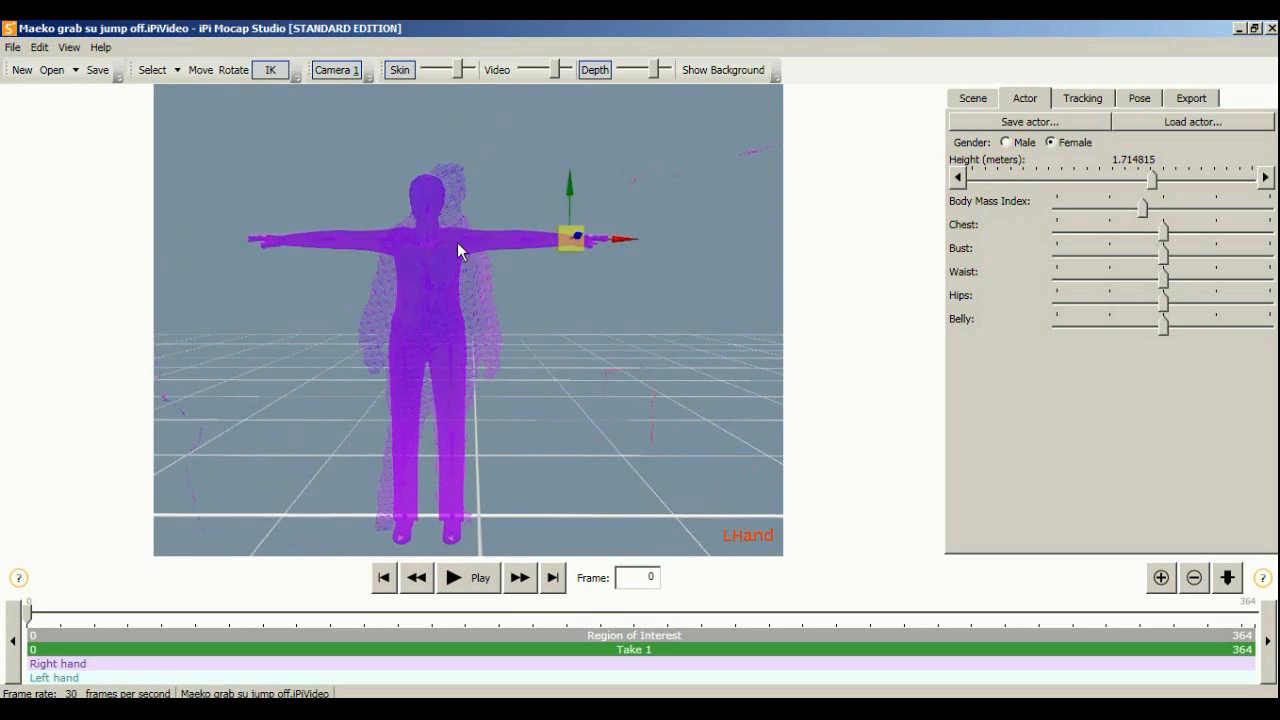
mouse_move(592, 254)
middle_down()
mouse_move(597, 240)
mouse_move(581, 256)
middle_up()
scroll(580, 256, up, 2)
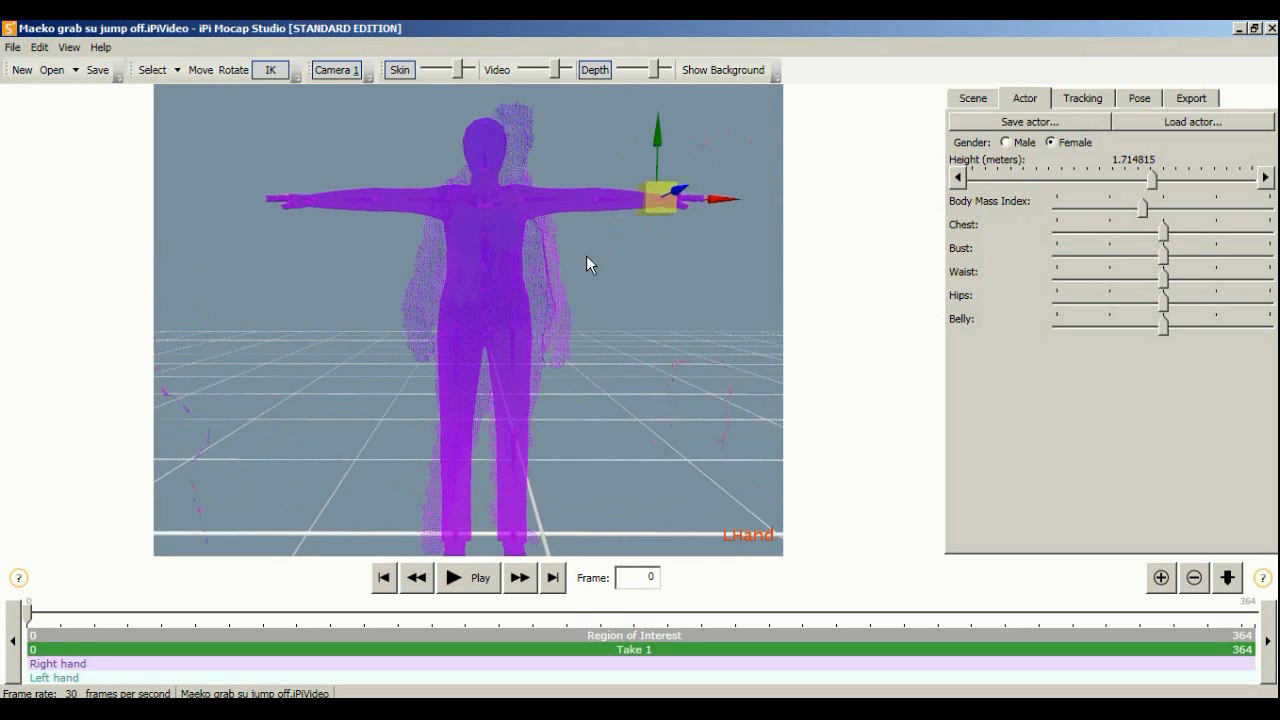
drag(665, 206, 665, 172)
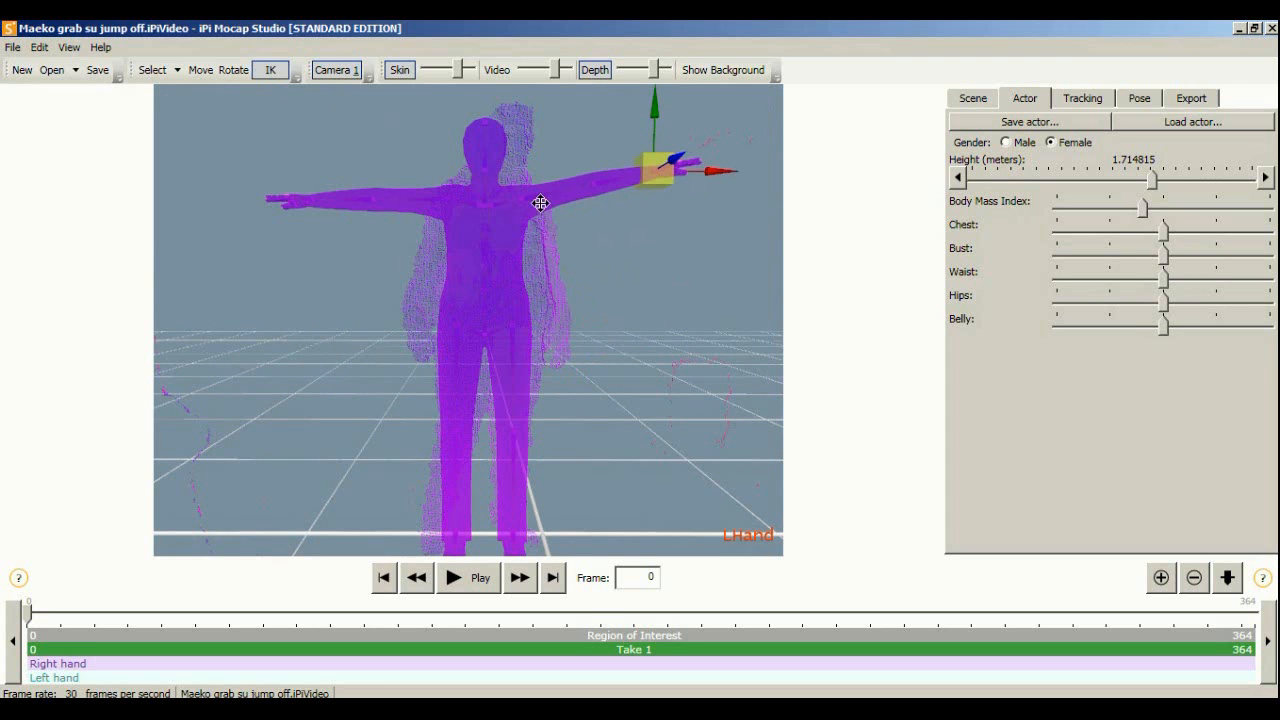
middle_drag(631, 173, 615, 181)
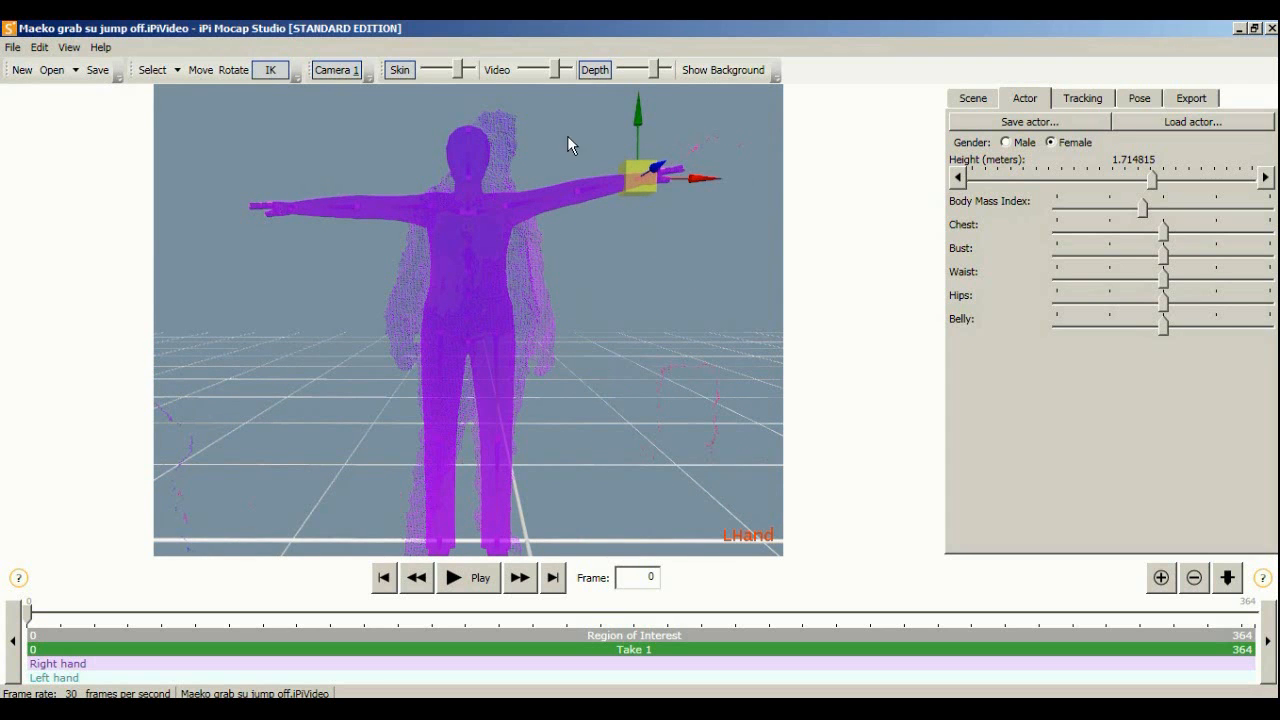
Lower both arms to hang at the figure's sides using the hand IK handles
click(293, 209)
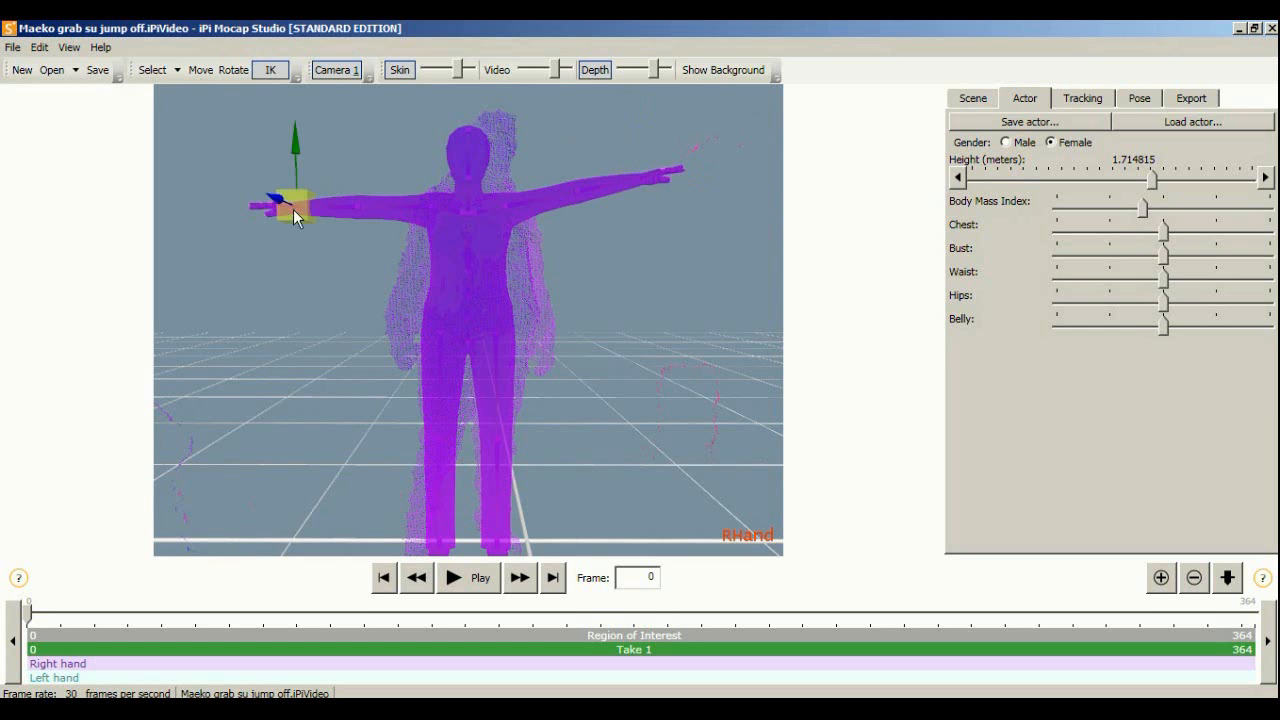
click(640, 181)
drag(645, 206, 565, 399)
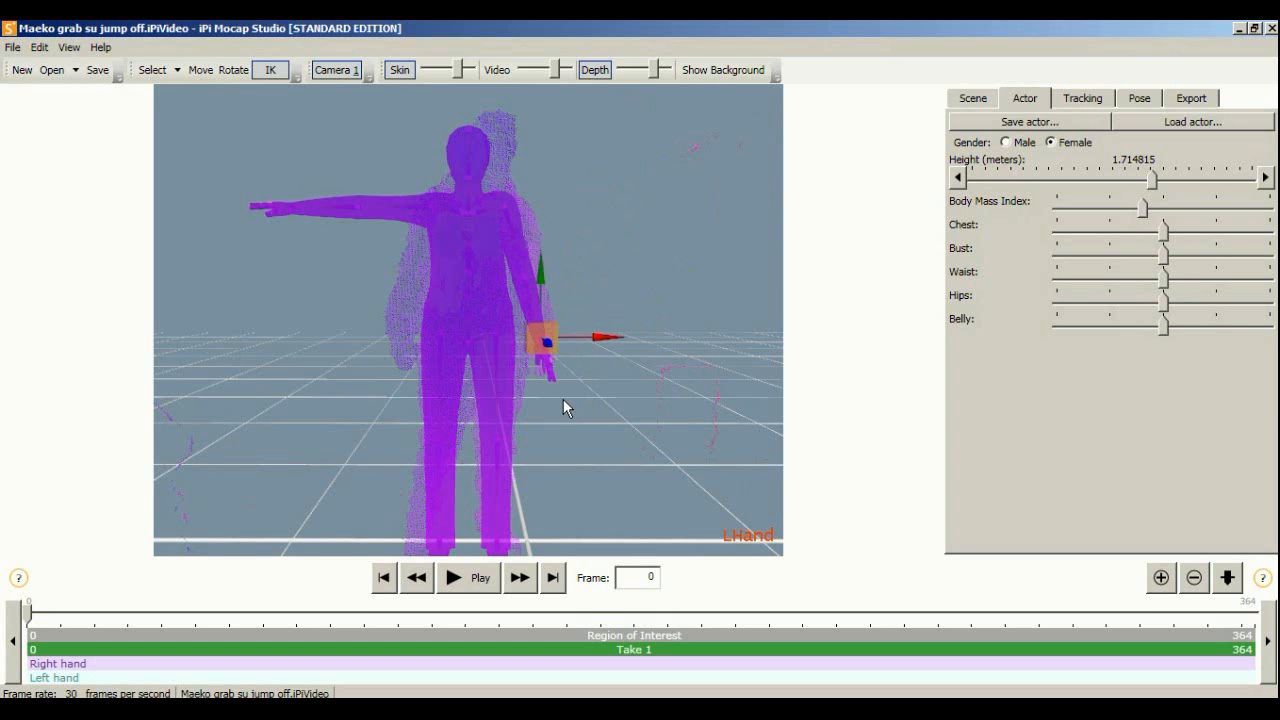
click(275, 206)
drag(275, 206, 386, 374)
middle_drag(414, 224, 368, 252)
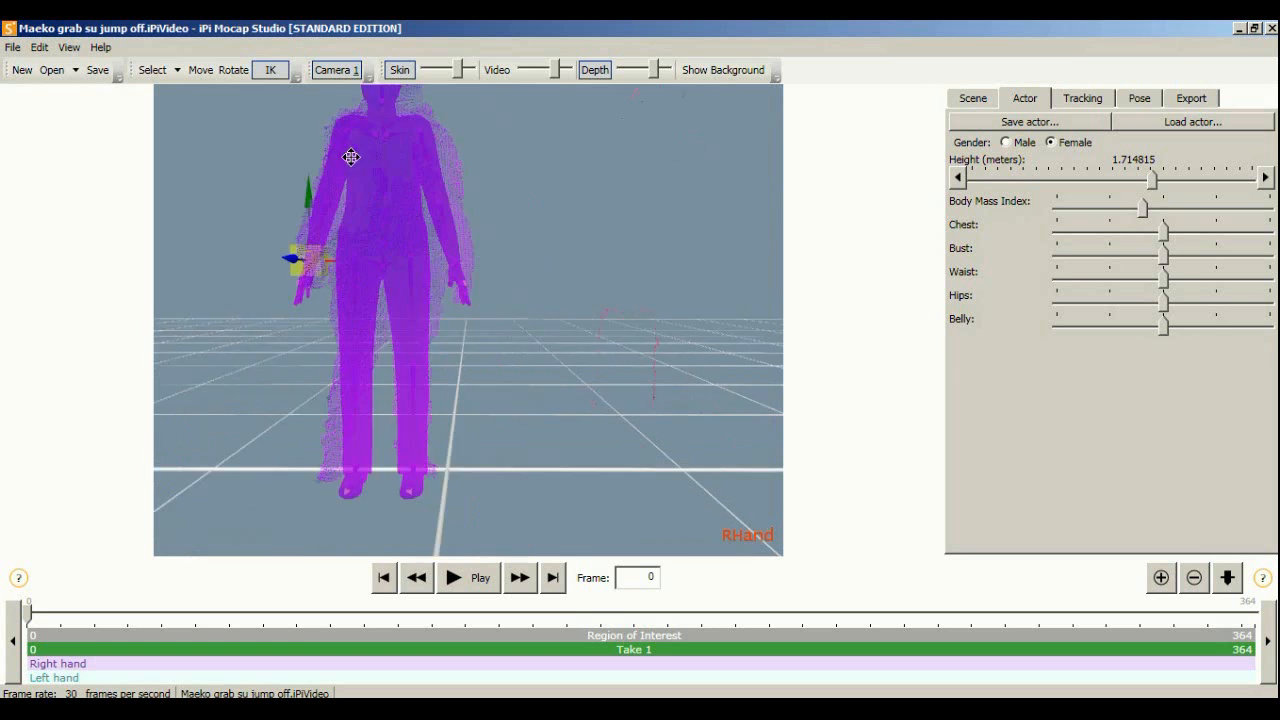
right_drag(368, 252, 644, 286)
scroll(644, 286, up, 5)
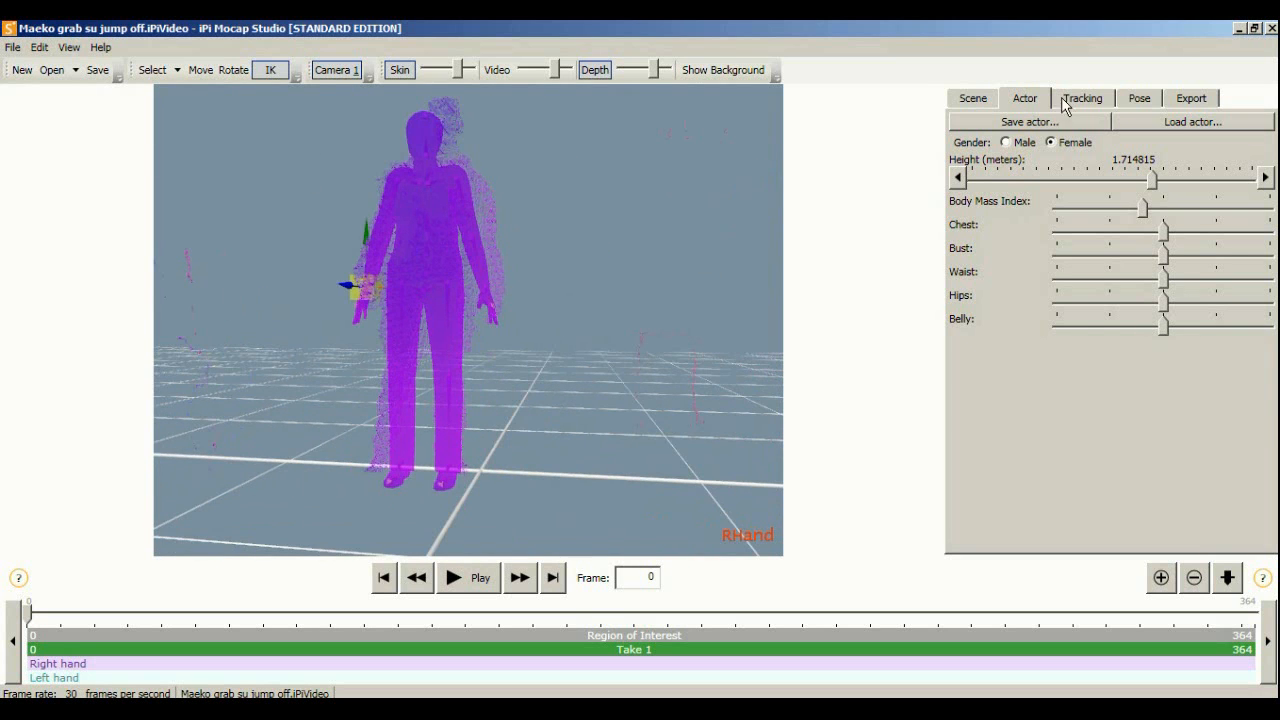
Refit the actor's pose to the point cloud in Tracking and orbit to check the fit
click(1070, 98)
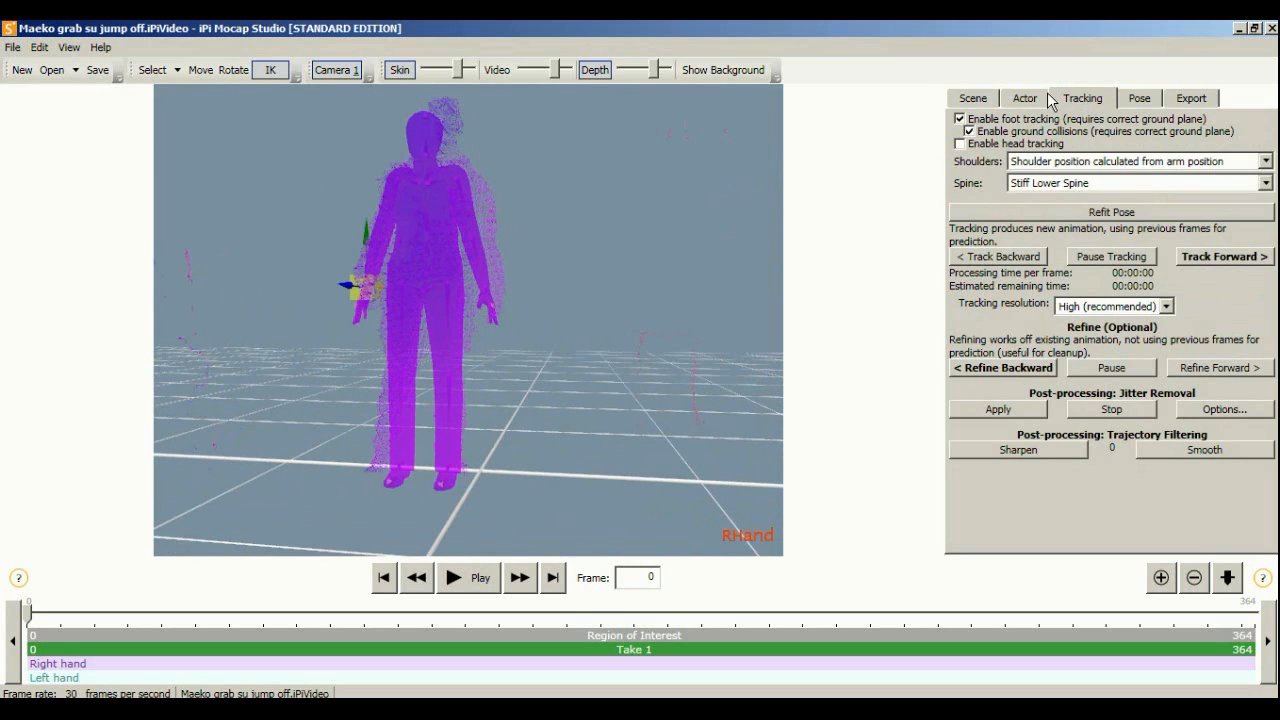
click(1095, 211)
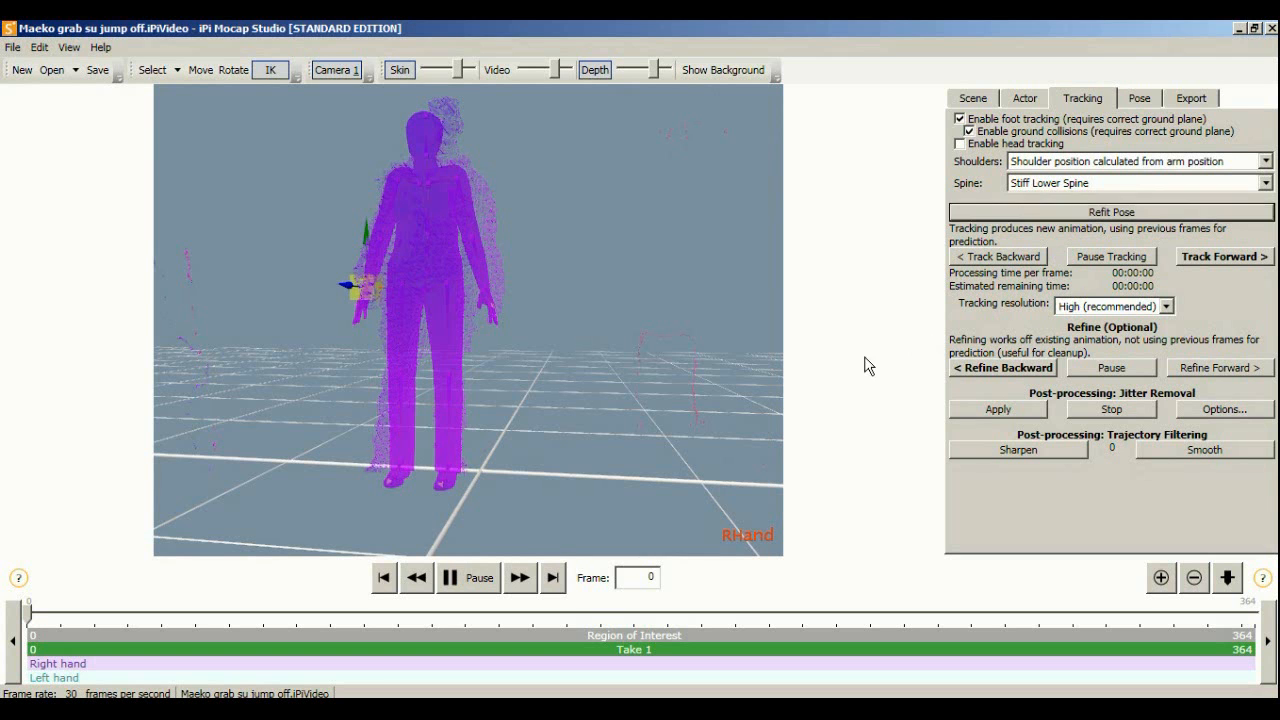
middle_drag(566, 240, 640, 275)
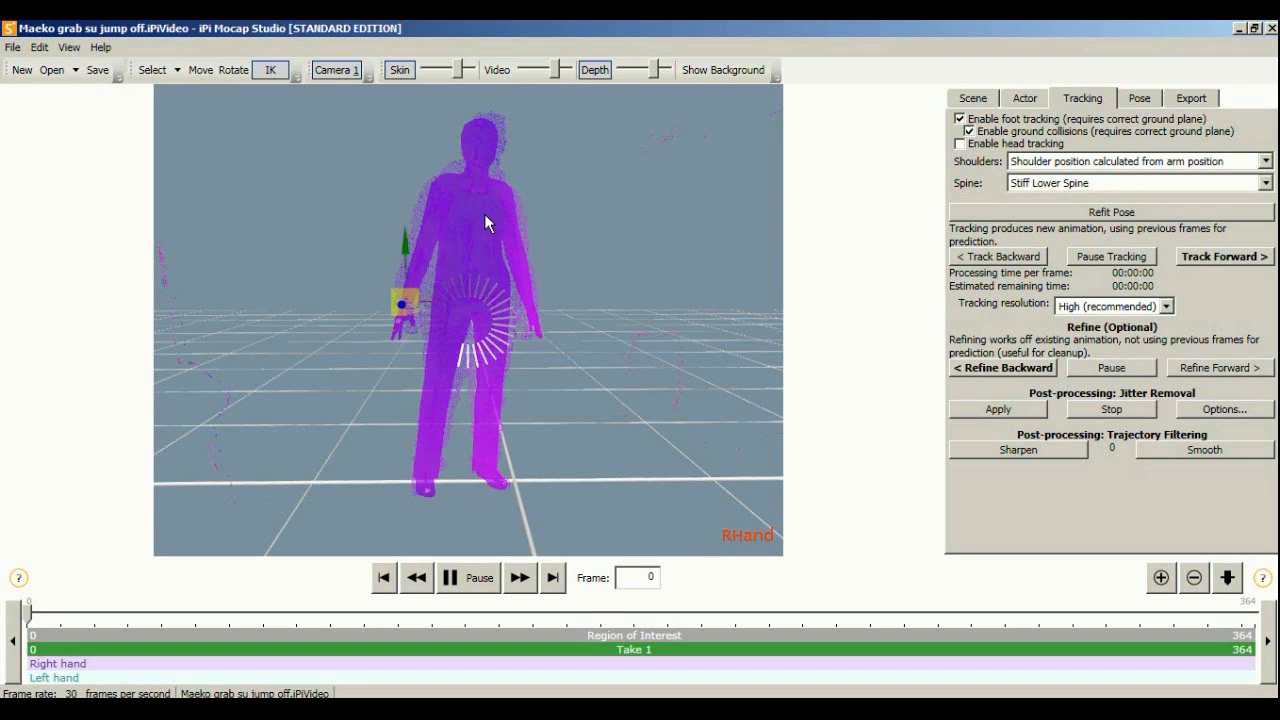
middle_drag(420, 221, 307, 223)
scroll(402, 229, down, 1)
scroll(402, 229, up, 3)
middle_drag(322, 130, 784, 165)
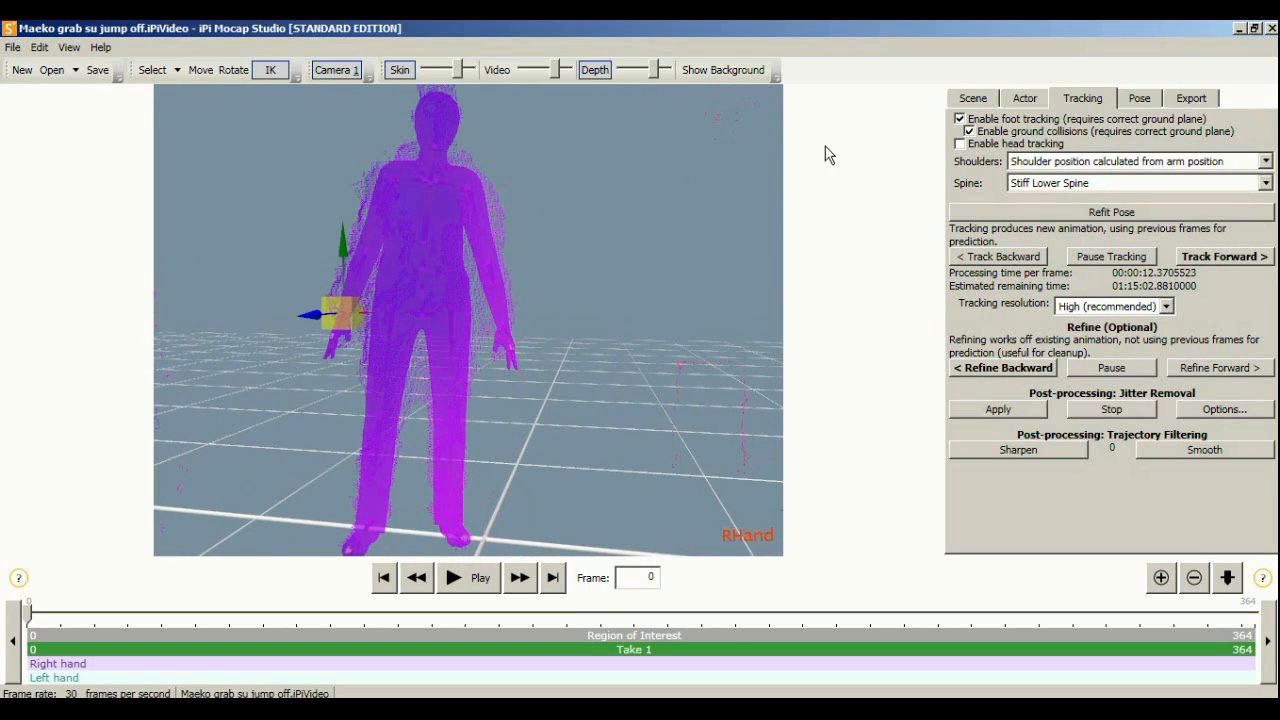
middle_drag(451, 172, 420, 228)
middle_drag(499, 232, 870, 116)
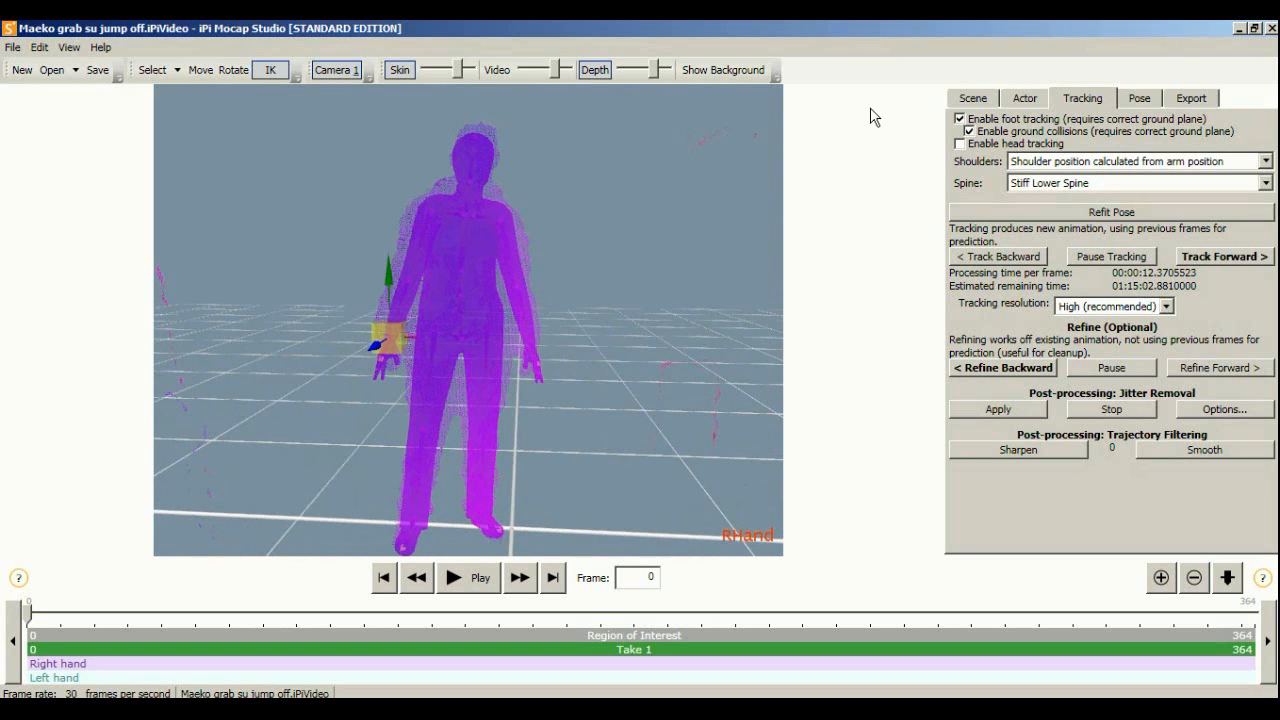
Recenter the scene's coordinate system on the character from the Scene tab
click(975, 100)
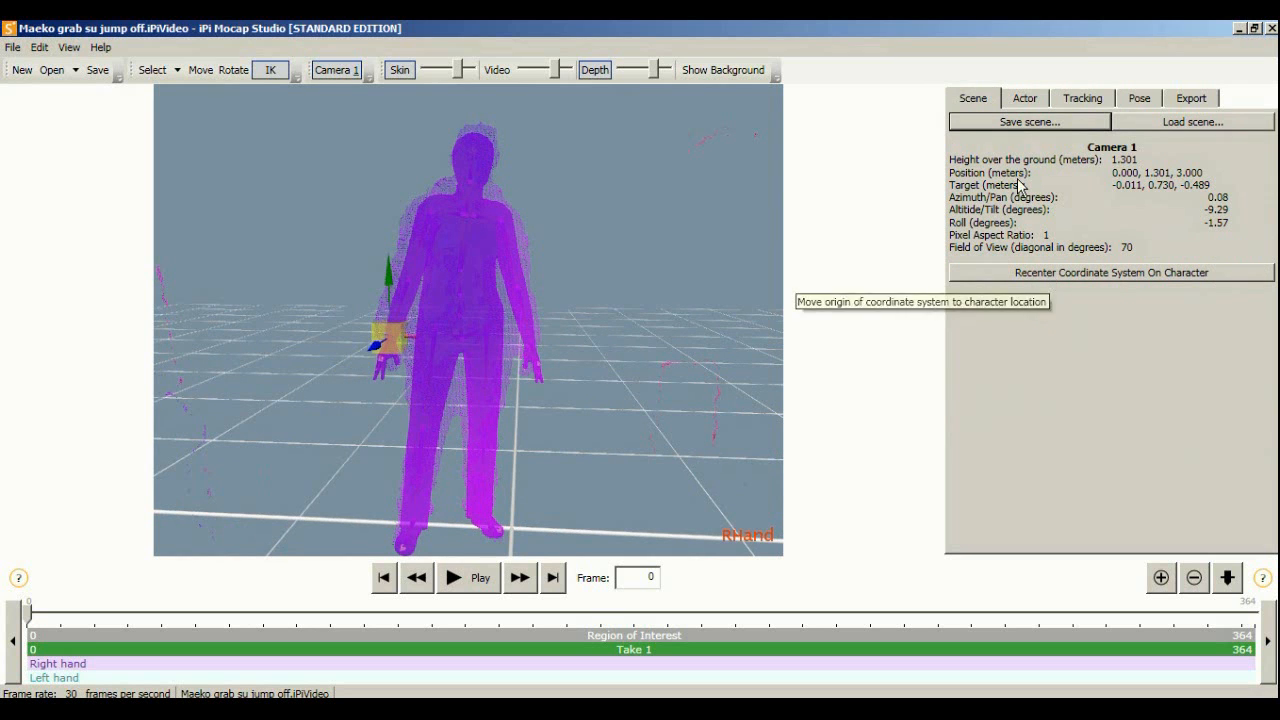
click(1088, 273)
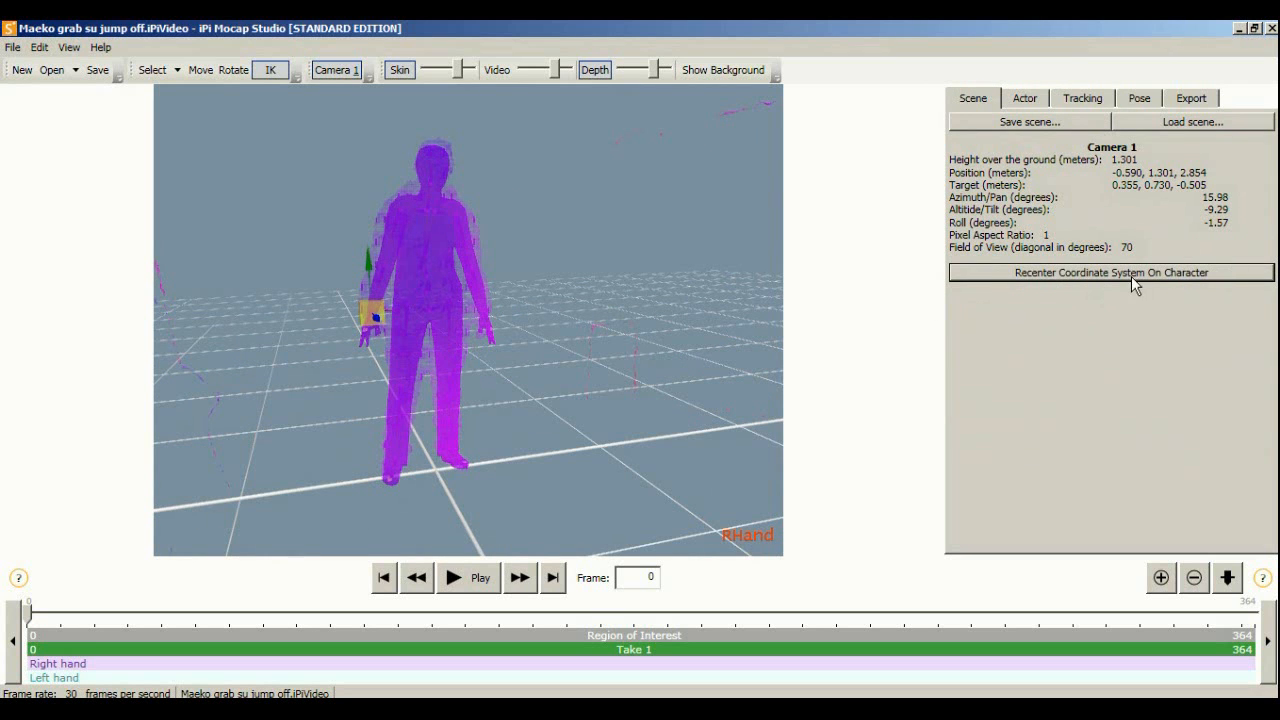
middle_drag(649, 379, 443, 309)
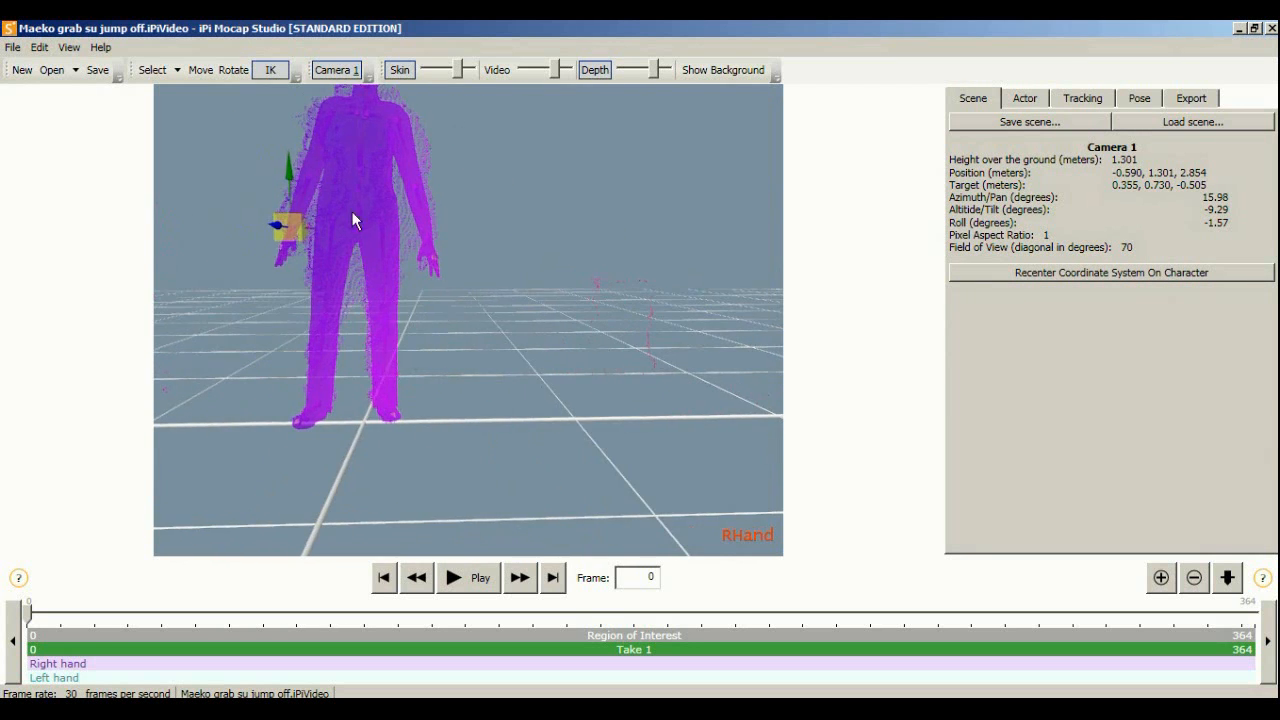
middle_drag(409, 420, 425, 330)
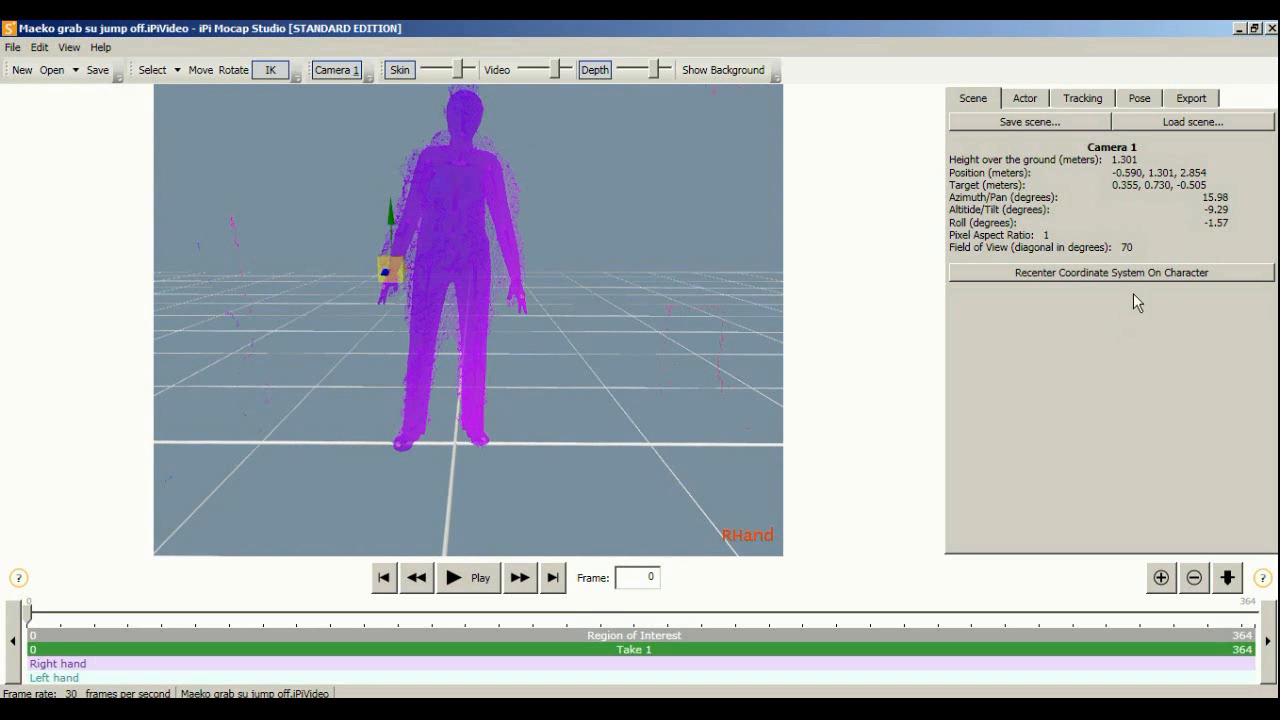
Orbit, pan and zoom around the fitted actor to inspect it from front, side and above
middle_drag(639, 275, 464, 365)
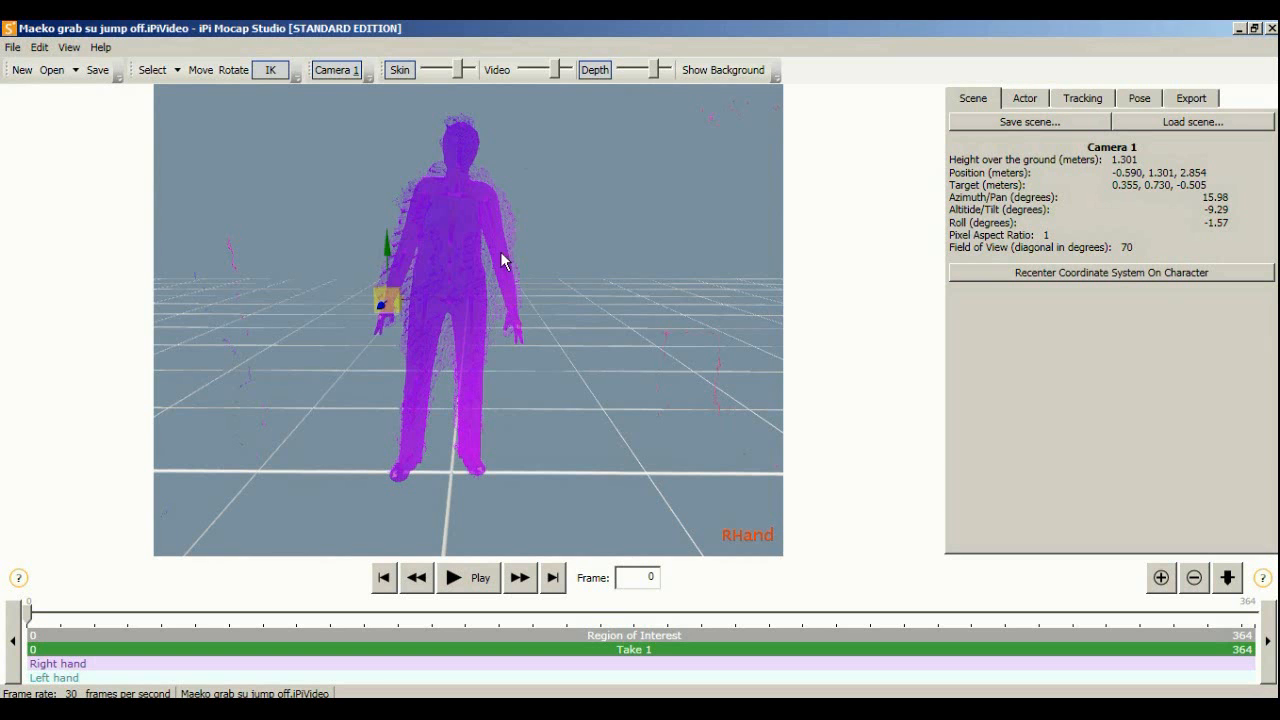
middle_drag(444, 289, 582, 405)
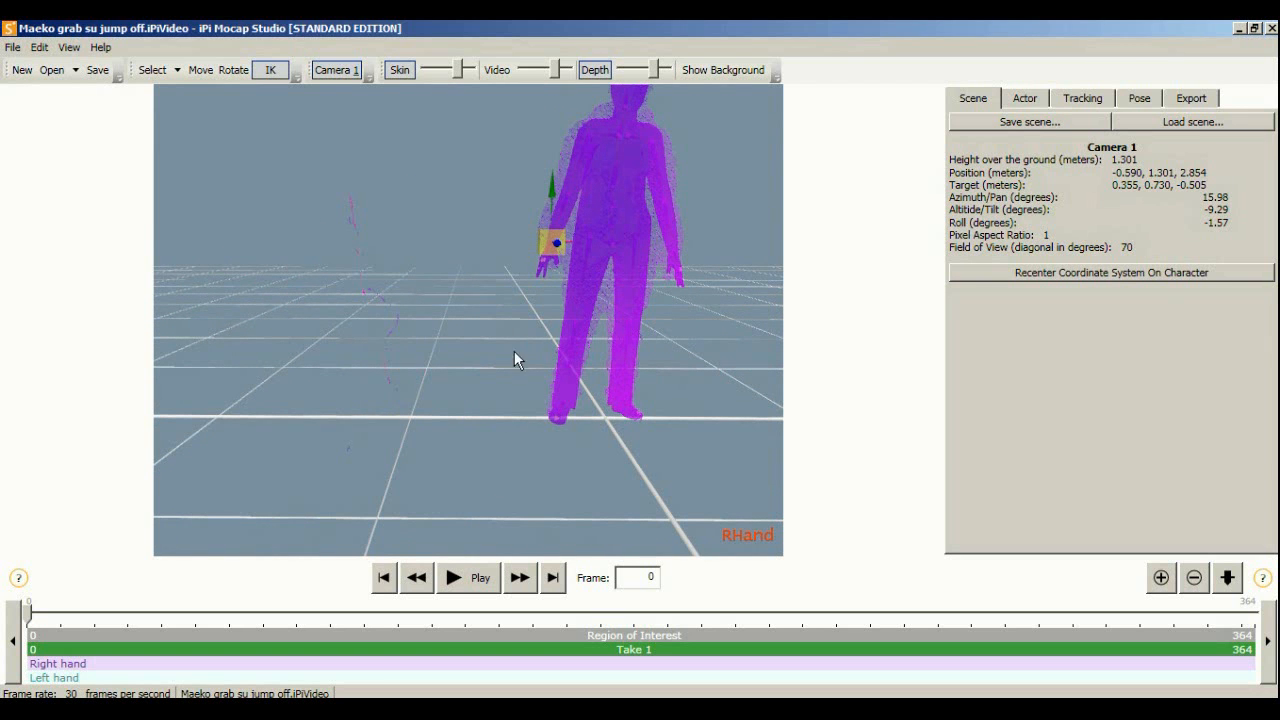
middle_drag(484, 419, 389, 310)
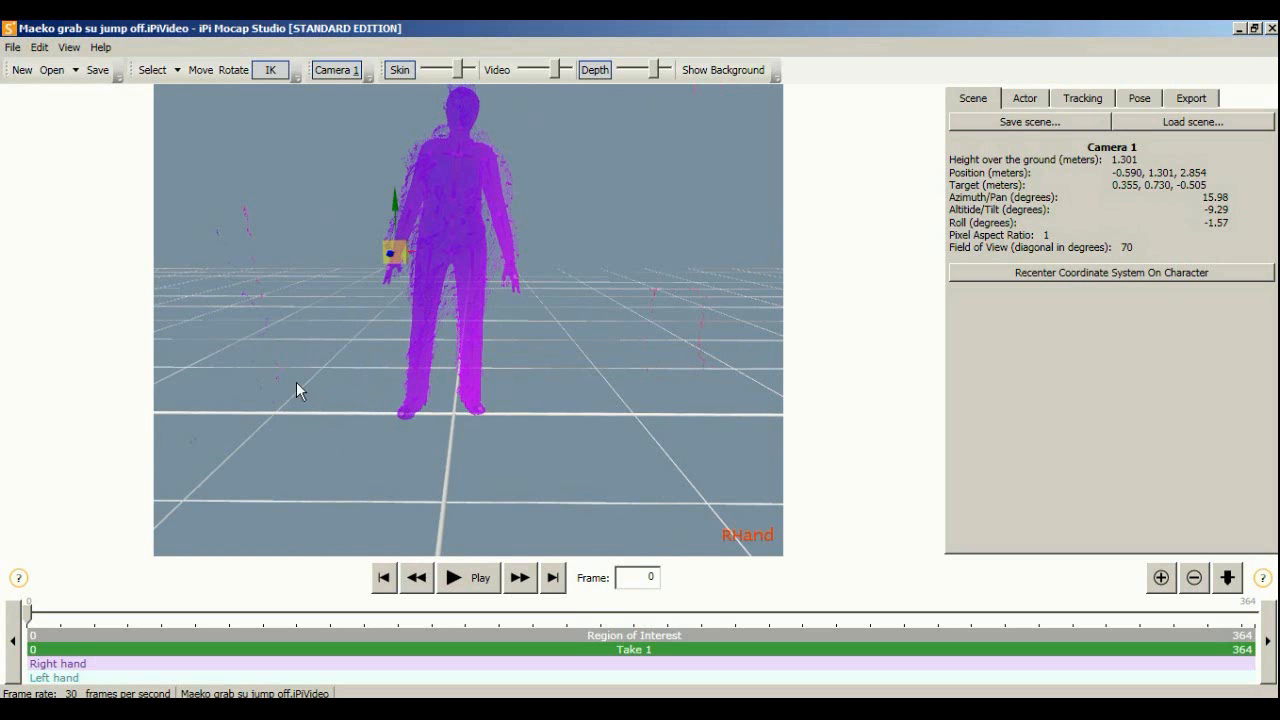
middle_drag(663, 266, 642, 324)
middle_drag(522, 205, 205, 215)
middle_drag(470, 300, 697, 331)
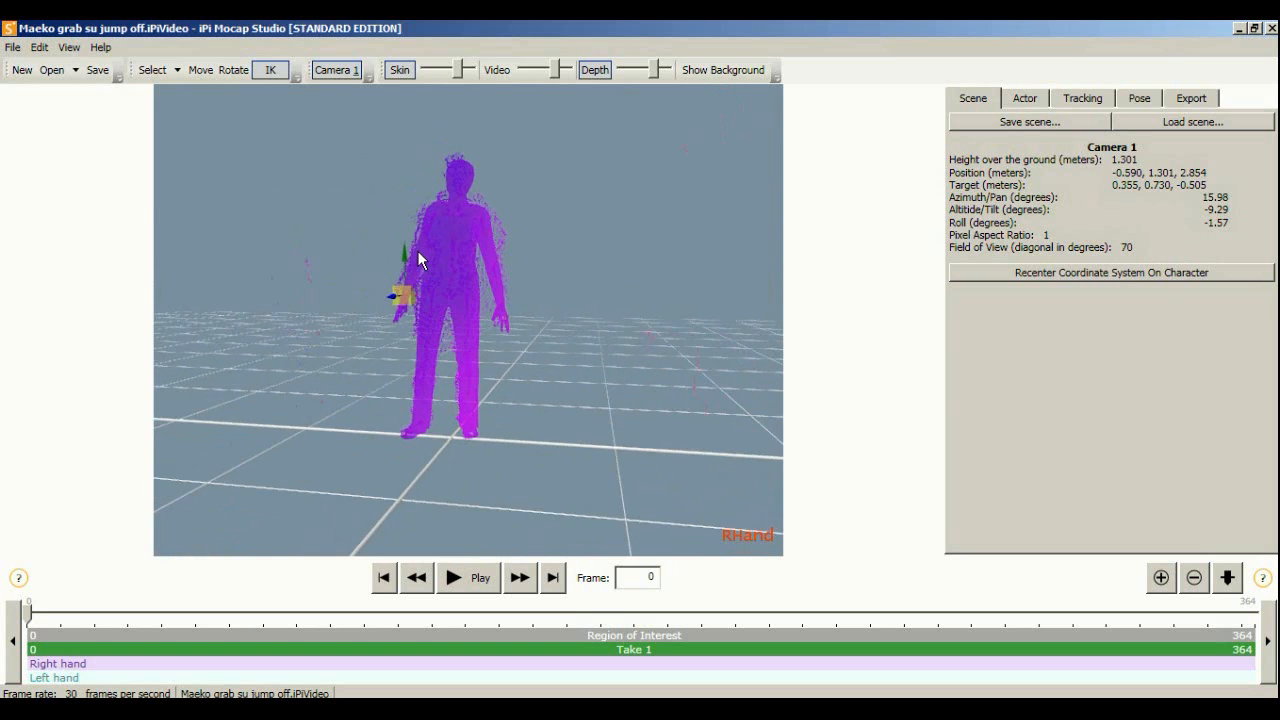
middle_drag(422, 234, 432, 334)
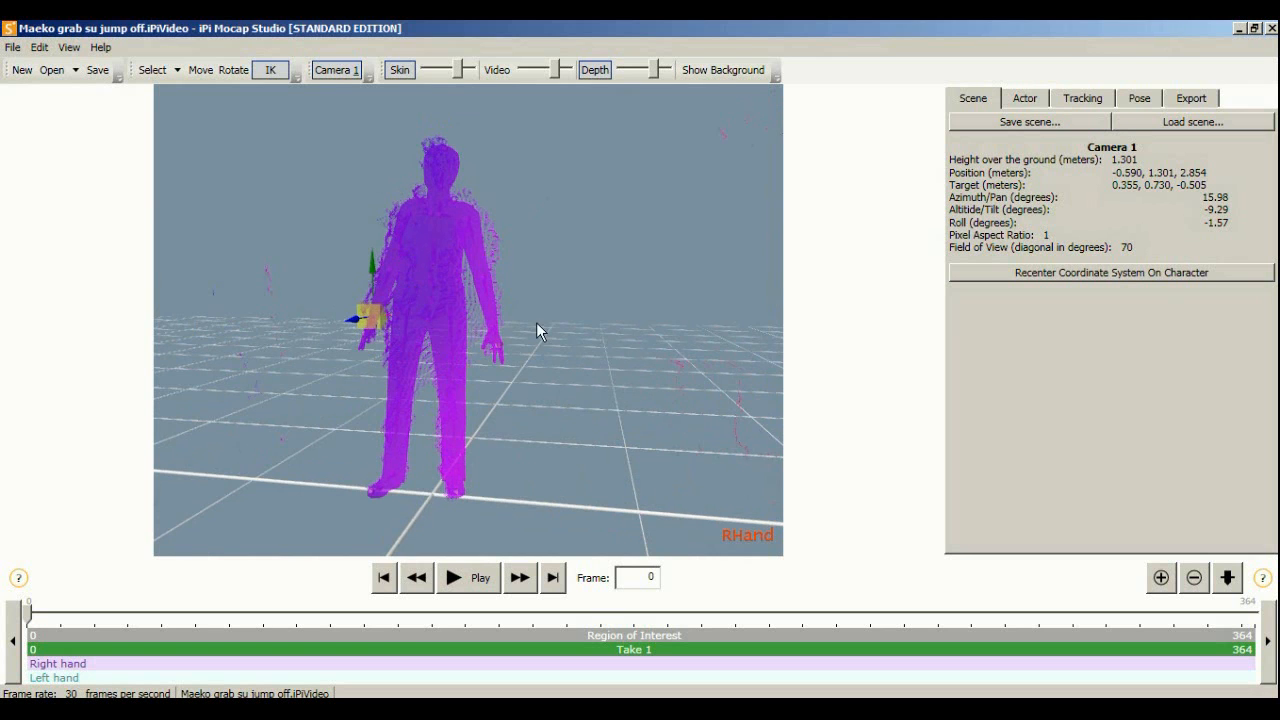
middle_drag(498, 377, 870, 340)
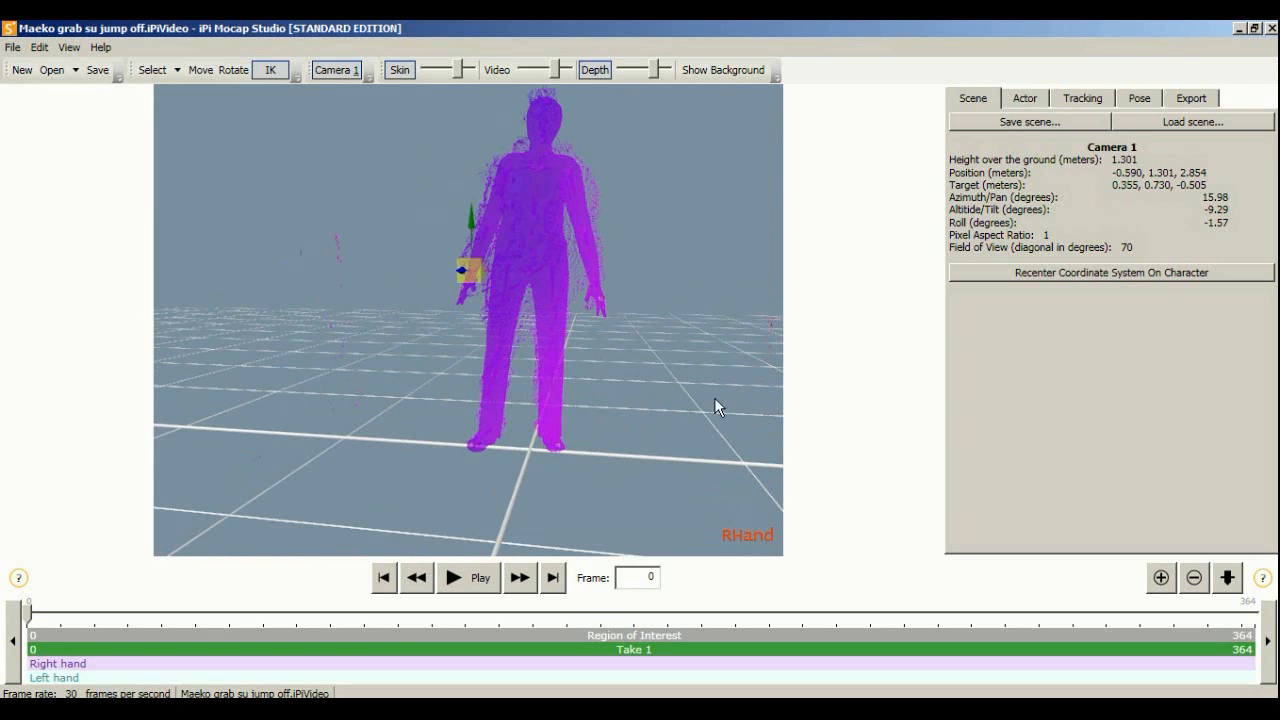
middle_drag(626, 275, 579, 328)
scroll(394, 190, up, 2)
scroll(385, 175, up, 3)
scroll(375, 190, down, 3)
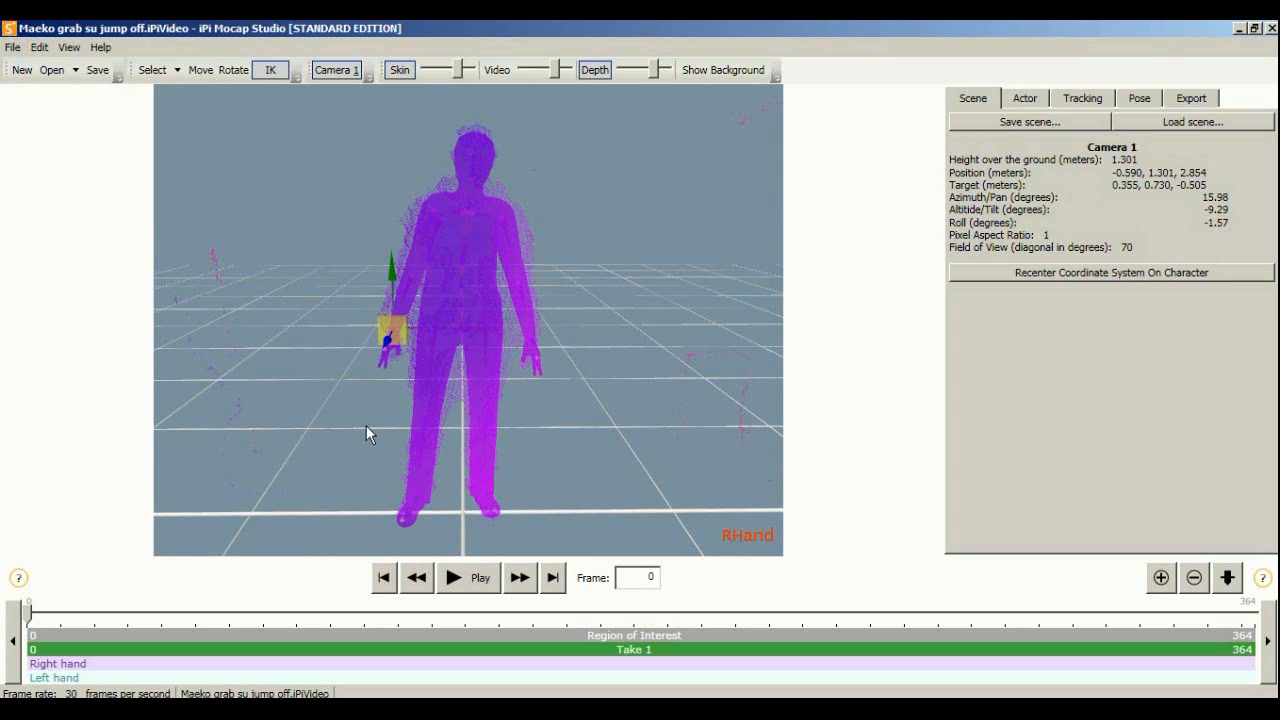
middle_drag(406, 408, 391, 425)
scroll(406, 416, down, 1)
scroll(407, 416, up, 3)
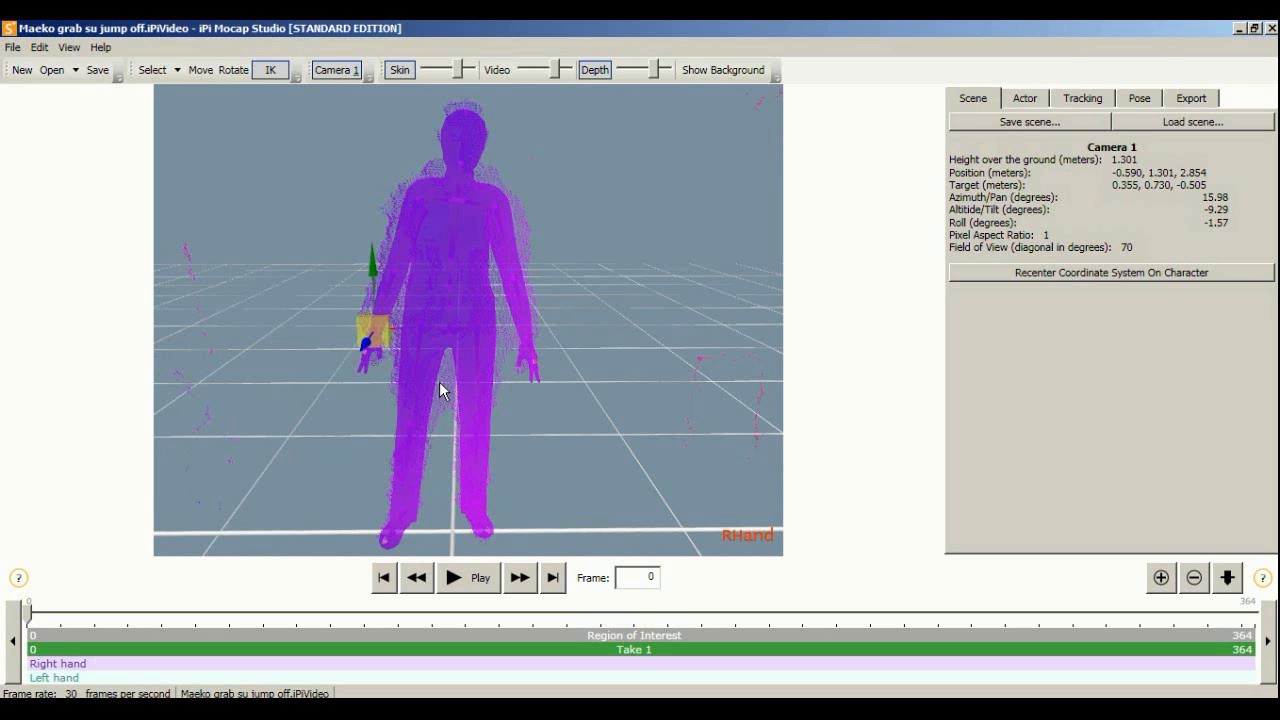
middle_drag(455, 407, 540, 395)
scroll(482, 326, up, 2)
Run Track Forward and watch the figure until tracking covers frames 0–319
click(1064, 98)
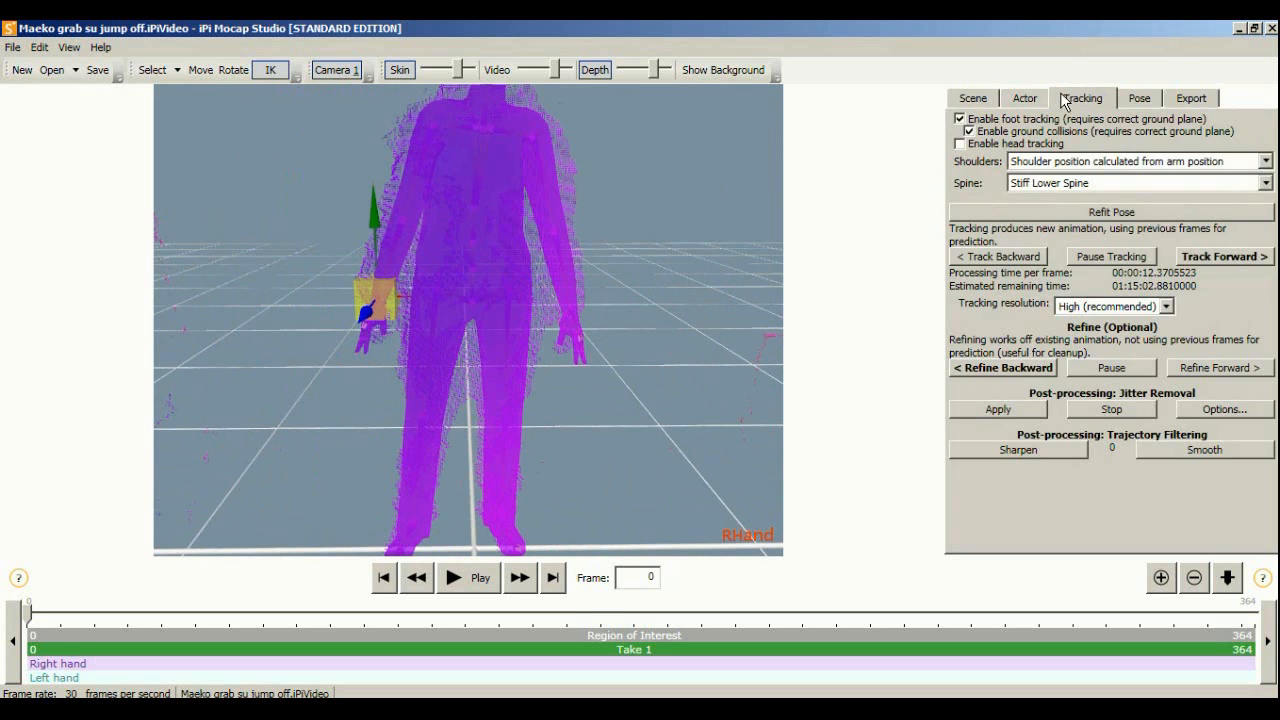
click(1224, 257)
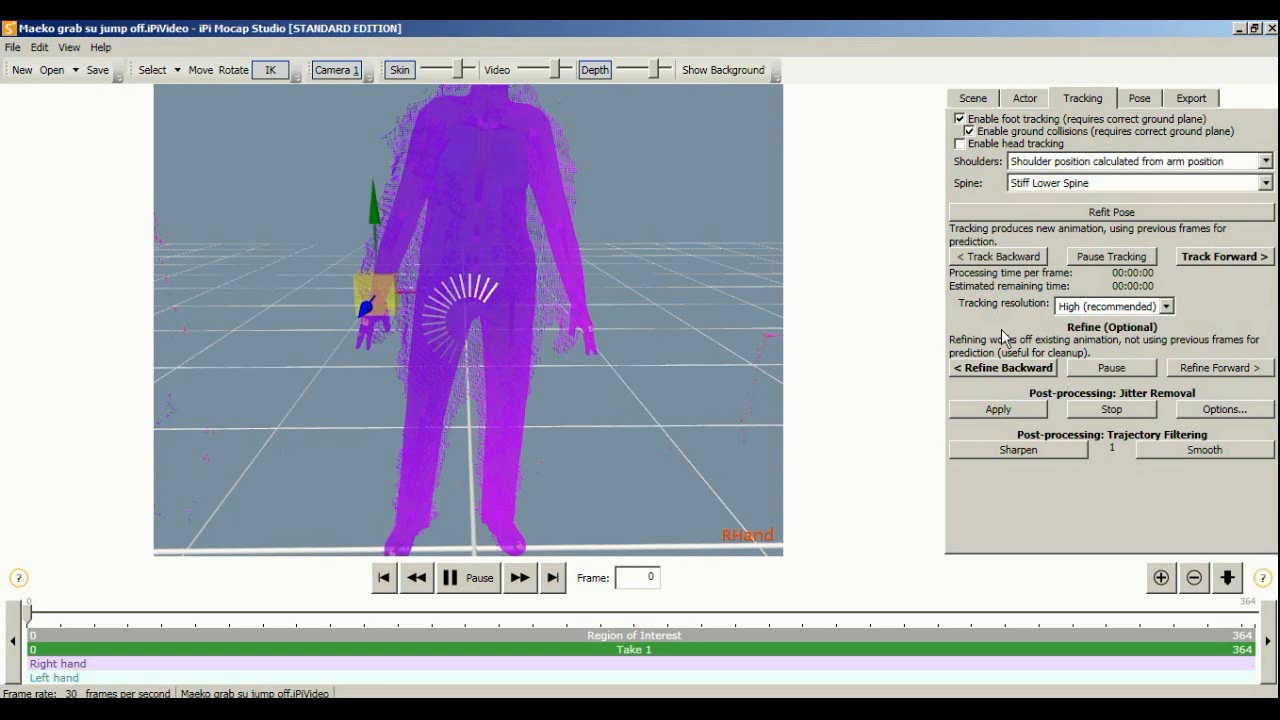
middle_drag(657, 302, 619, 323)
scroll(635, 280, down, 1)
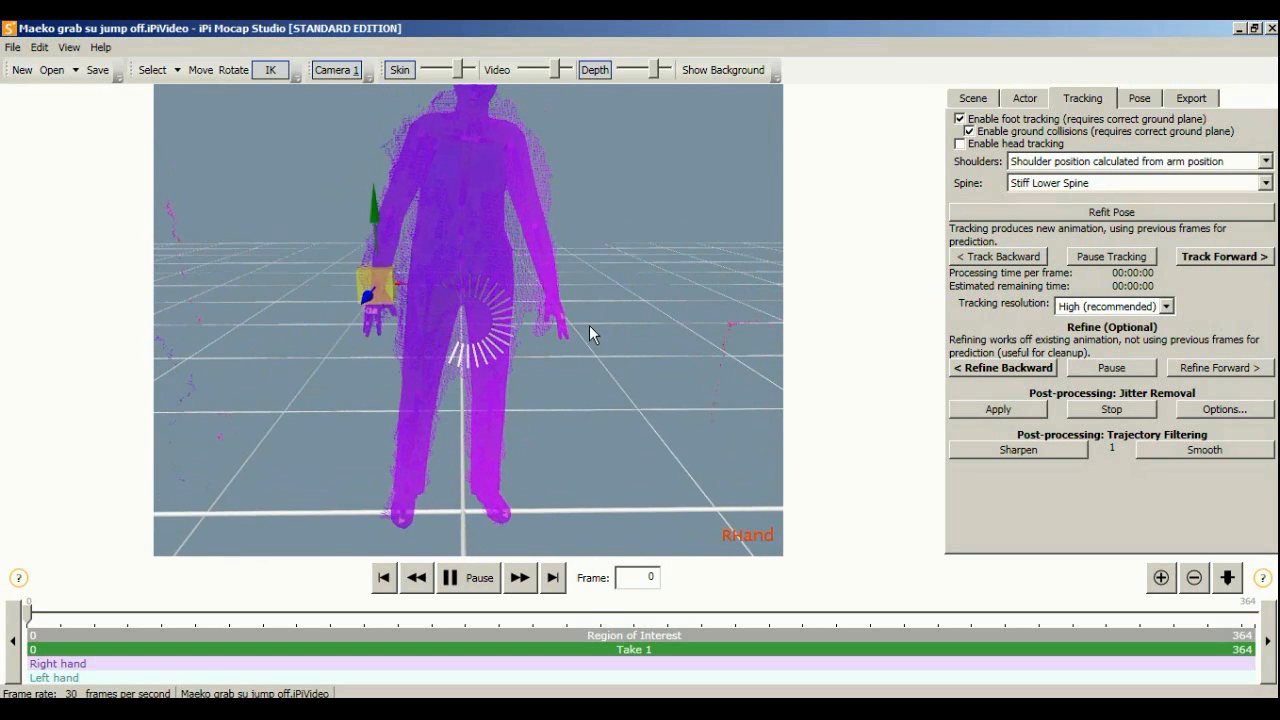
middle_drag(436, 332, 485, 352)
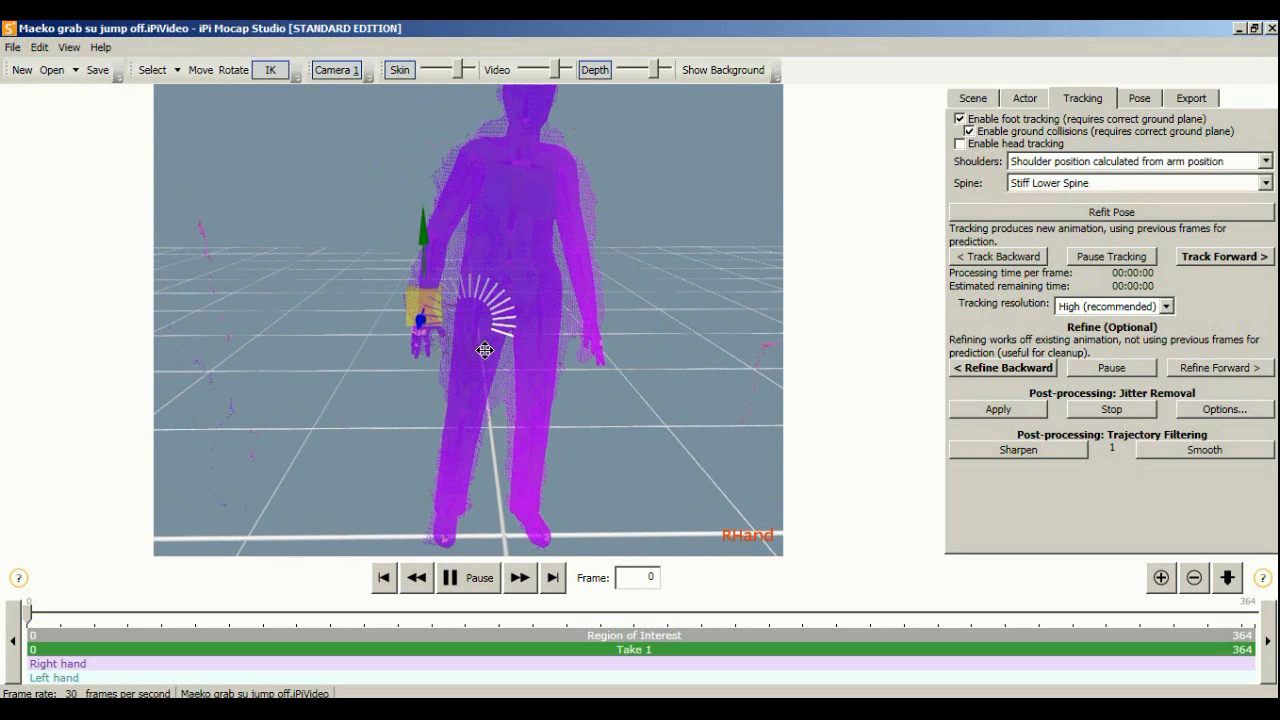
middle_drag(552, 168, 508, 236)
middle_drag(420, 262, 434, 243)
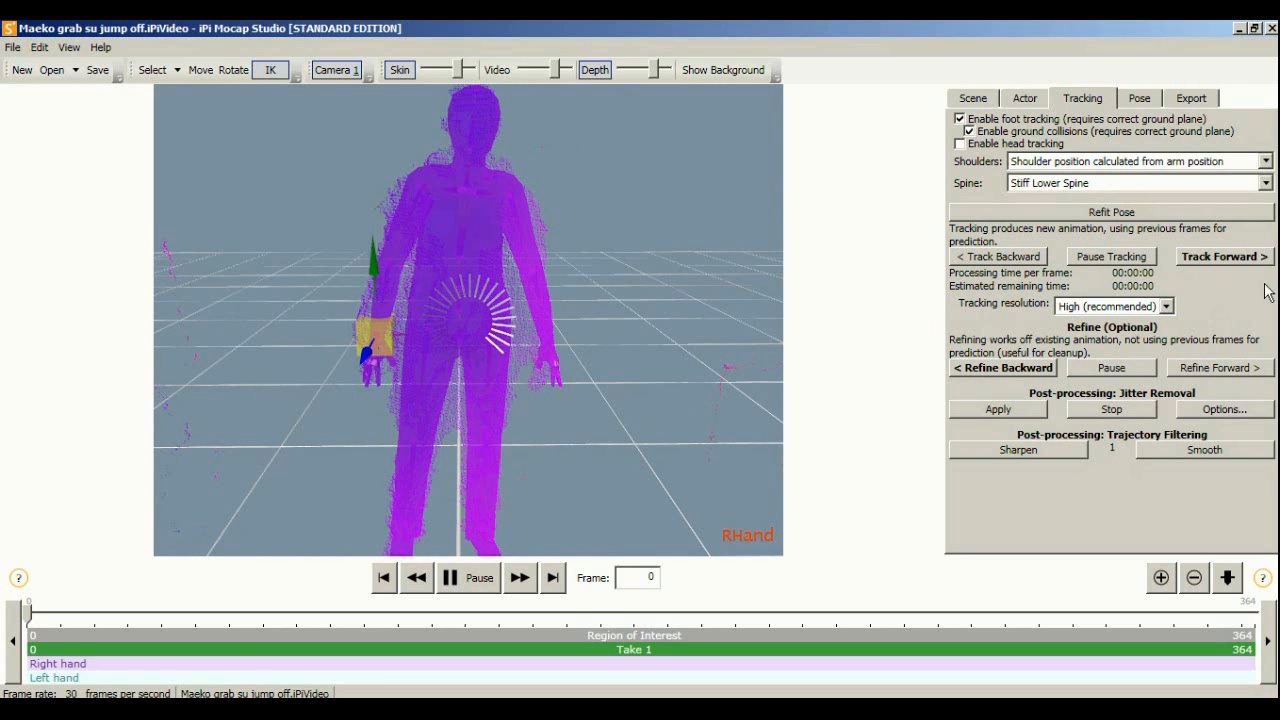
middle_drag(551, 277, 606, 303)
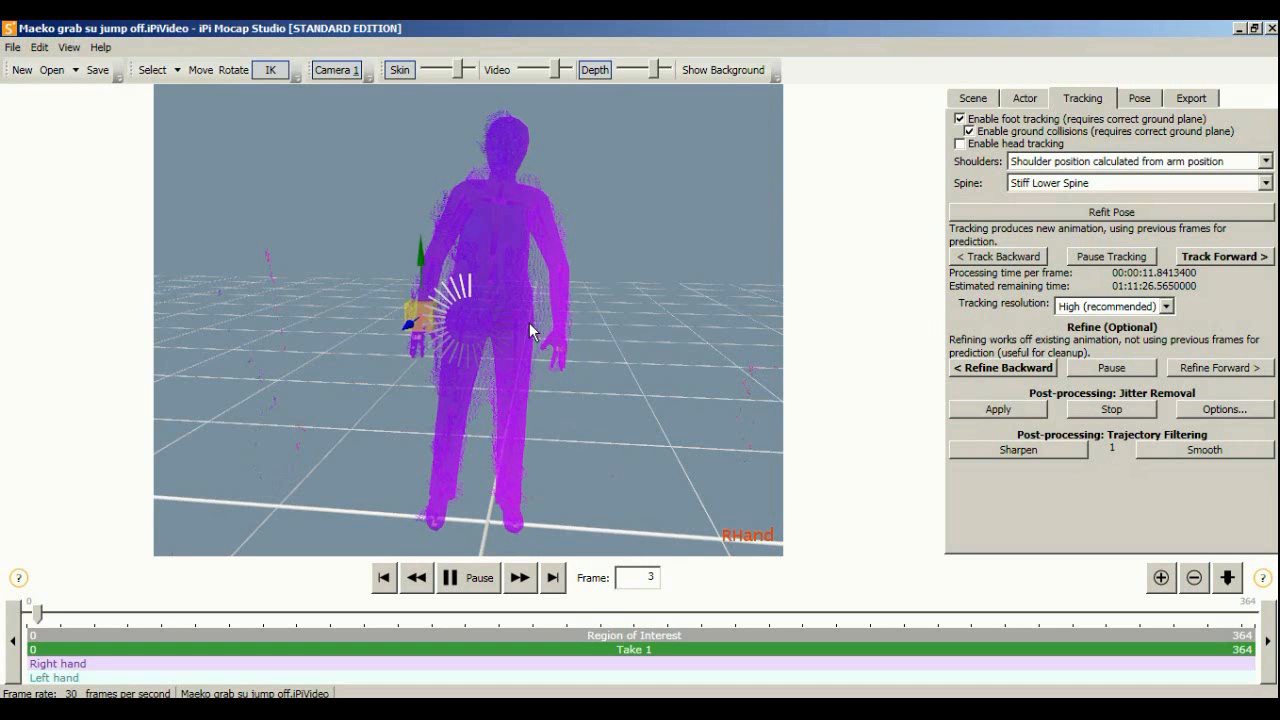
scroll(566, 300, up, 2)
scroll(571, 308, up, 2)
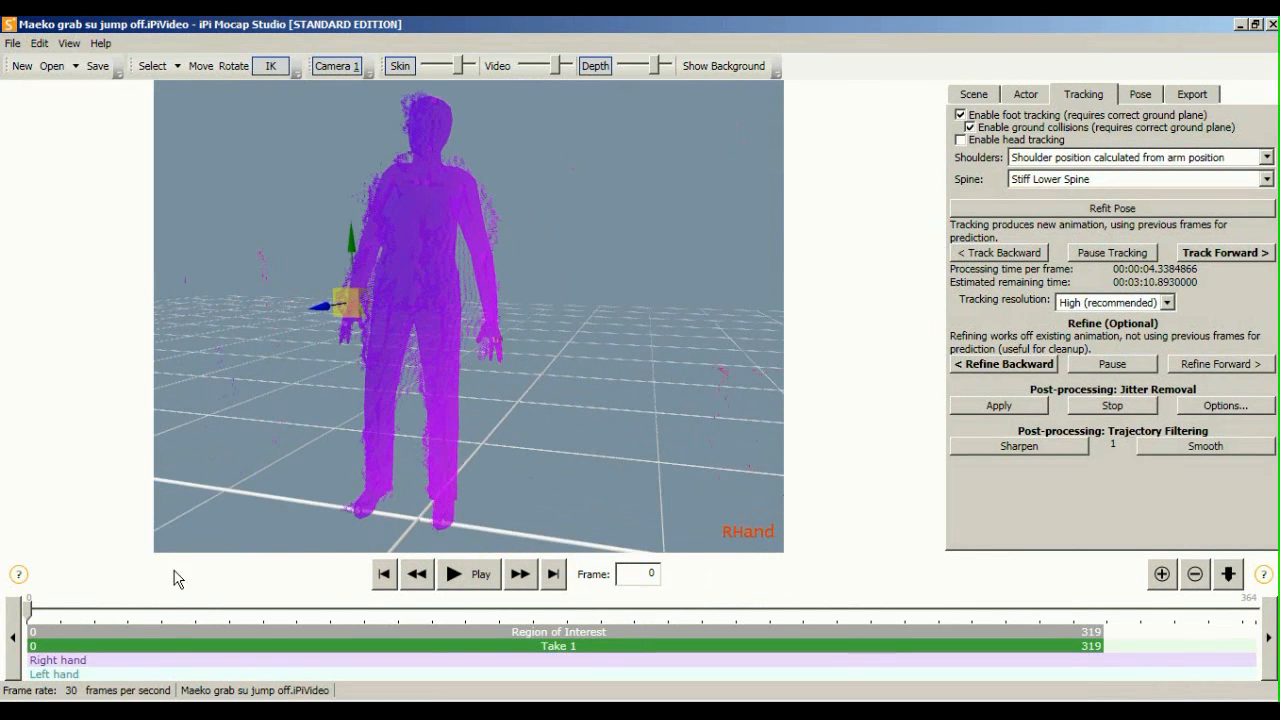
middle_drag(498, 309, 615, 334)
click(466, 575)
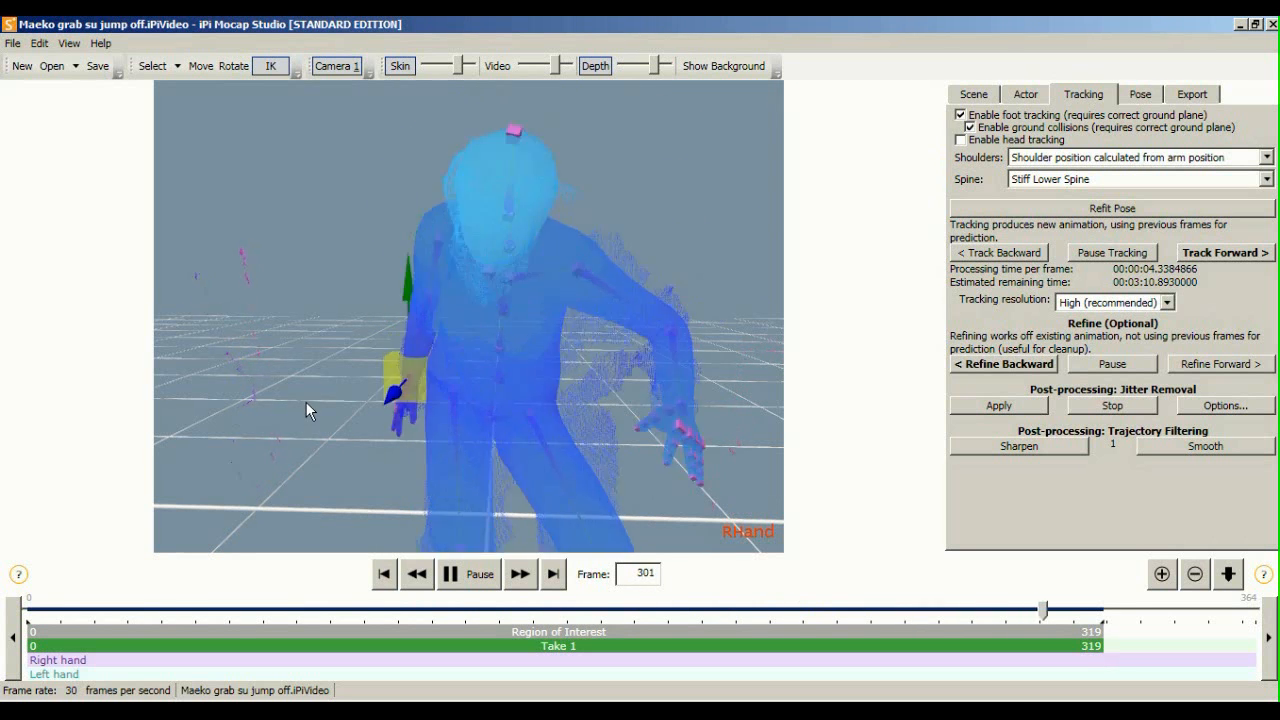
click(468, 573)
drag(400, 357, 374, 382)
scroll(375, 382, up, 2)
middle_drag(425, 288, 422, 252)
scroll(446, 408, down, 2)
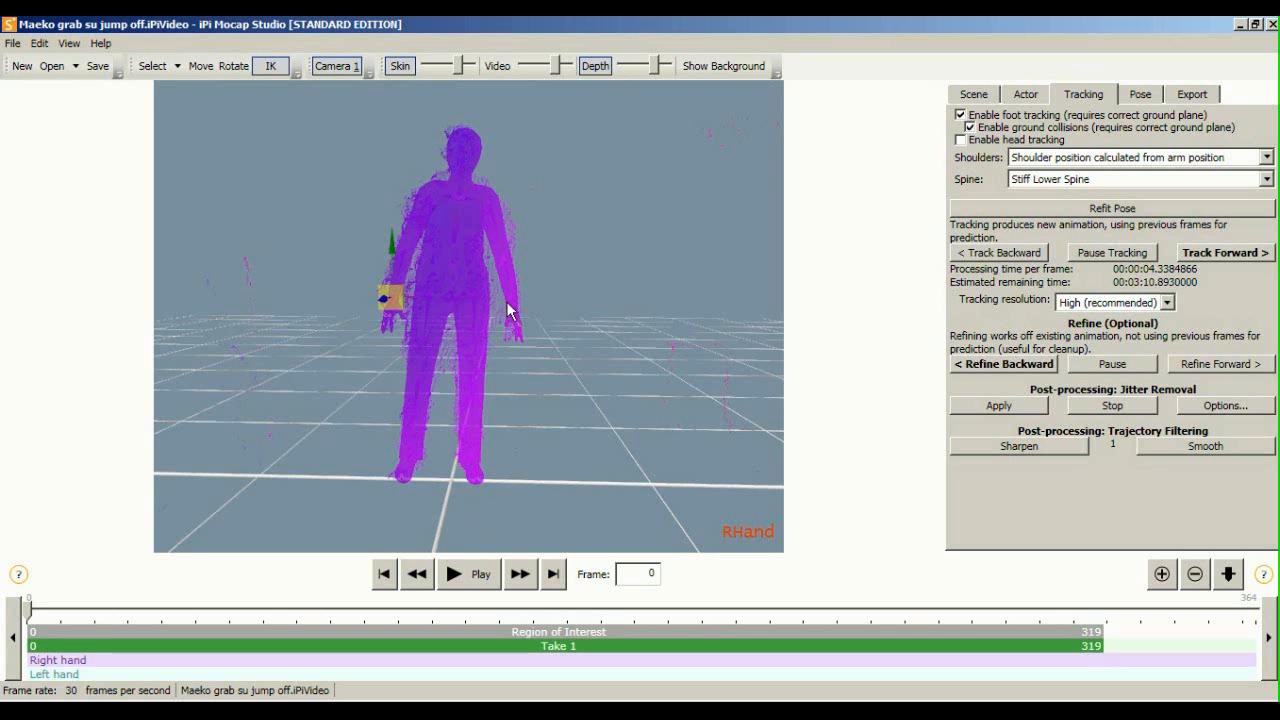
middle_drag(503, 300, 494, 320)
scroll(464, 491, down, 1)
scroll(466, 489, up, 3)
middle_drag(492, 422, 528, 402)
scroll(512, 340, down, 1)
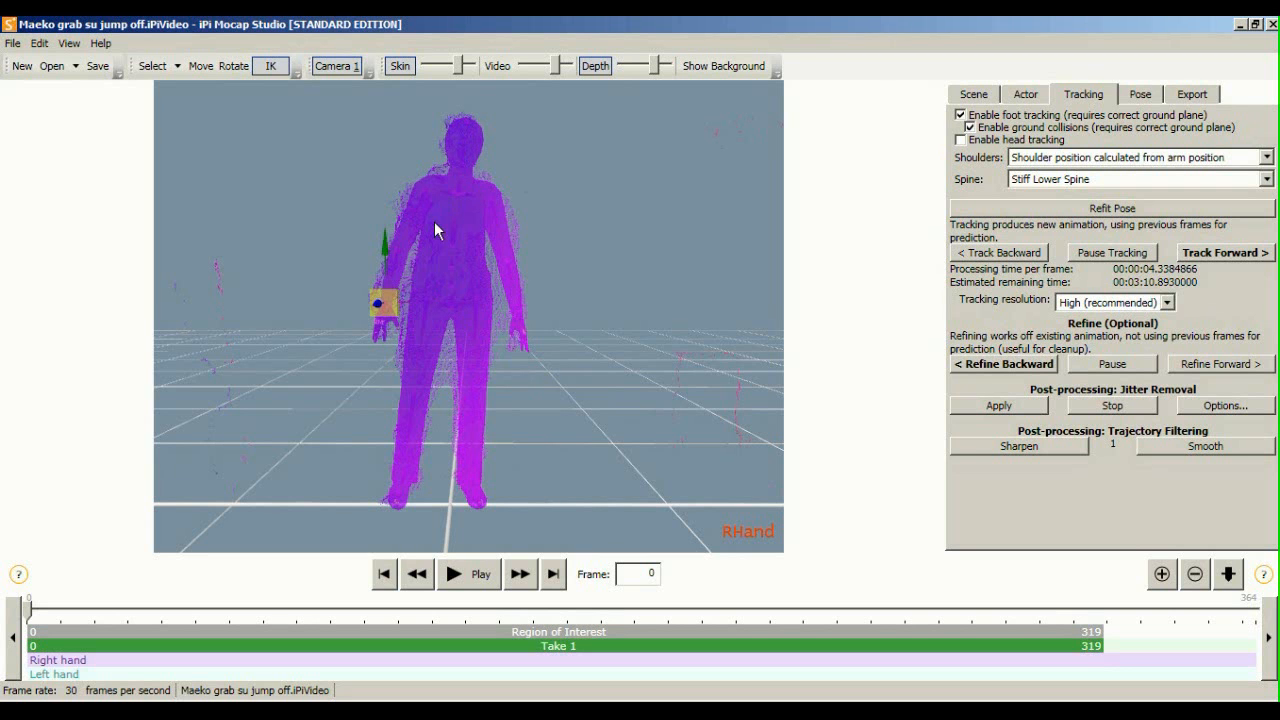
middle_drag(539, 357, 513, 380)
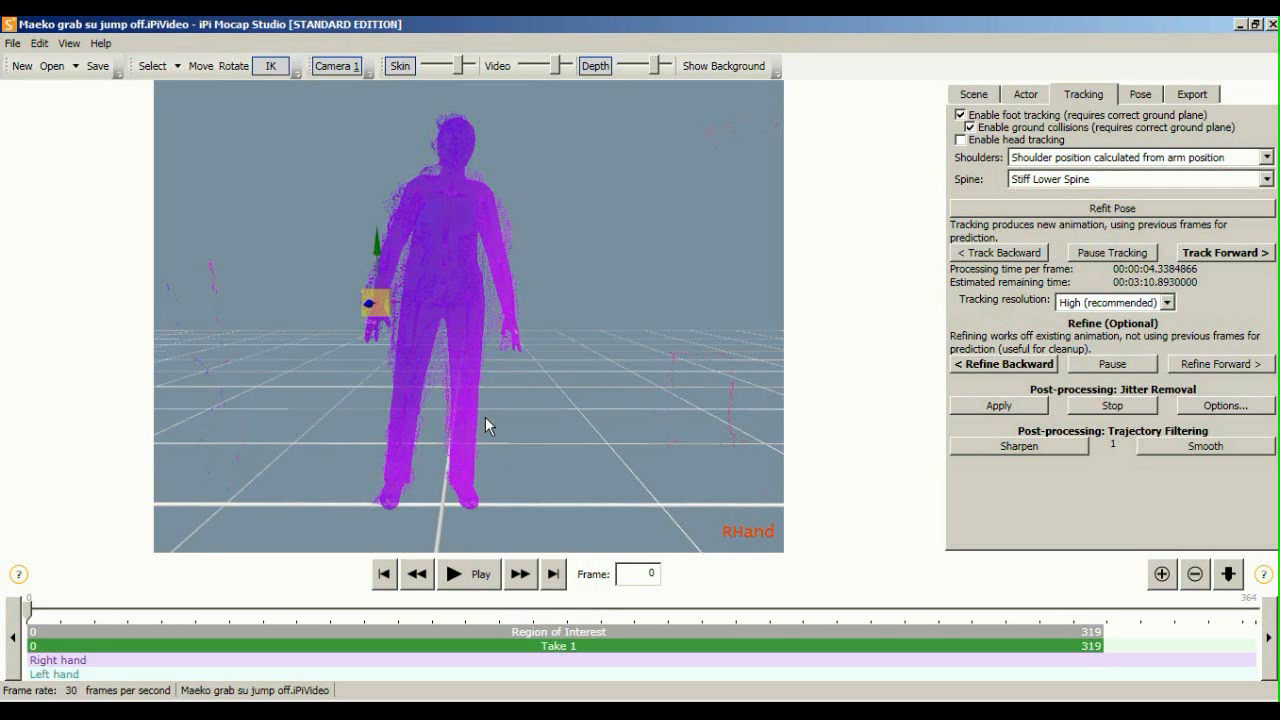
click(449, 575)
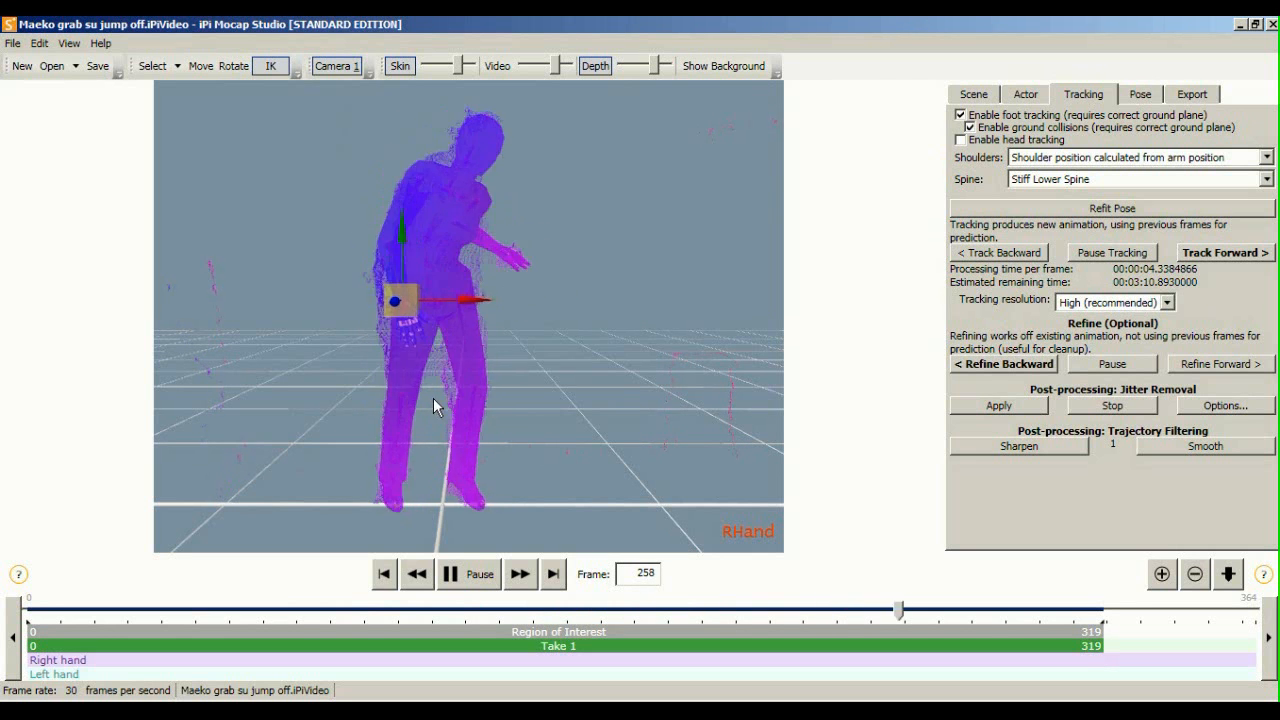
click(452, 574)
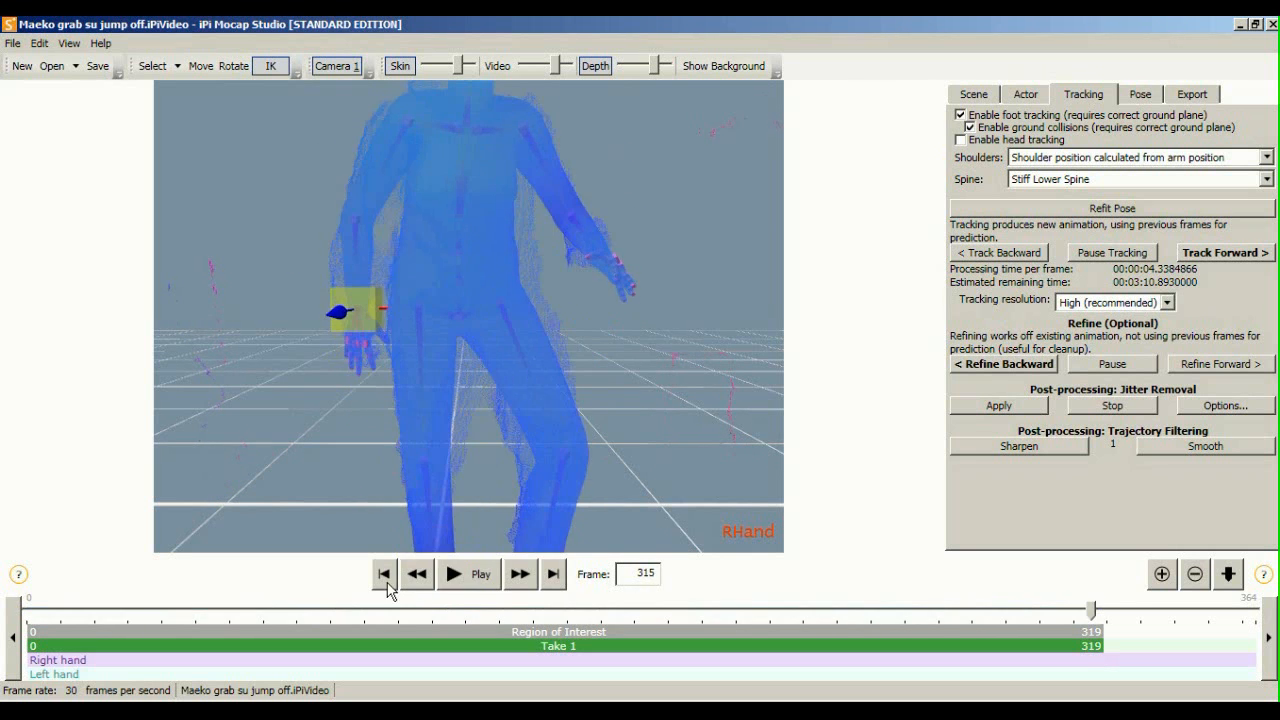
click(383, 574)
middle_drag(401, 291, 407, 310)
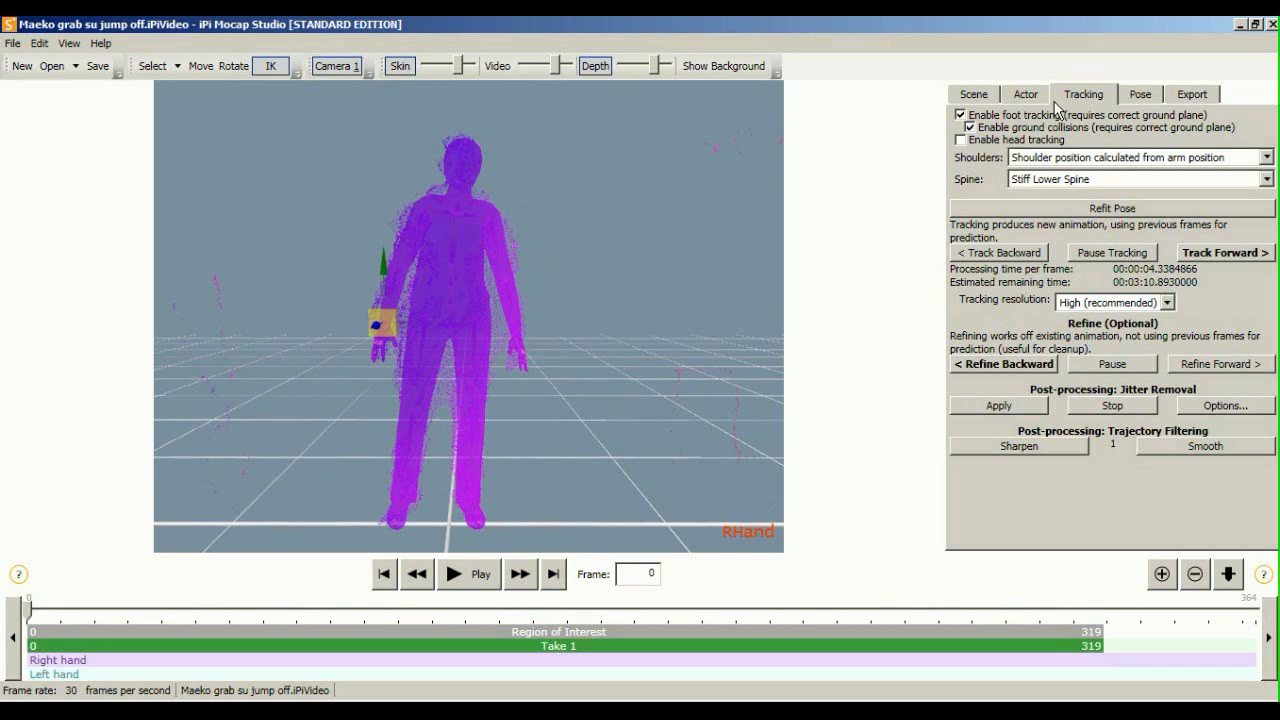
Apply Jitter Removal post-processing to the tracked motion from the Tracking tab
click(975, 96)
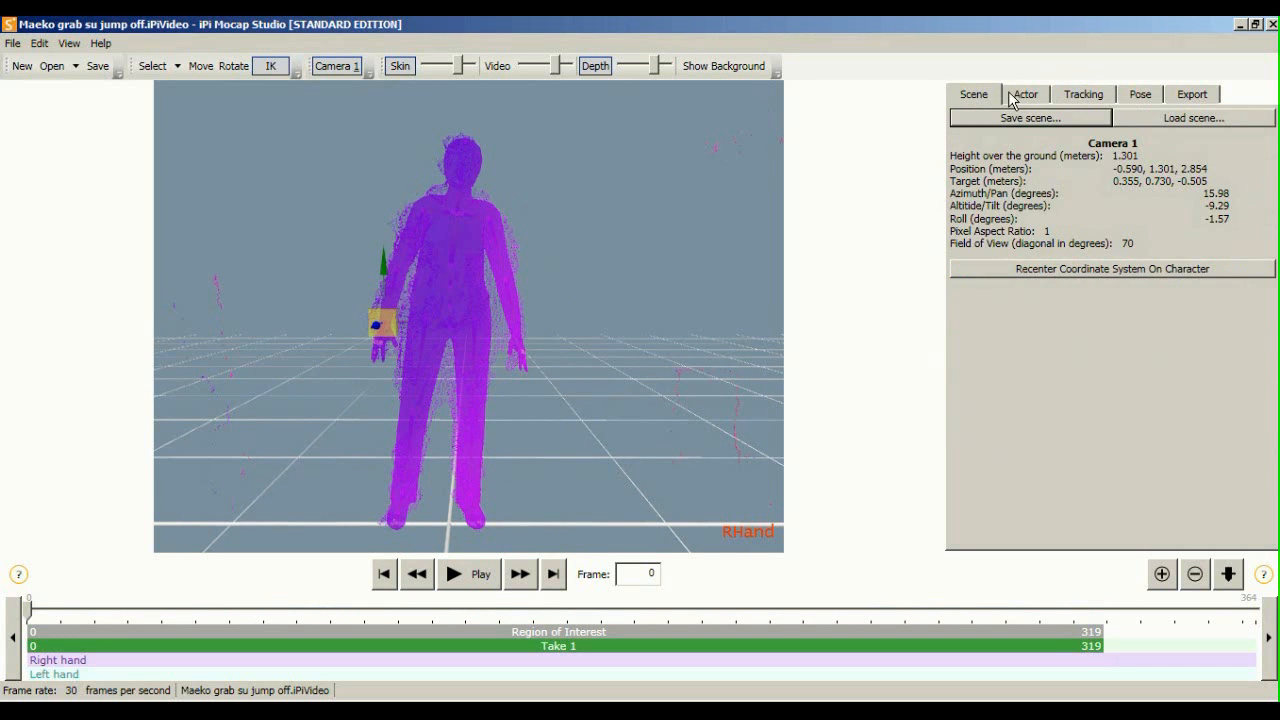
click(1010, 96)
click(1088, 95)
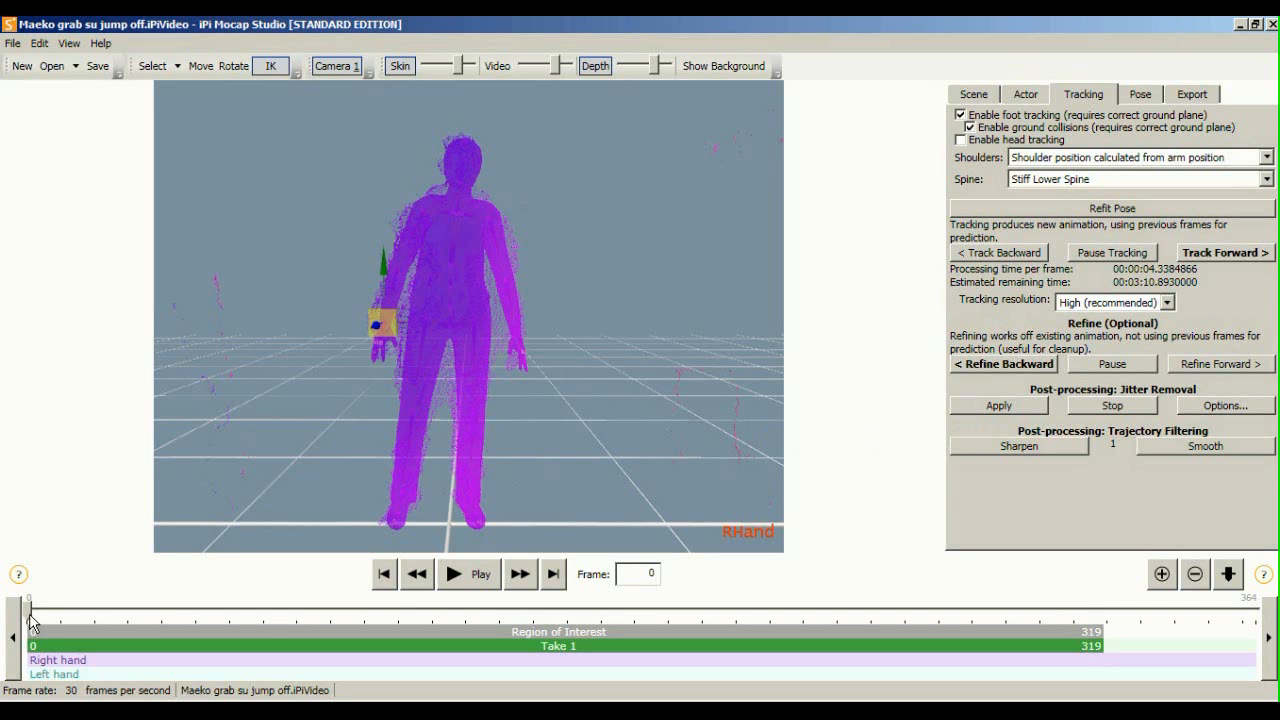
click(981, 404)
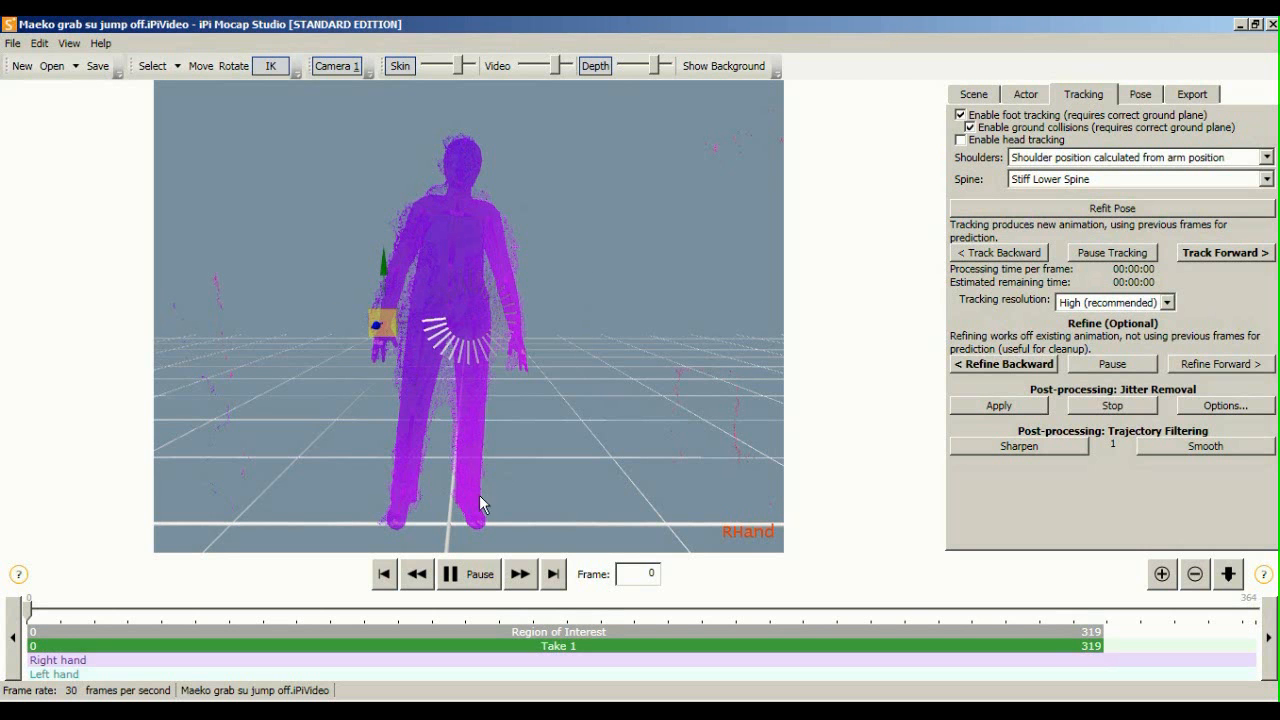
Orbit and zoom around the figure while jitter removal finishes across the whole take
middle_drag(428, 474, 453, 389)
right_drag(509, 376, 734, 342)
scroll(667, 224, down, 4)
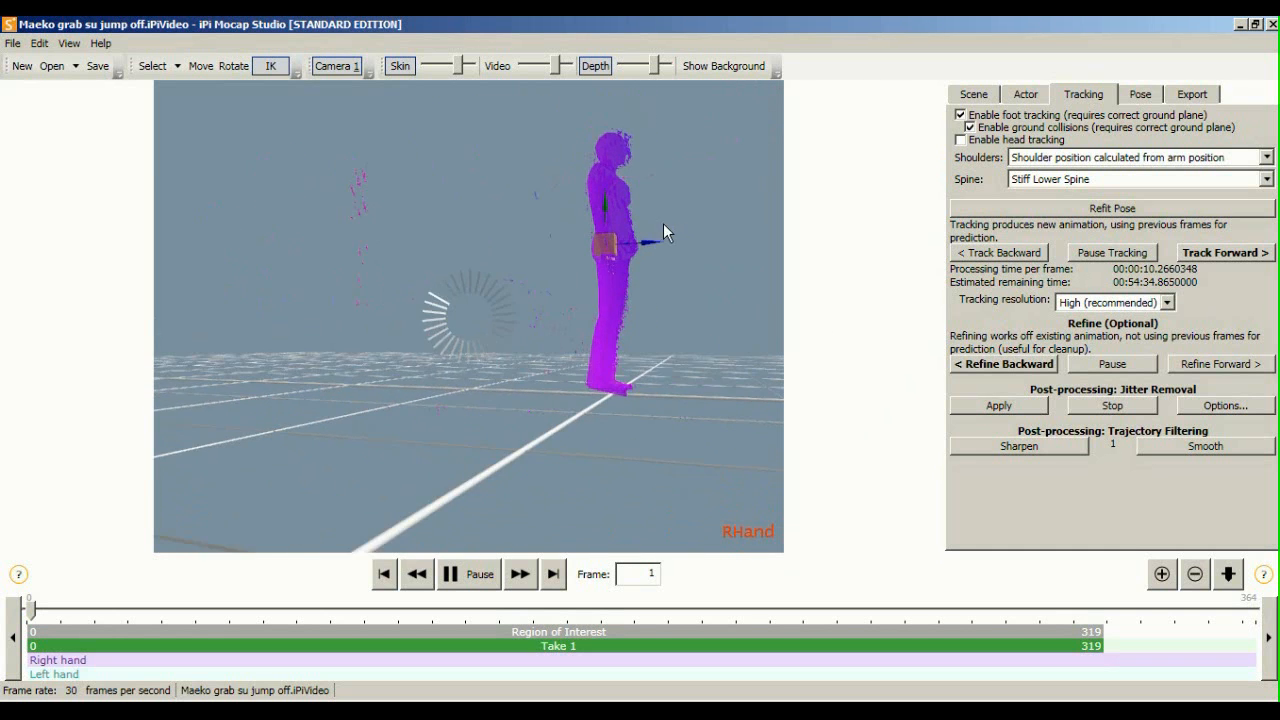
middle_drag(667, 224, 490, 273)
scroll(480, 298, up, 4)
middle_drag(468, 325, 500, 285)
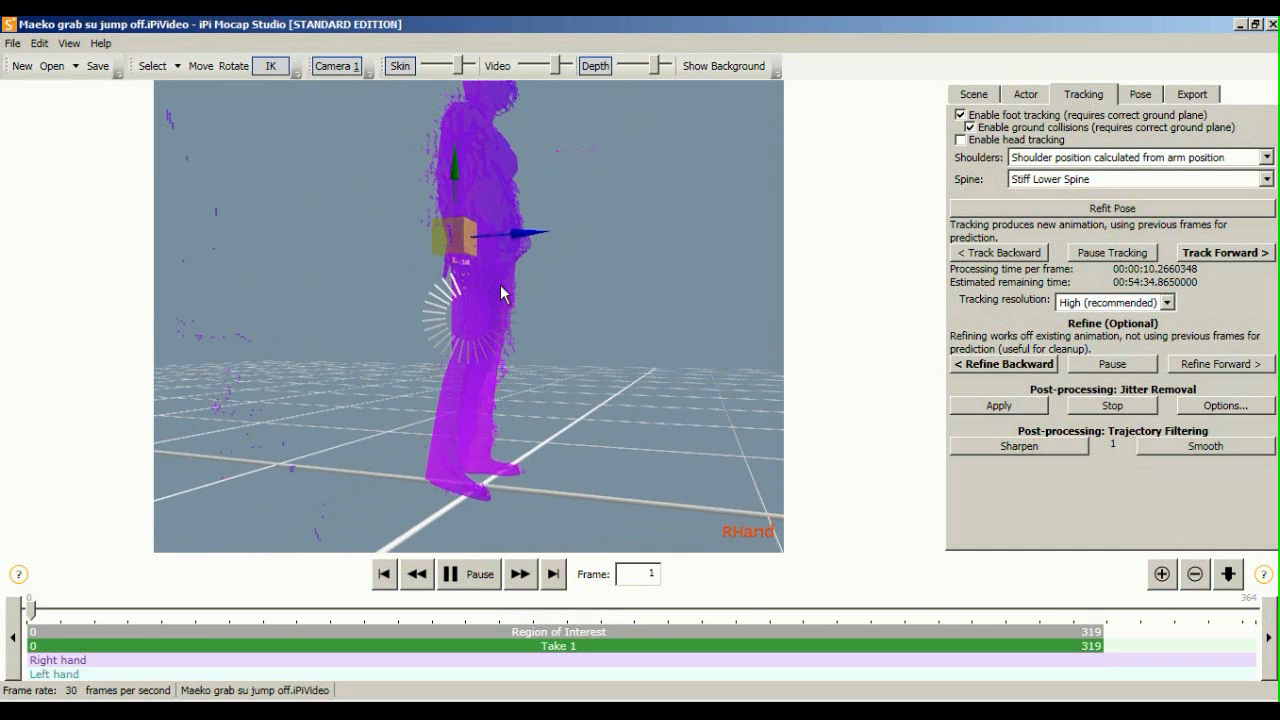
right_drag(393, 210, 434, 288)
scroll(422, 268, up, 3)
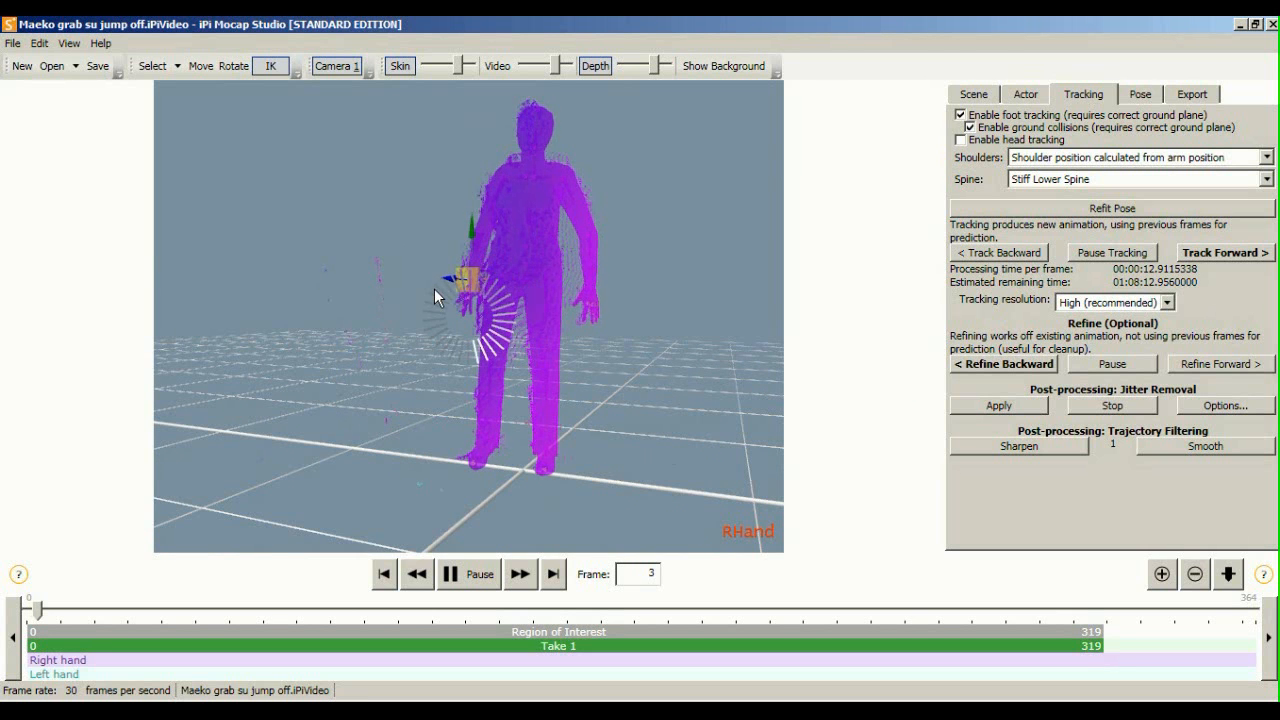
middle_drag(434, 288, 424, 308)
scroll(424, 308, down, 2)
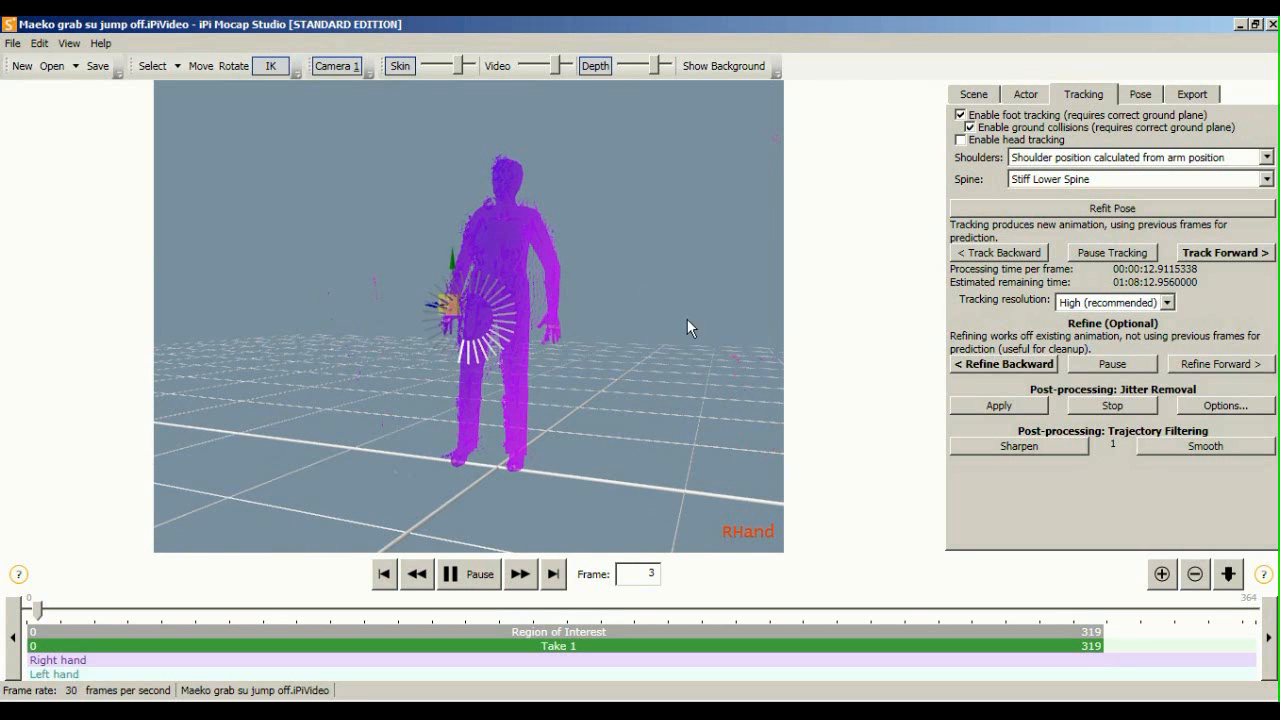
right_drag(490, 309, 428, 302)
middle_drag(428, 303, 415, 296)
scroll(366, 362, down, 1)
middle_drag(367, 361, 460, 338)
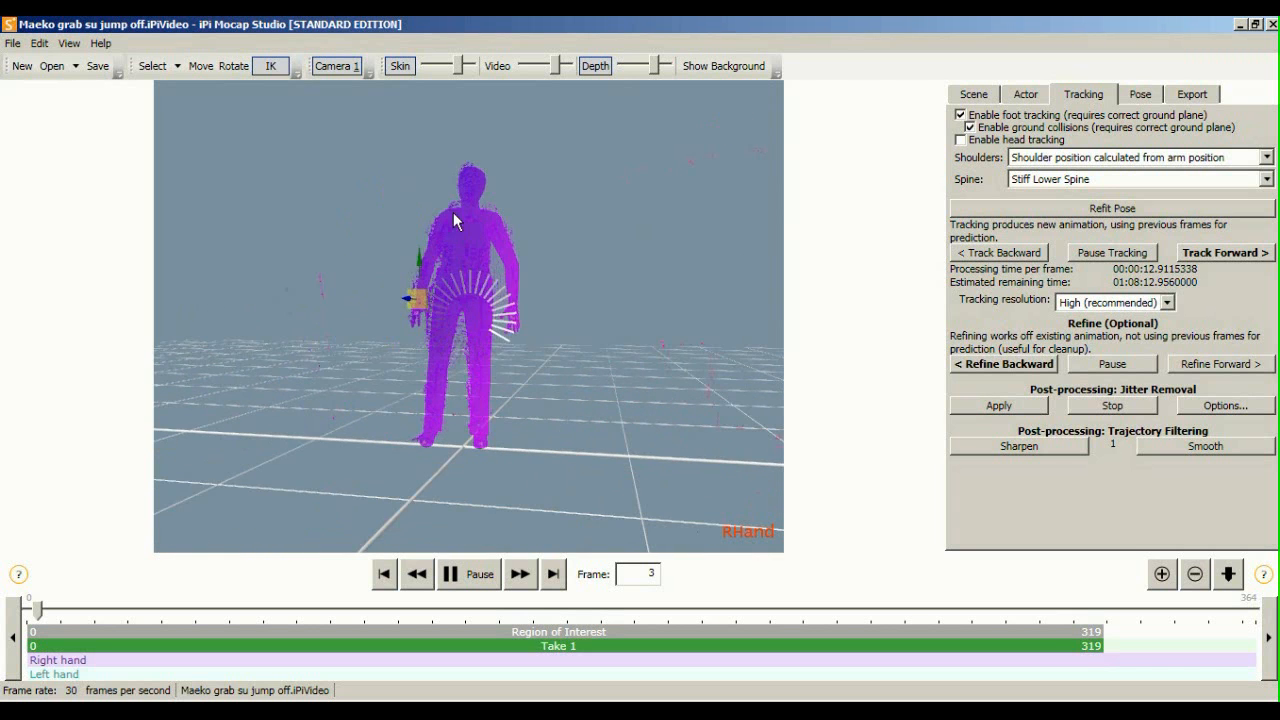
scroll(473, 285, up, 1)
right_drag(450, 214, 557, 236)
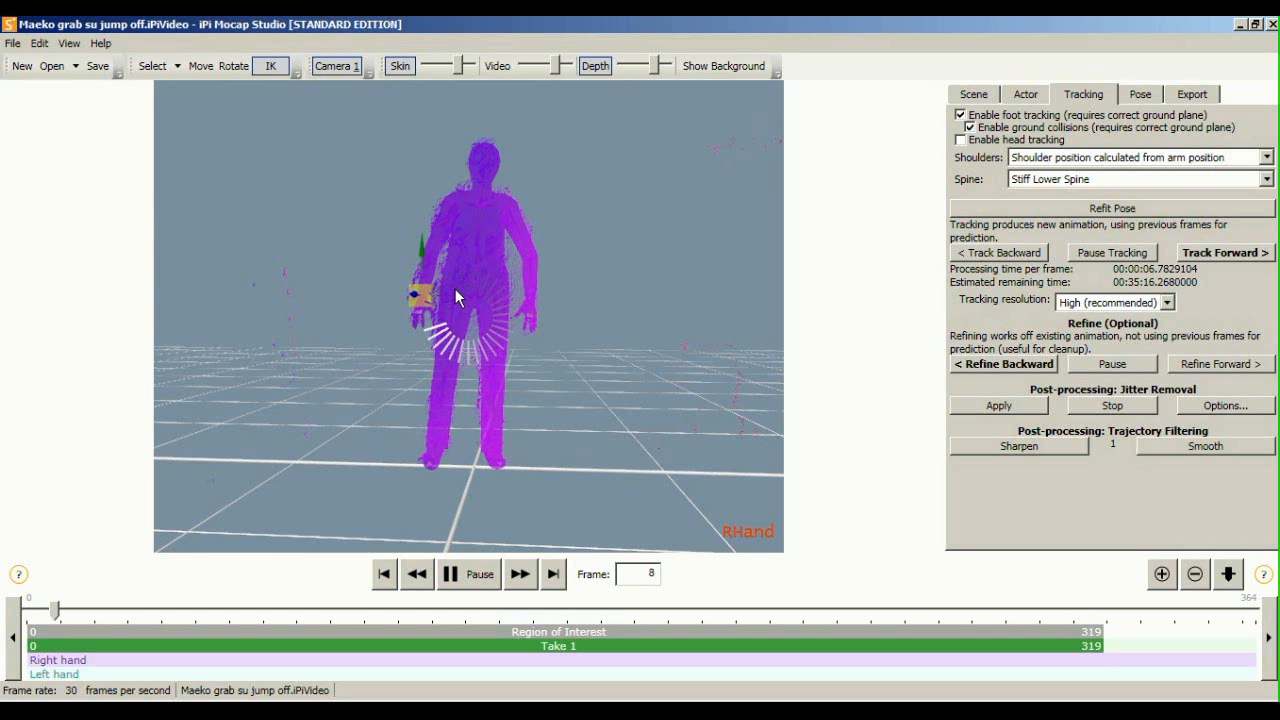
scroll(458, 300, up, 3)
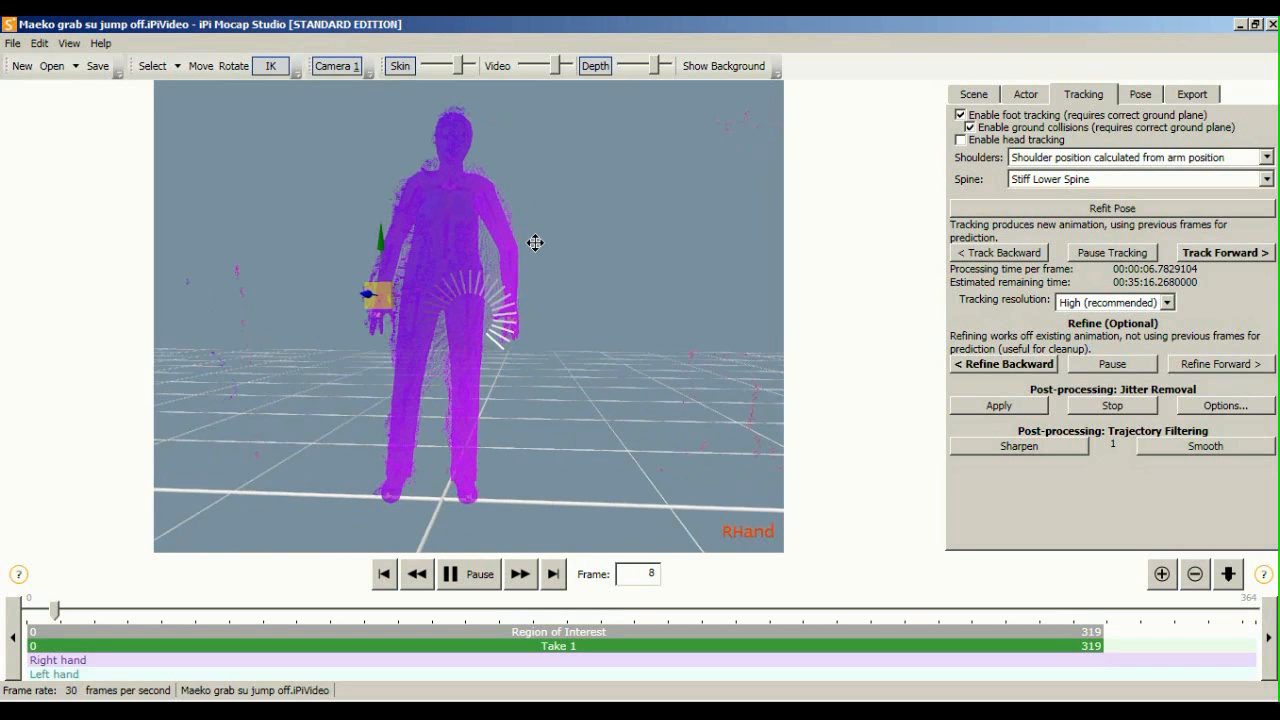
right_drag(583, 257, 817, 257)
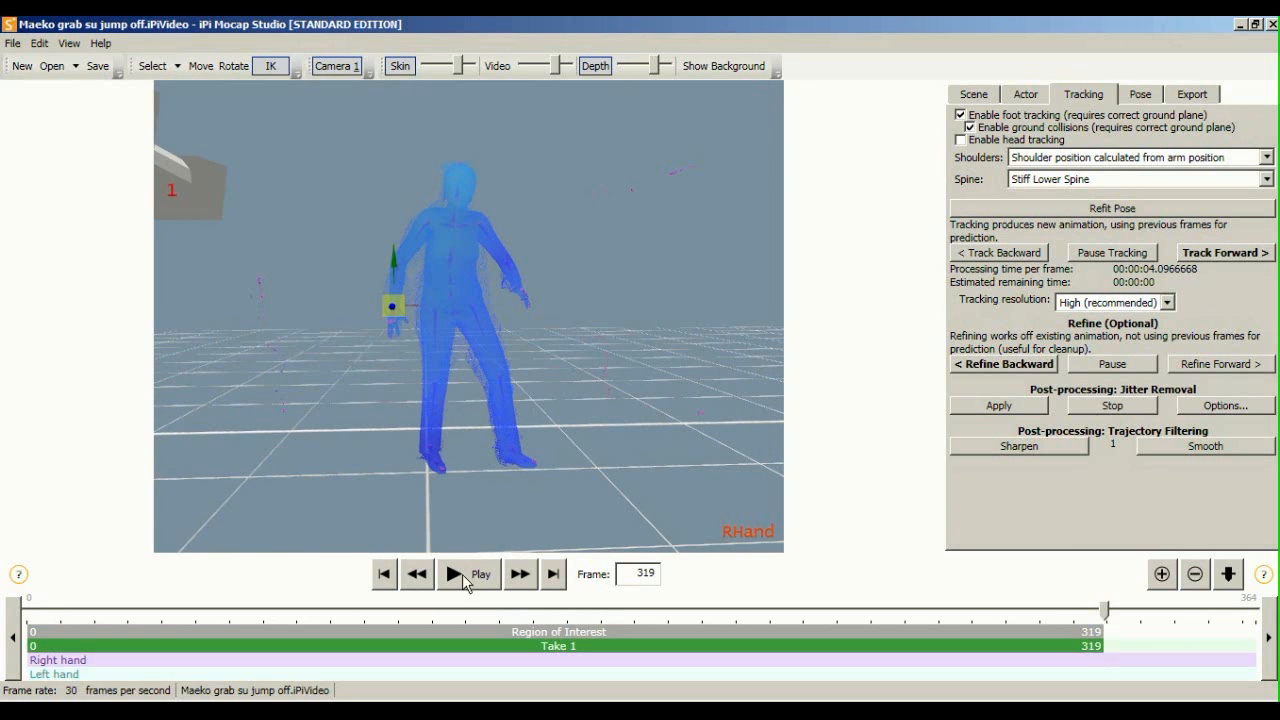
Play the smoothed motion from frame 0 and pause it at frame 13
click(470, 578)
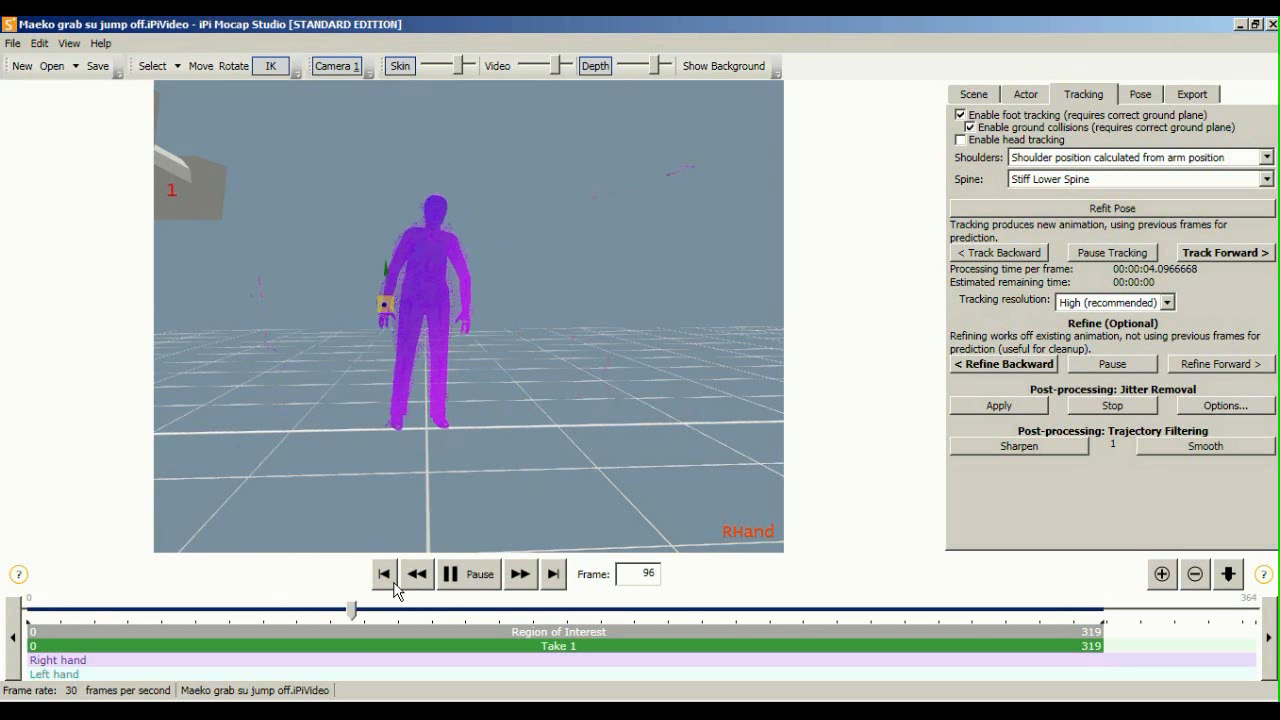
click(466, 578)
click(384, 574)
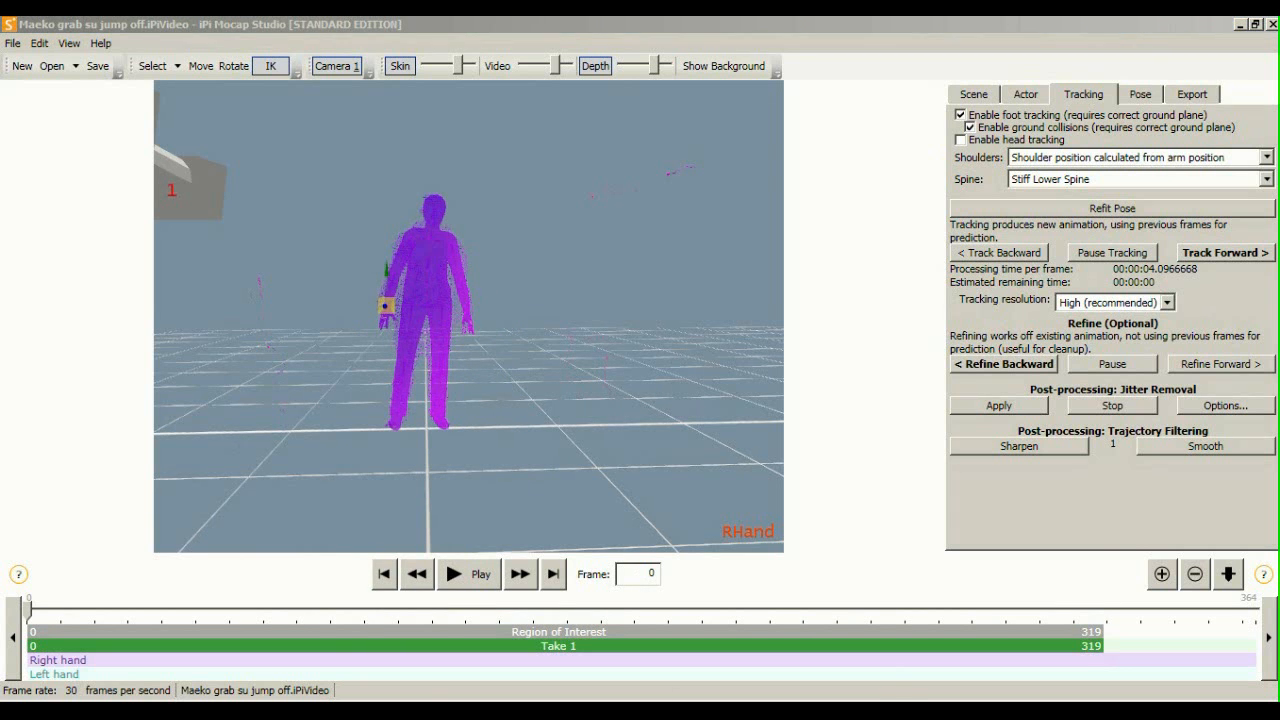
click(1104, 711)
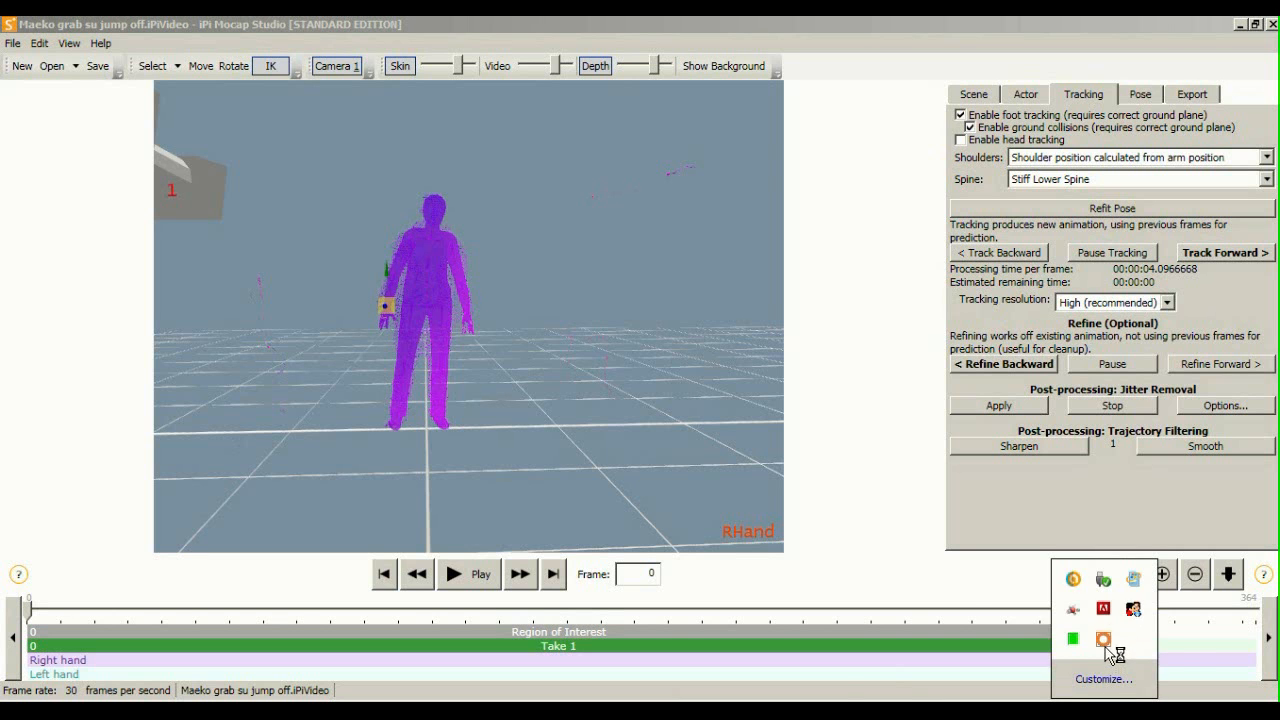
click(1105, 643)
click(930, 649)
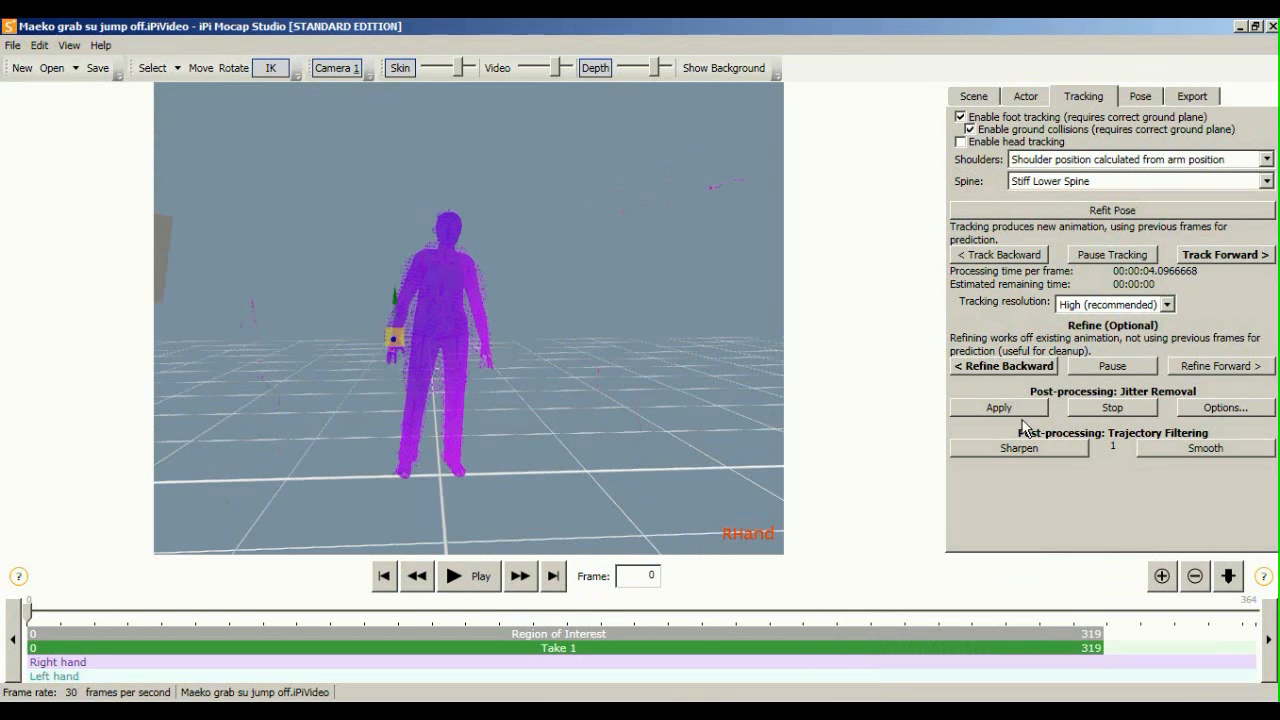
middle_drag(629, 372, 674, 357)
scroll(573, 341, up, 4)
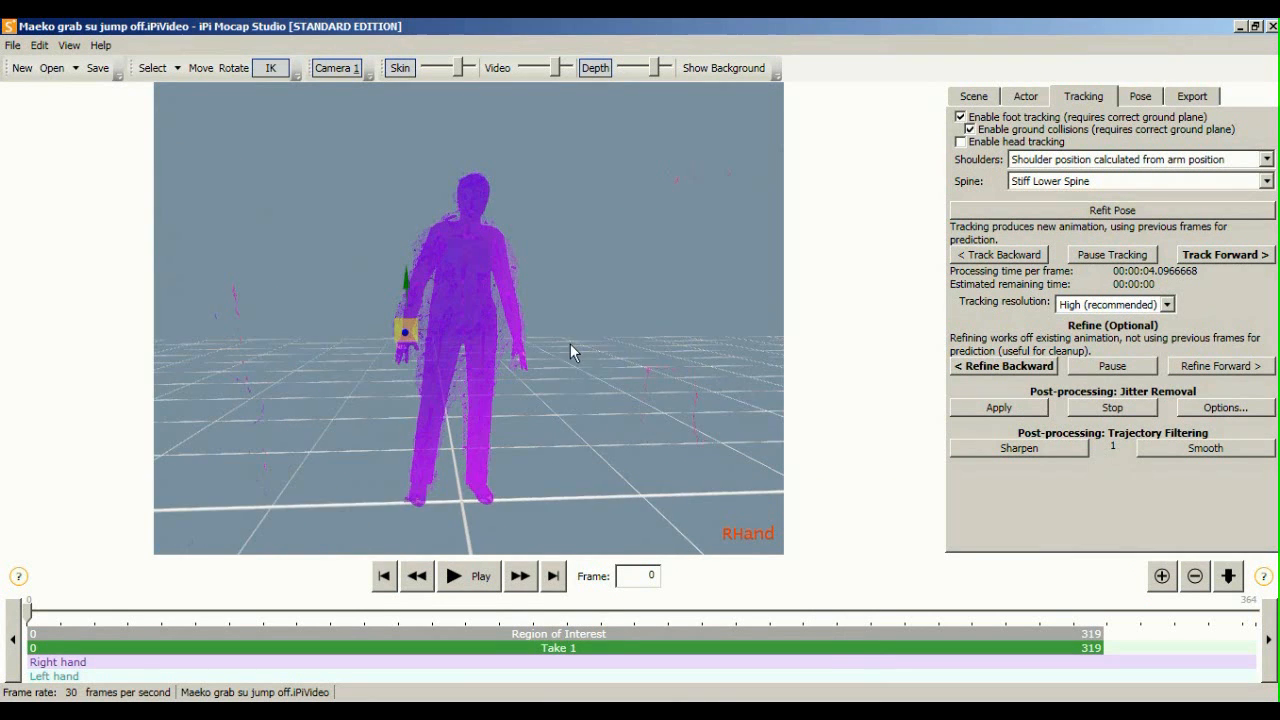
click(453, 576)
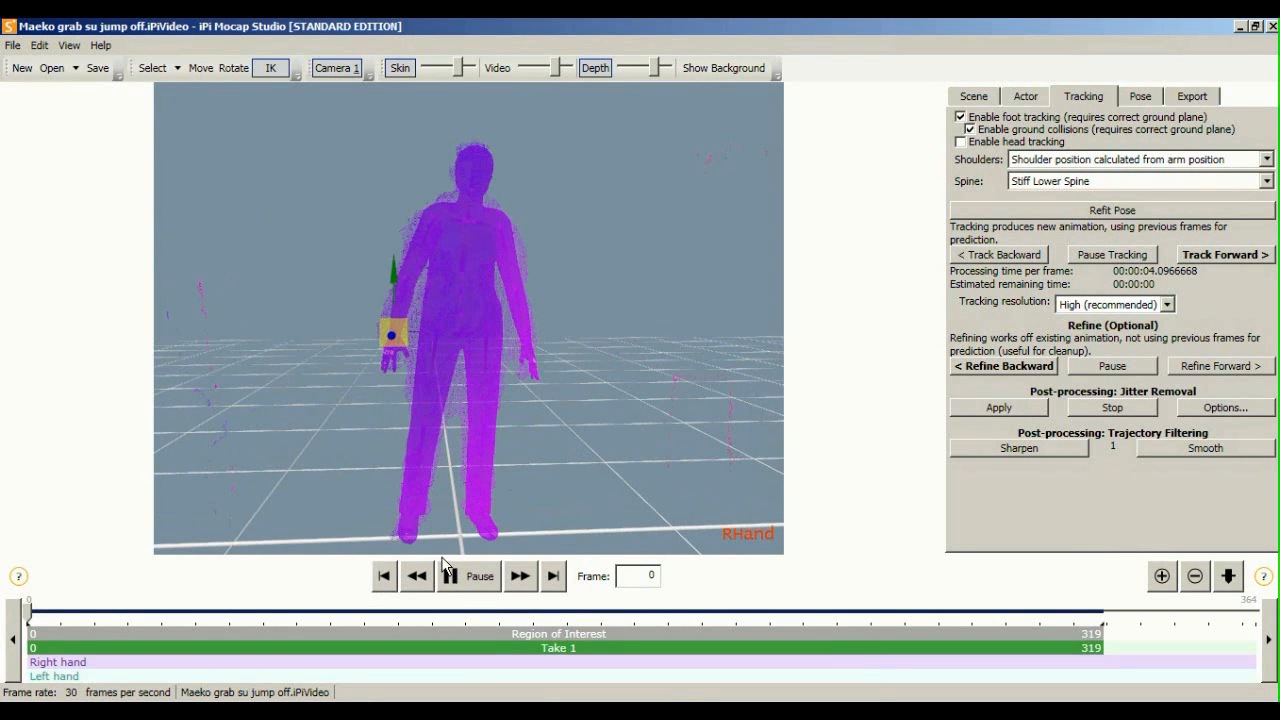
middle_drag(443, 354, 398, 334)
scroll(398, 331, down, 1)
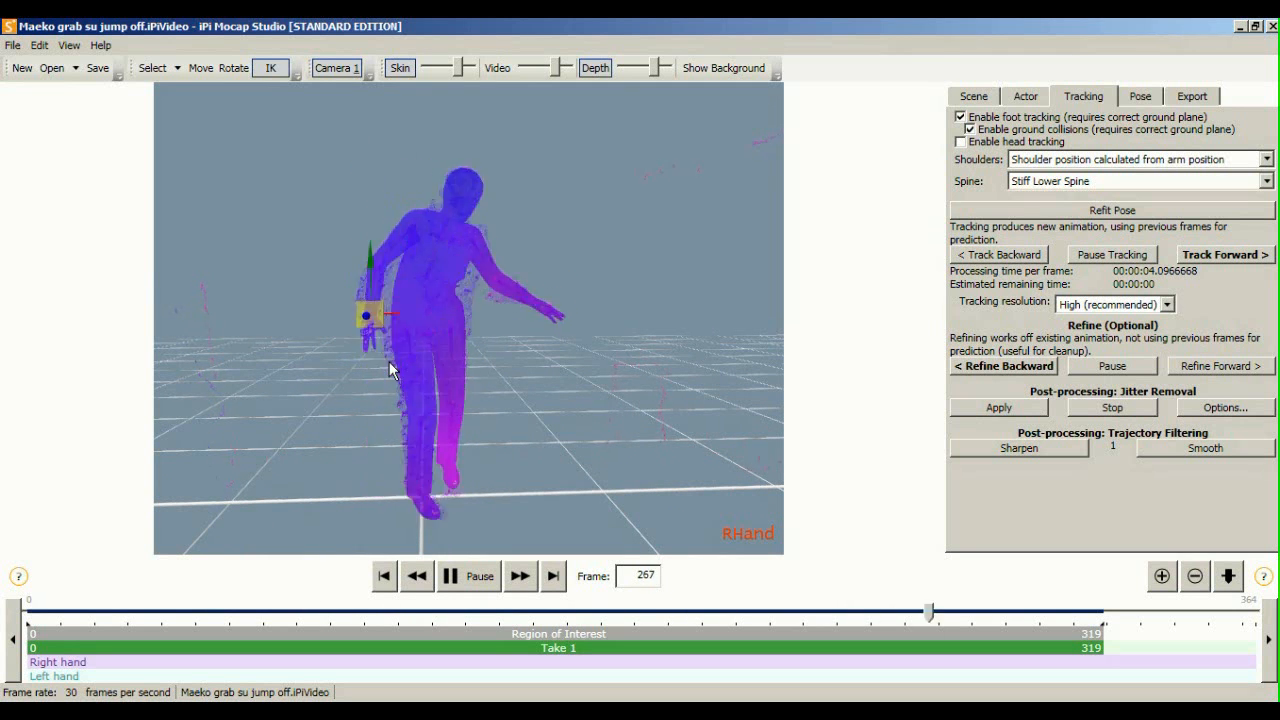
click(480, 577)
Scrub the take to frames 125 and 276, then return to the first frame
right_drag(414, 349, 780, 357)
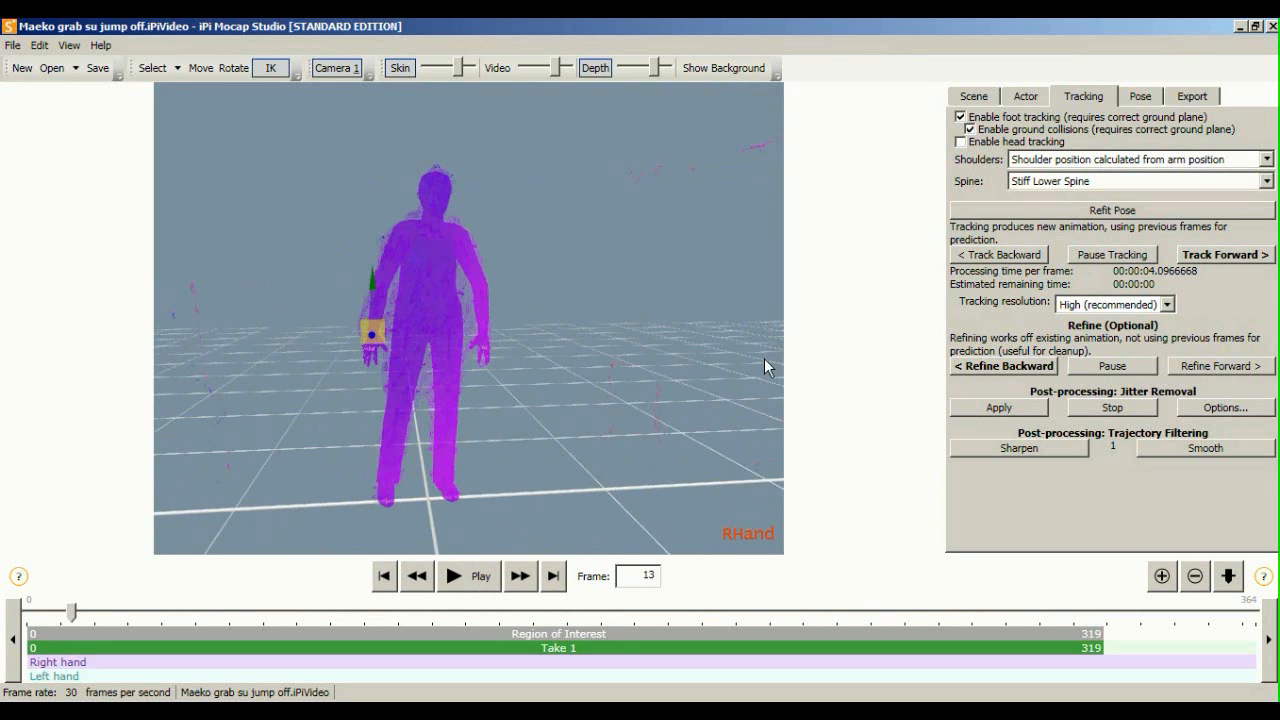
drag(71, 612, 963, 643)
scroll(638, 421, down, 2)
middle_drag(638, 421, 682, 382)
scroll(667, 391, up, 5)
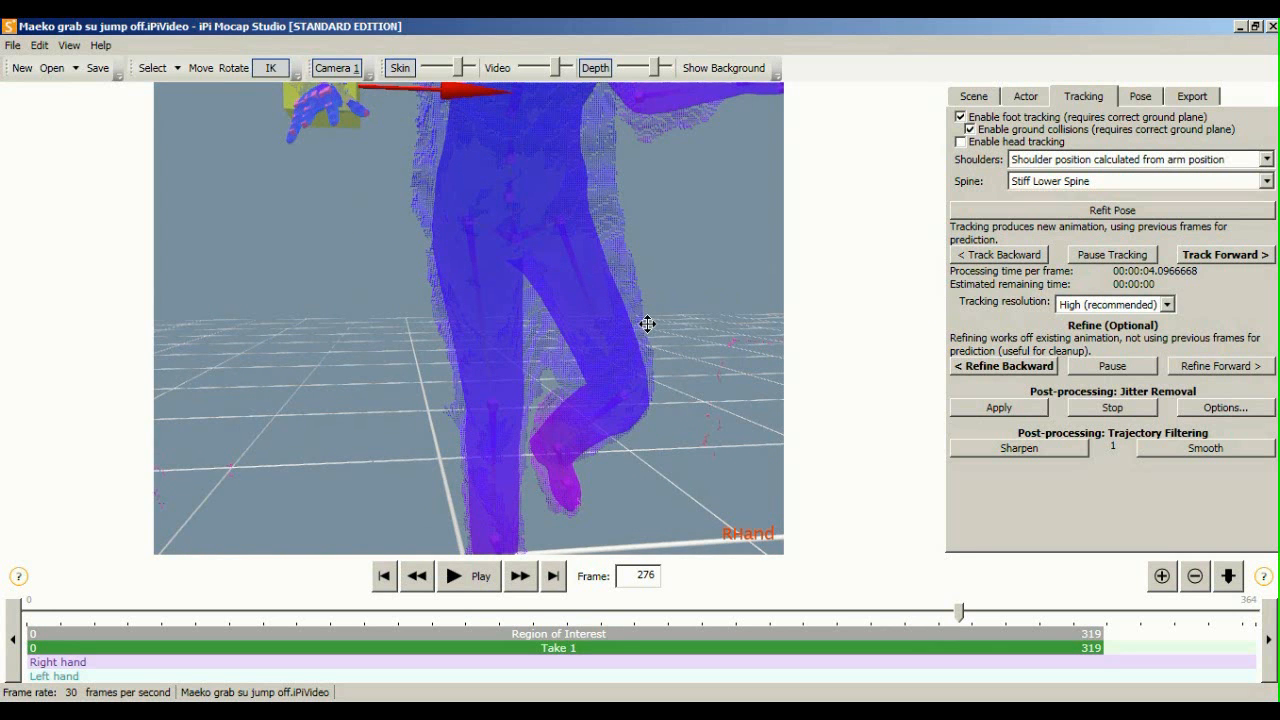
middle_drag(646, 328, 624, 278)
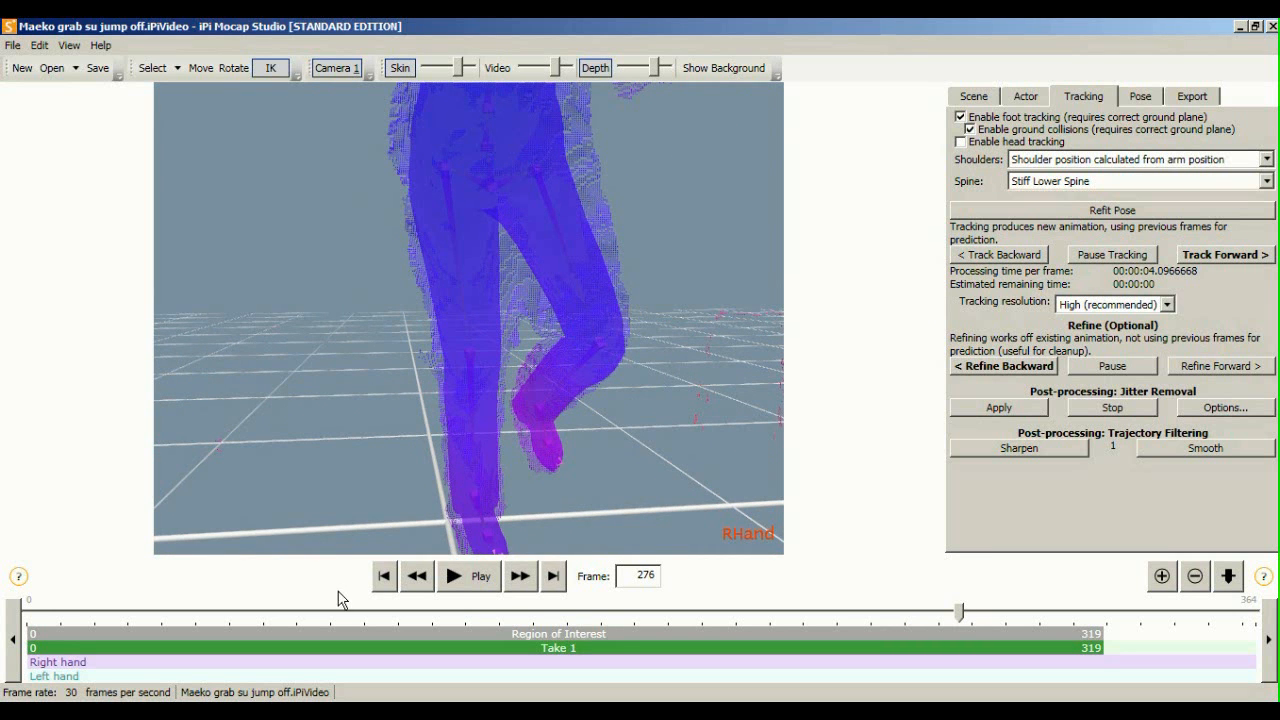
click(383, 575)
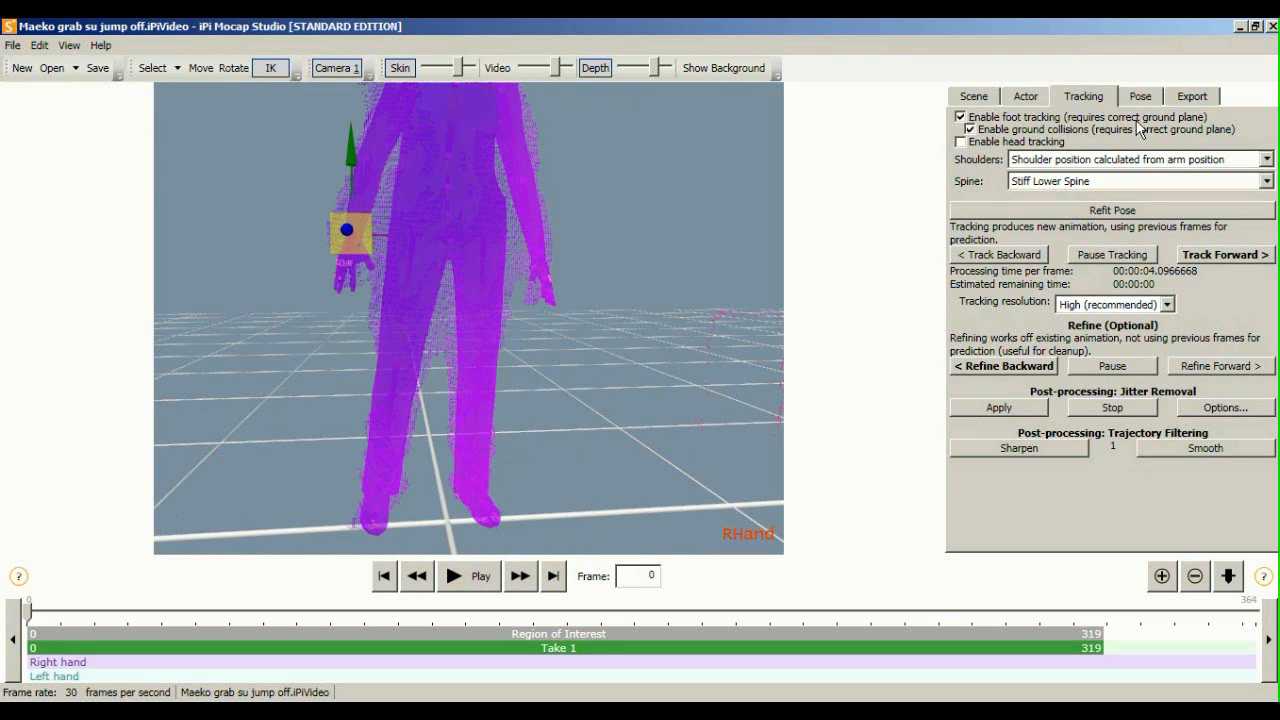
In the Export tab, import Amari Armor.bvh as the target character and start playback
click(1191, 96)
middle_drag(476, 267, 501, 354)
scroll(501, 354, up, 2)
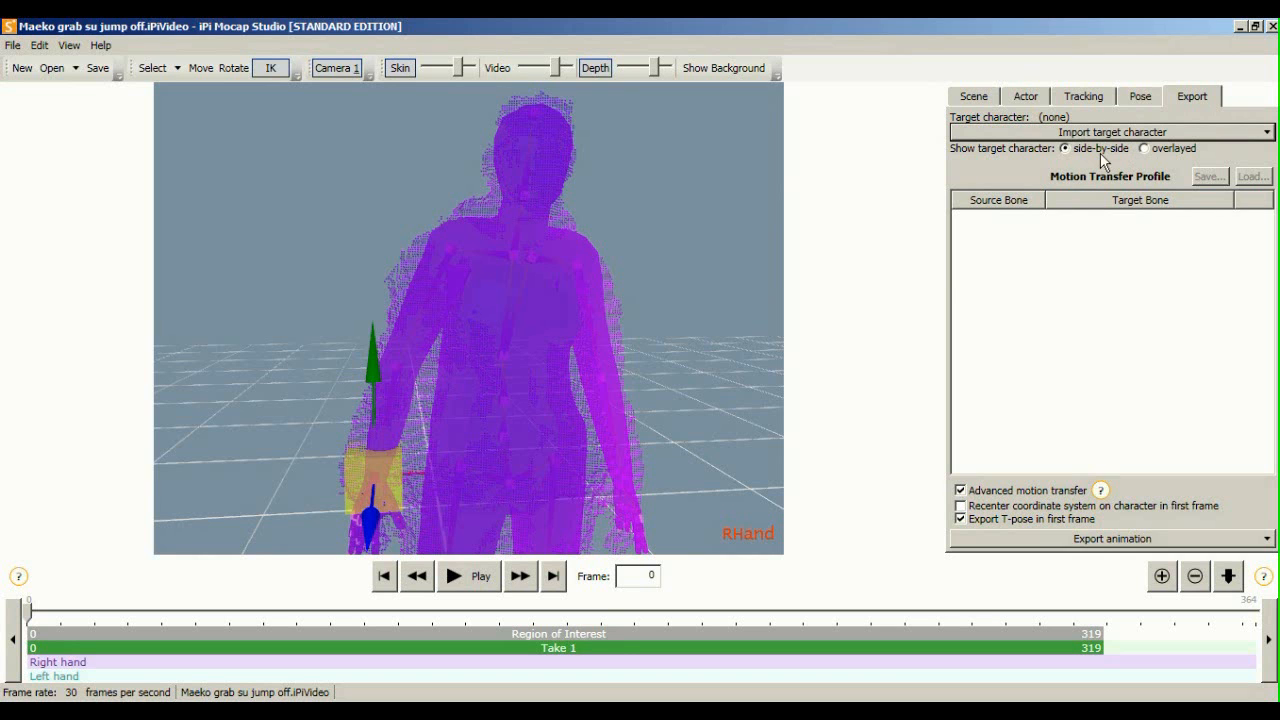
click(1267, 133)
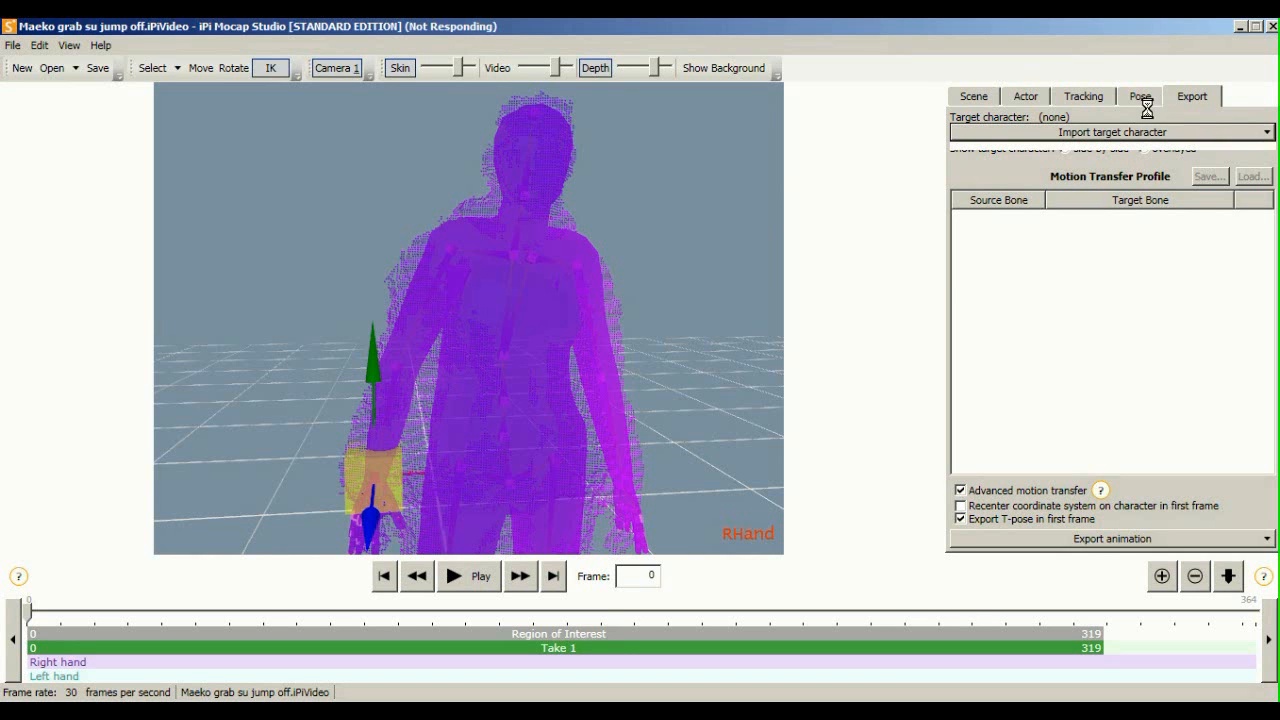
click(1097, 134)
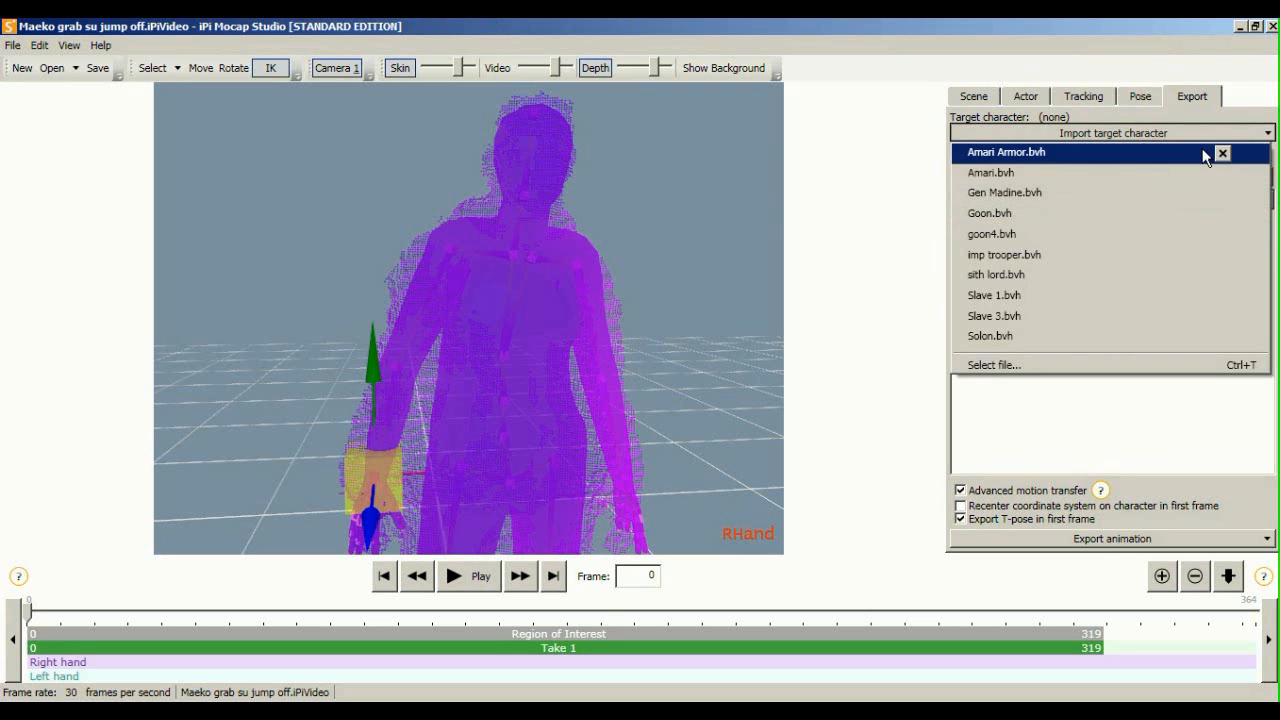
click(1136, 155)
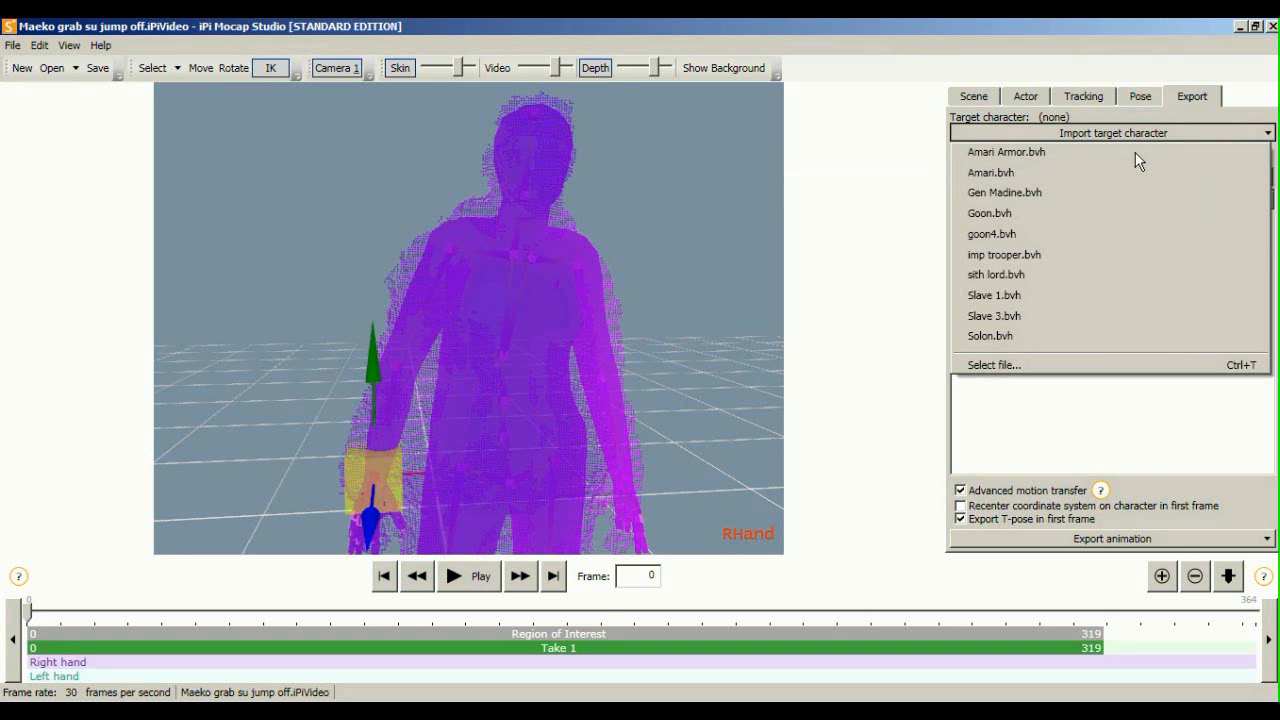
click(468, 576)
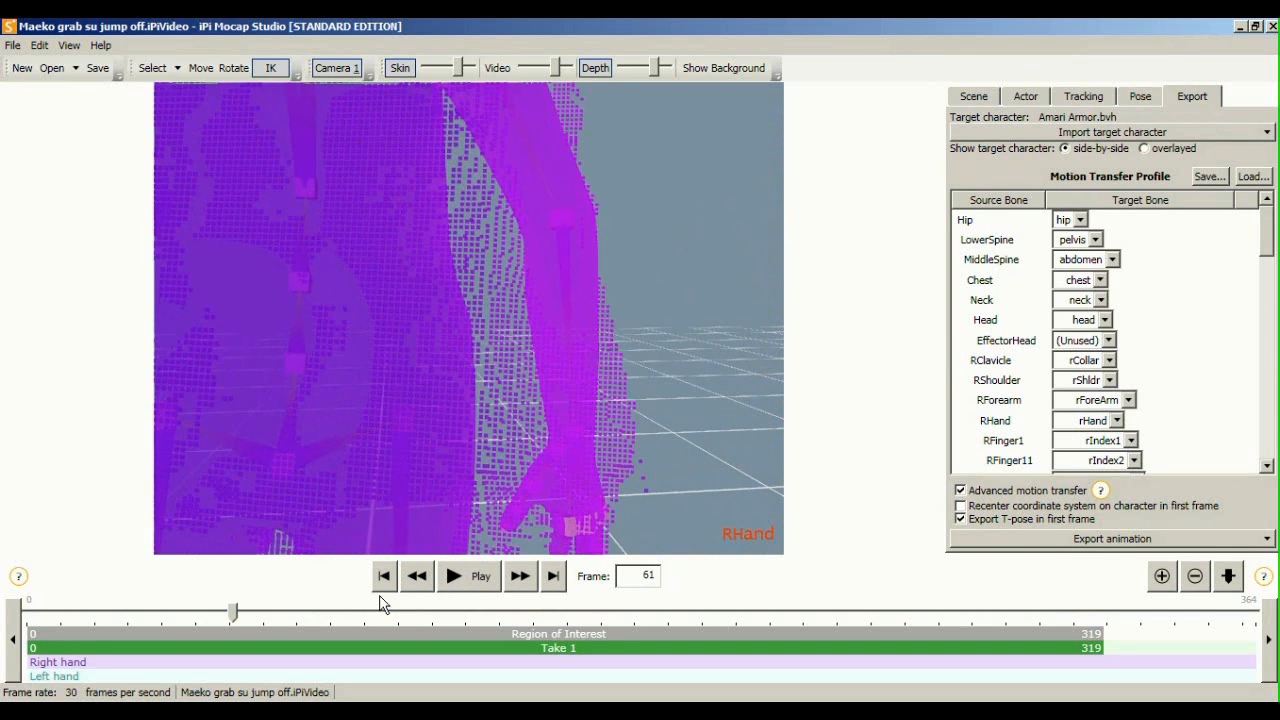
Stop at frame 0, check the target character list, and pan toward the skeleton
click(384, 576)
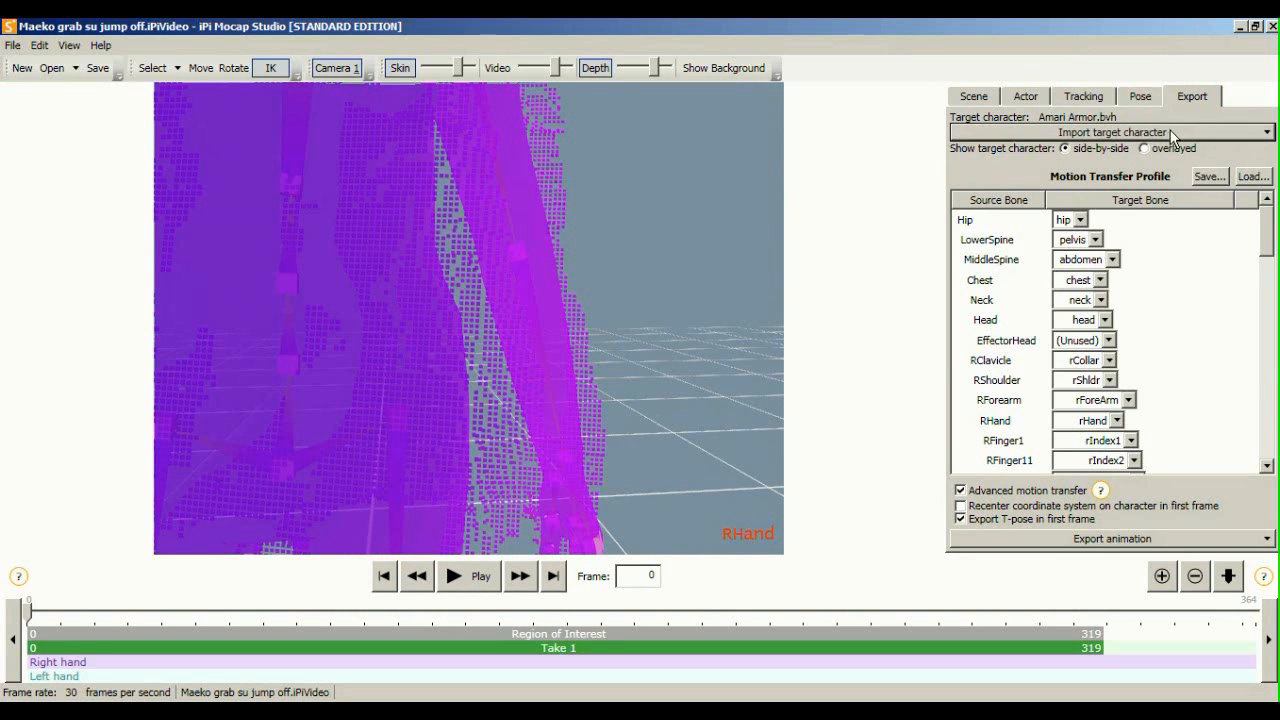
click(1170, 133)
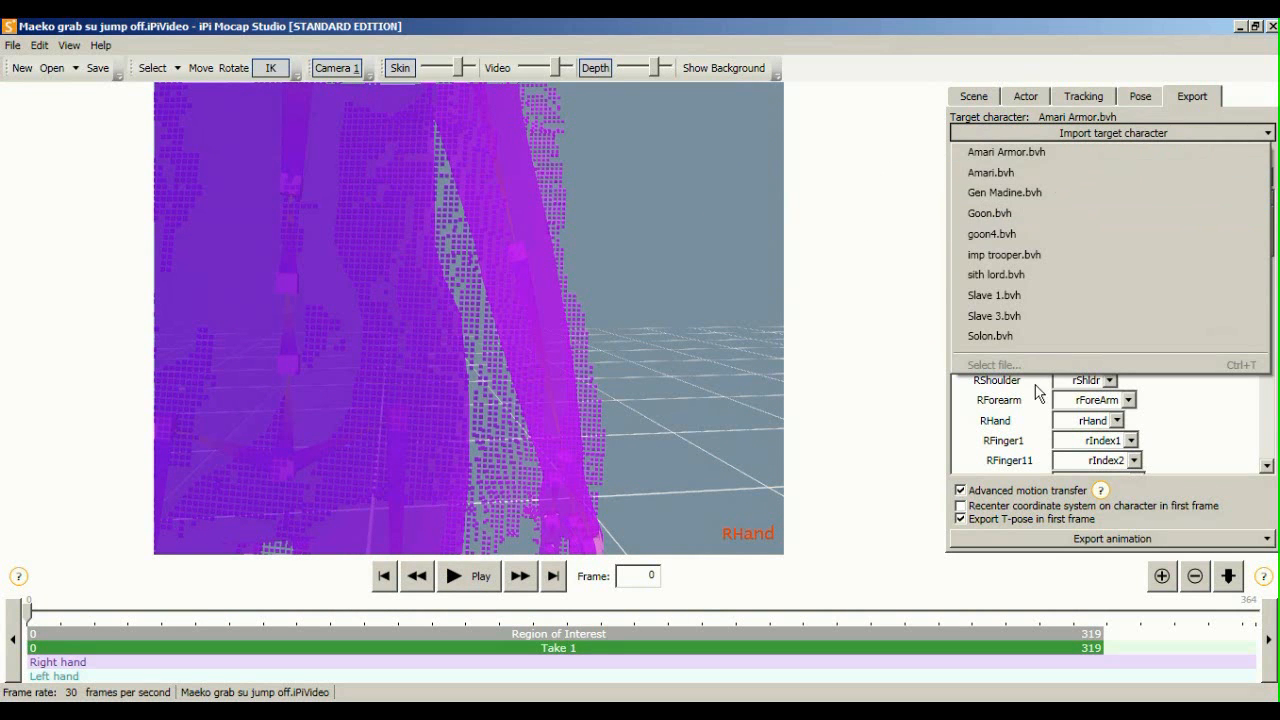
click(1029, 318)
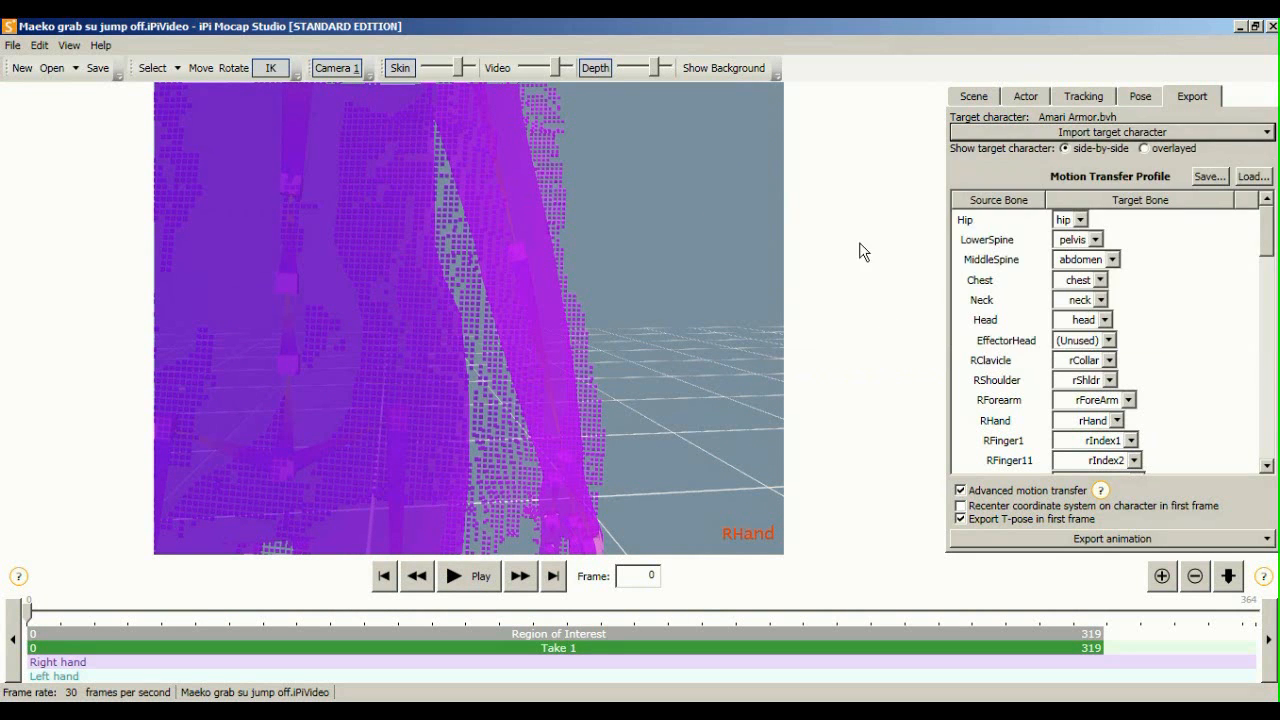
middle_drag(642, 265, 677, 305)
scroll(670, 300, down, 6)
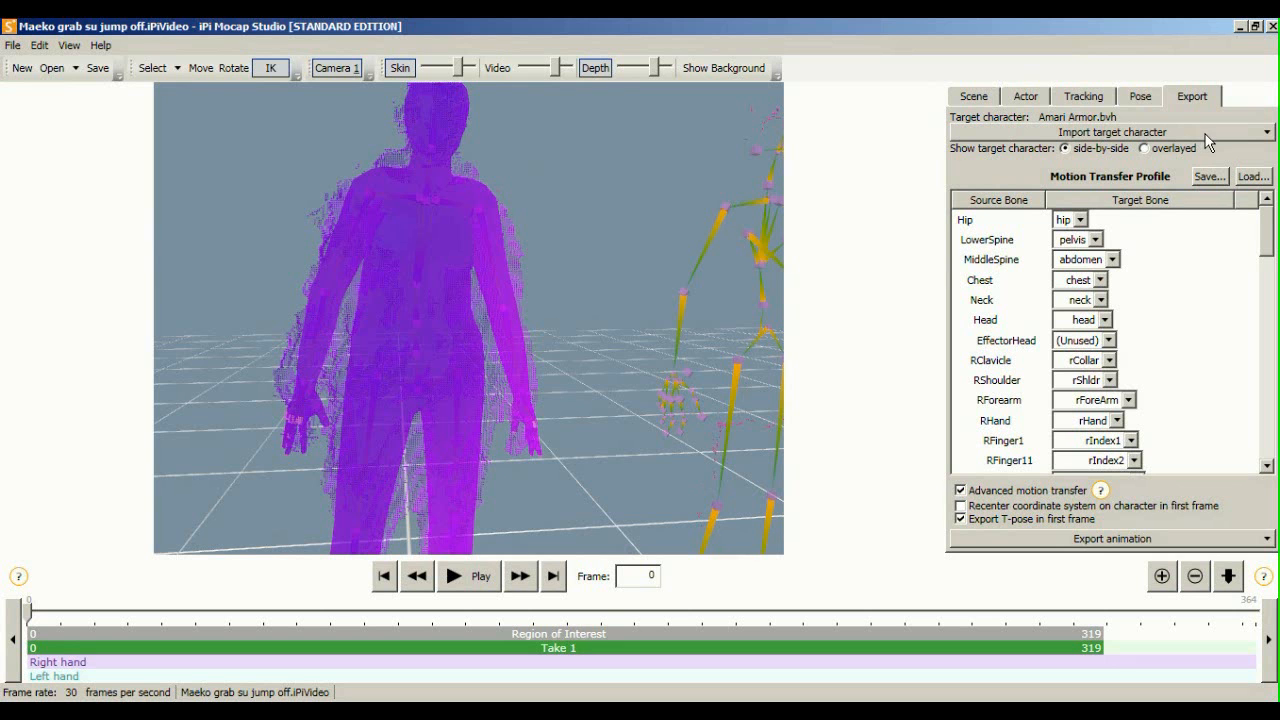
middle_drag(588, 207, 622, 194)
middle_drag(540, 190, 521, 214)
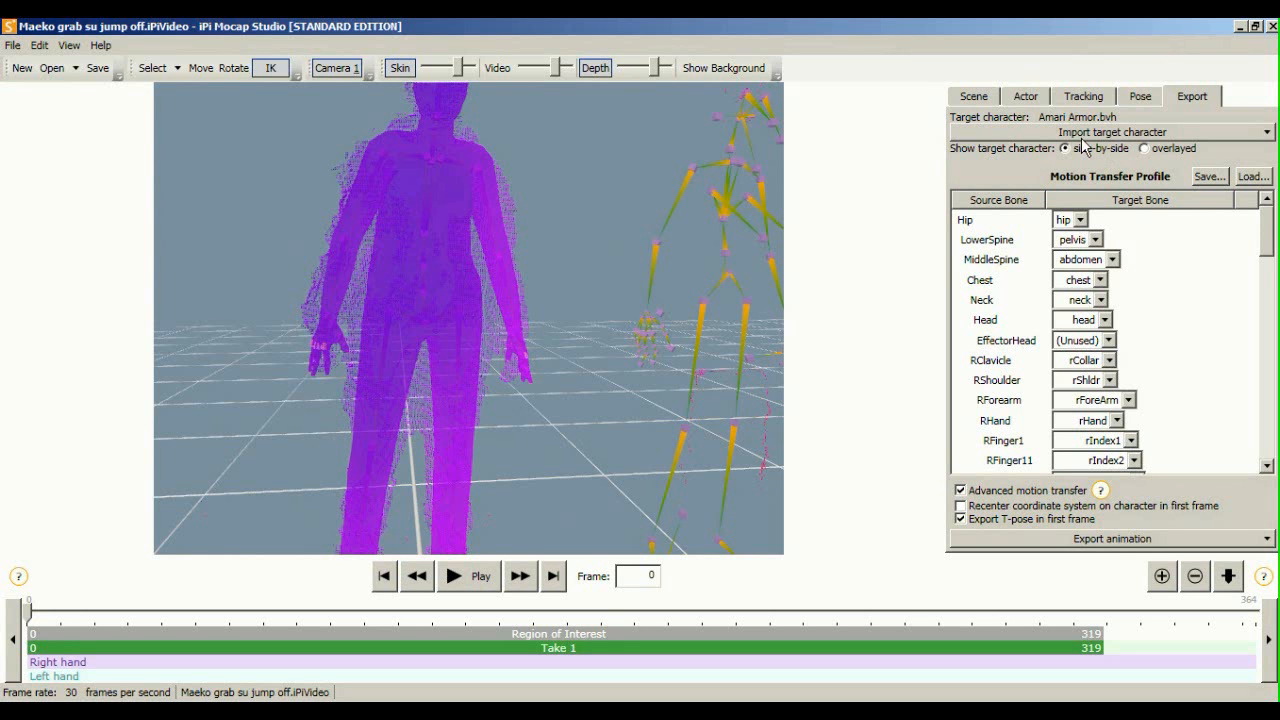
middle_drag(712, 250, 555, 300)
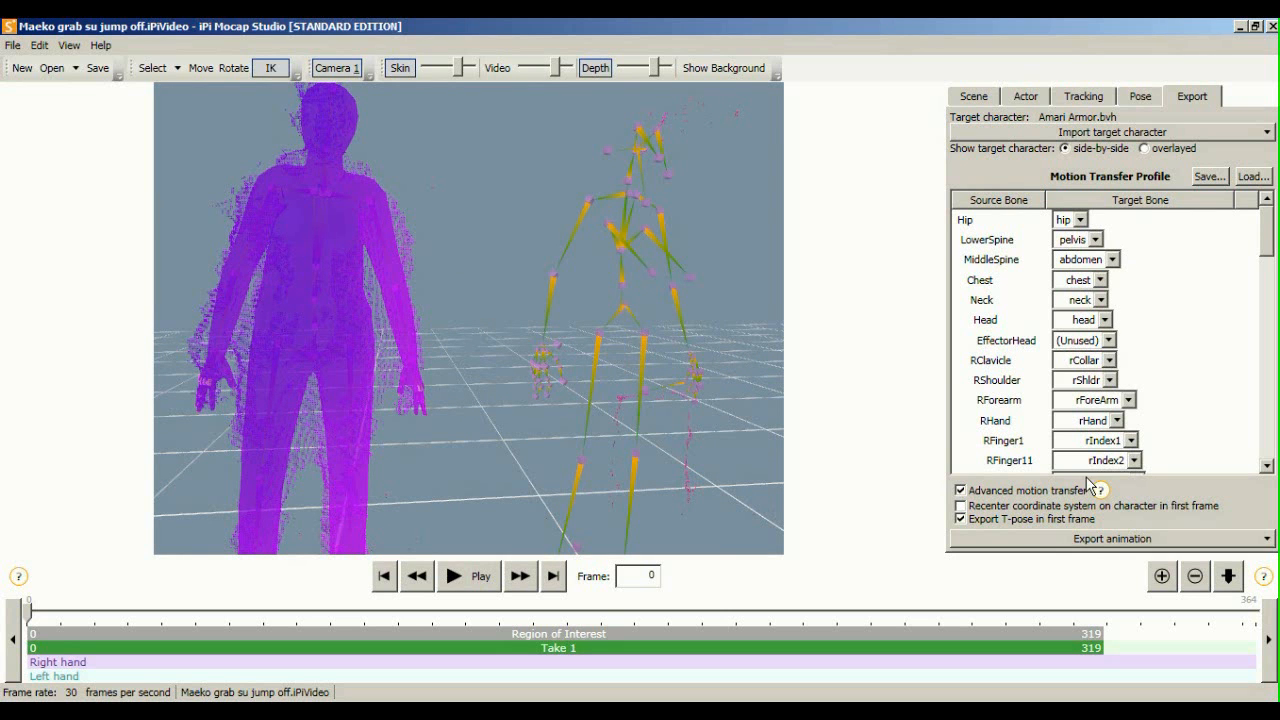
Replay the take from frame 0 and pan so both figures shift into view
click(1266, 133)
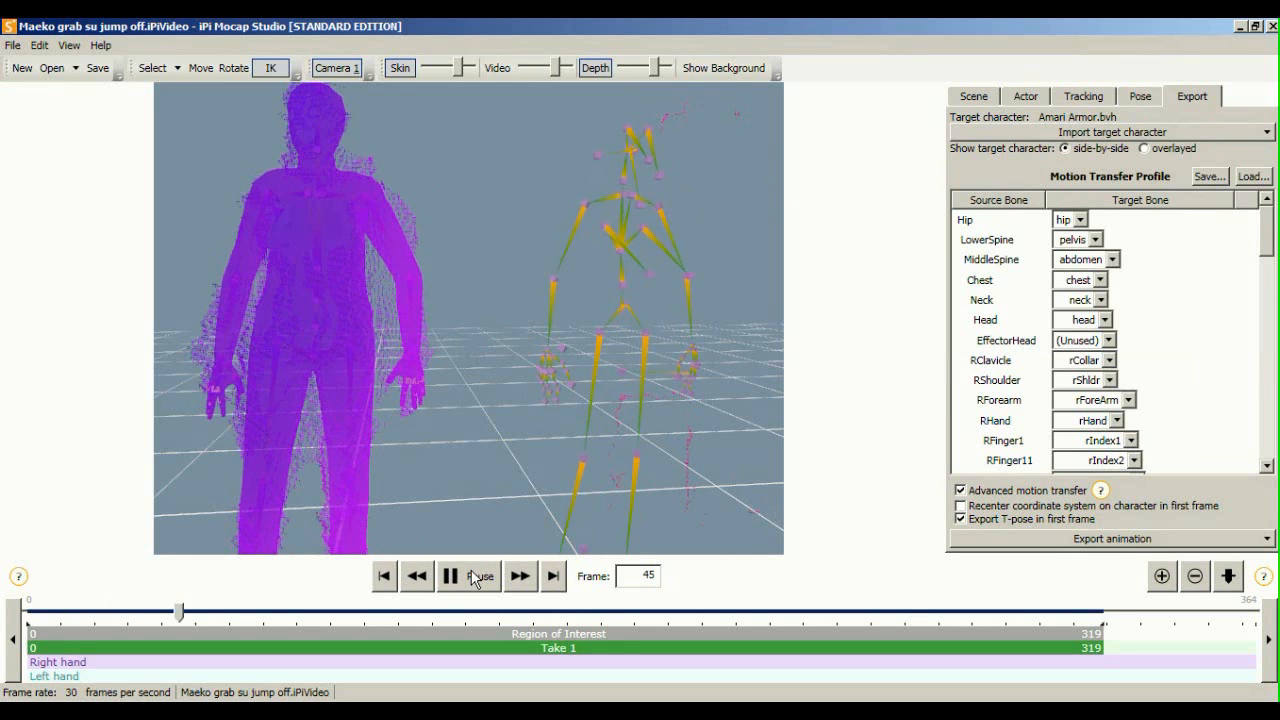
click(473, 578)
click(388, 578)
middle_drag(443, 365, 453, 376)
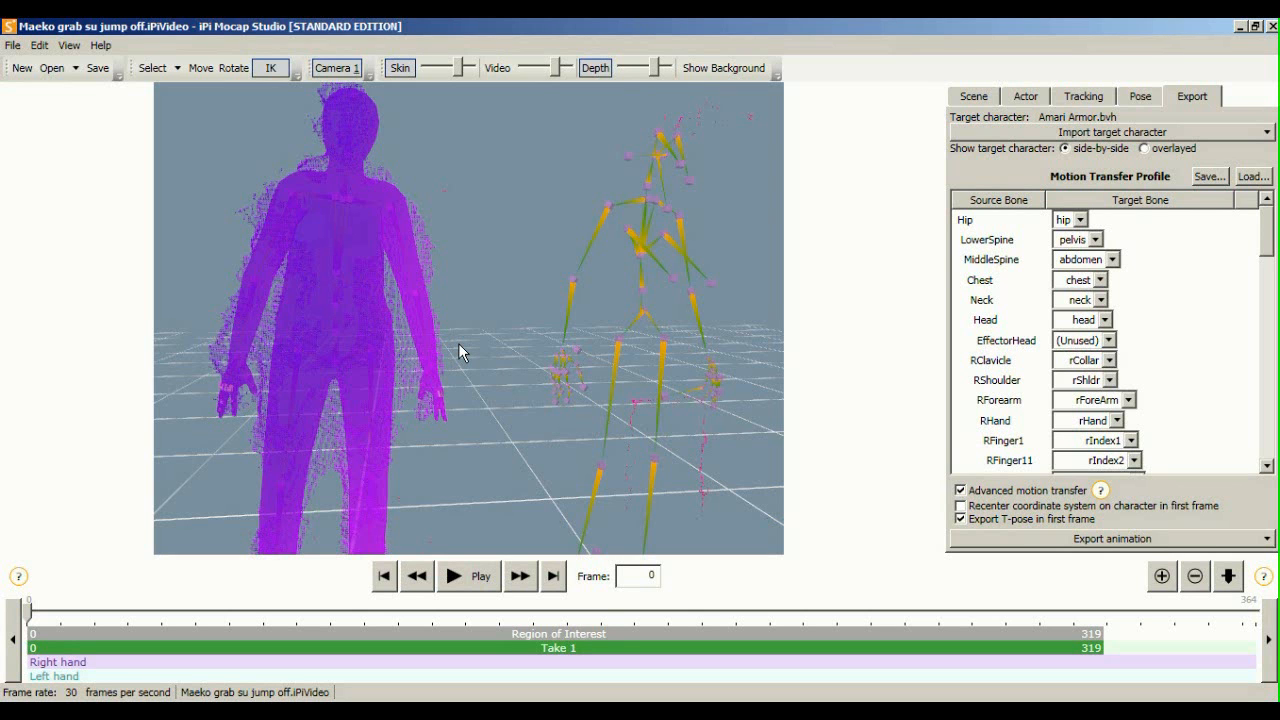
middle_drag(458, 343, 327, 292)
scroll(495, 338, down, 2)
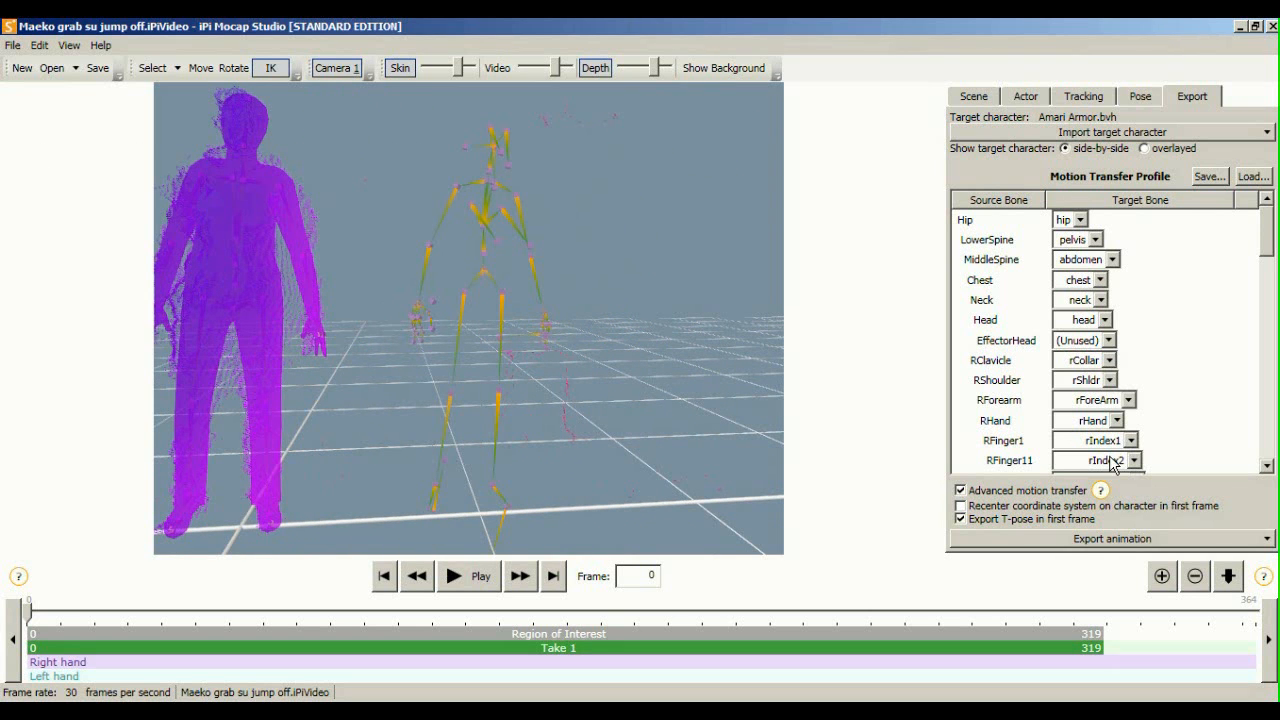
middle_drag(689, 313, 738, 293)
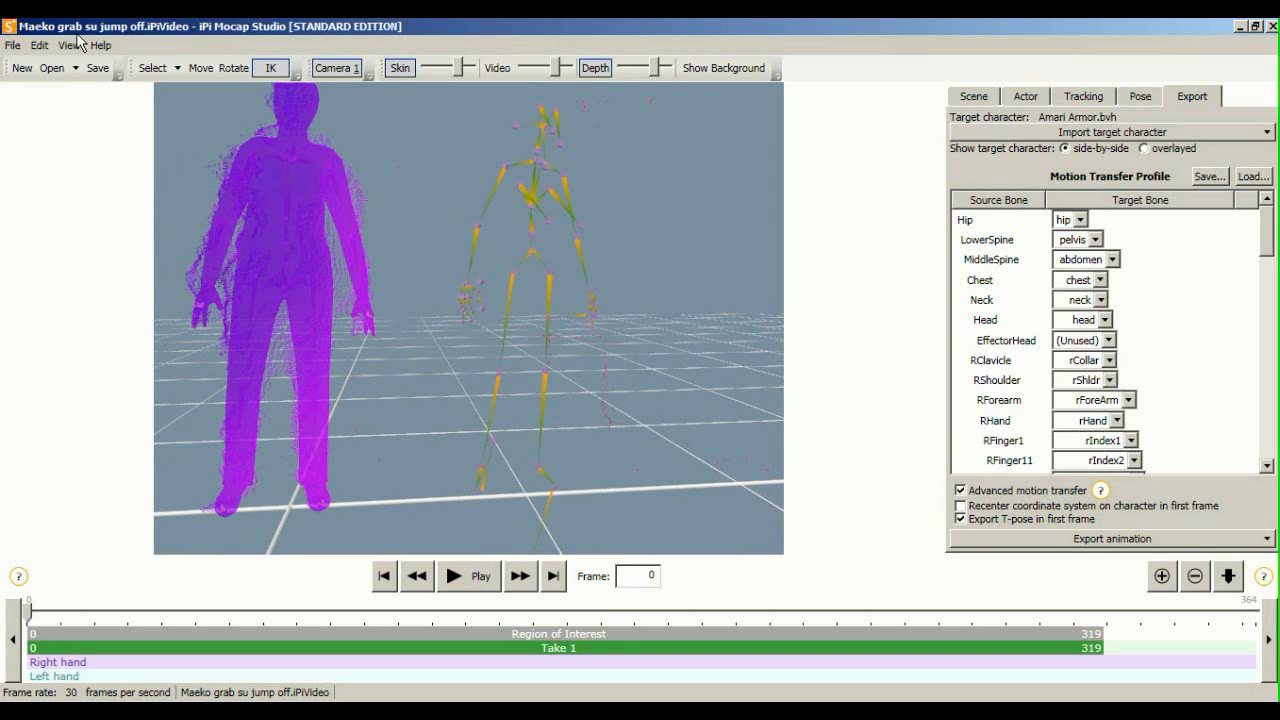
middle_drag(434, 235, 479, 253)
scroll(458, 249, up, 2)
scroll(460, 252, down, 3)
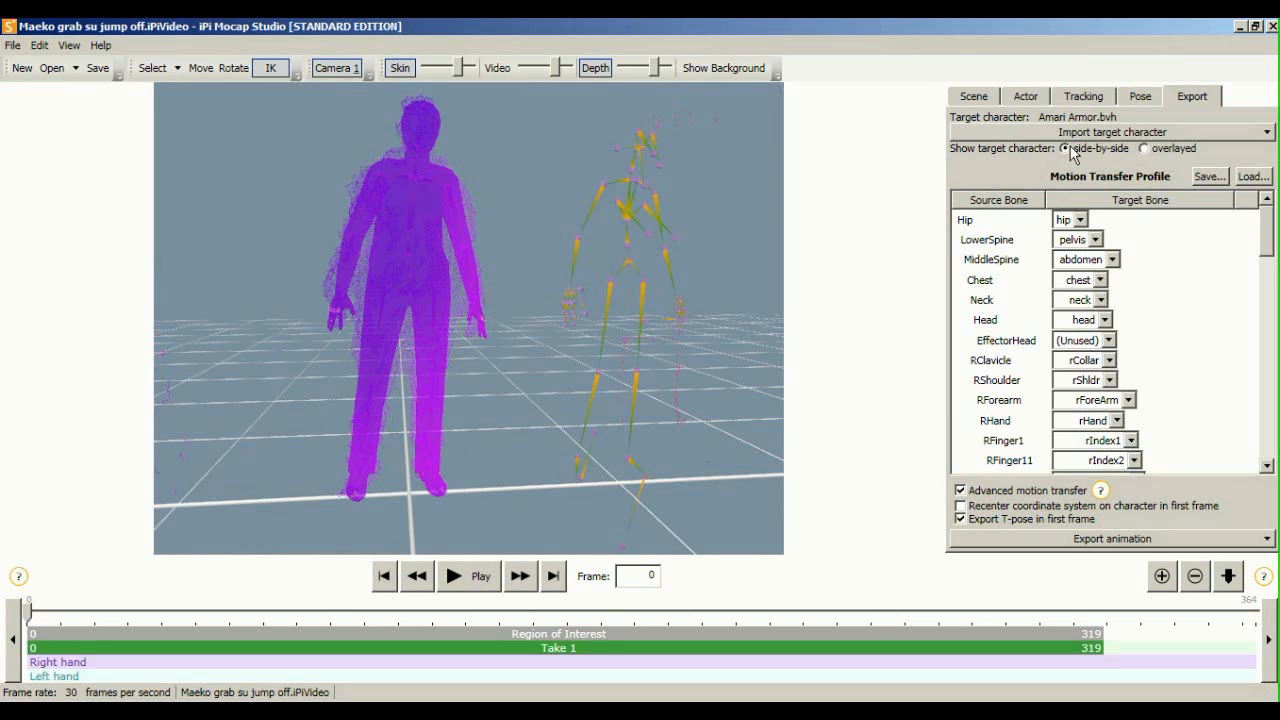
Centre the purple figure beside the skeleton and keep Amari Armor.bvh as the target
middle_drag(668, 306, 628, 320)
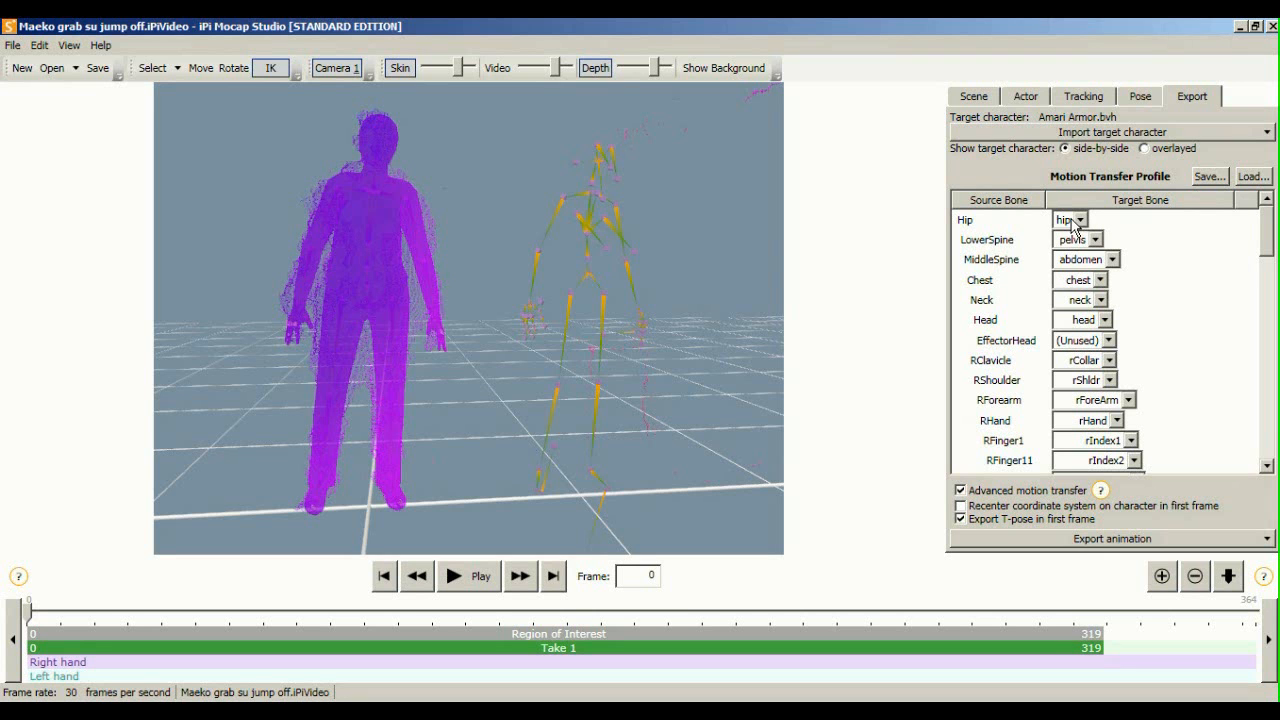
middle_drag(522, 272, 712, 268)
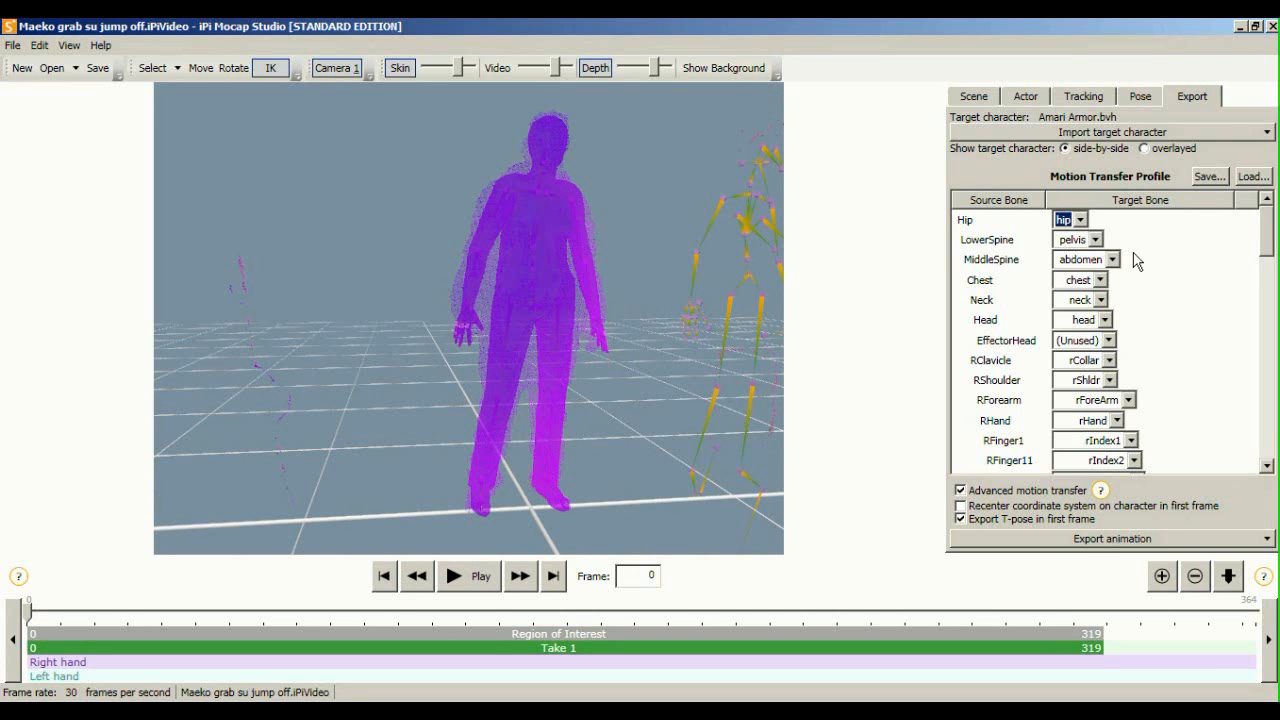
middle_drag(670, 380, 605, 295)
middle_drag(692, 260, 680, 357)
scroll(680, 357, down, 2)
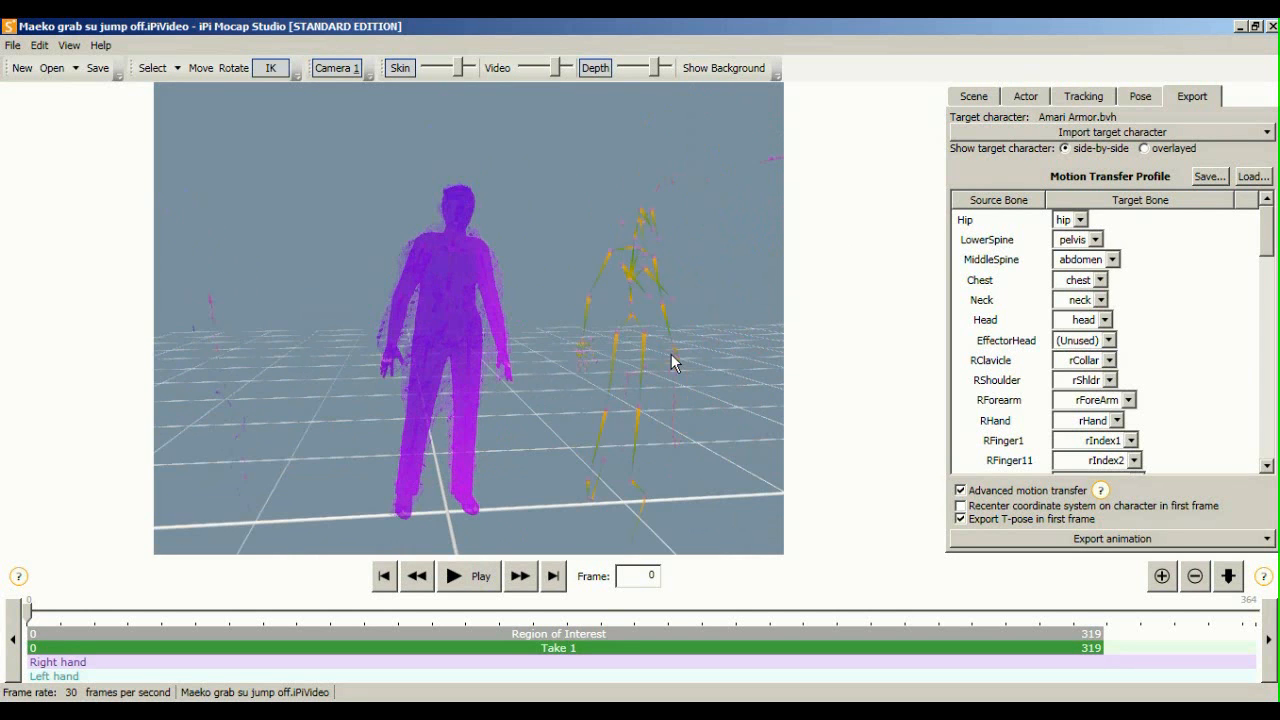
click(1248, 133)
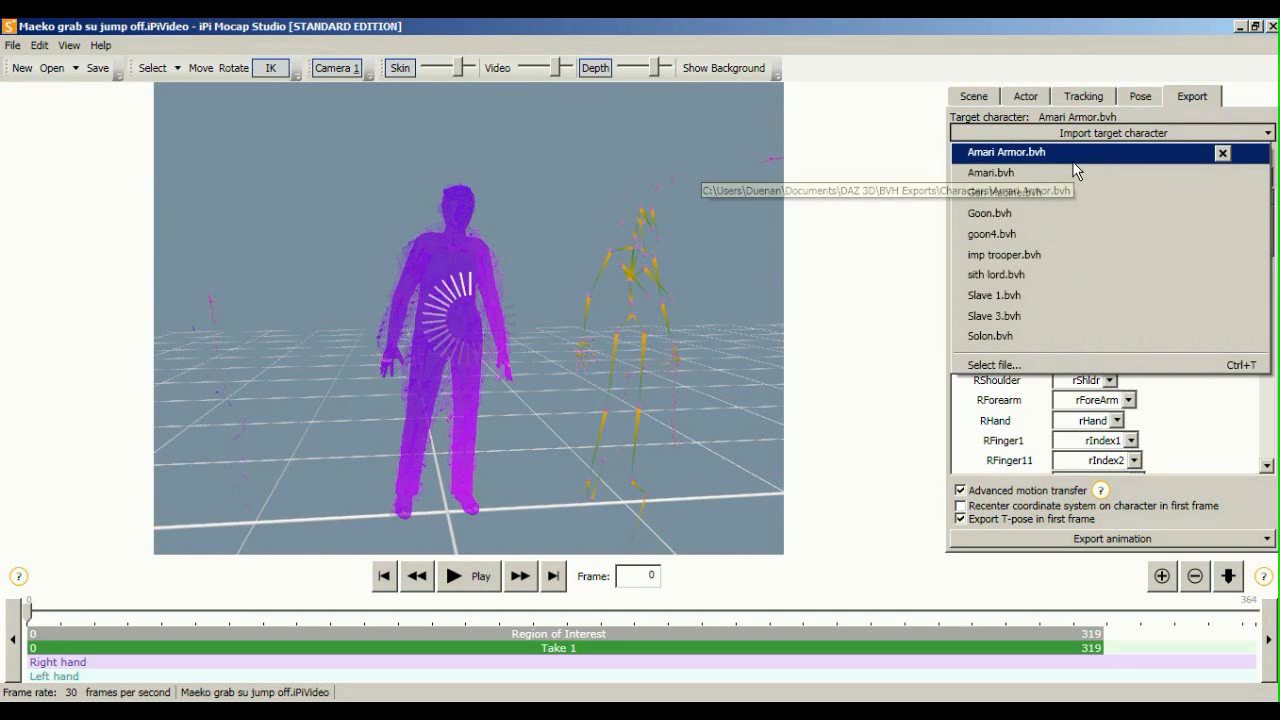
click(1074, 160)
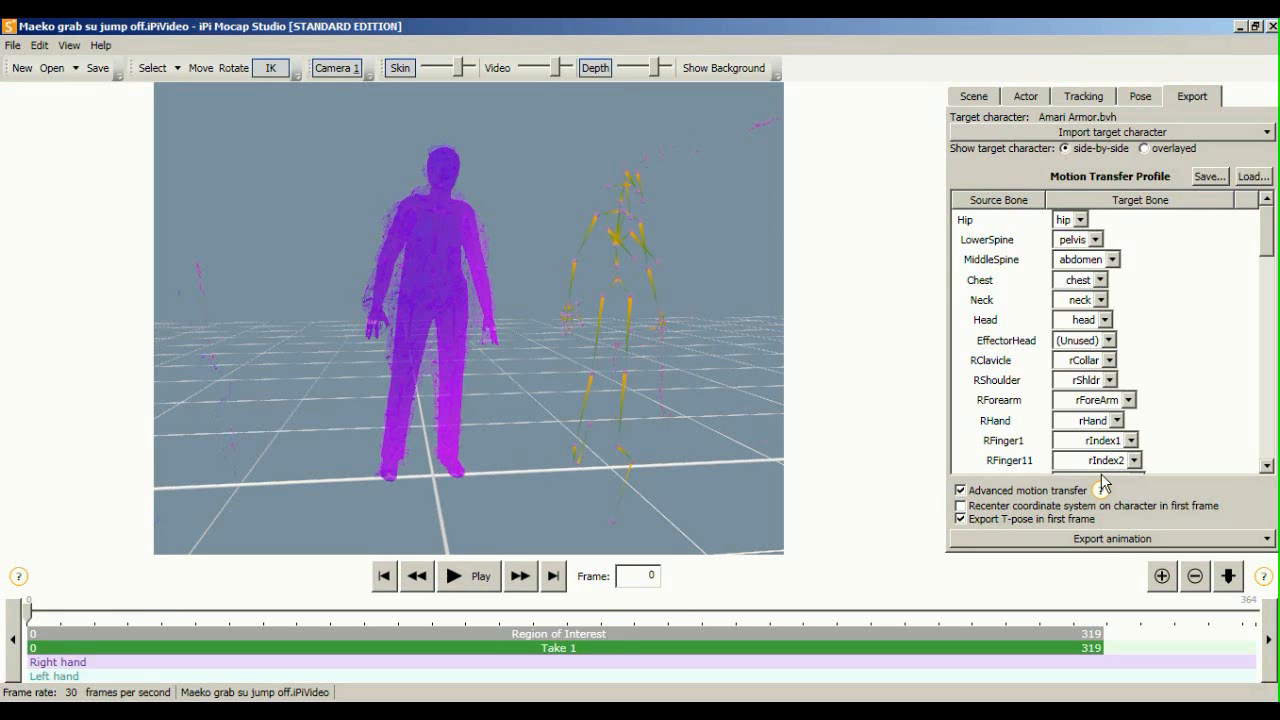
Choose General (BVH, FBX, DAE, SMD, DMX) from the Export animation formats
click(1121, 538)
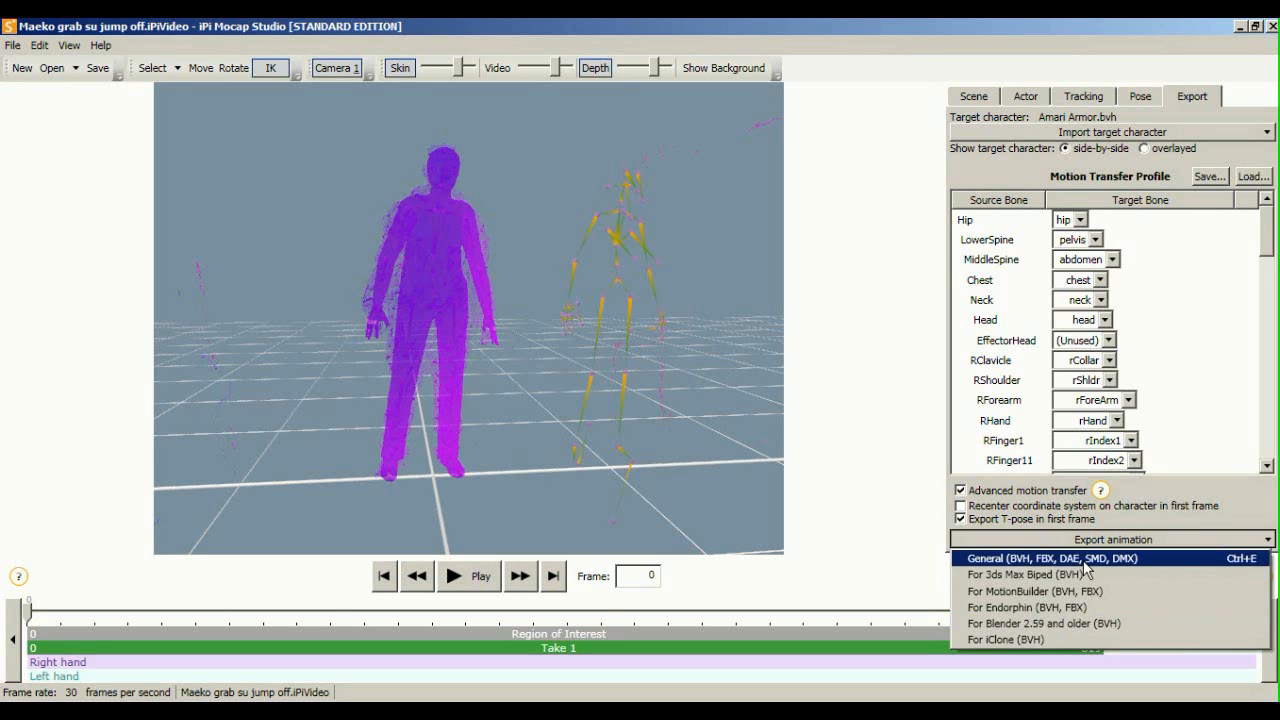
click(965, 402)
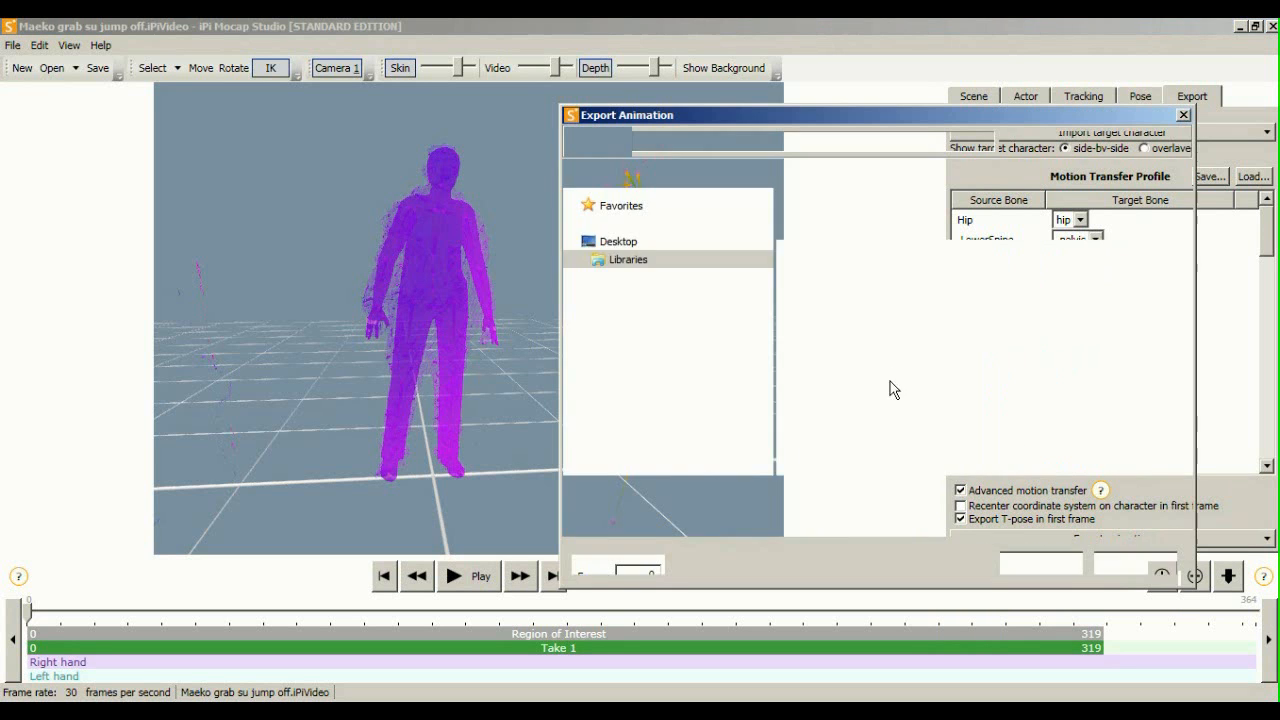
Save Maeko grab su jump off.bvh into Mocap > Export to MMD > HLG, replacing the existing file
click(777, 137)
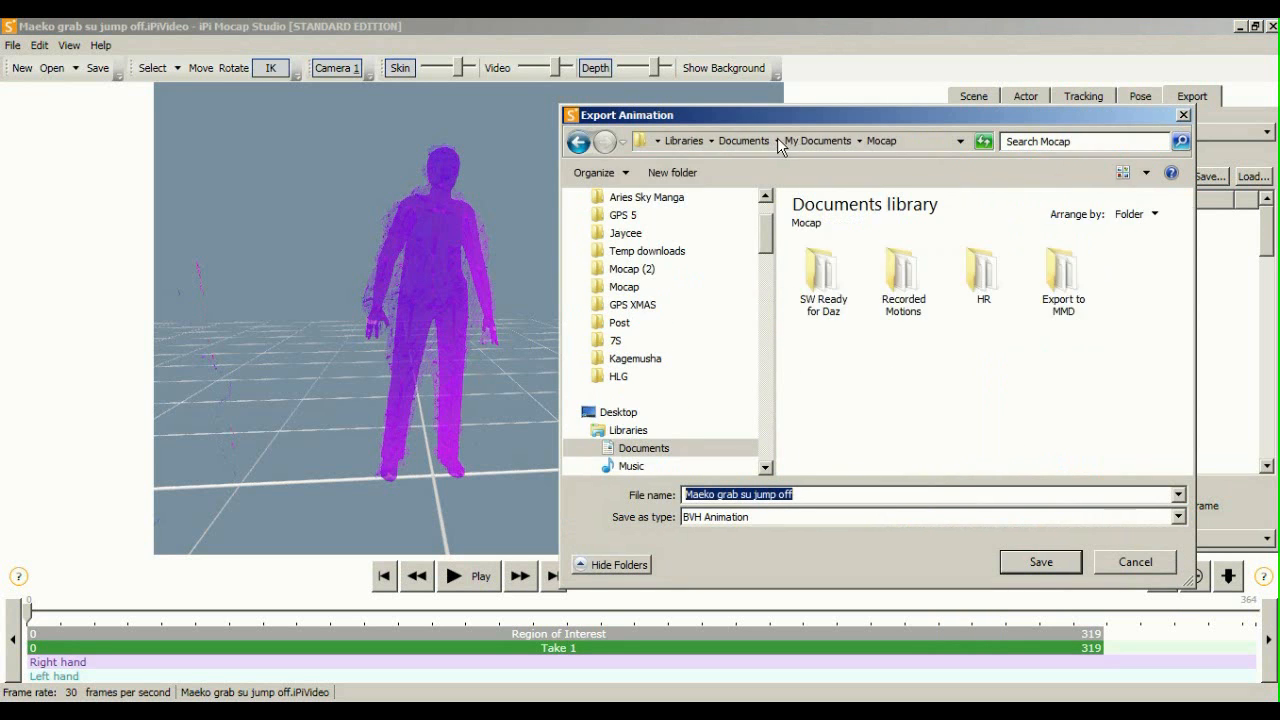
click(1061, 287)
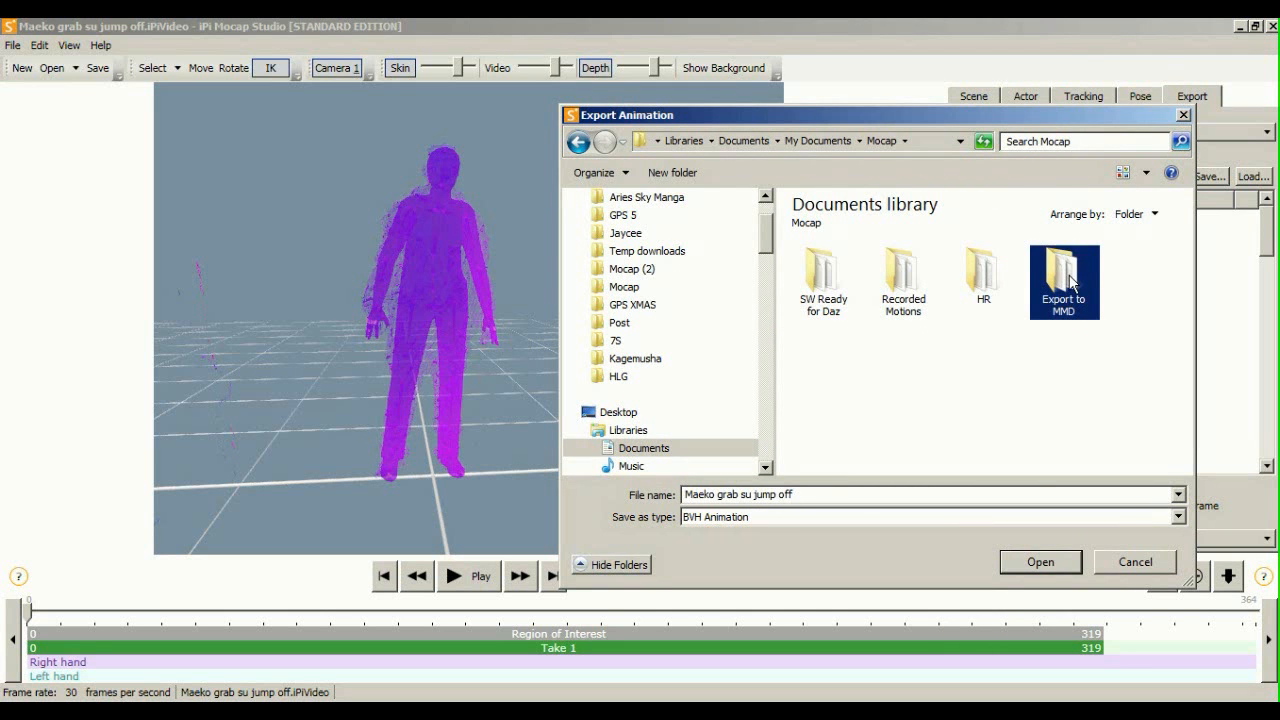
key(Return)
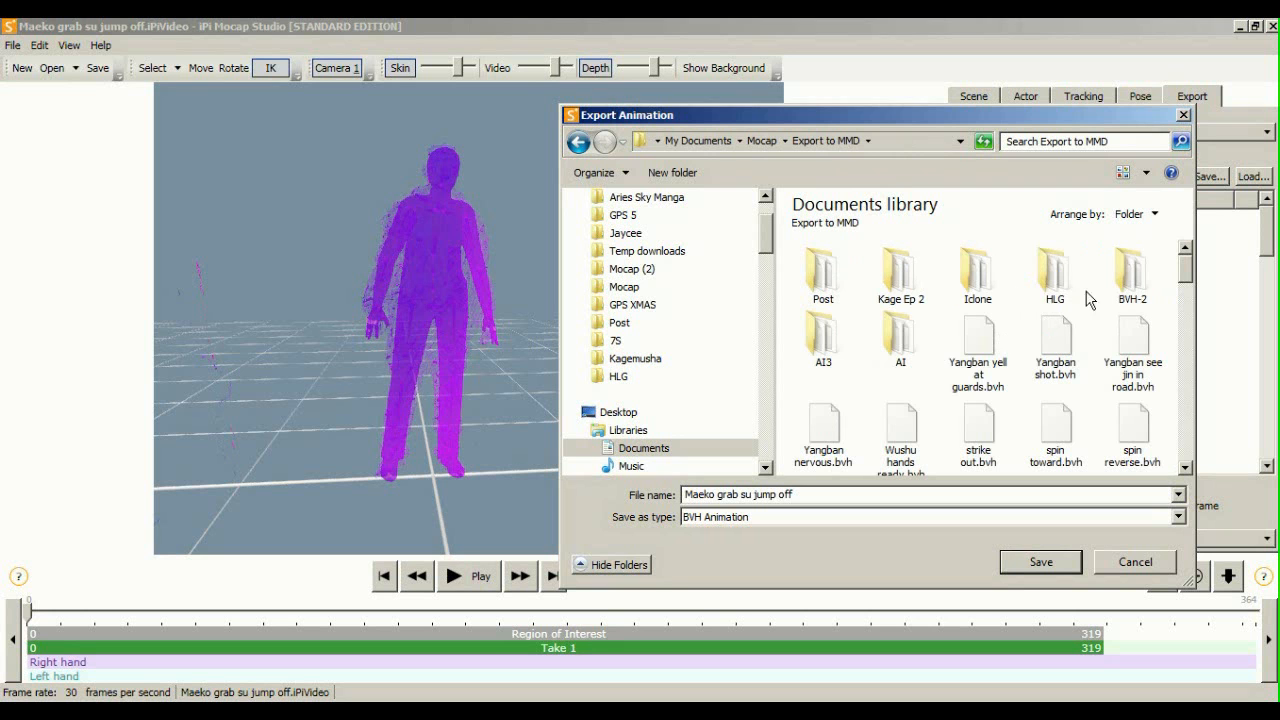
click(1056, 289)
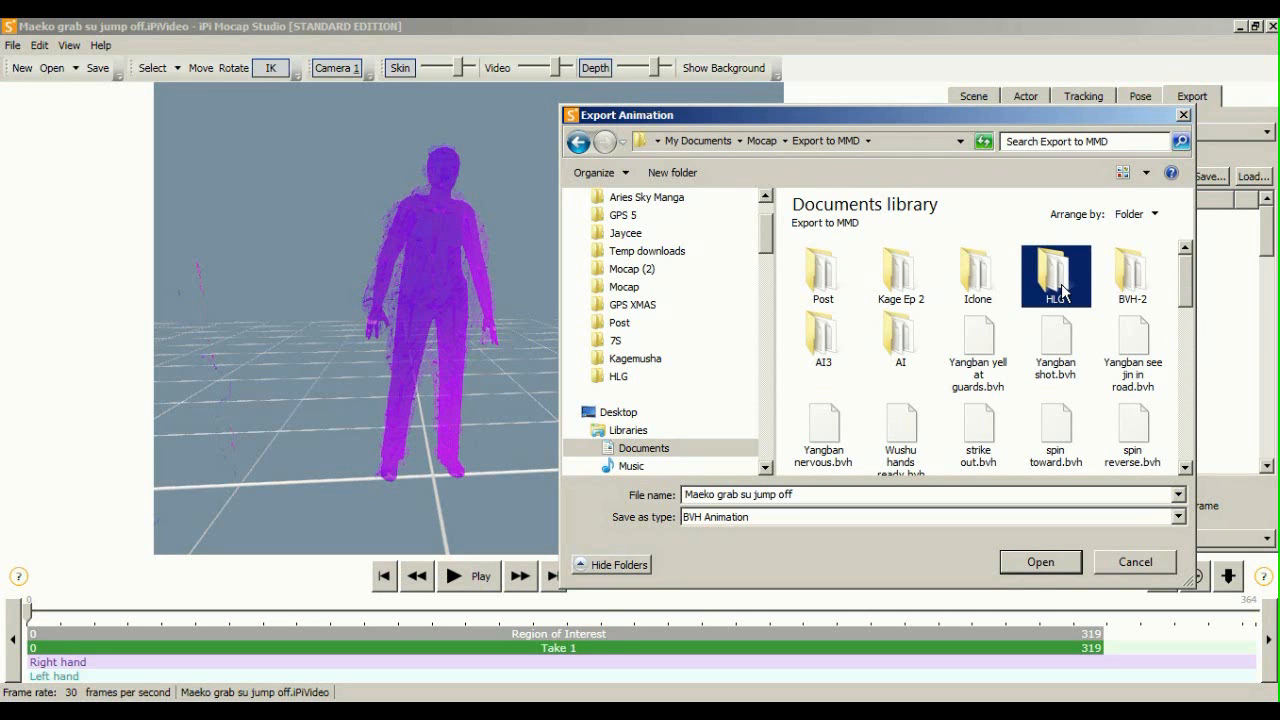
double_click(1053, 288)
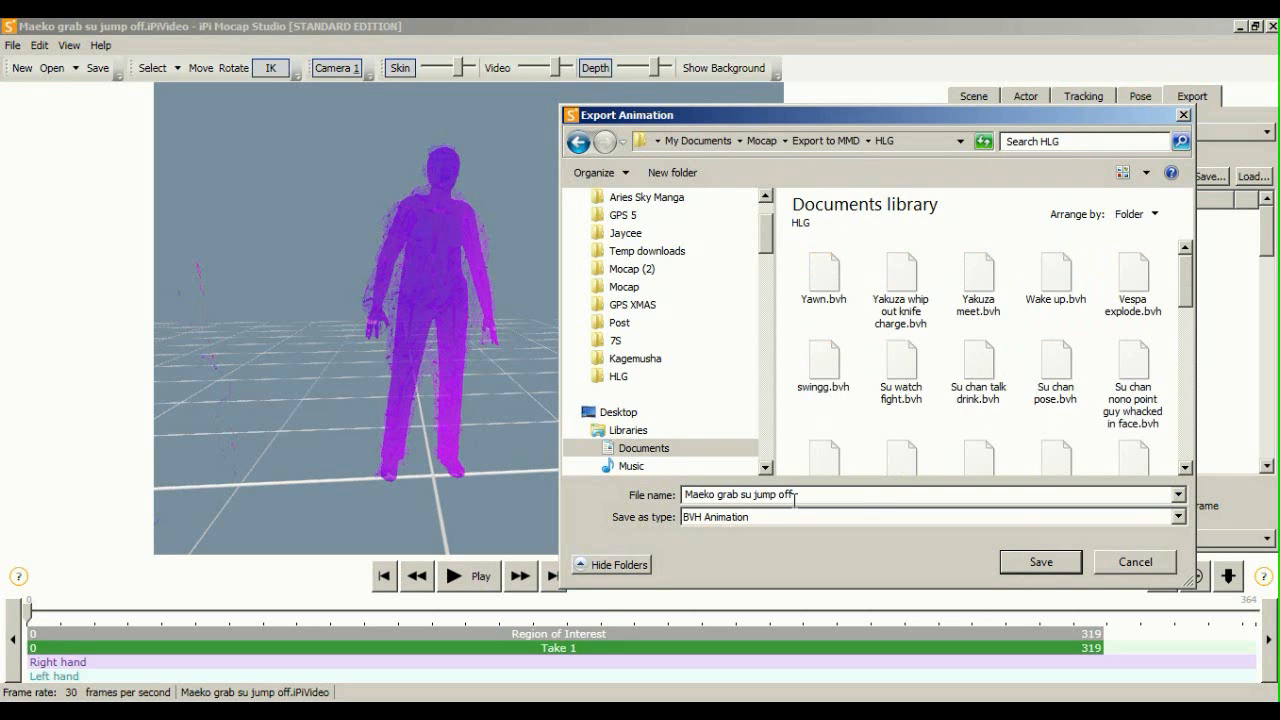
click(1041, 563)
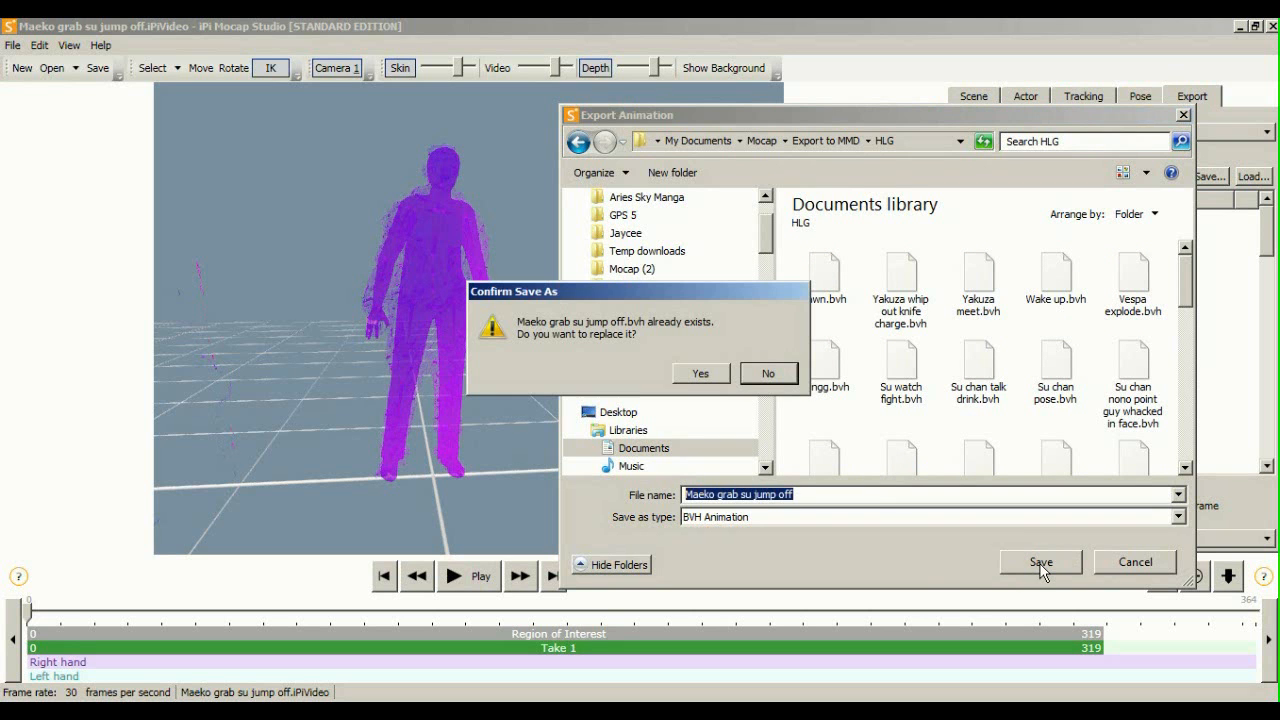
click(700, 374)
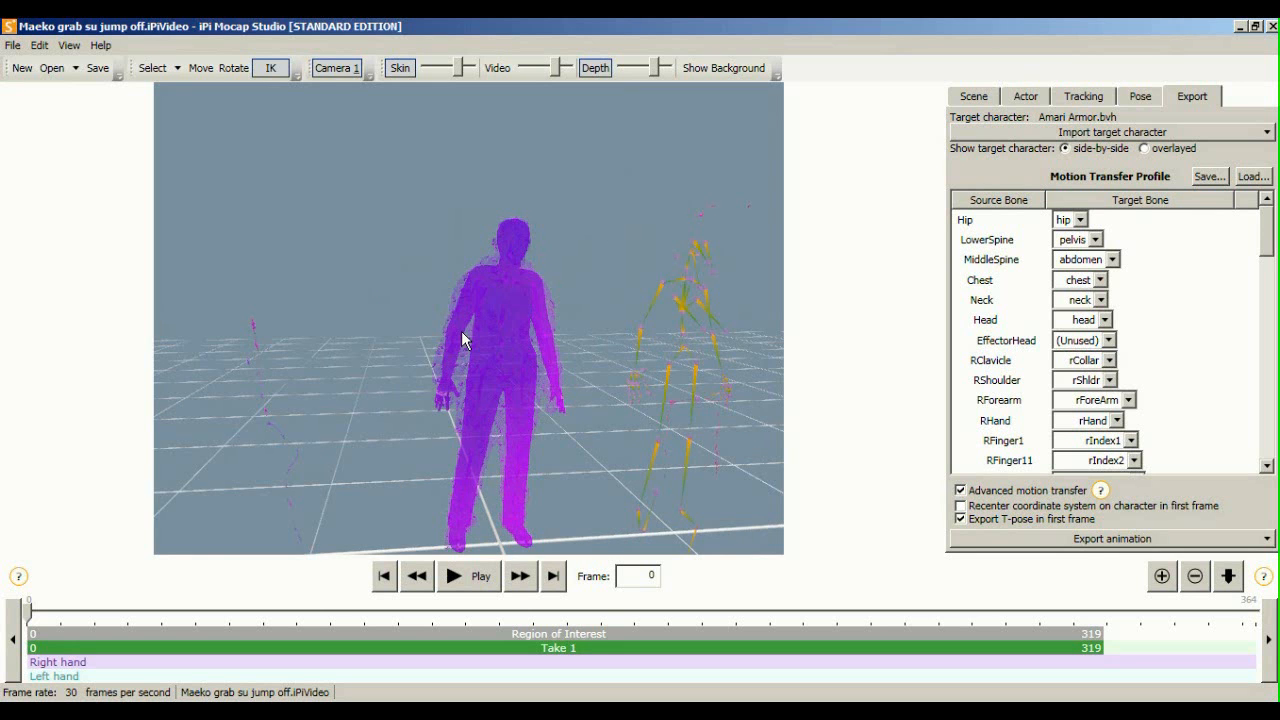
middle_drag(532, 328, 451, 279)
scroll(496, 265, up, 2)
middle_drag(607, 322, 487, 305)
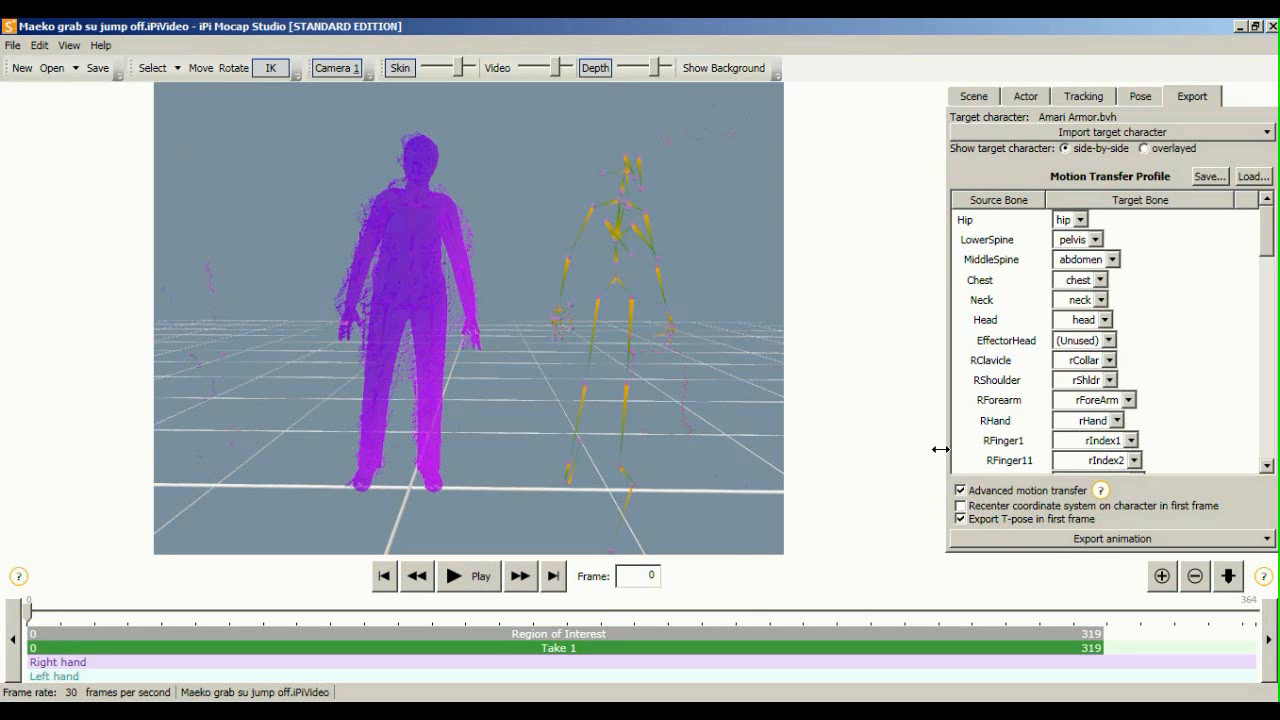
middle_drag(572, 387, 622, 300)
scroll(497, 403, down, 1)
right_drag(622, 300, 960, 345)
scroll(630, 300, down, 2)
right_drag(514, 288, 548, 287)
scroll(539, 289, up, 2)
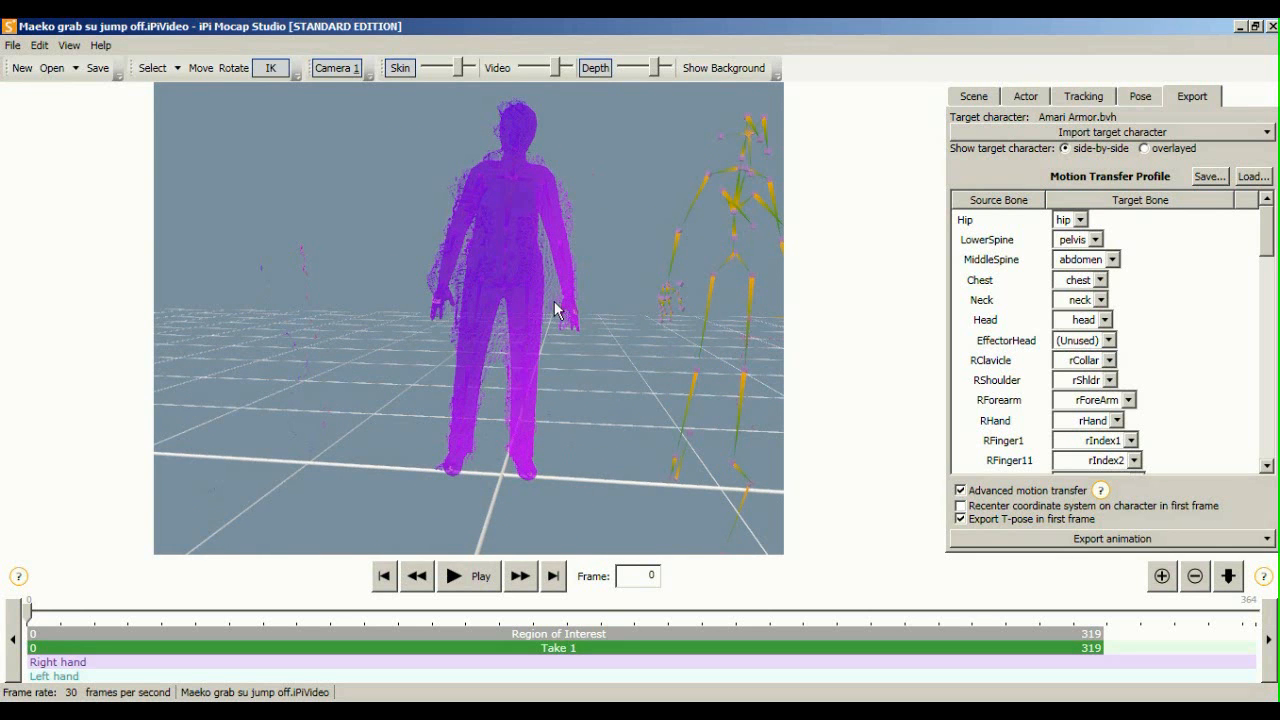
middle_drag(488, 310, 370, 318)
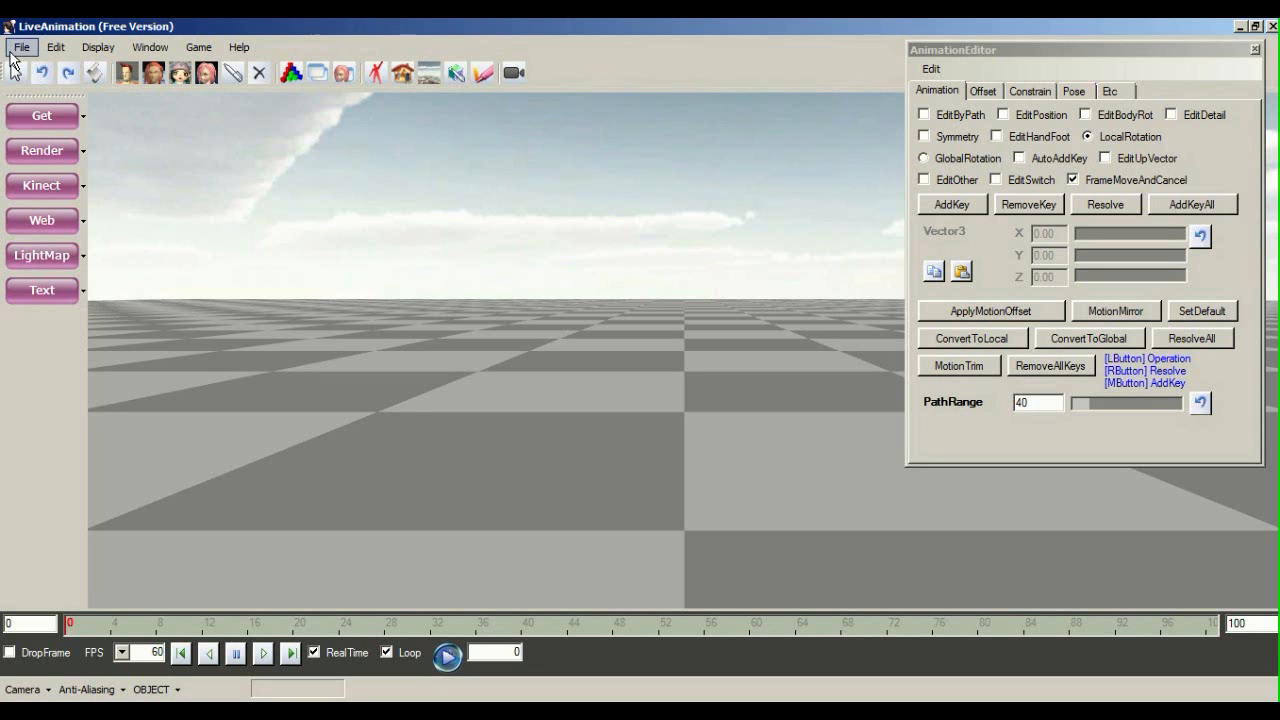
Move the AnimationEditor panel aside and add the red T-posed character to the scene
drag(1013, 50, 1044, 115)
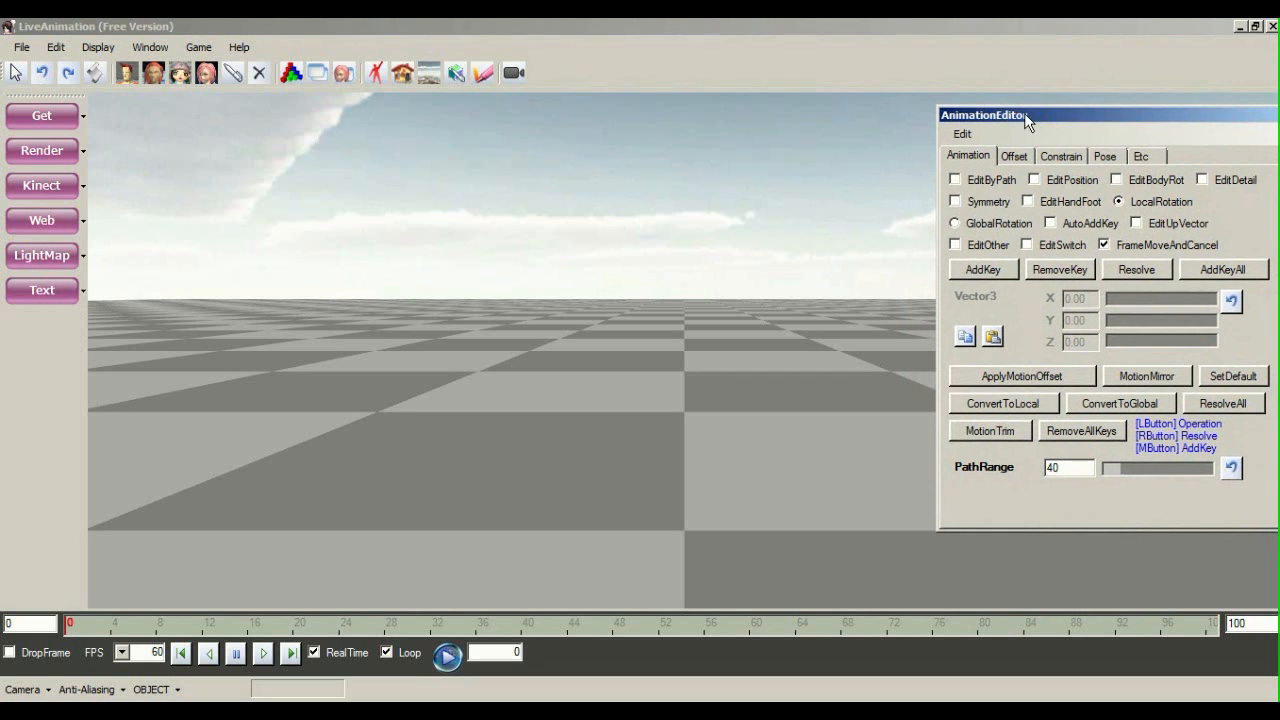
click(130, 71)
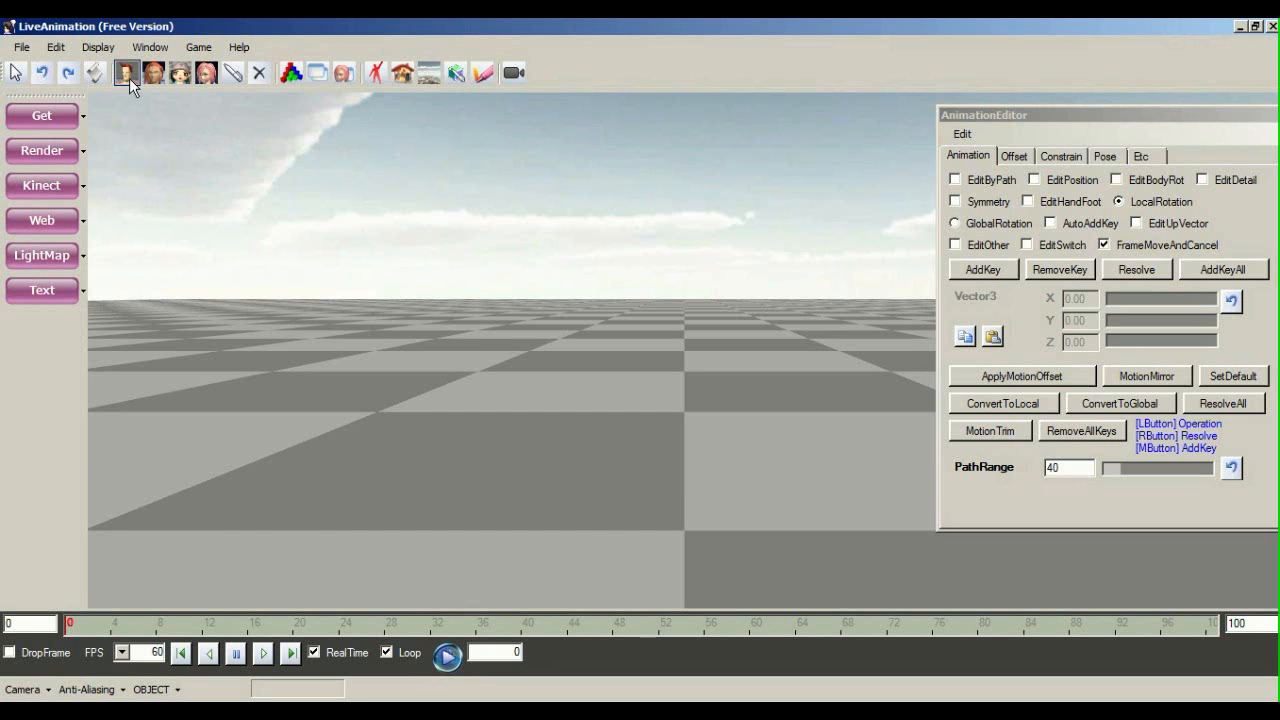
click(129, 78)
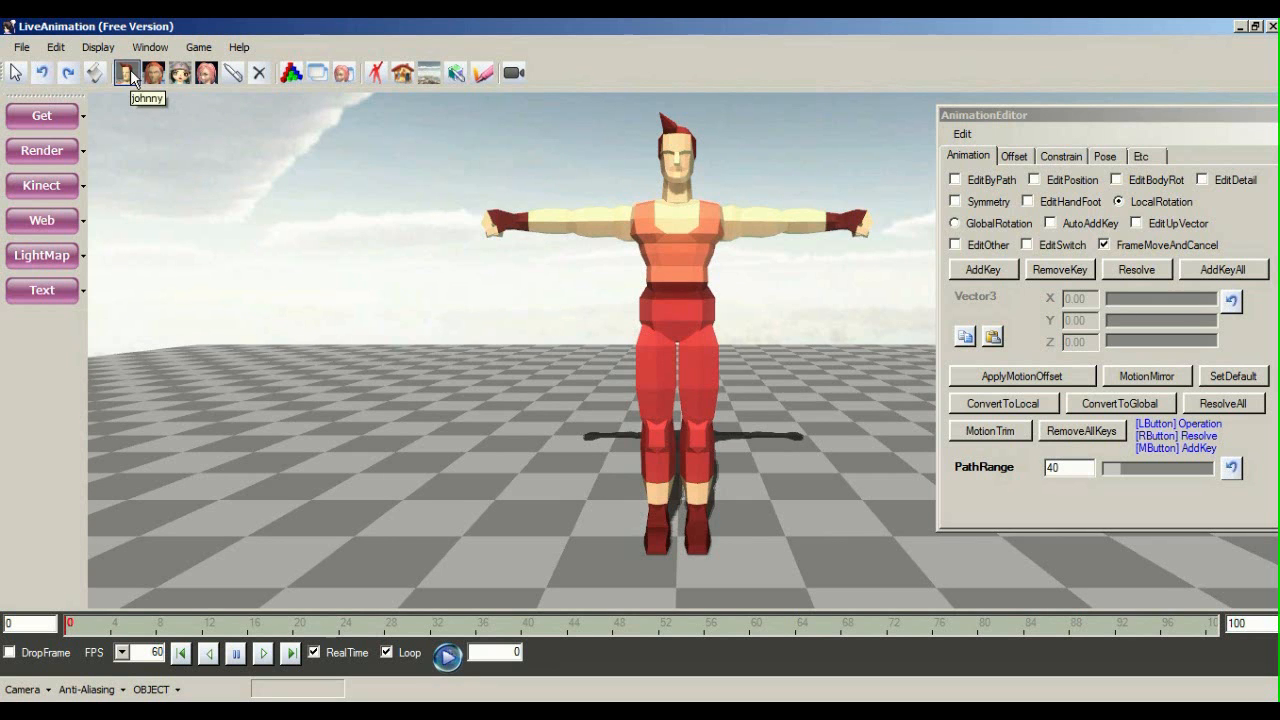
scroll(528, 268, up, 2)
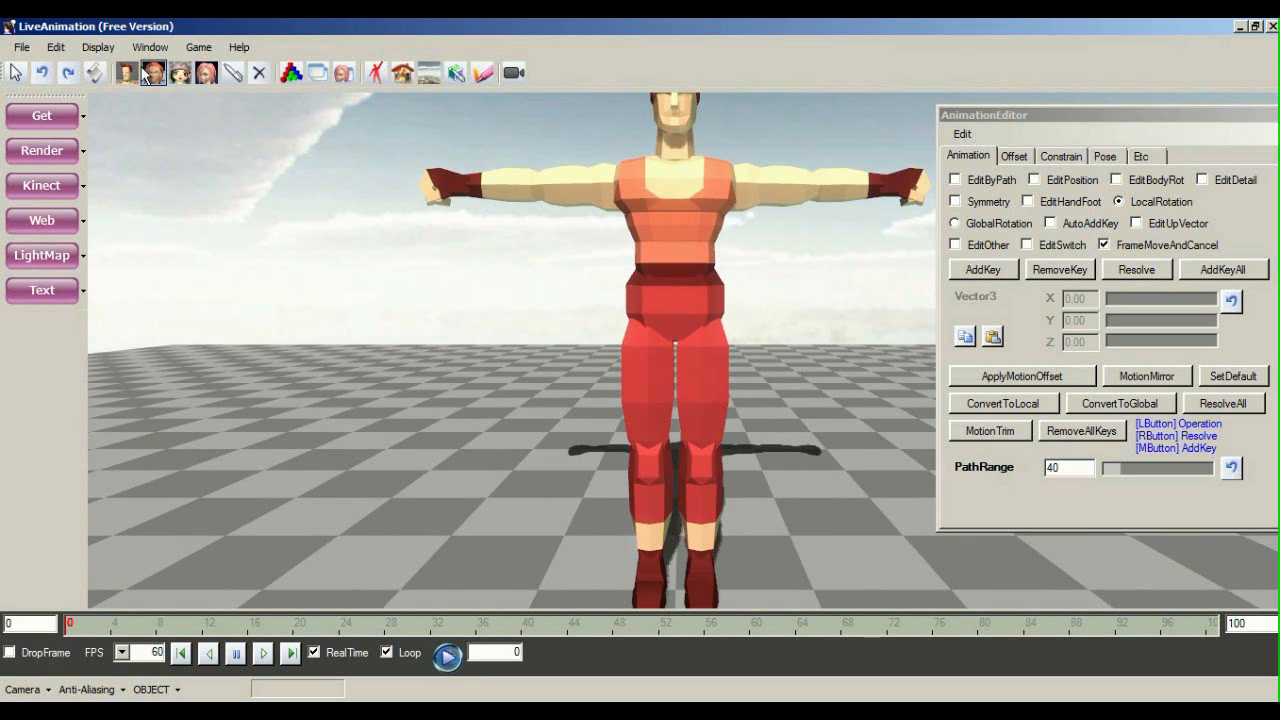
scroll(366, 220, down, 3)
Import Maeko grab su jump off.bvh from Mocap > Export to MMD > HLG as a BVH motion
click(21, 47)
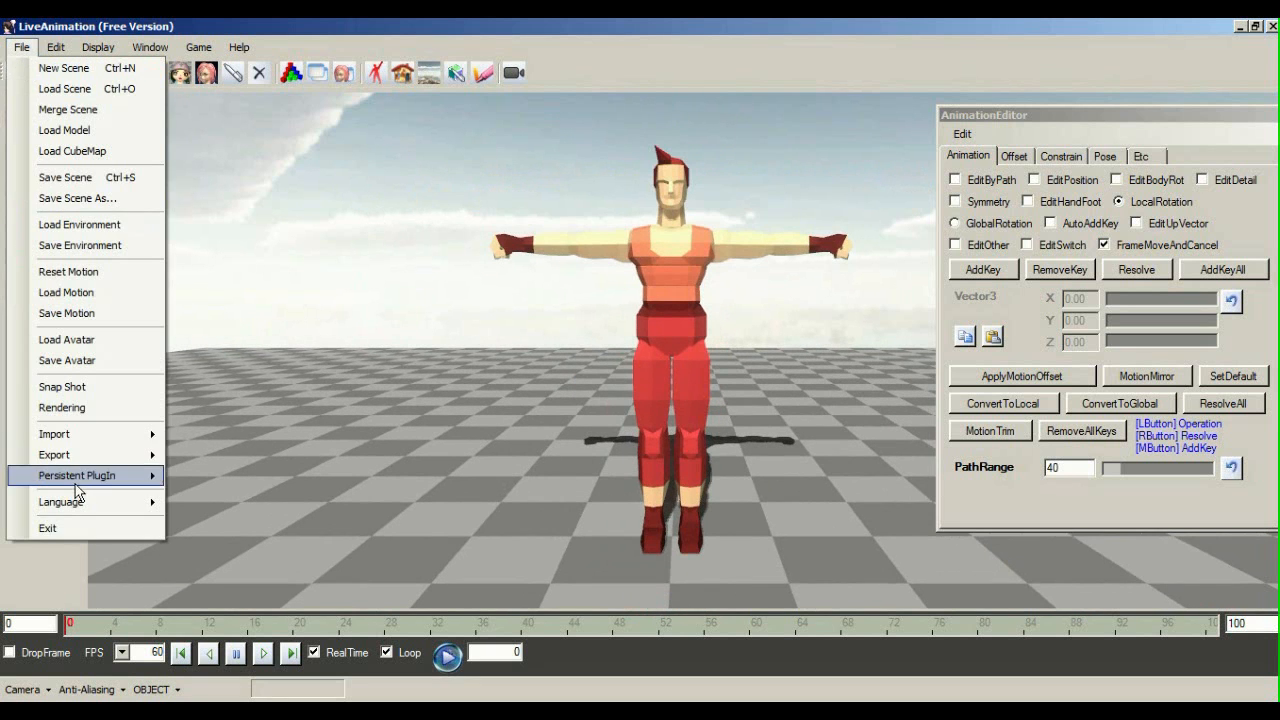
mouse_move(98, 47)
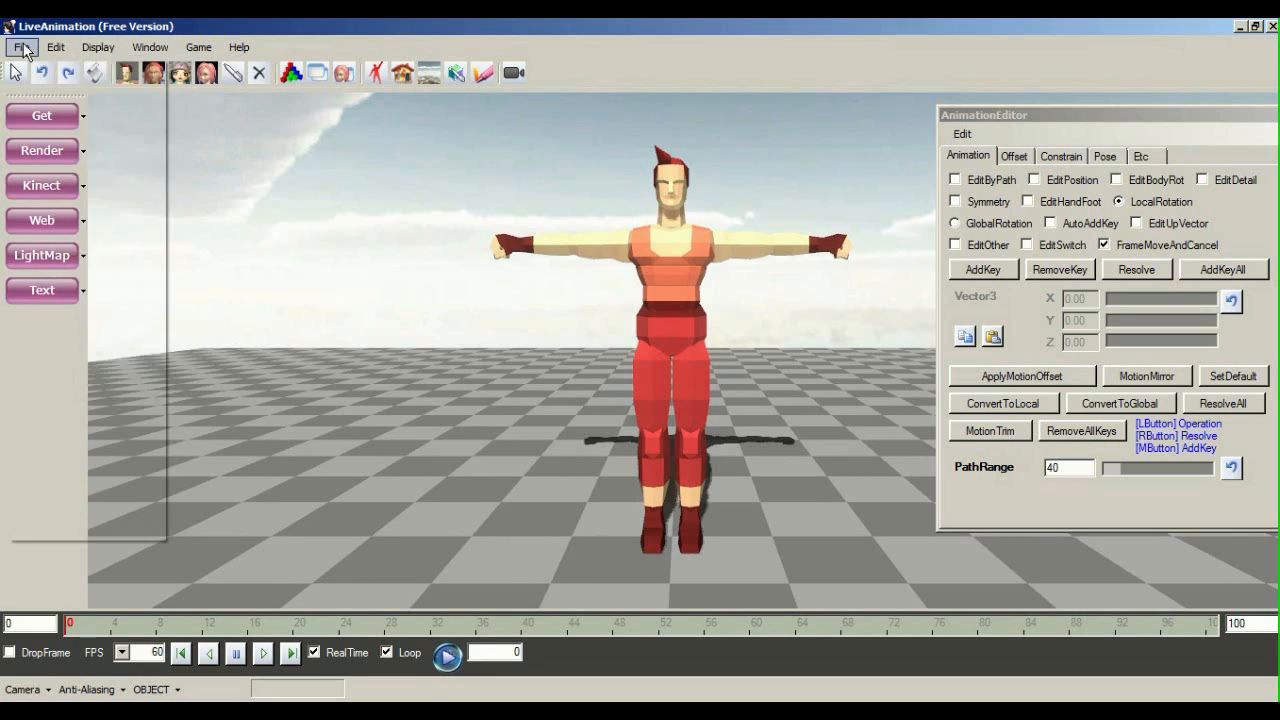
mouse_move(24, 46)
mouse_move(80, 431)
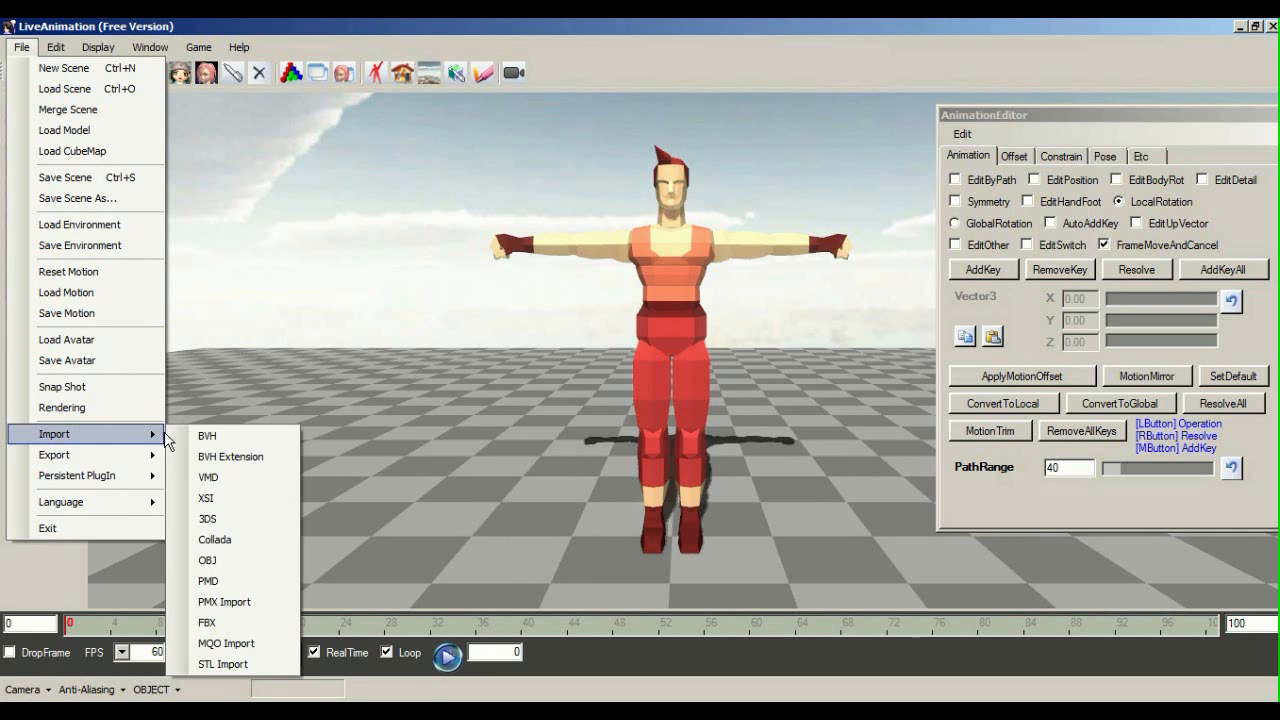
click(207, 436)
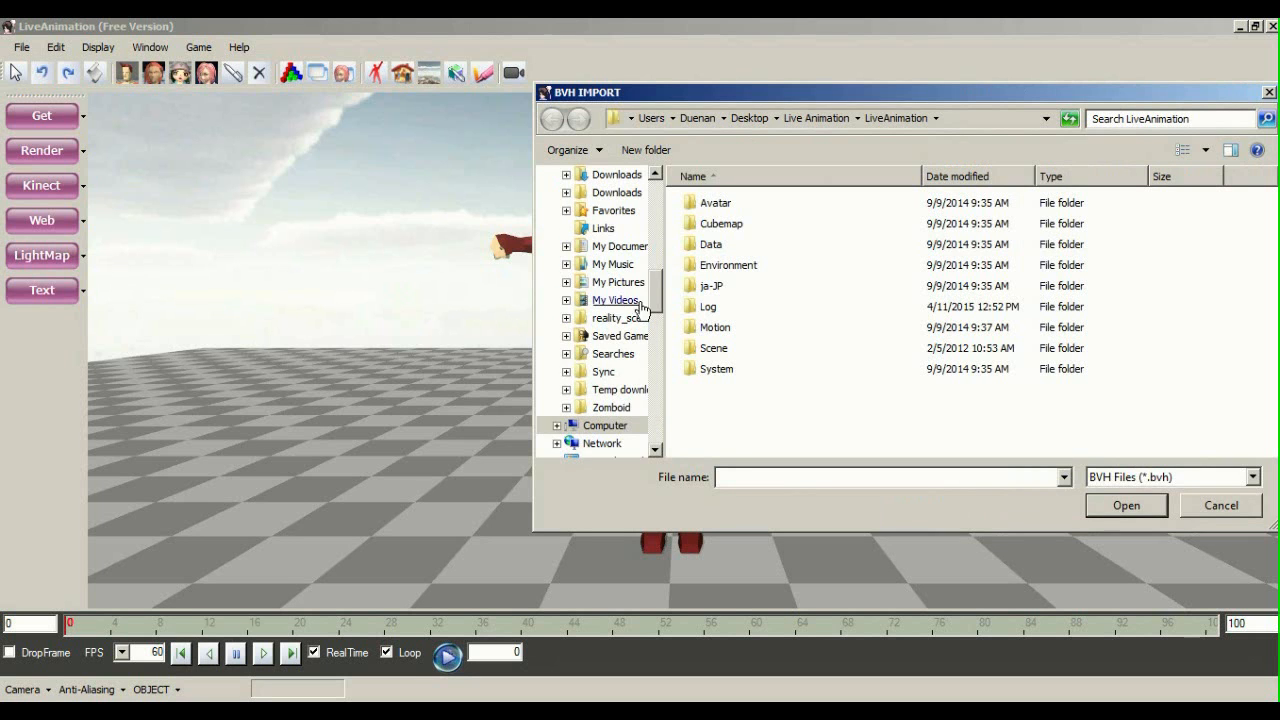
scroll(606, 300, up, 10)
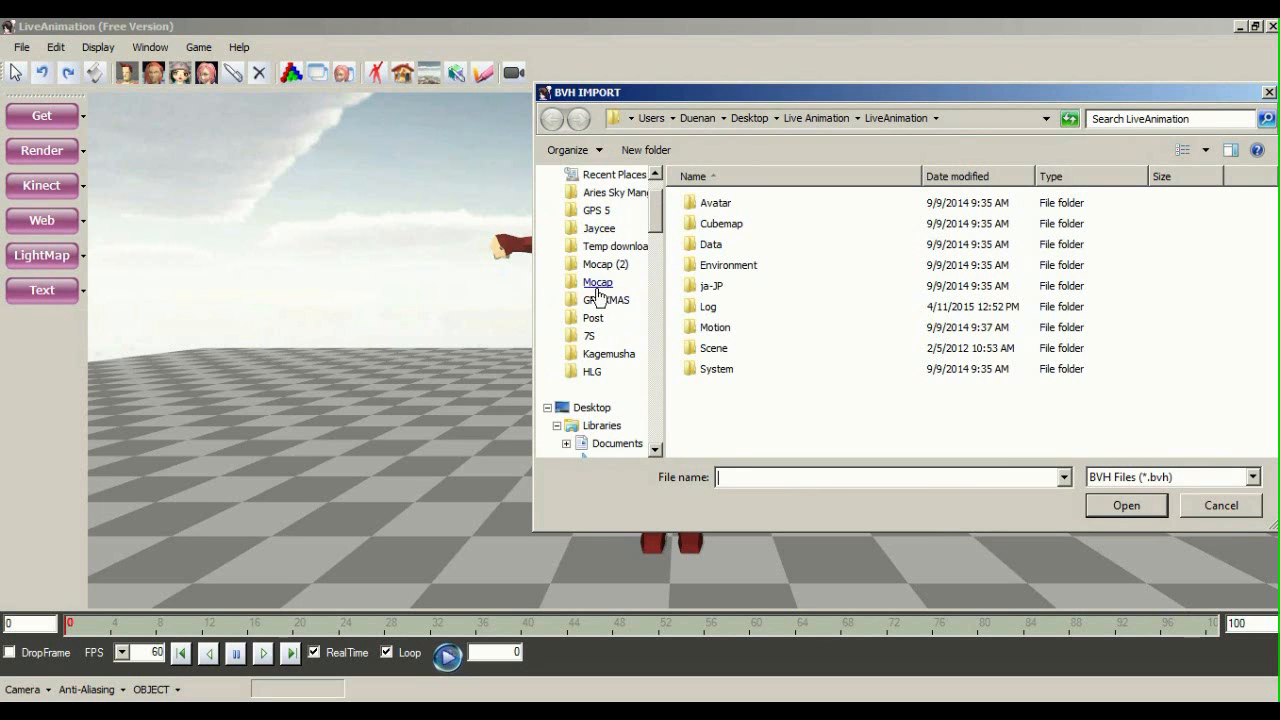
click(597, 283)
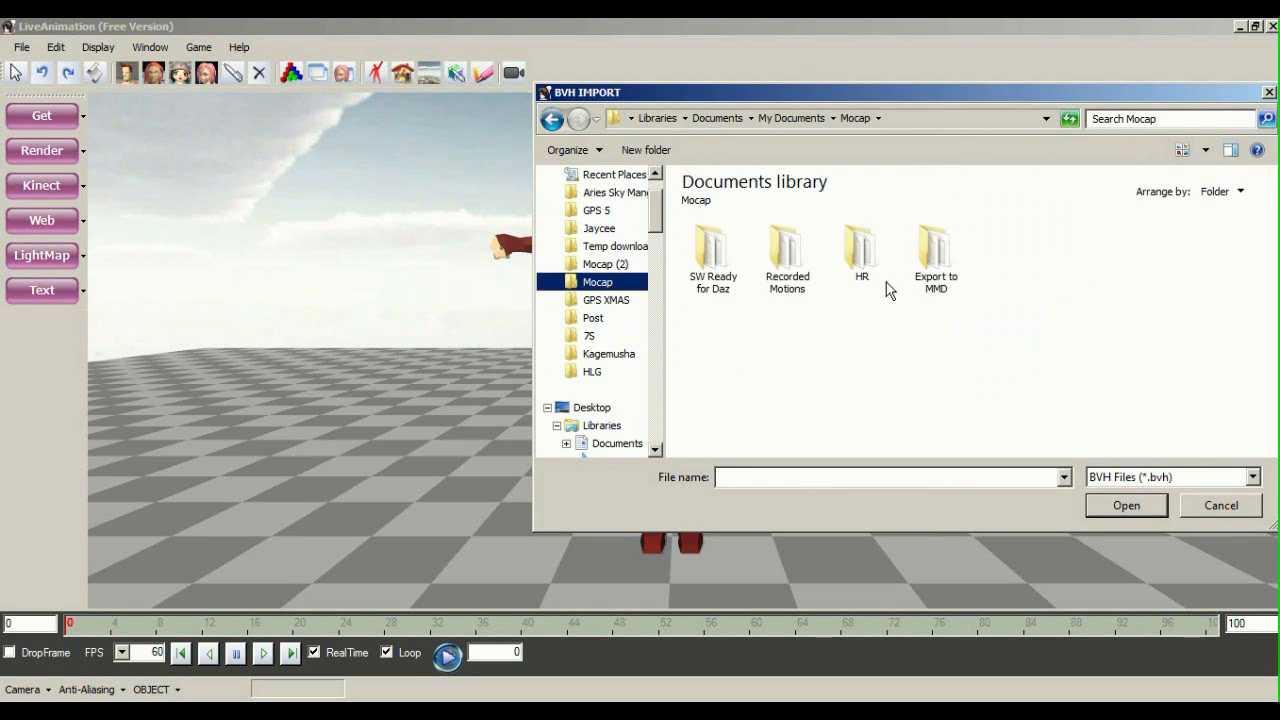
click(934, 262)
double_click(936, 270)
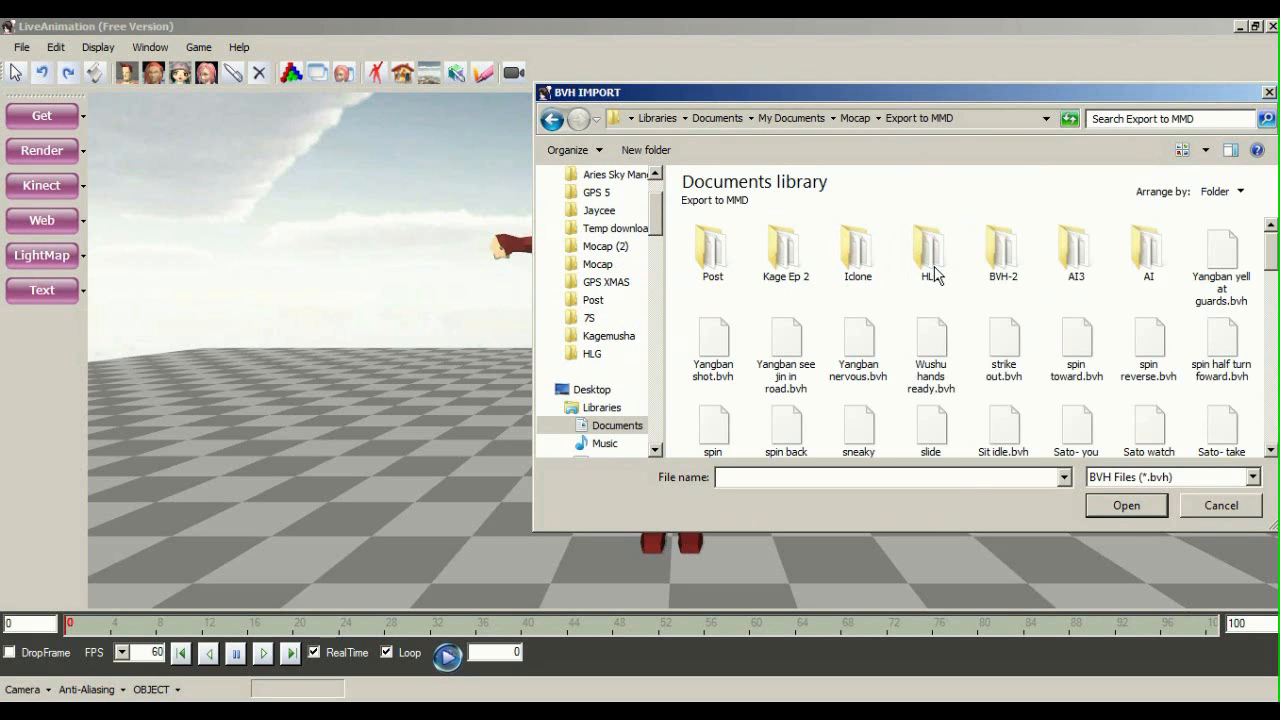
click(922, 265)
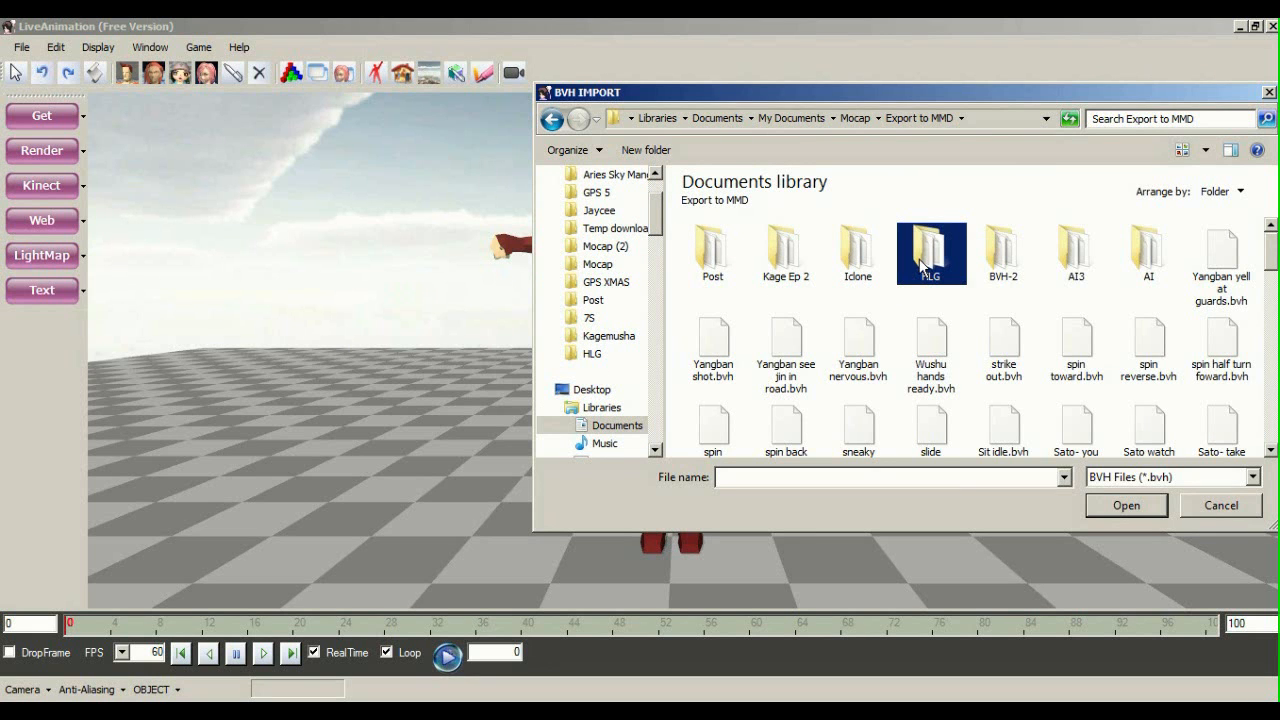
double_click(922, 265)
click(787, 335)
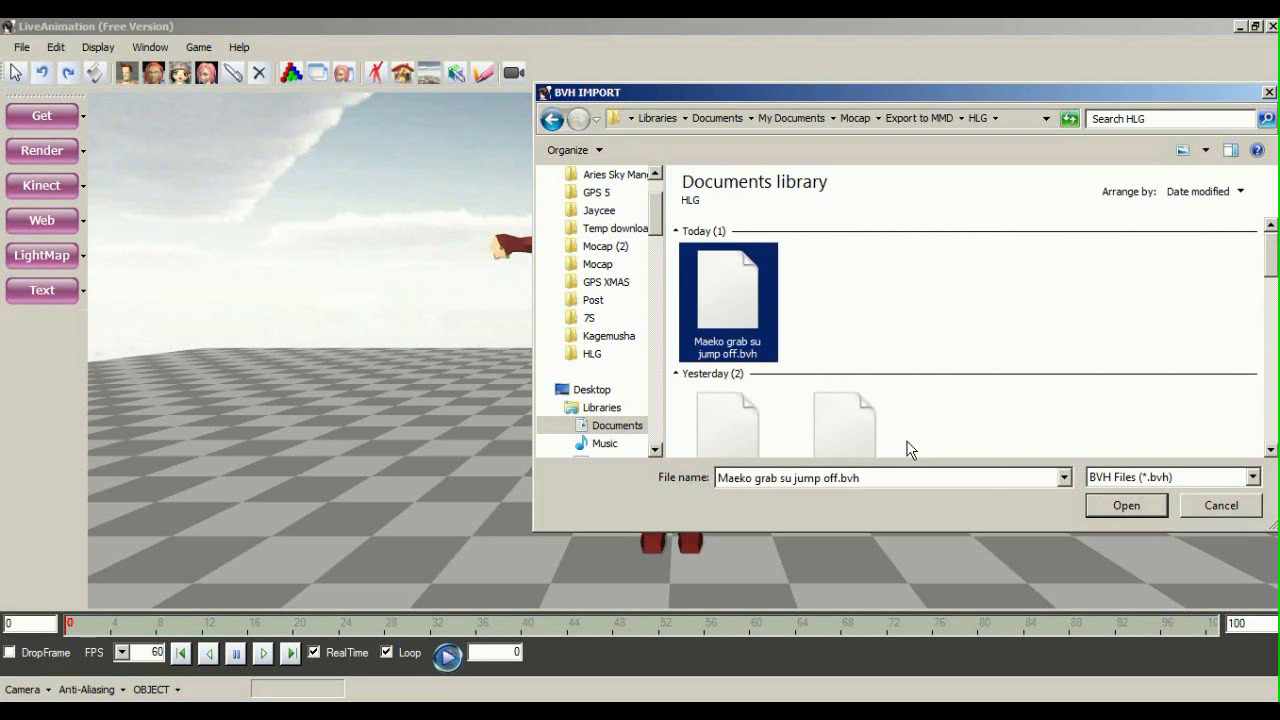
click(1127, 507)
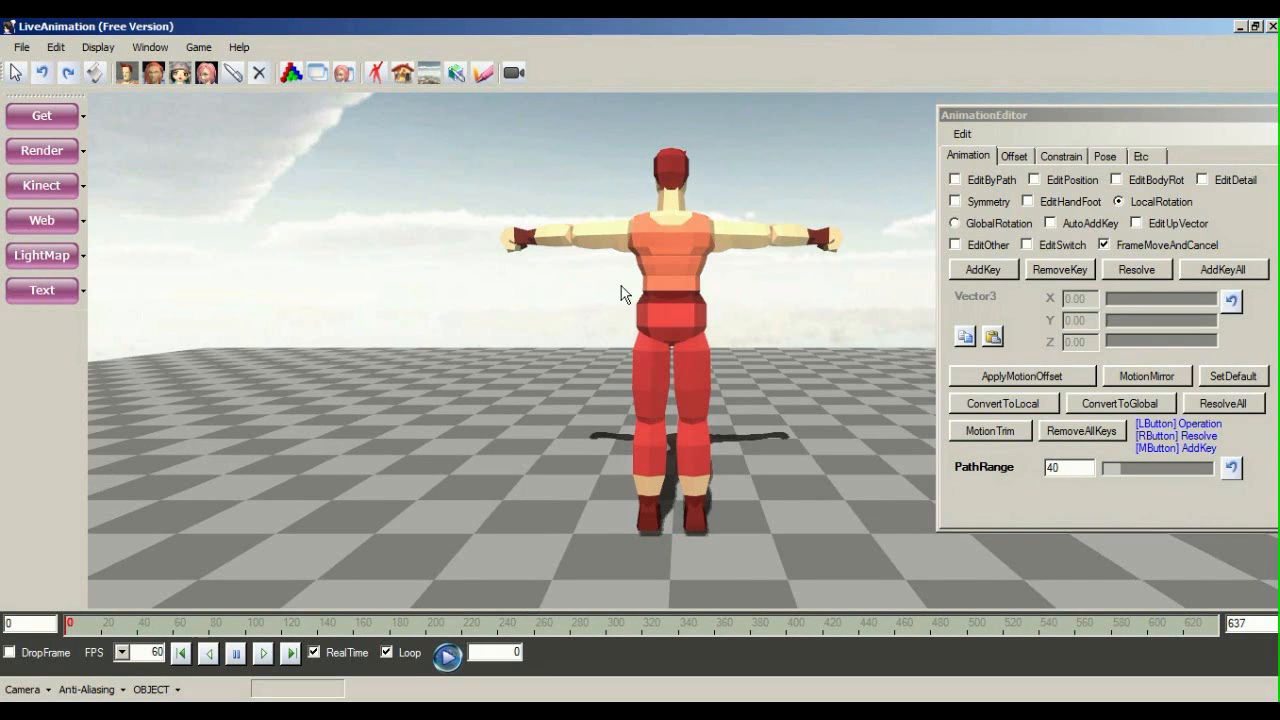
Show the body offset settings on the AnimationEditor's Offset tab
scroll(580, 291, up, 5)
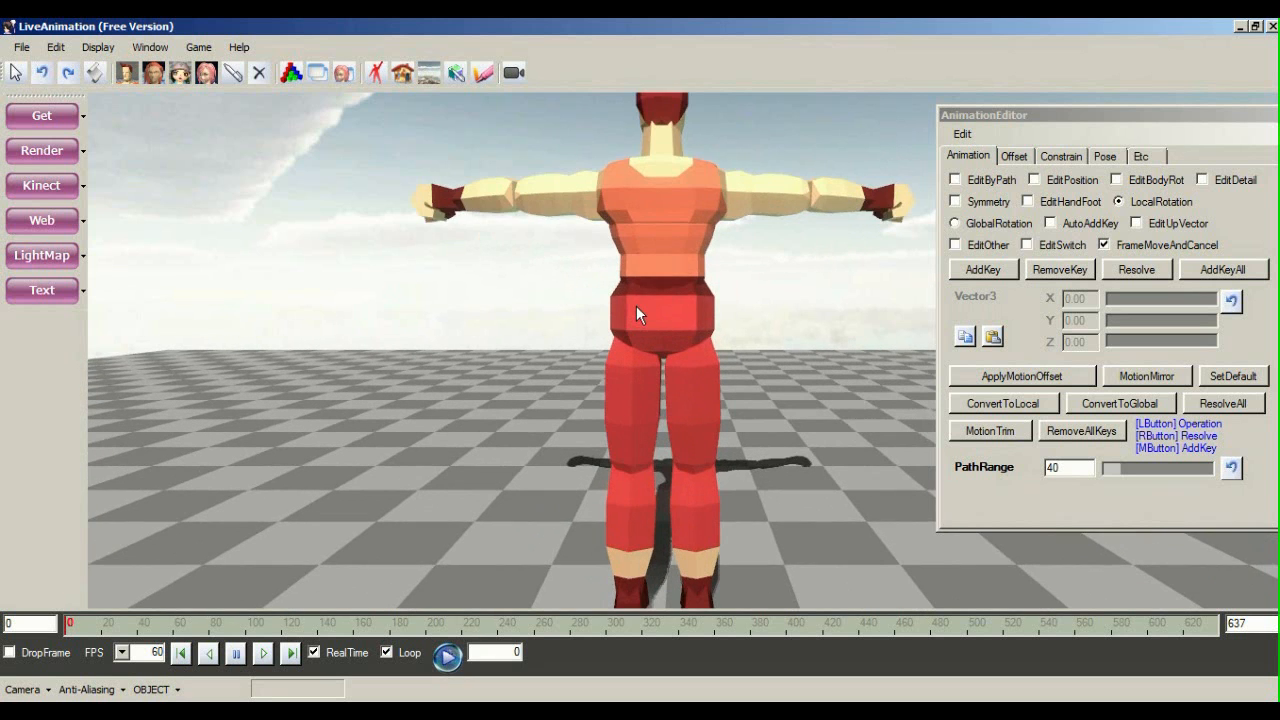
scroll(636, 305, down, 3)
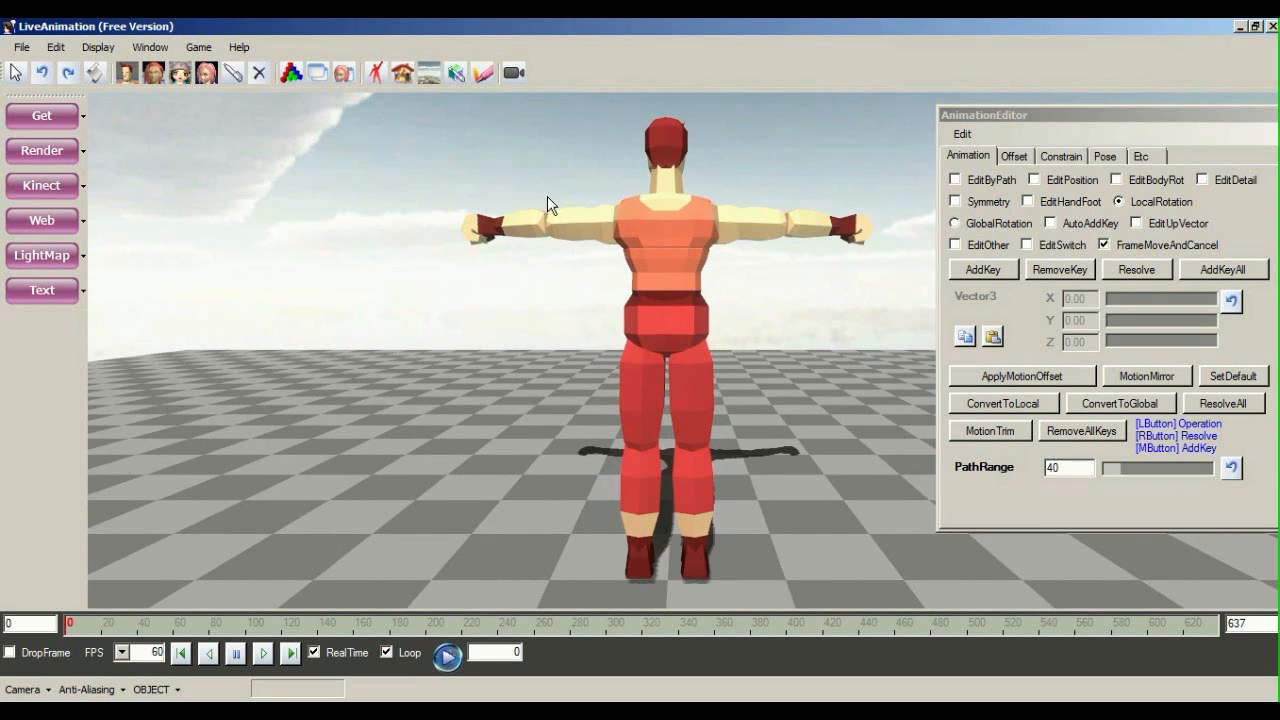
click(1014, 156)
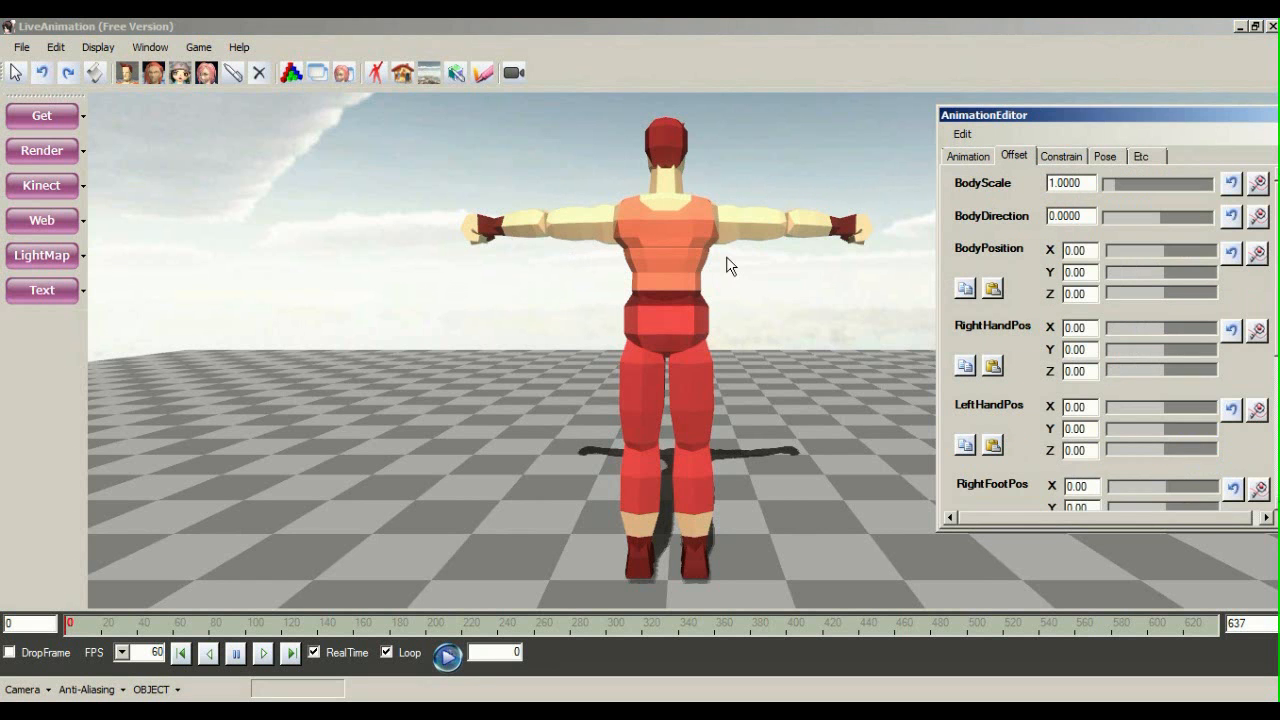
Toggle the AnimationEditor off and back on from the Window menu to re-centre it
click(155, 50)
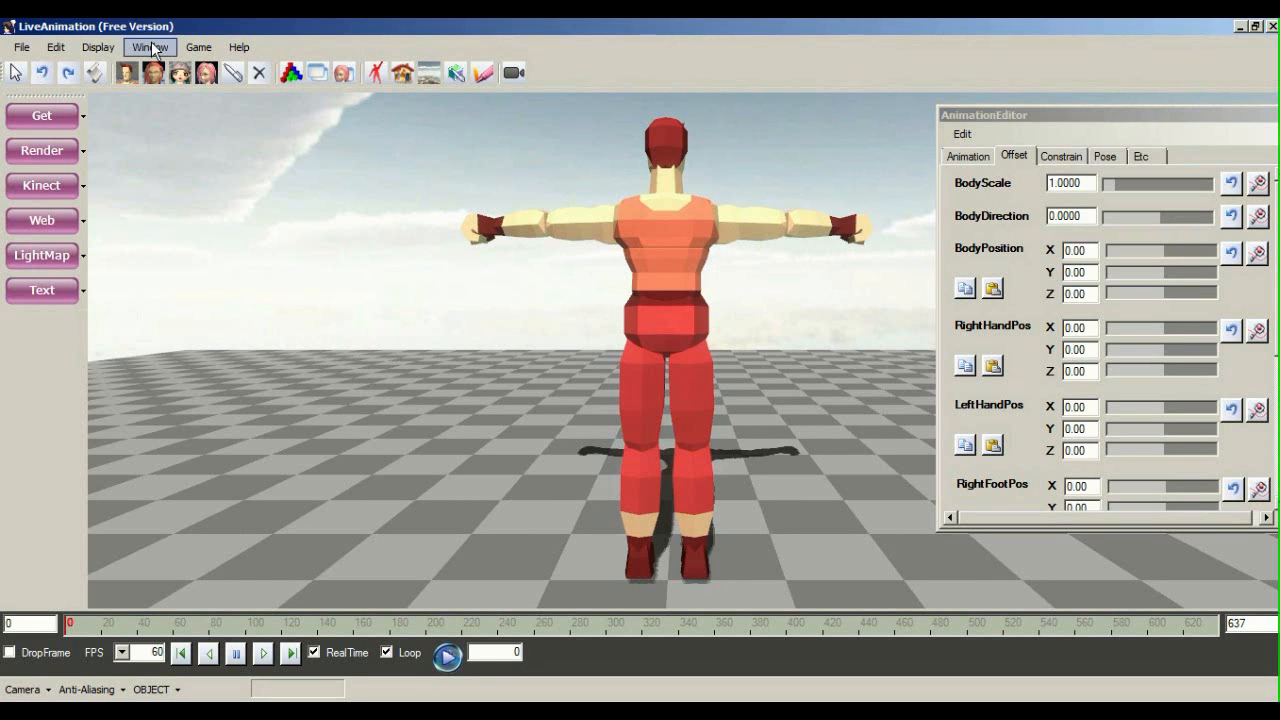
click(164, 55)
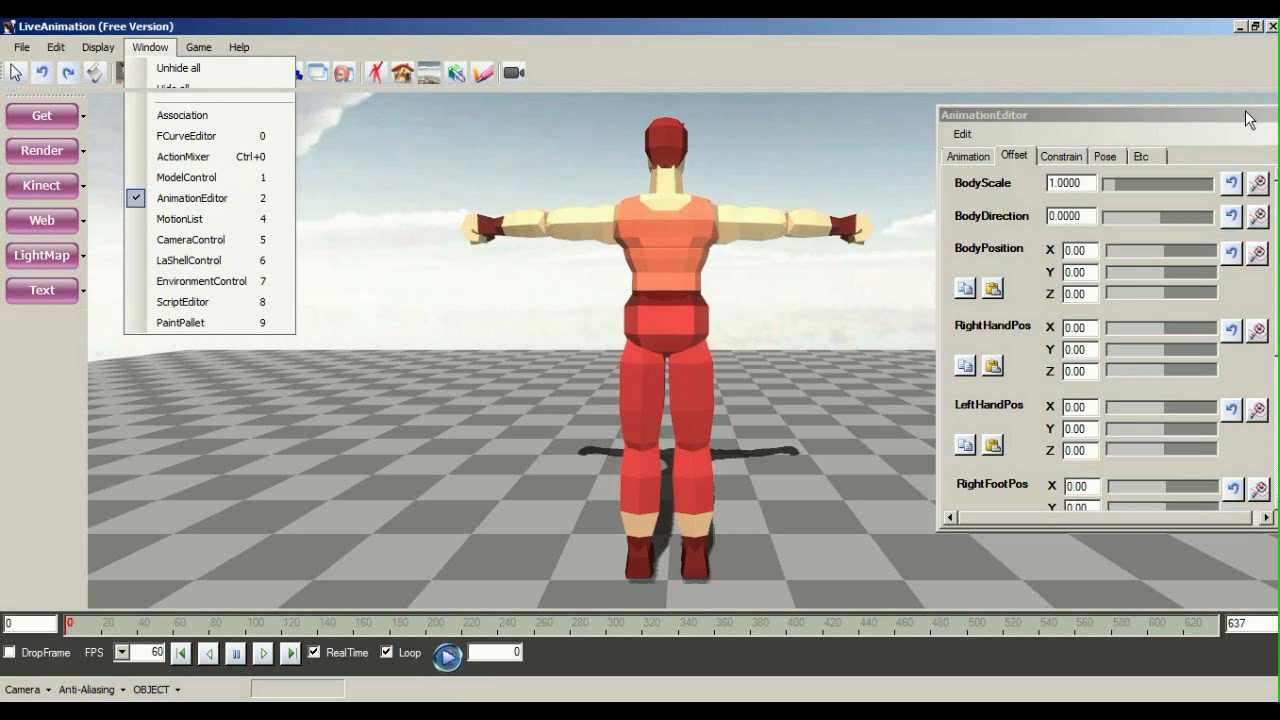
click(177, 199)
click(155, 47)
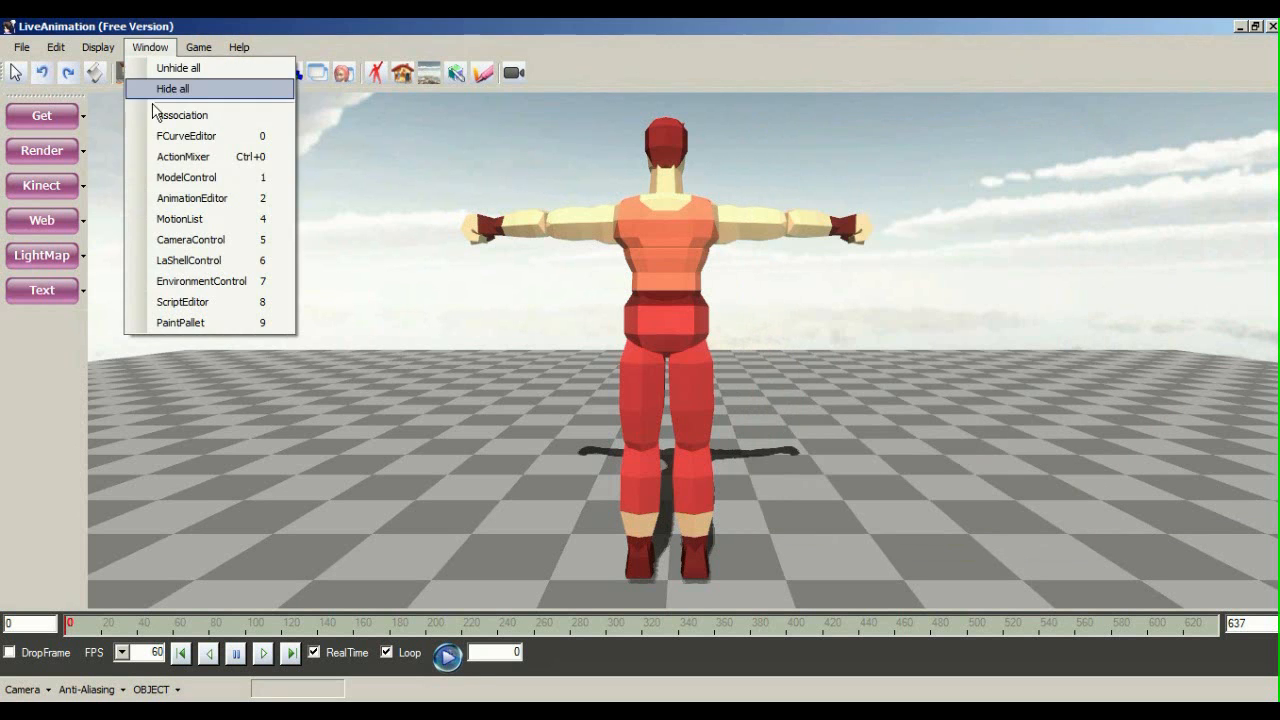
click(177, 199)
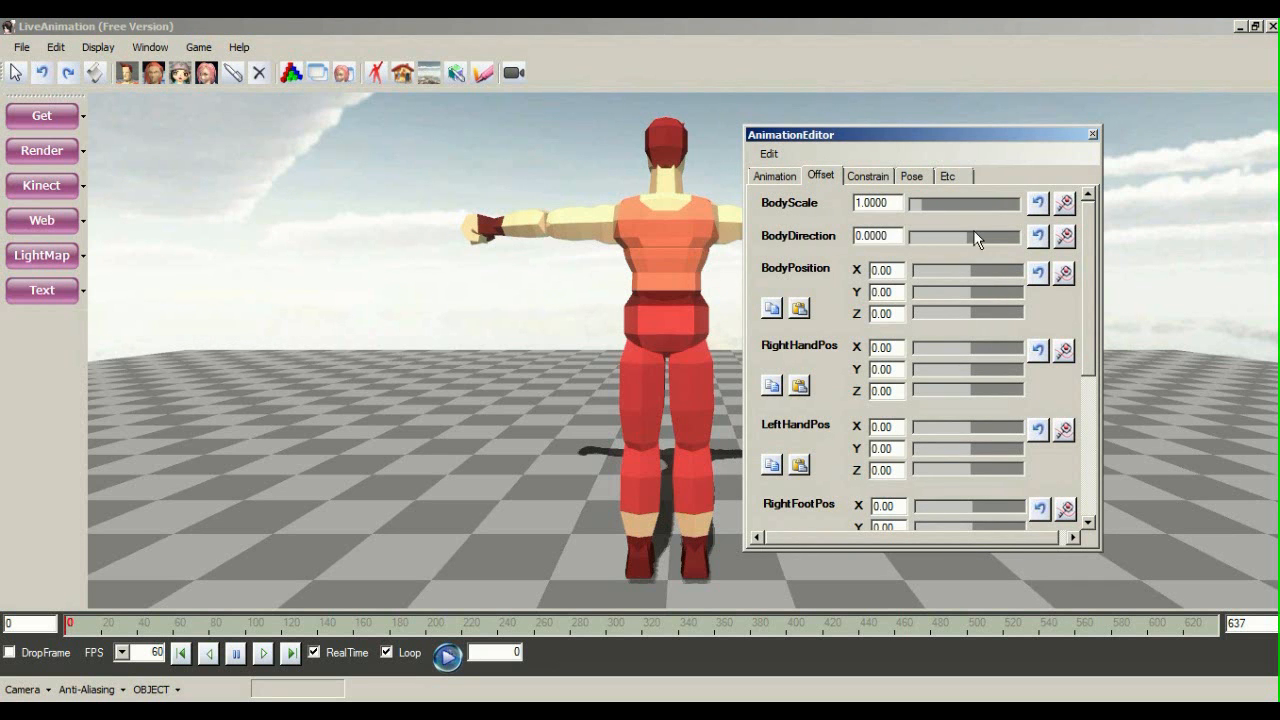
drag(968, 235, 882, 245)
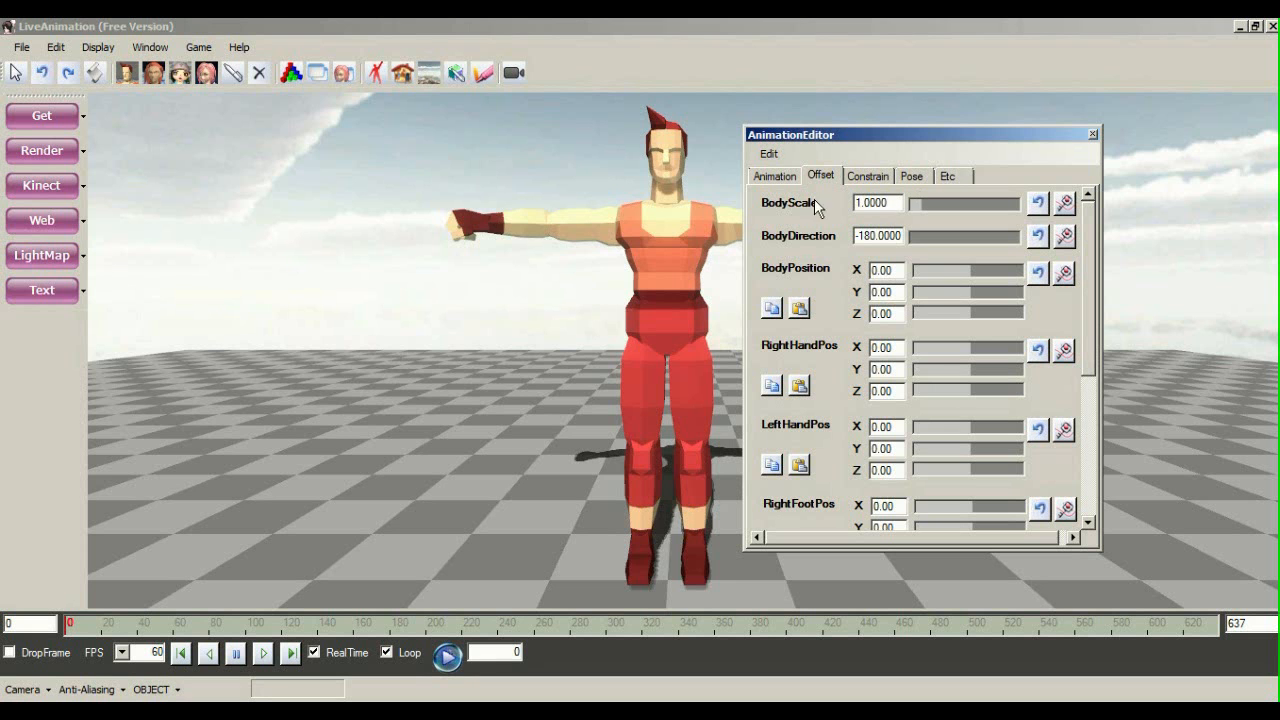
middle_drag(667, 387, 640, 143)
right_drag(640, 143, 695, 198)
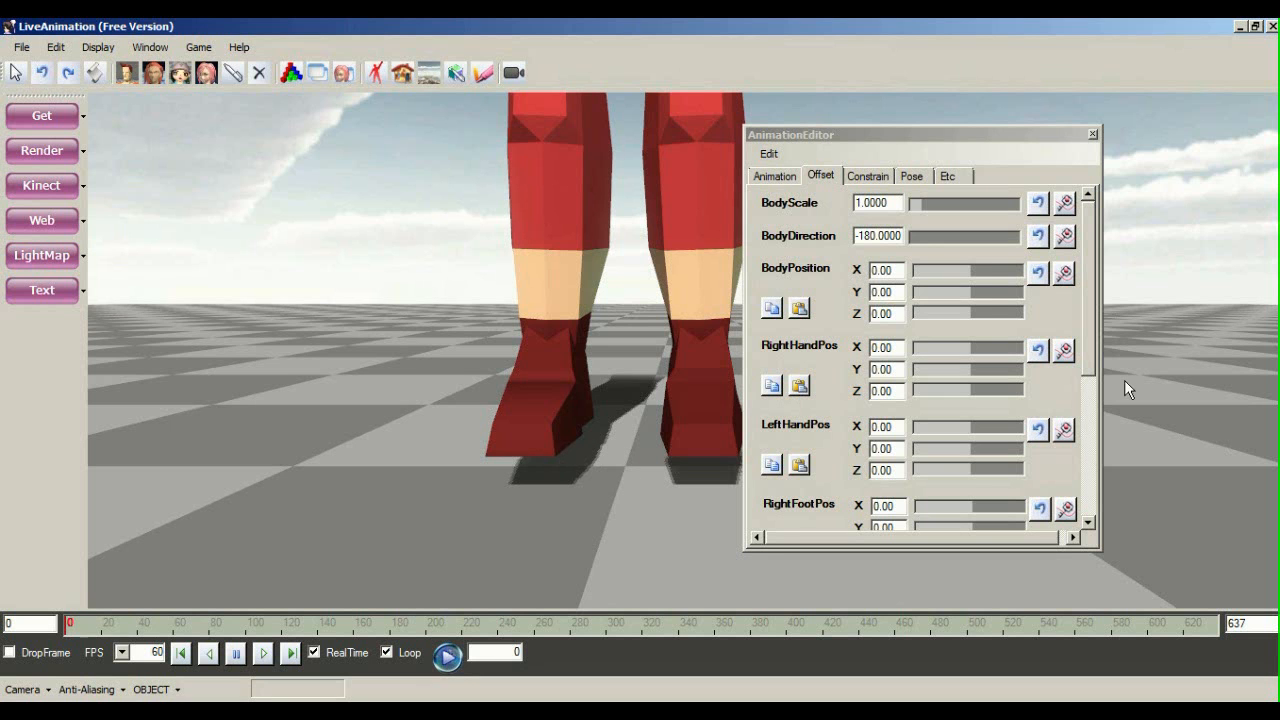
drag(976, 294, 967, 290)
mouse_move(505, 362)
middle_down()
mouse_move(392, 424)
mouse_move(331, 528)
mouse_move(486, 380)
mouse_move(591, 427)
mouse_move(528, 361)
middle_up()
middle_drag(632, 330, 435, 369)
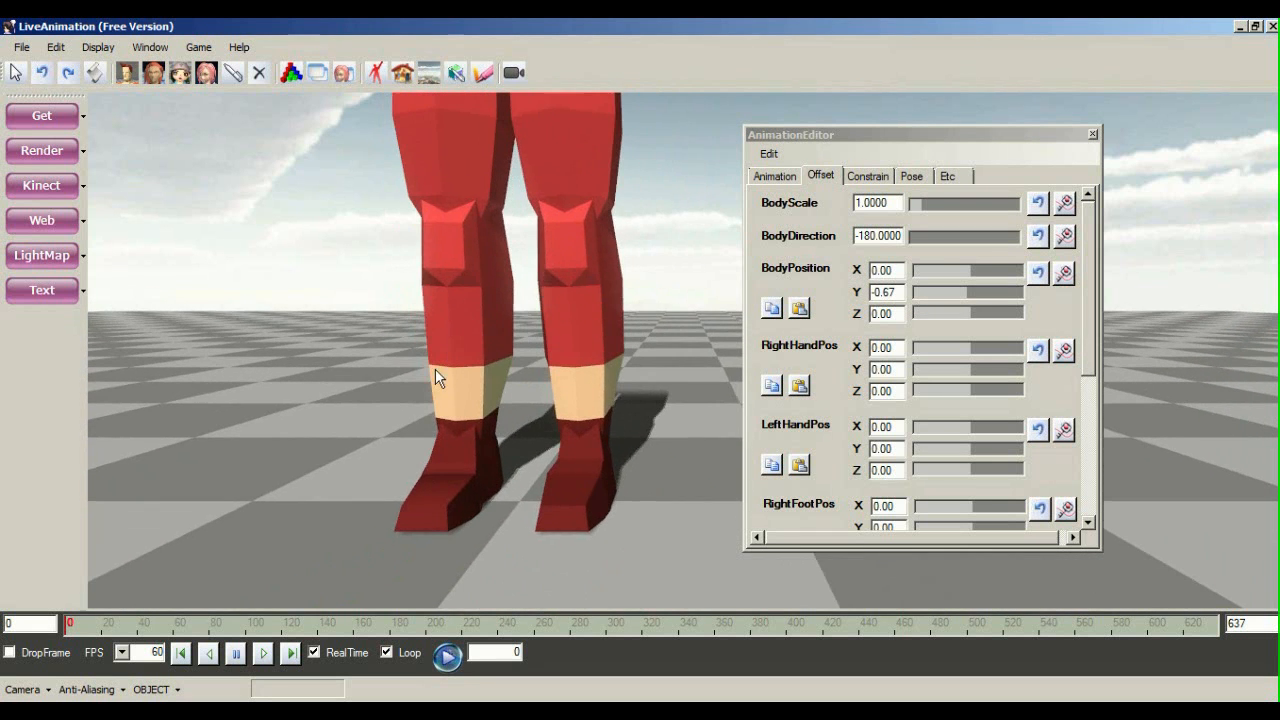
middle_drag(611, 379, 439, 430)
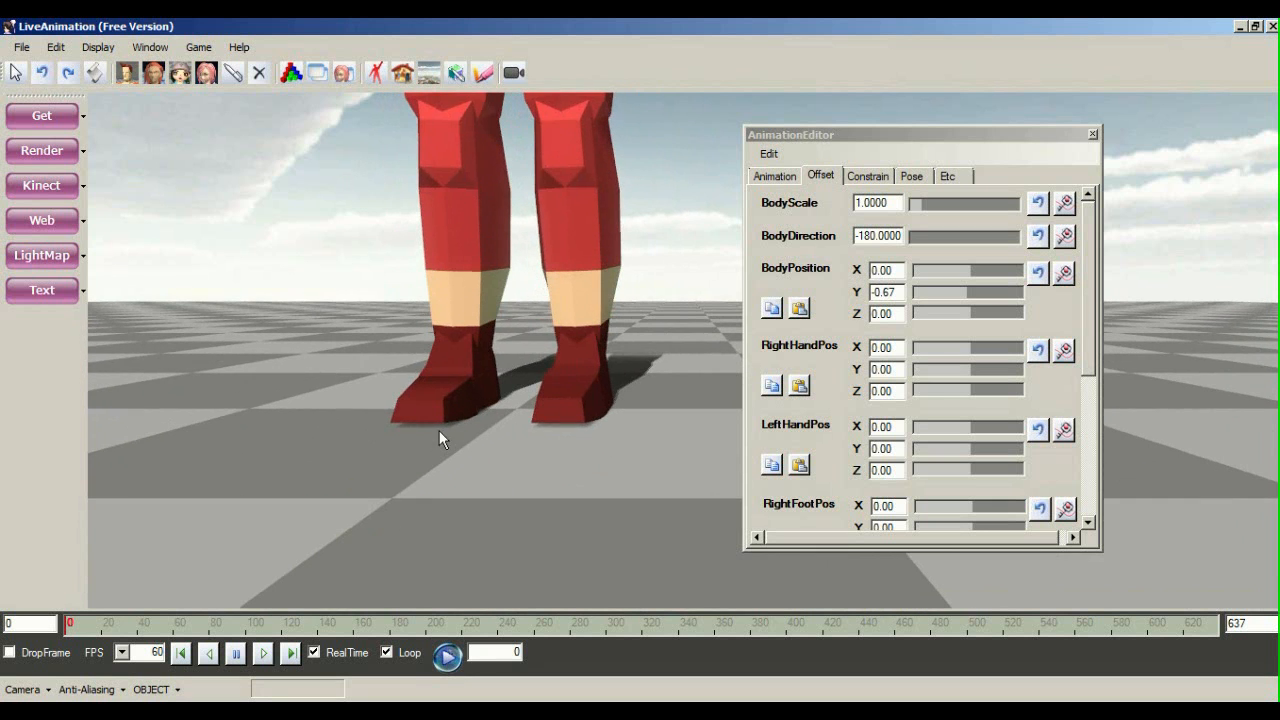
middle_drag(540, 424, 558, 266)
scroll(572, 290, down, 2)
scroll(572, 290, up, 5)
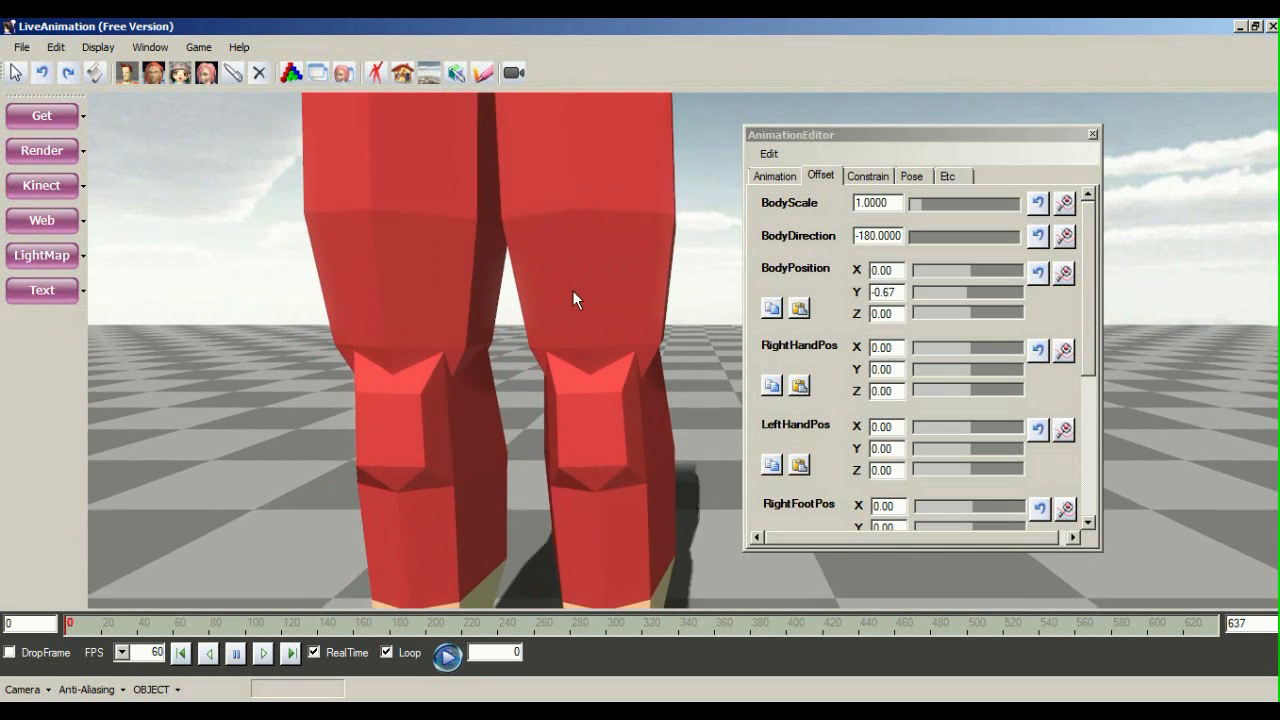
scroll(572, 290, down, 2)
middle_drag(531, 211, 590, 416)
scroll(590, 425, down, 2)
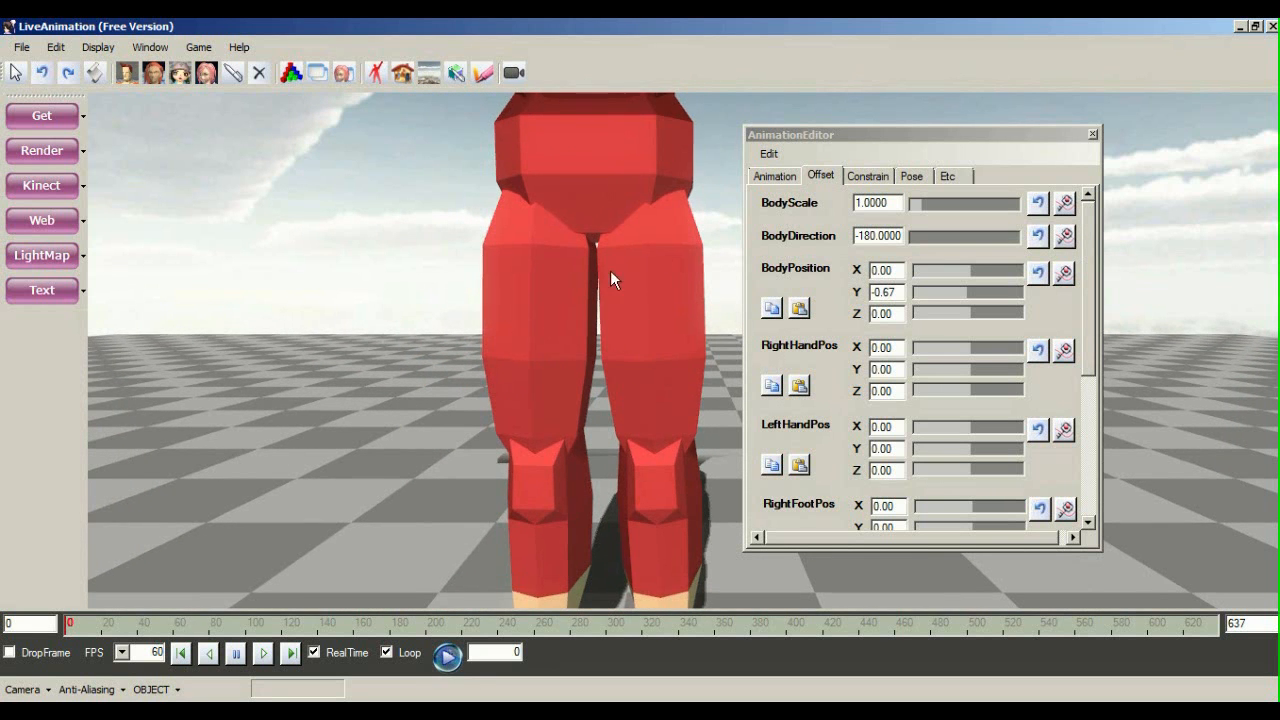
middle_drag(610, 270, 620, 330)
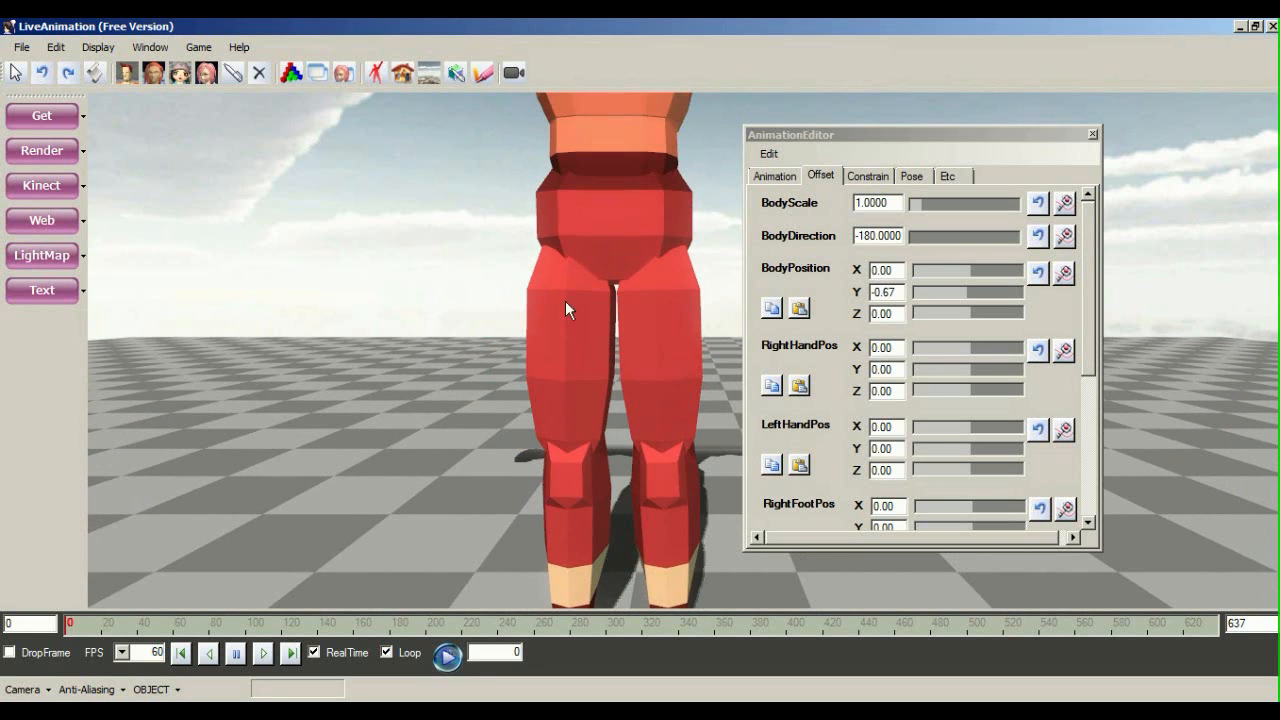
middle_drag(567, 511, 515, 391)
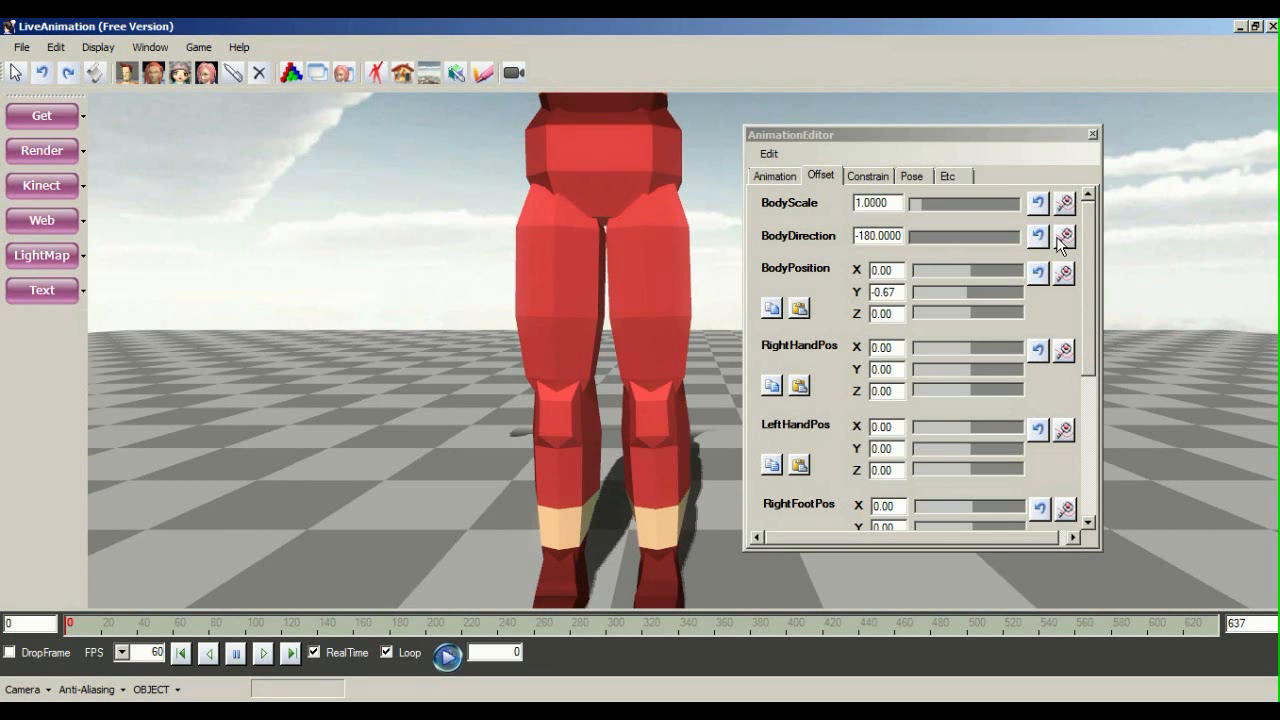
mouse_move(598, 474)
middle_down()
mouse_move(600, 432)
mouse_move(607, 494)
middle_up()
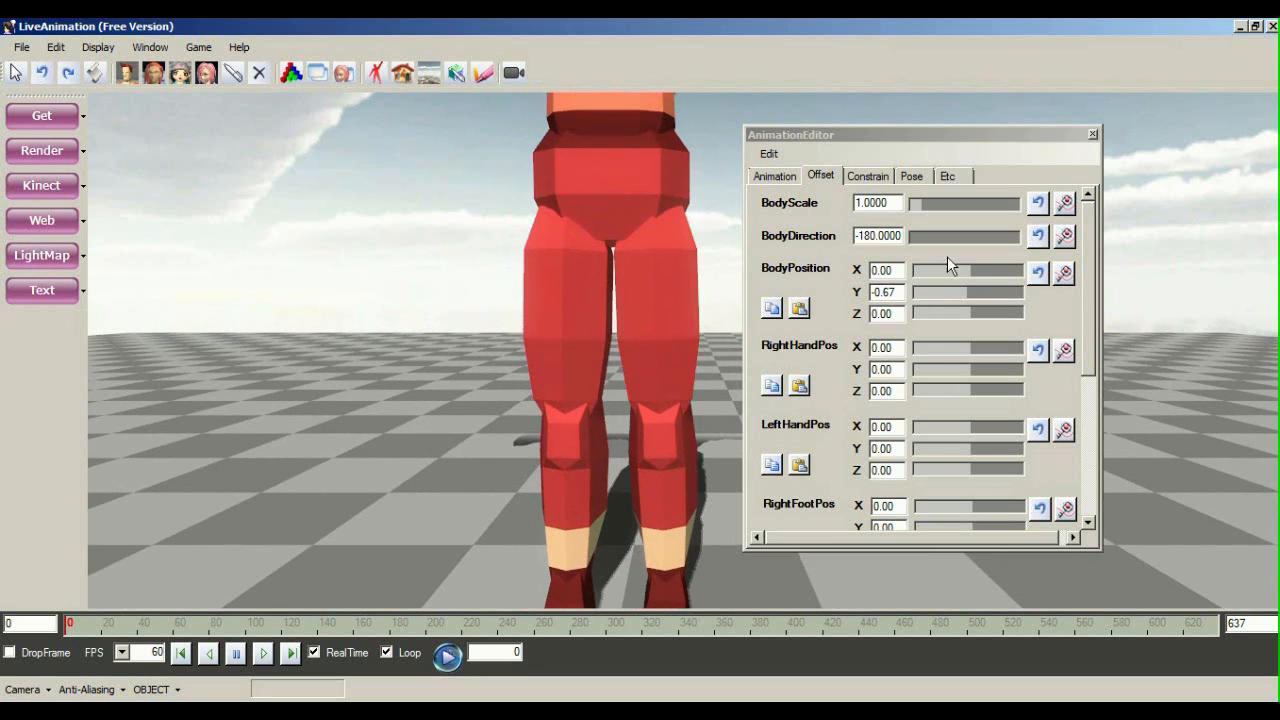
middle_drag(636, 238, 723, 360)
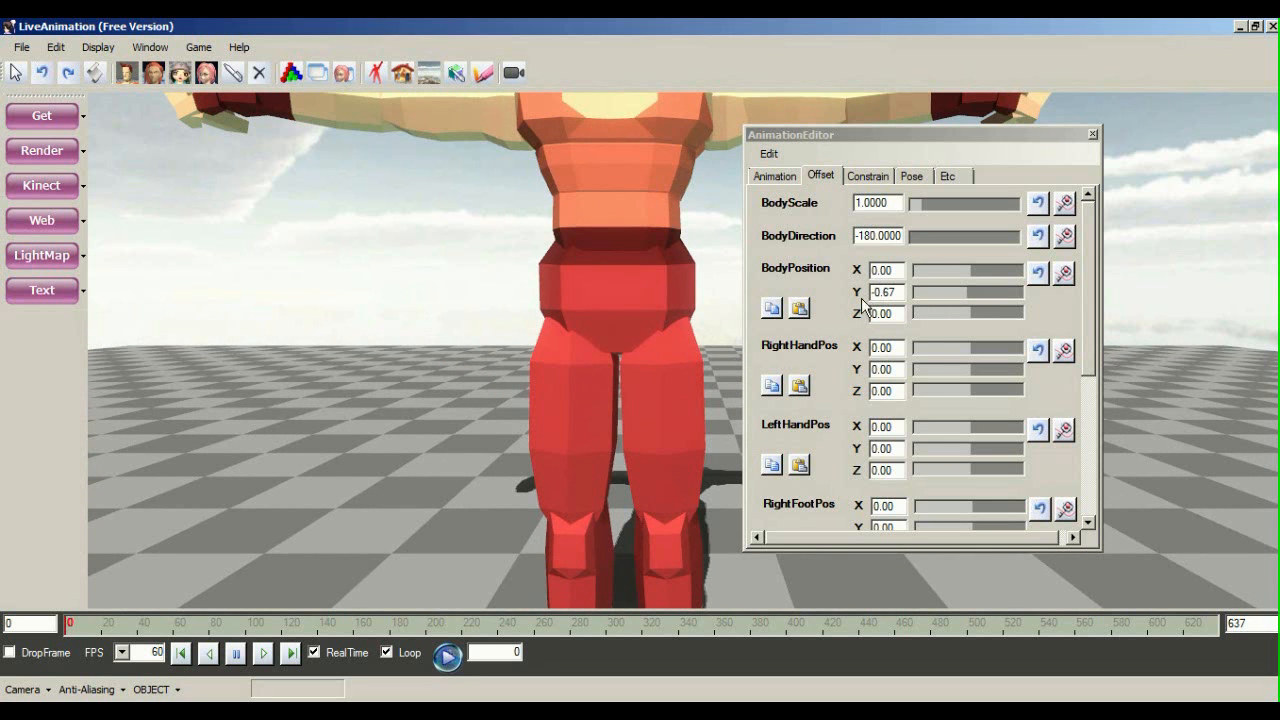
middle_drag(718, 351, 627, 287)
middle_drag(612, 477, 622, 556)
middle_drag(500, 275, 540, 510)
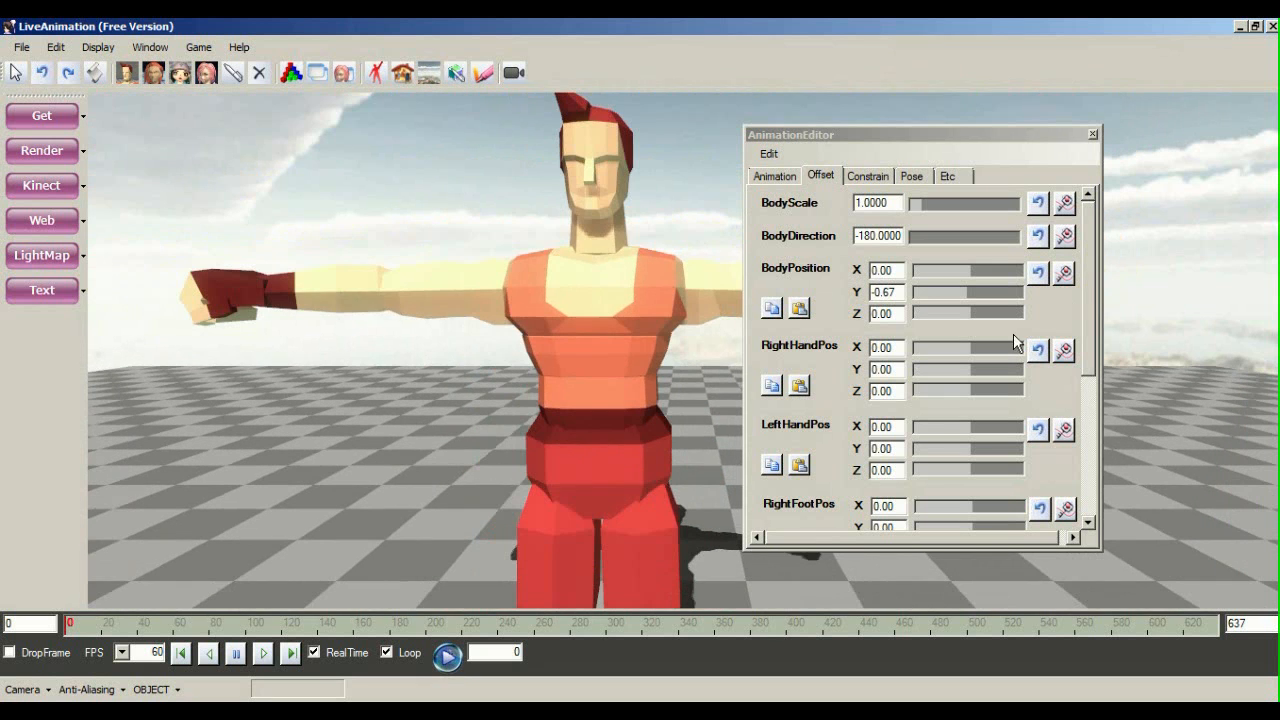
Apply the BodyDirection and BodyPosition offsets and play the motion, orbiting to check it
click(1066, 237)
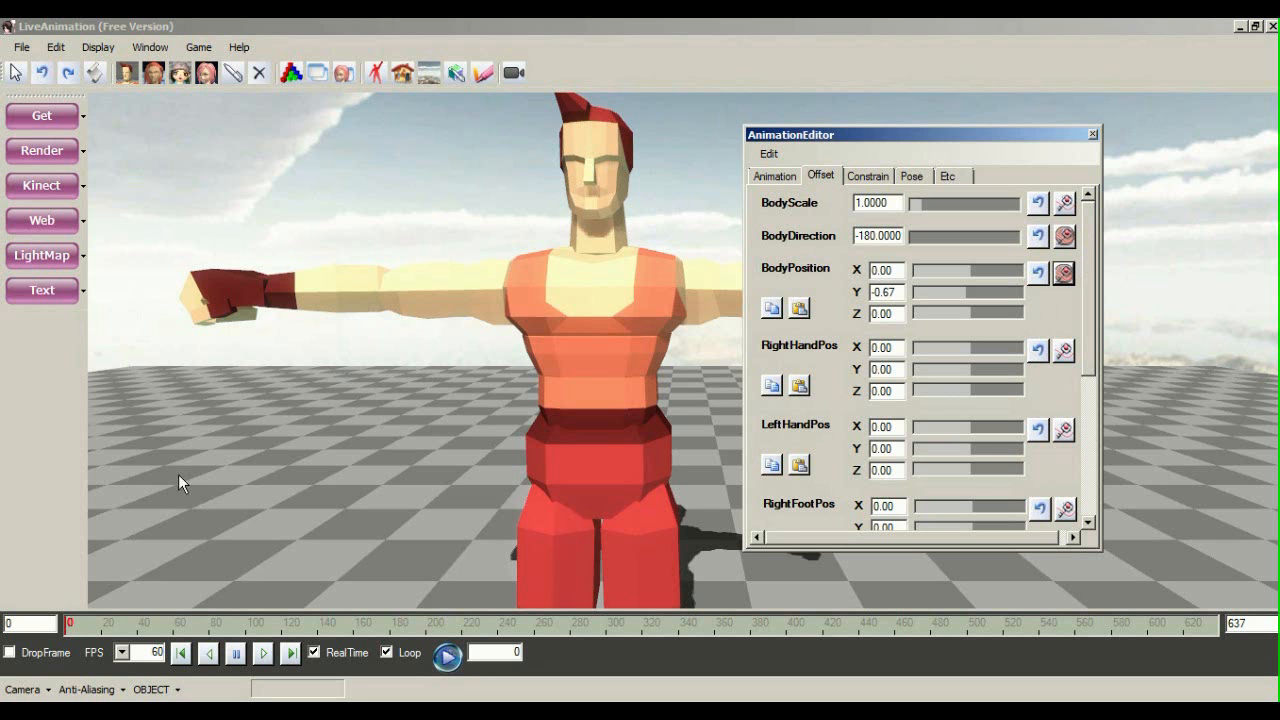
middle_drag(555, 424, 588, 434)
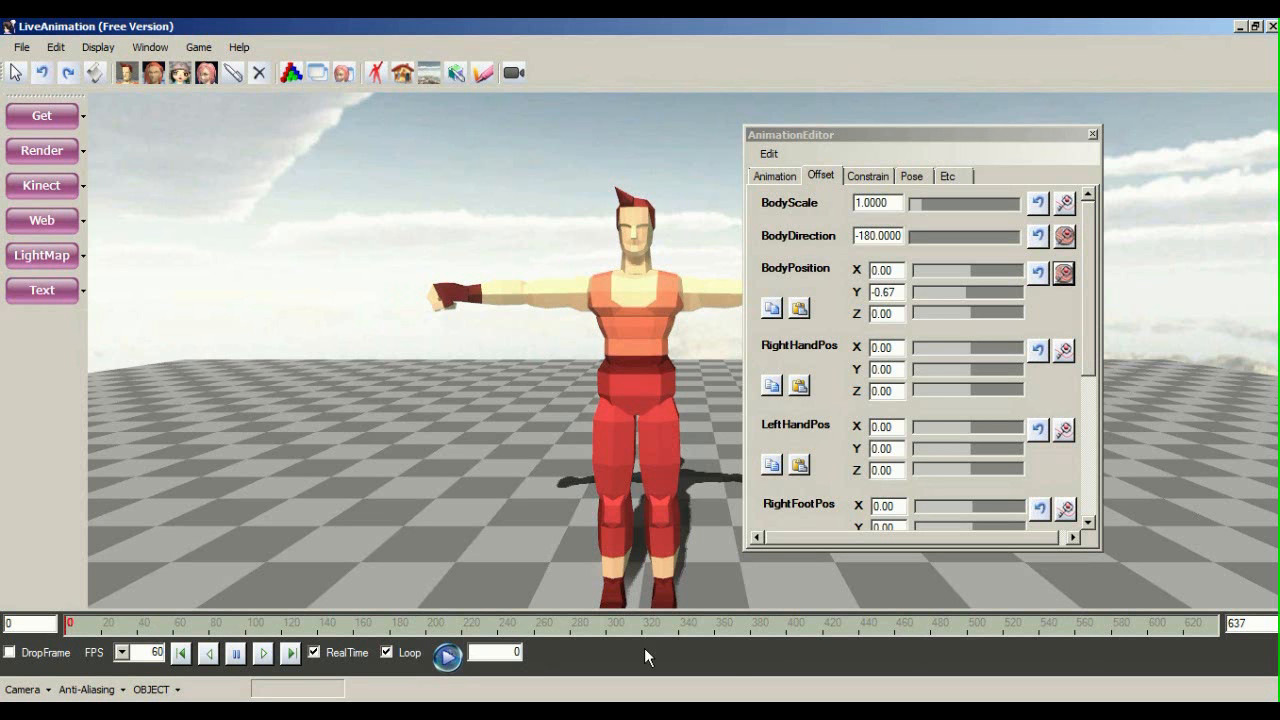
click(447, 656)
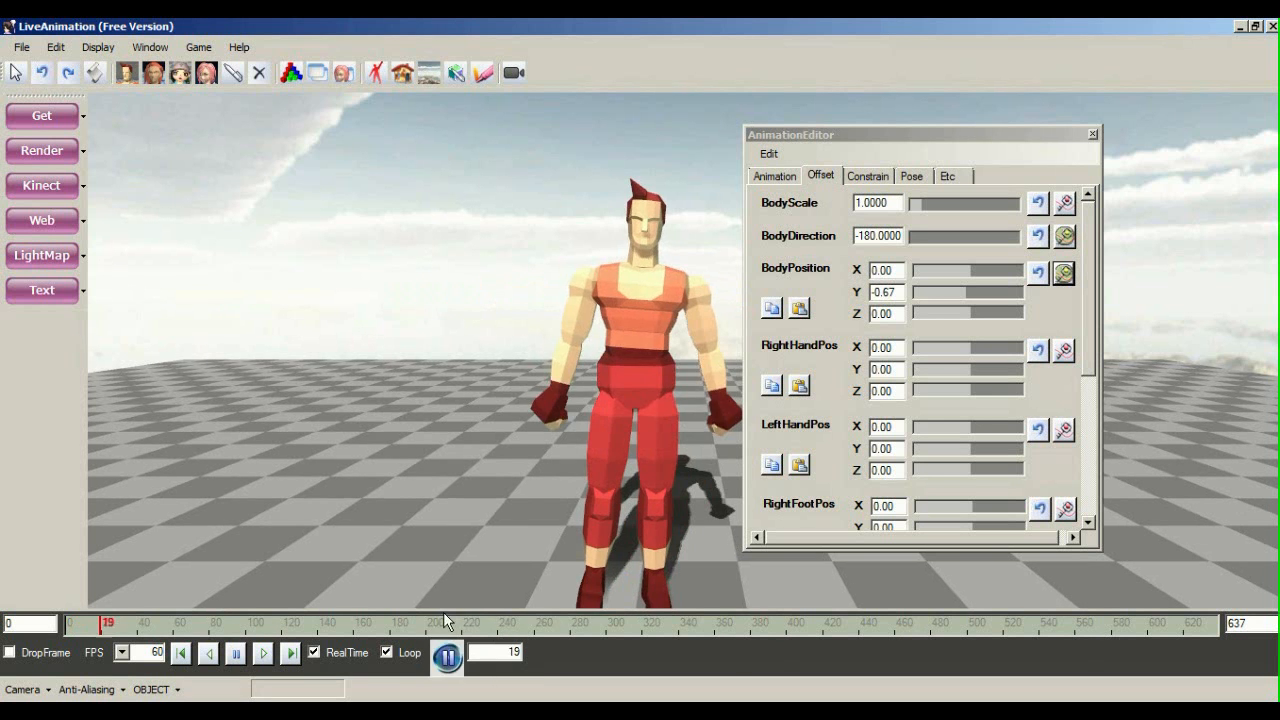
middle_drag(614, 420, 437, 280)
middle_drag(467, 411, 541, 521)
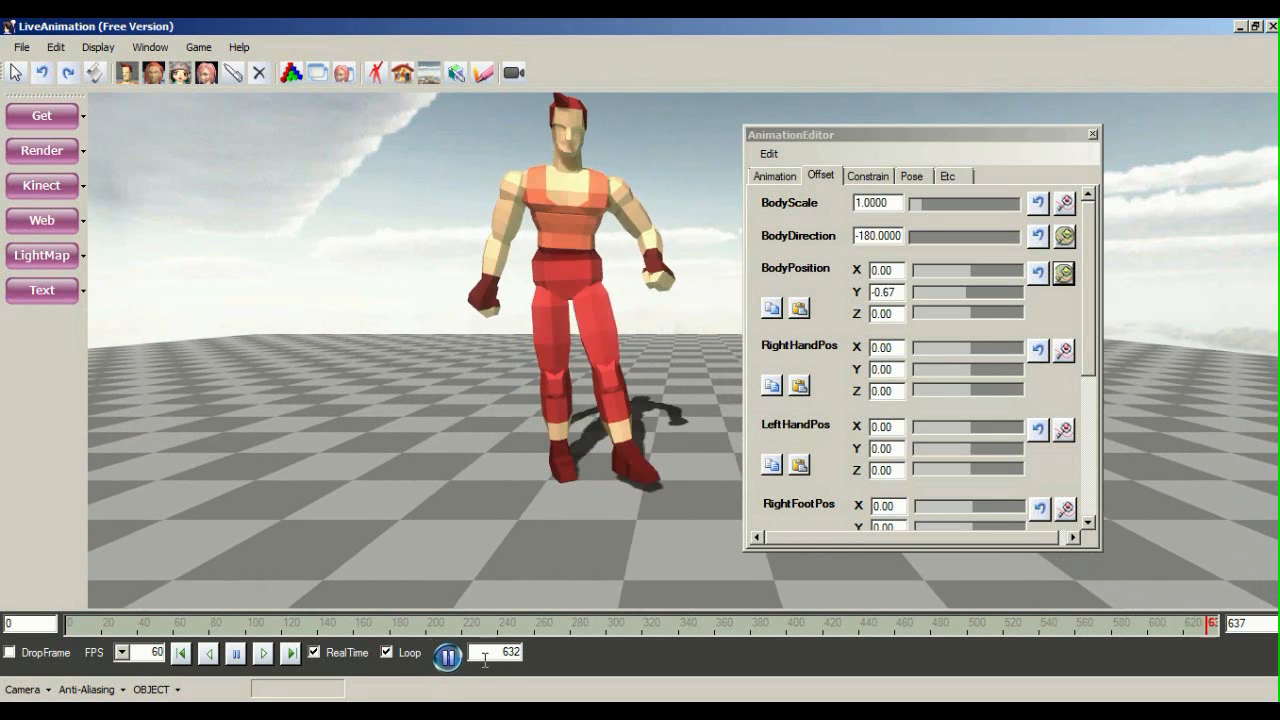
Pause playback and rewind the timeline to frame 0
click(439, 661)
middle_drag(468, 467, 535, 559)
drag(72, 618, 46, 626)
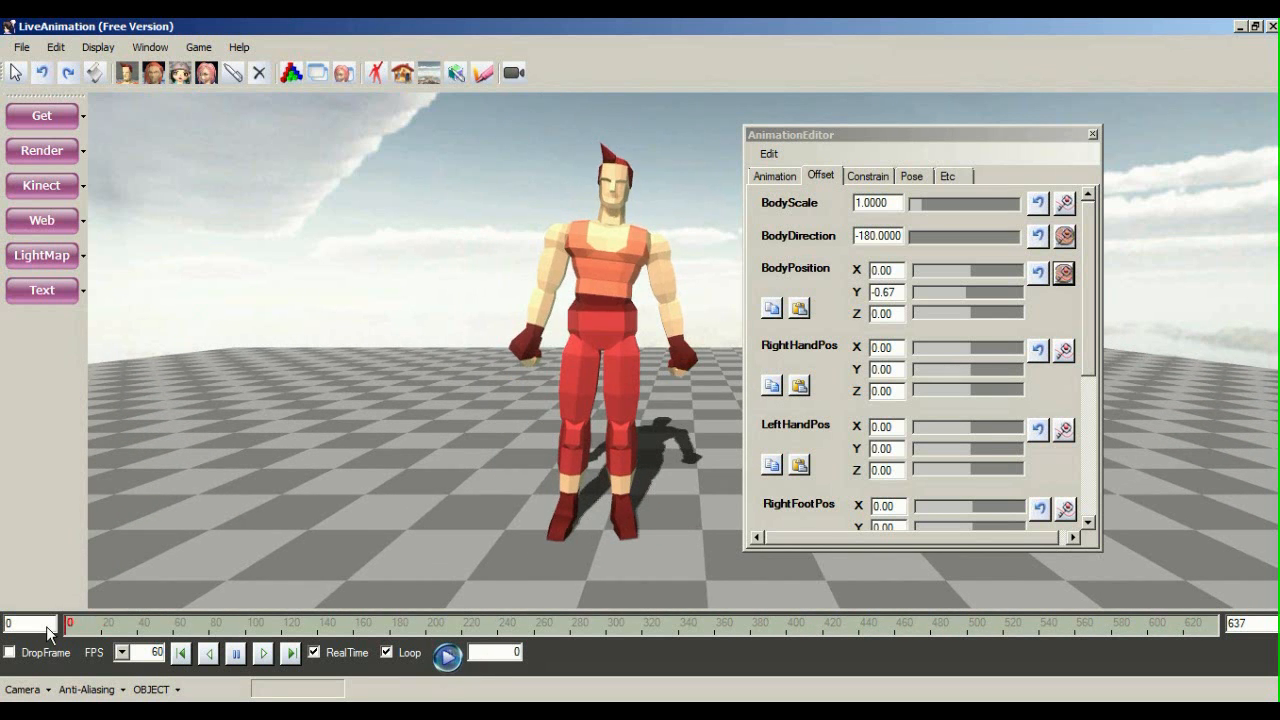
click(22, 48)
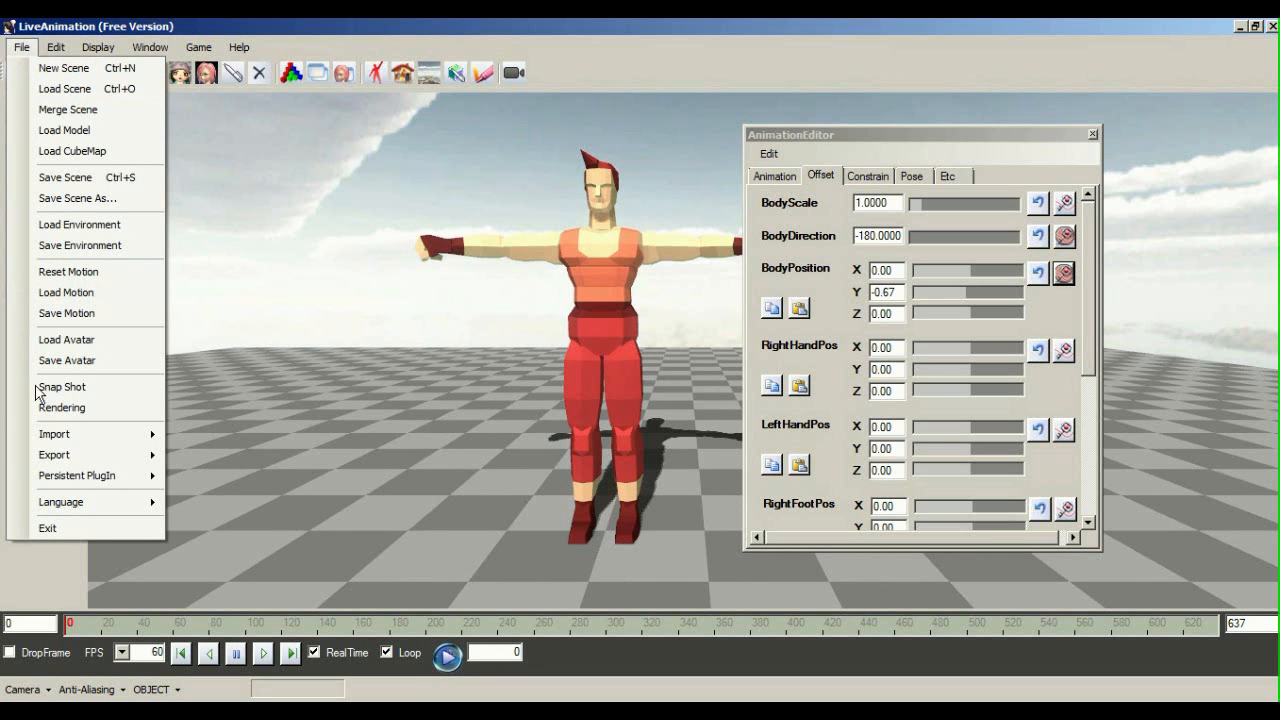
Bring up File > Export to show the motion export formats, including VMD
mouse_move(110, 475)
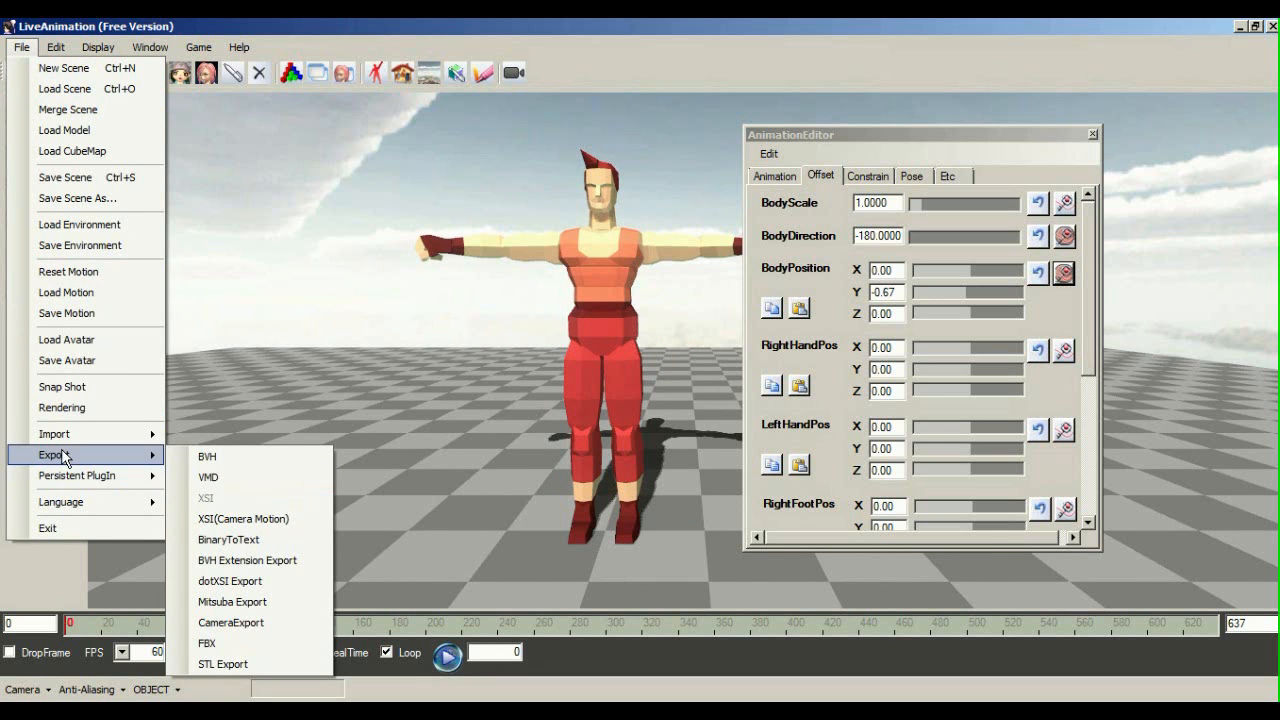
click(57, 50)
click(17, 46)
click(17, 47)
click(23, 48)
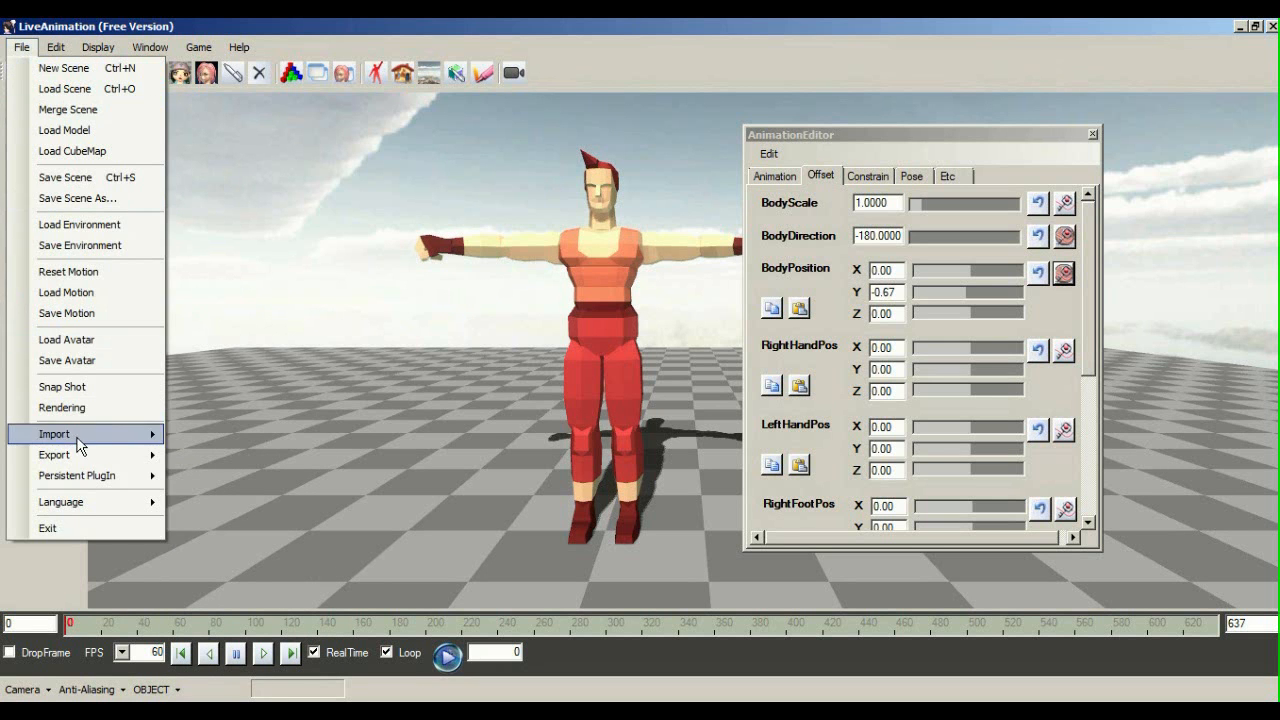
mouse_move(140, 455)
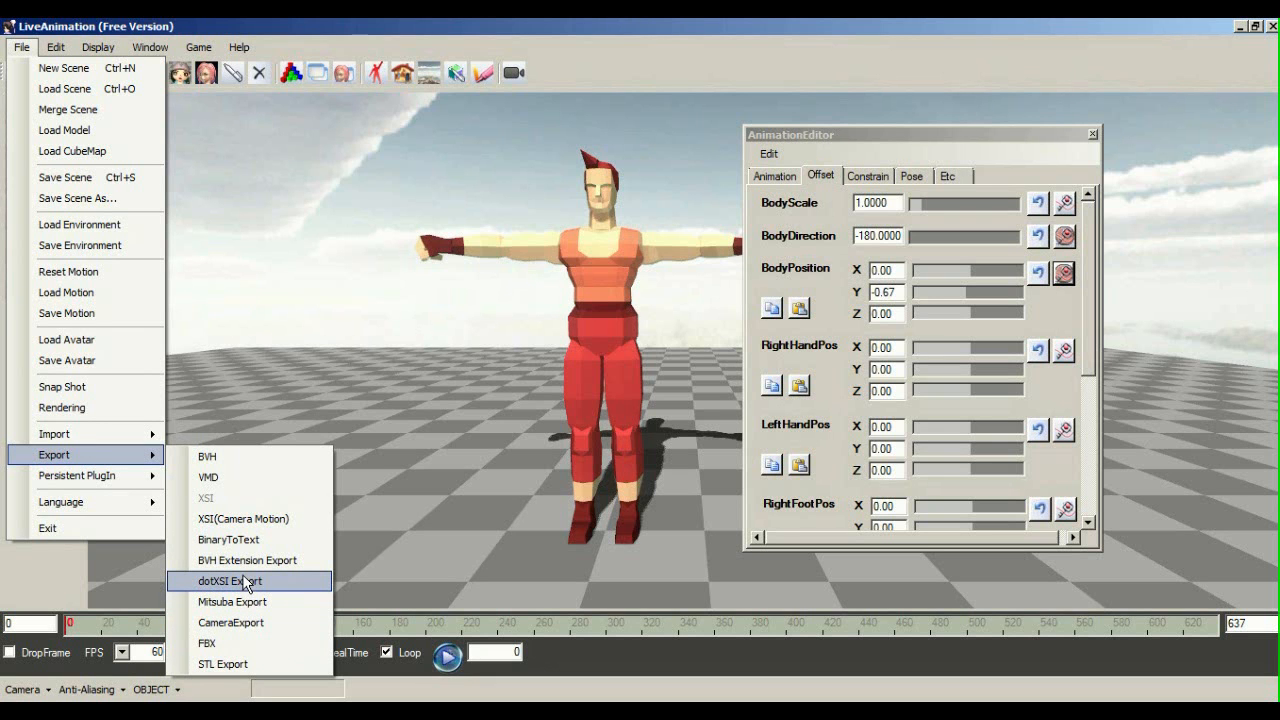
Start a VMD motion export and browse to the MikuMikuDanceE_v803x64 folder
click(250, 481)
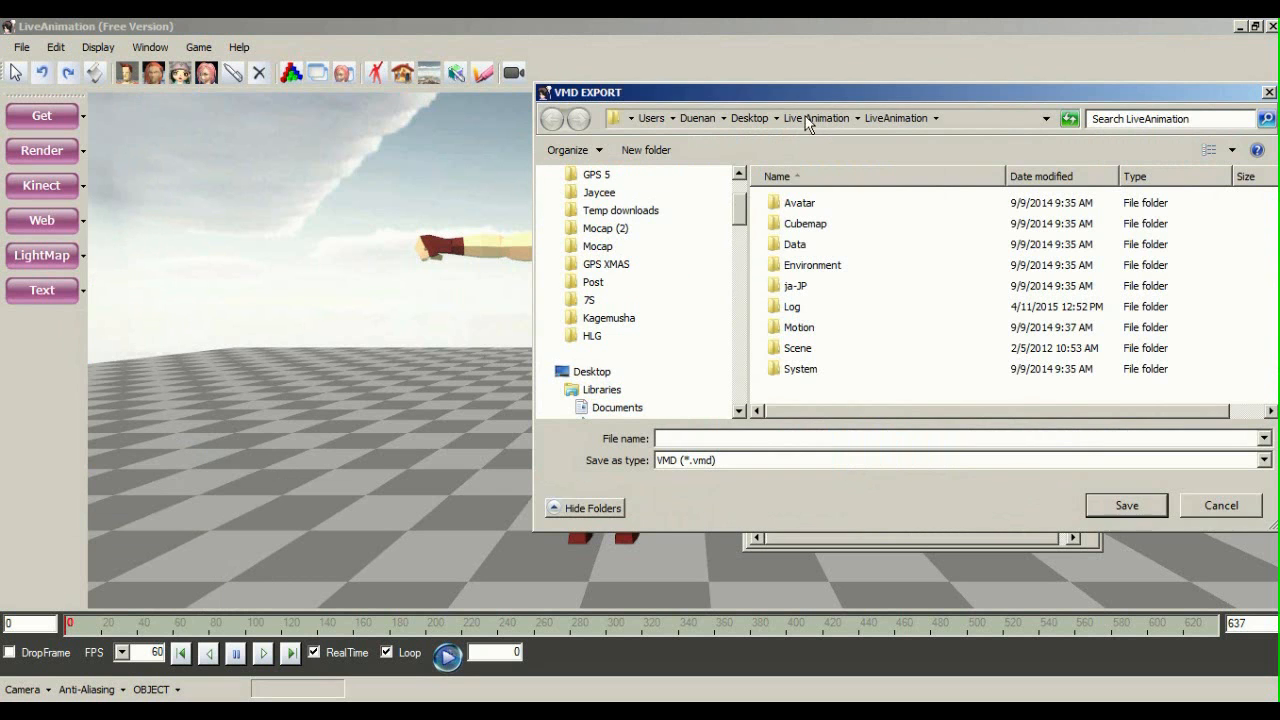
drag(808, 95, 748, 124)
drag(685, 250, 697, 398)
scroll(660, 320, down, 1)
click(630, 257)
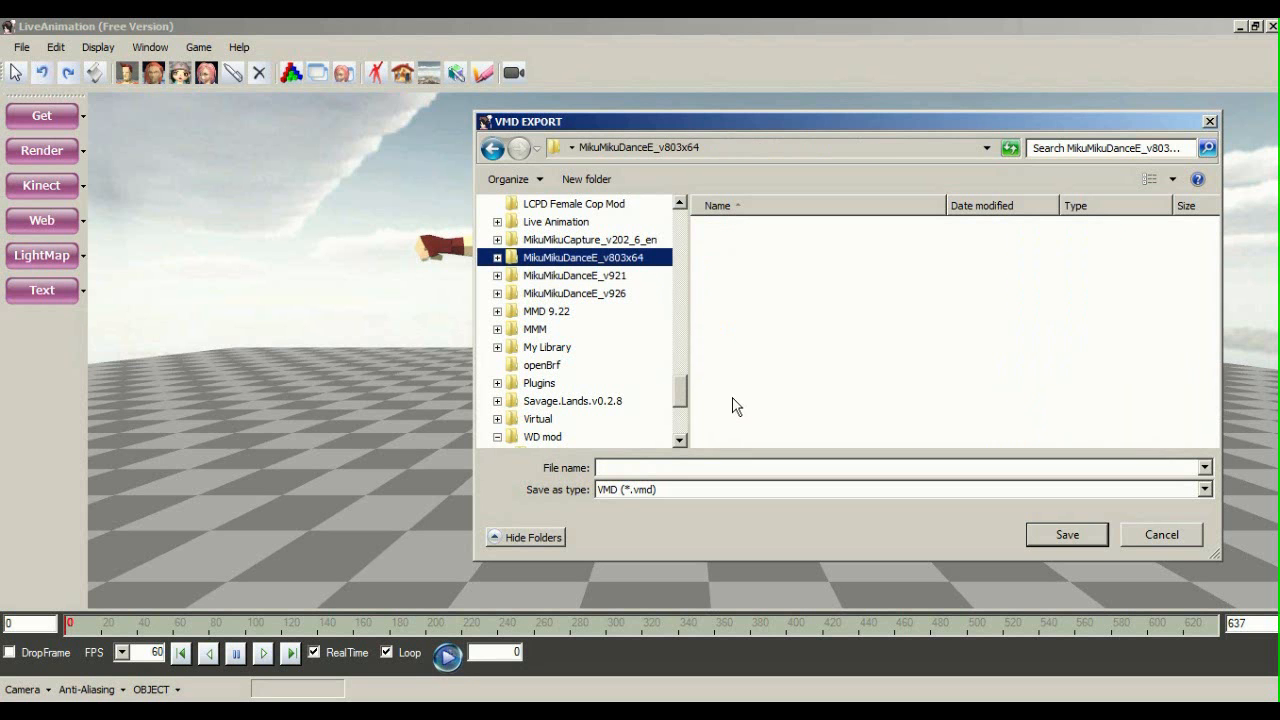
Open UserFile\Motion\HLG and enter the 'Maeko grab su jump off' file name
click(778, 400)
scroll(780, 410, down, 2)
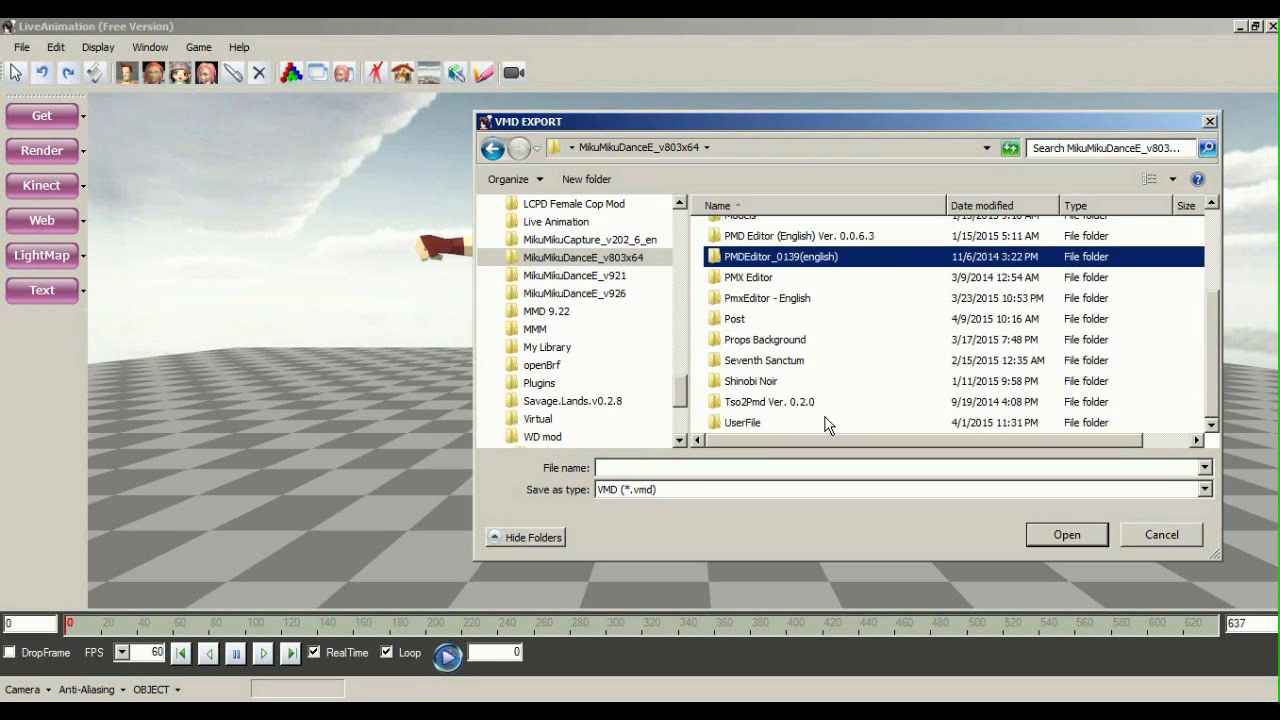
double_click(787, 422)
click(782, 335)
scroll(785, 390, down, 3)
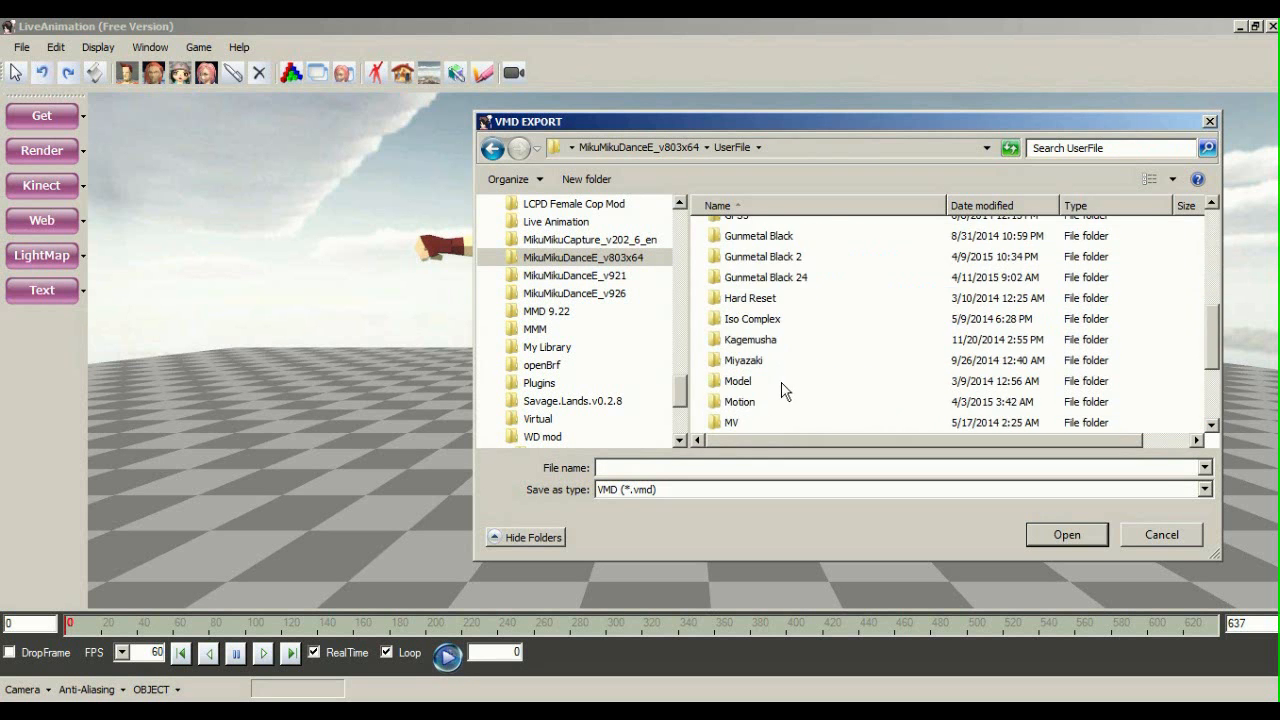
double_click(756, 404)
click(789, 274)
scroll(808, 363, down, 5)
scroll(751, 294, up, 1)
click(739, 289)
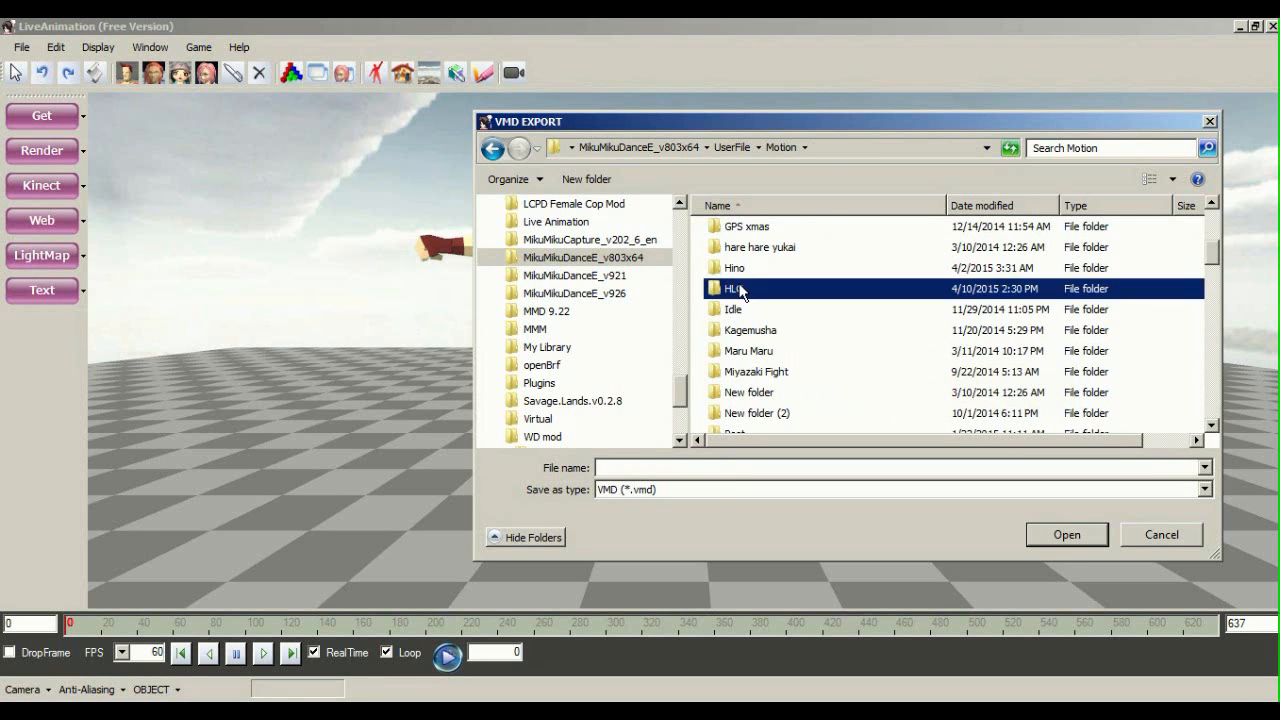
double_click(739, 289)
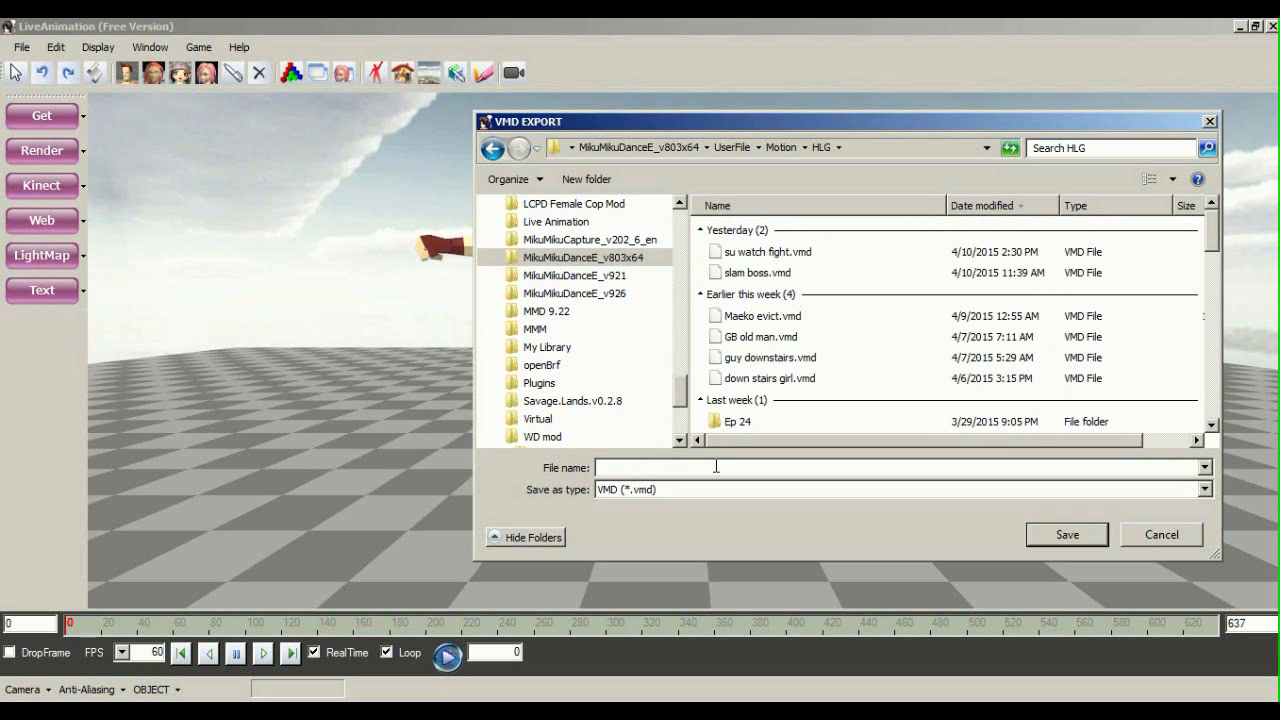
text(Maeko grab su jump off)
Save the VMD file 'Maeko grab su jump off' and reframe the red character
click(1030, 536)
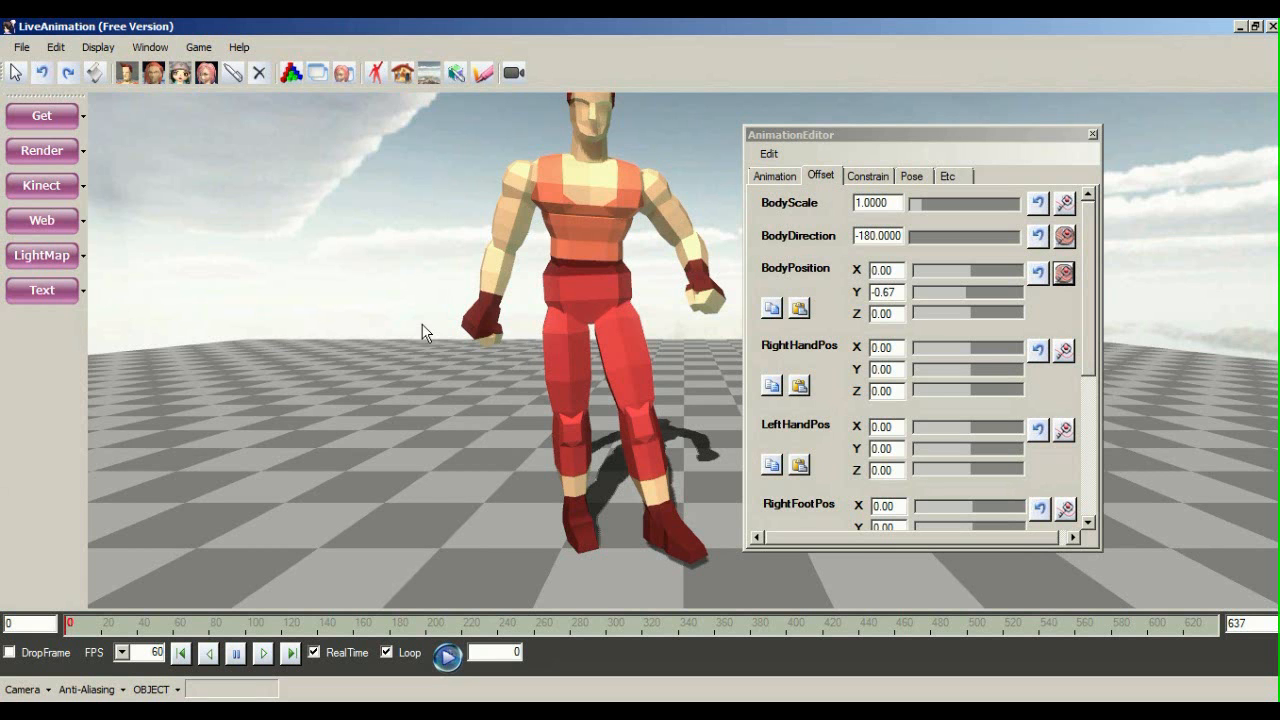
middle_drag(582, 212, 527, 286)
scroll(540, 272, down, 2)
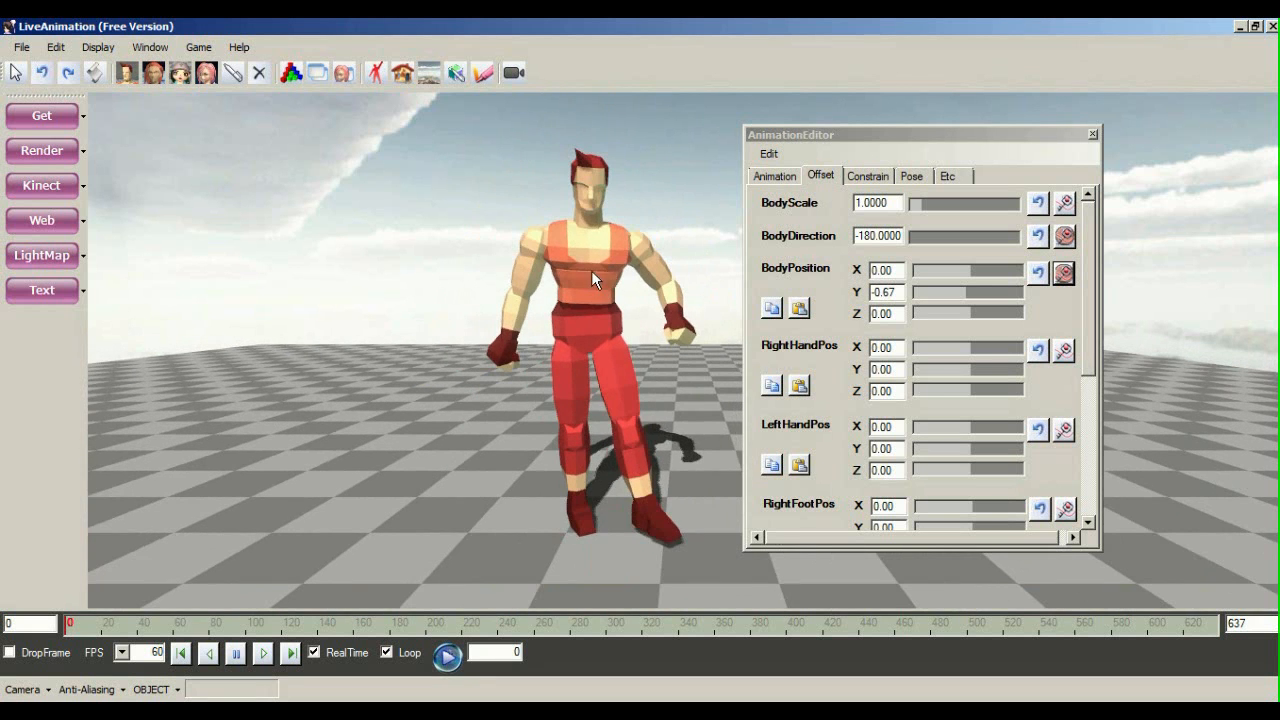
scroll(751, 193, up, 2)
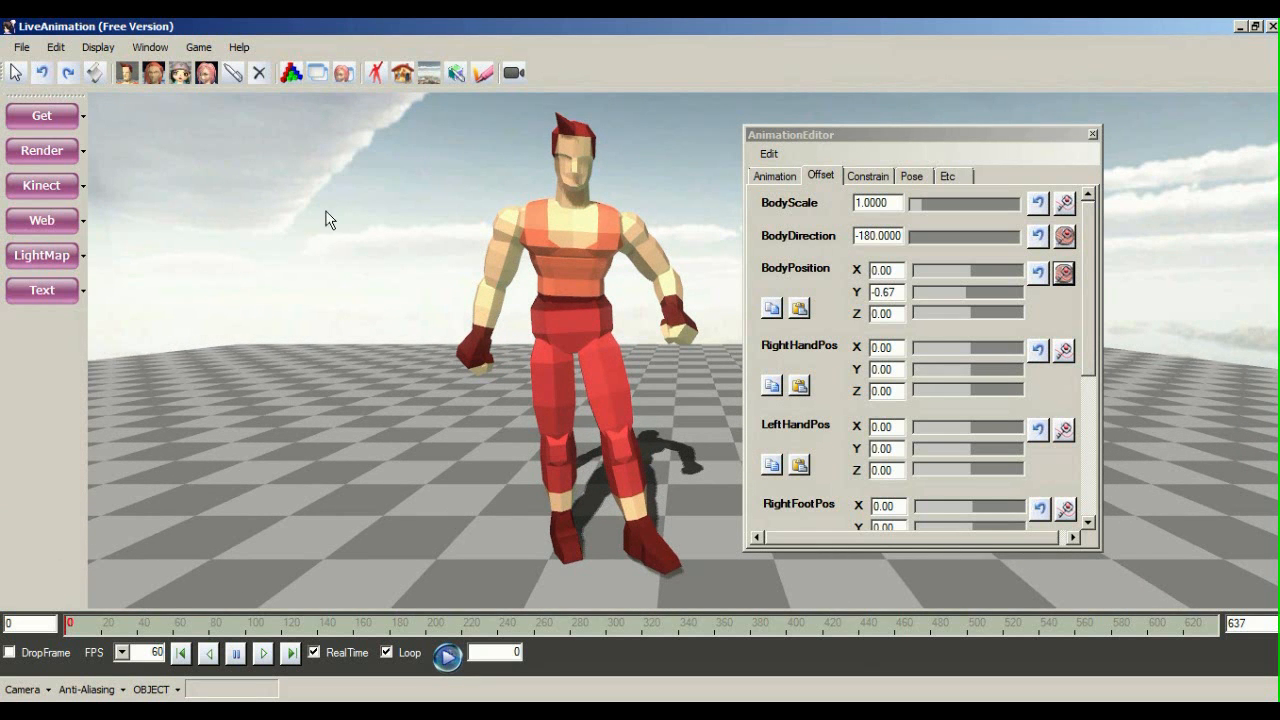
Check the export formats under File > Export, then dismiss the menu
click(21, 47)
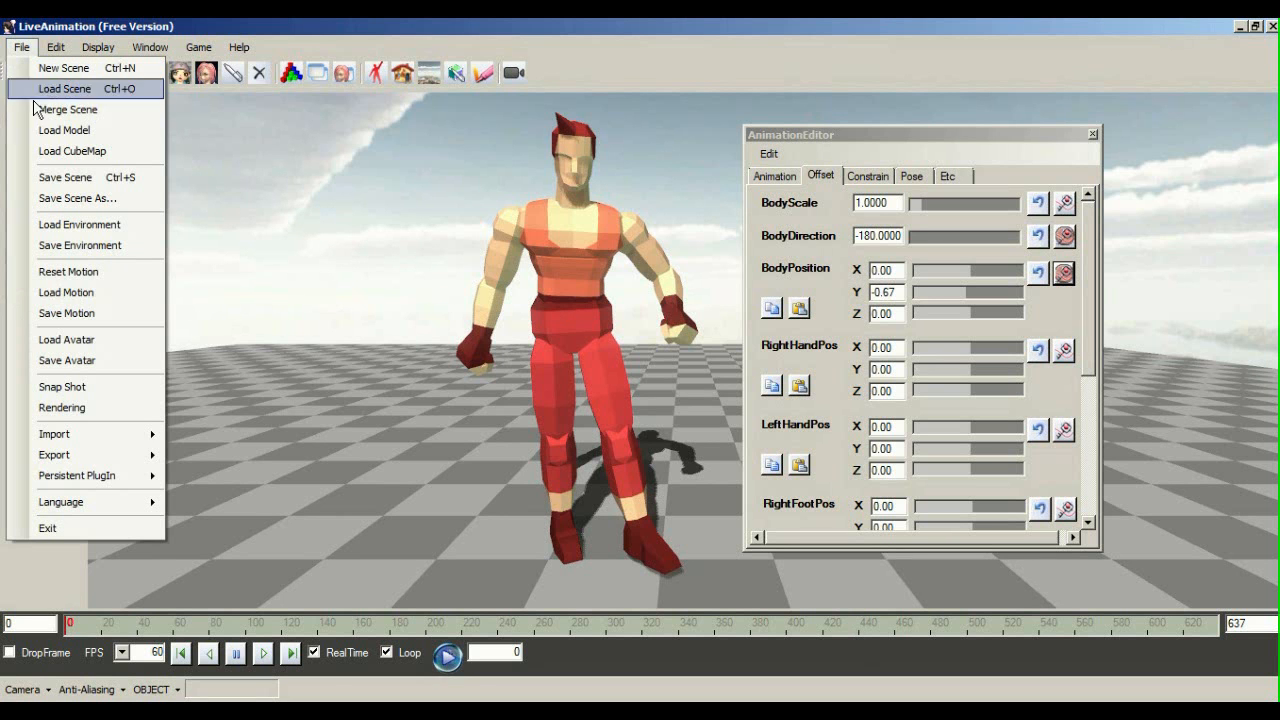
mouse_move(100, 464)
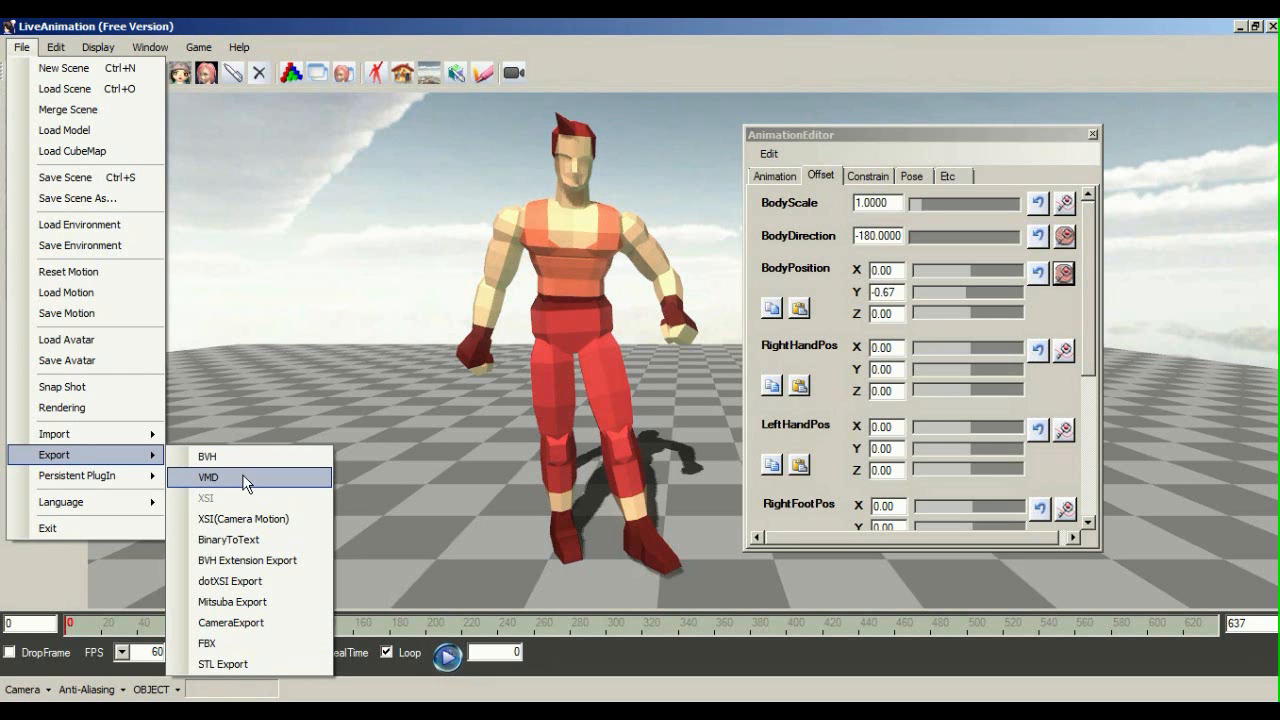
click(340, 312)
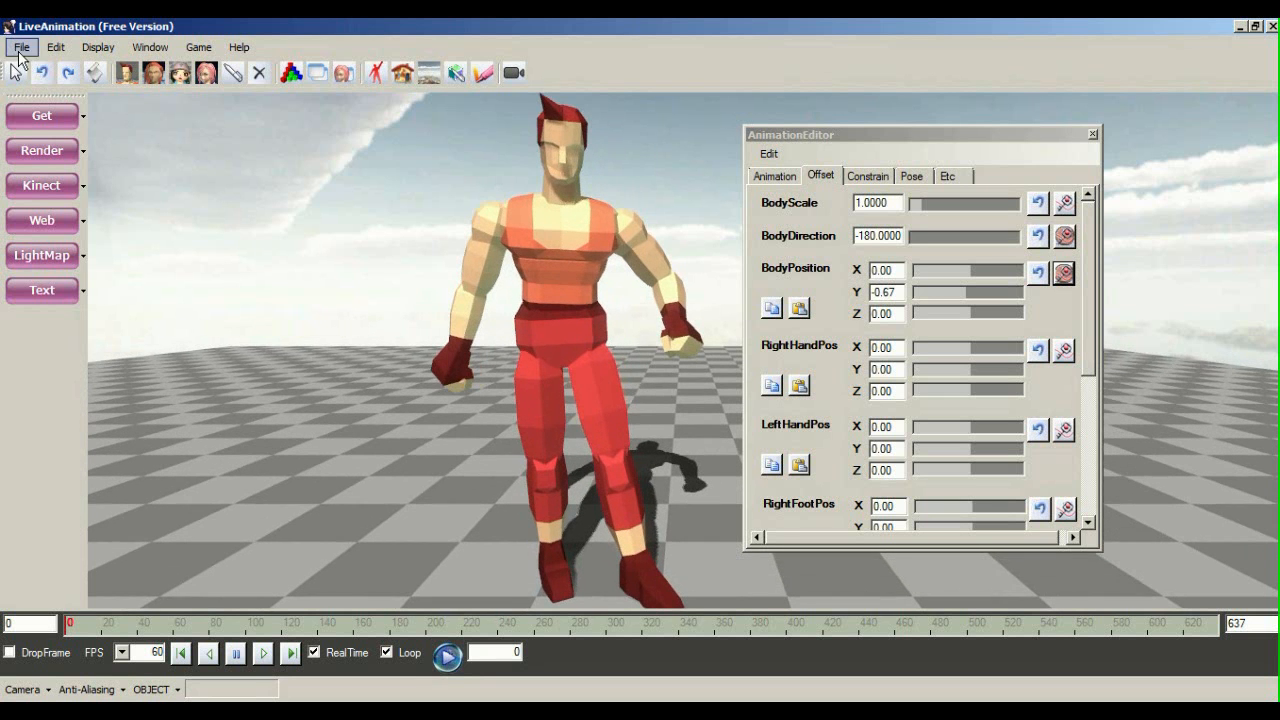
Reframe the view closer on the red character and reopen the File menu
middle_drag(472, 284, 345, 254)
scroll(383, 305, up, 3)
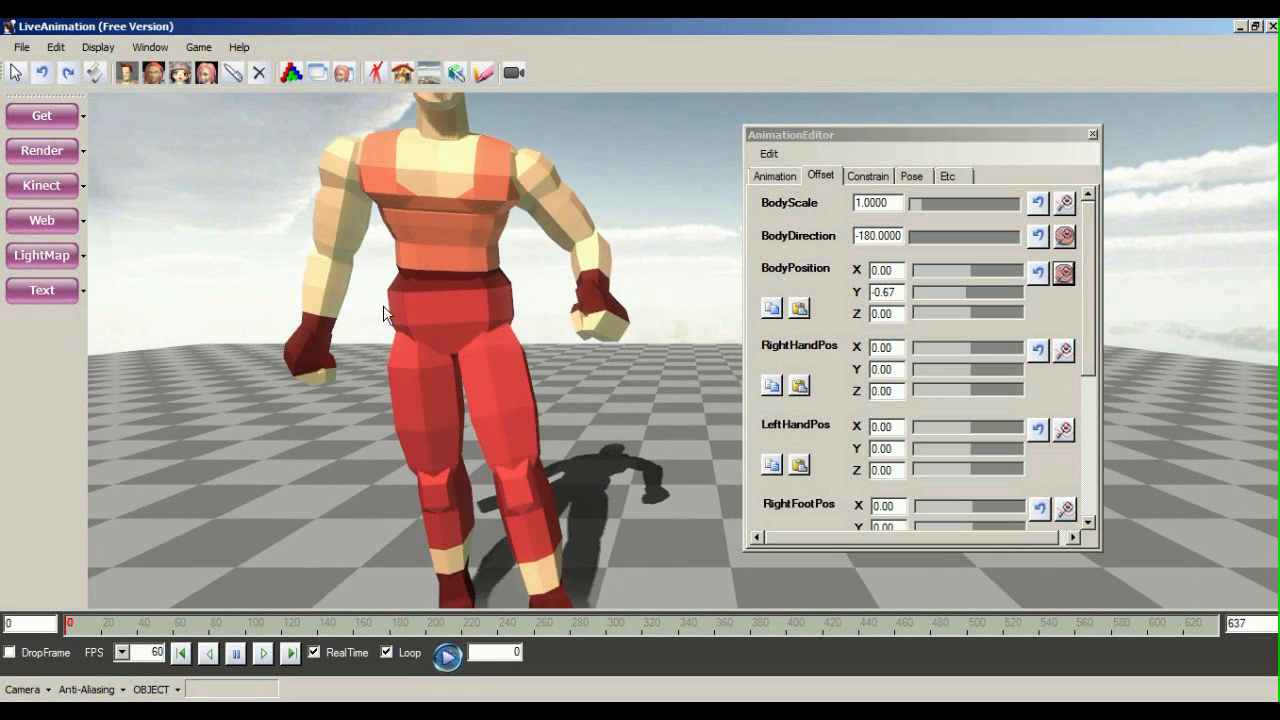
scroll(390, 310, down, 4)
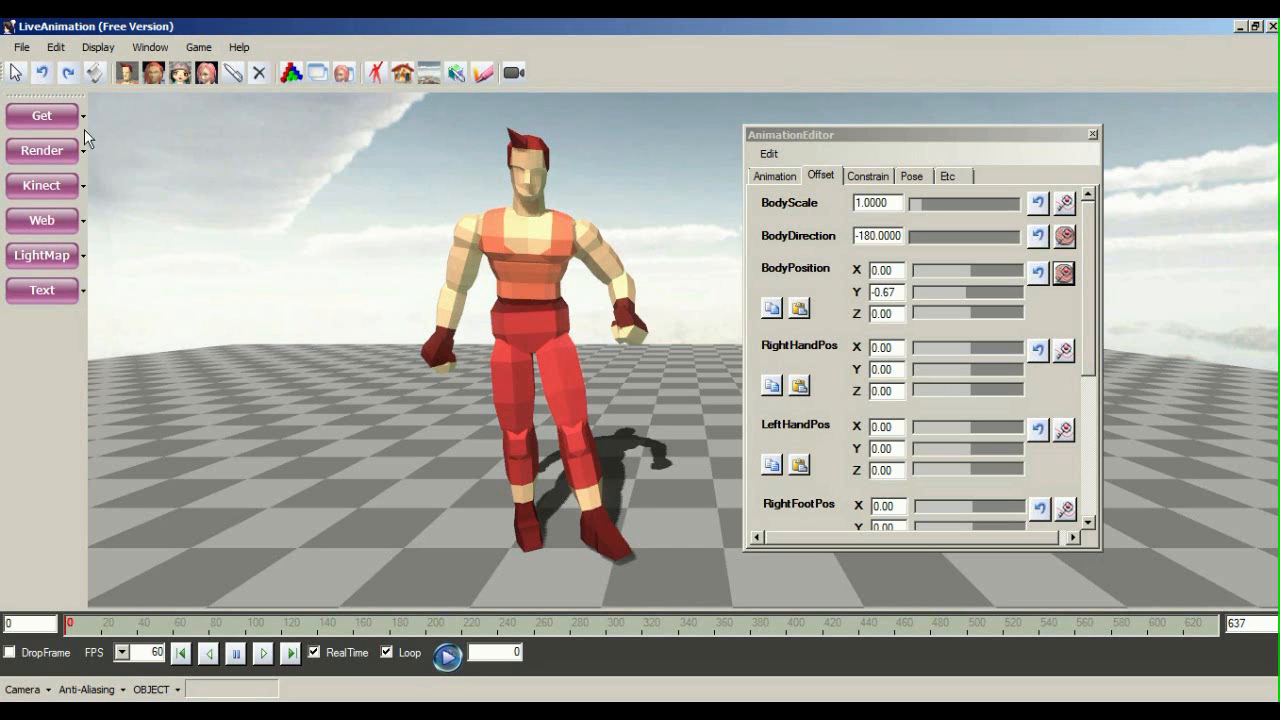
middle_drag(519, 430, 544, 456)
scroll(414, 250, up, 2)
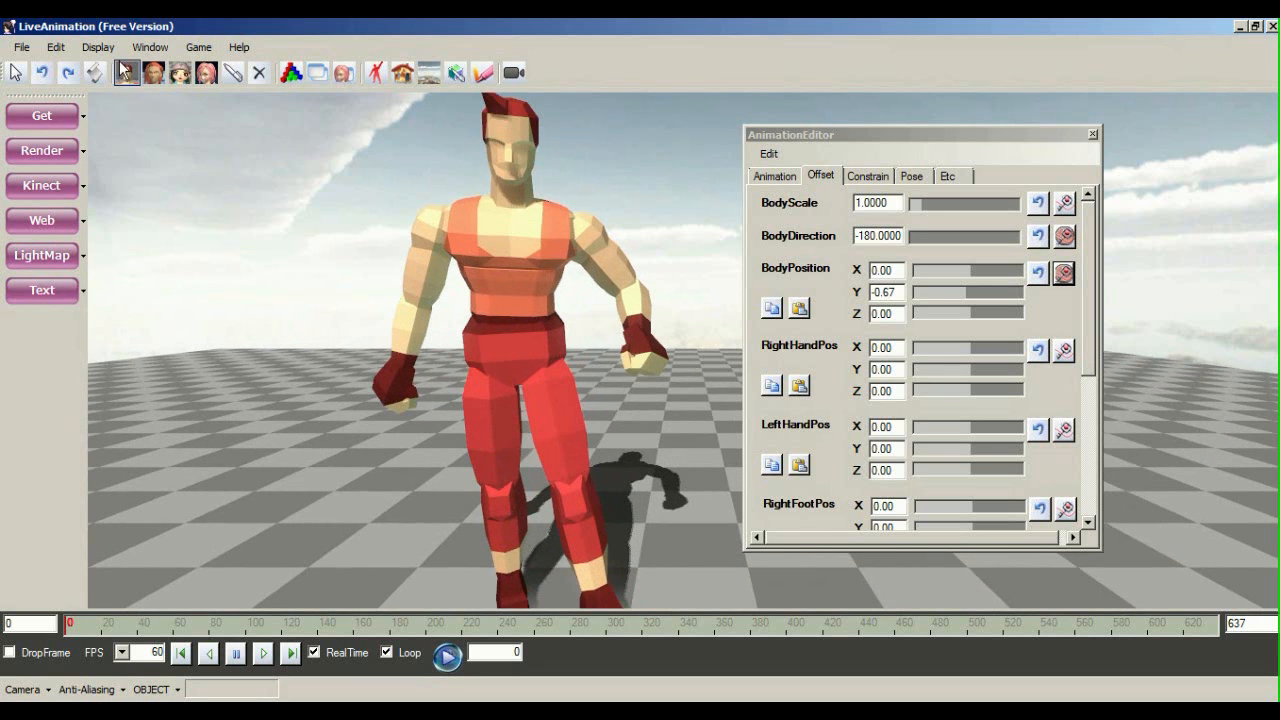
click(21, 47)
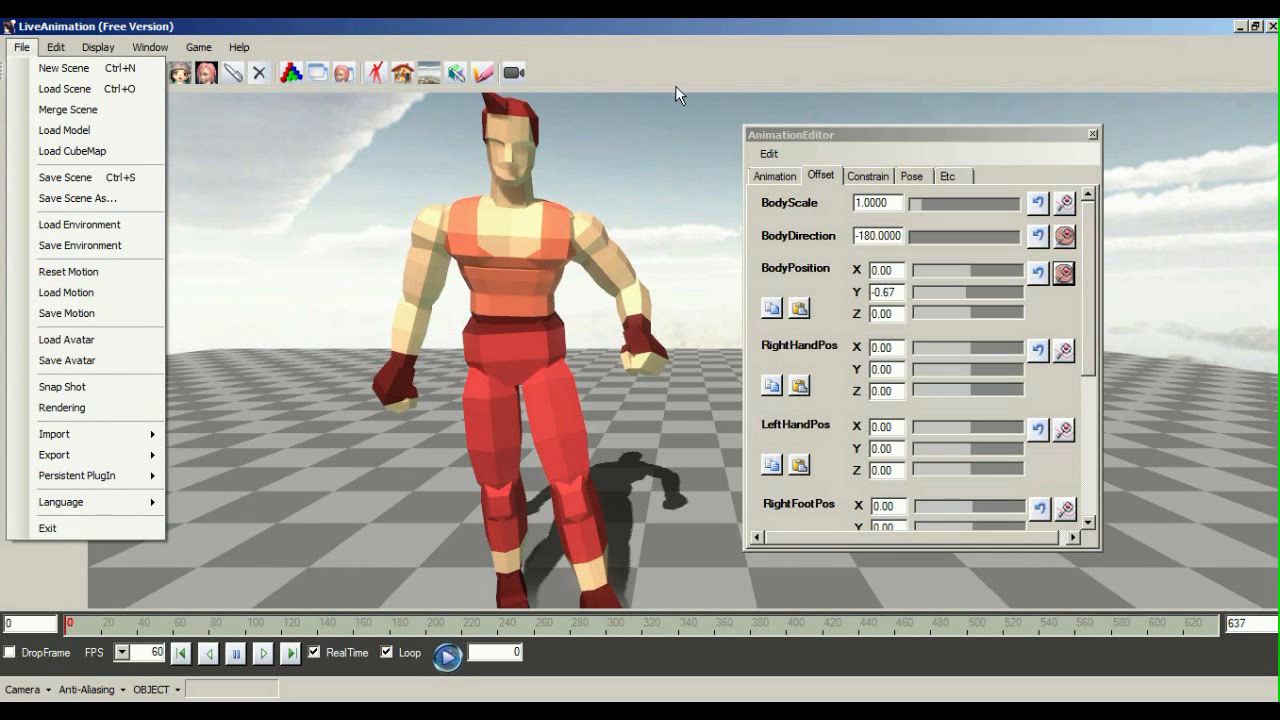
Dismiss the File menu, reopen it to look at Save Scene, then close it
key(Escape)
click(22, 49)
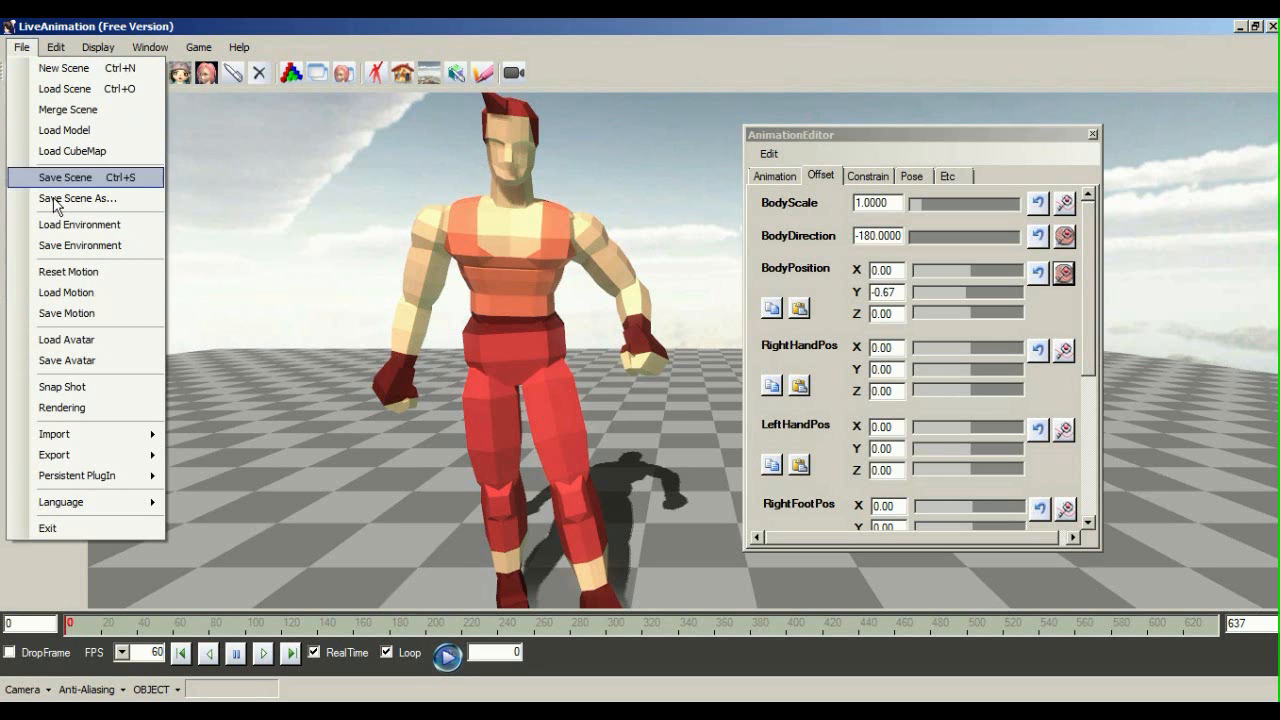
click(712, 40)
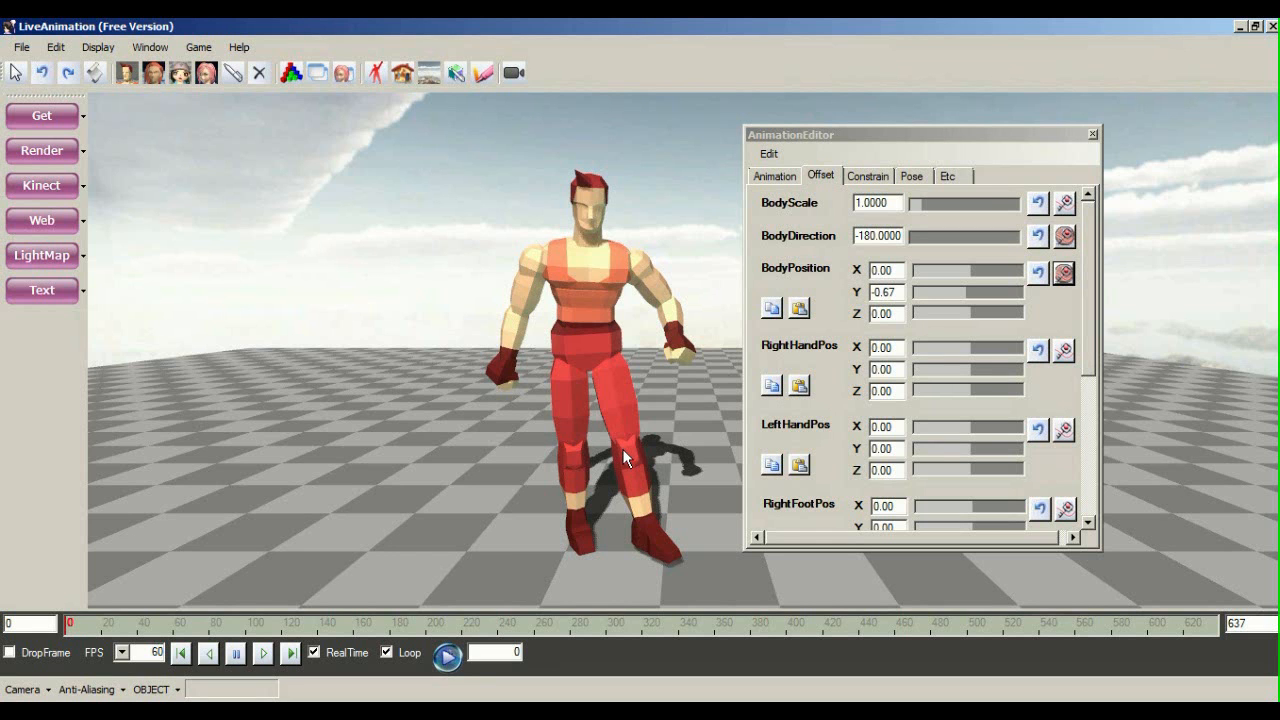
Play the motion, pause at frame 174, then turn to MikuMikuDance's three-character city scene
click(447, 655)
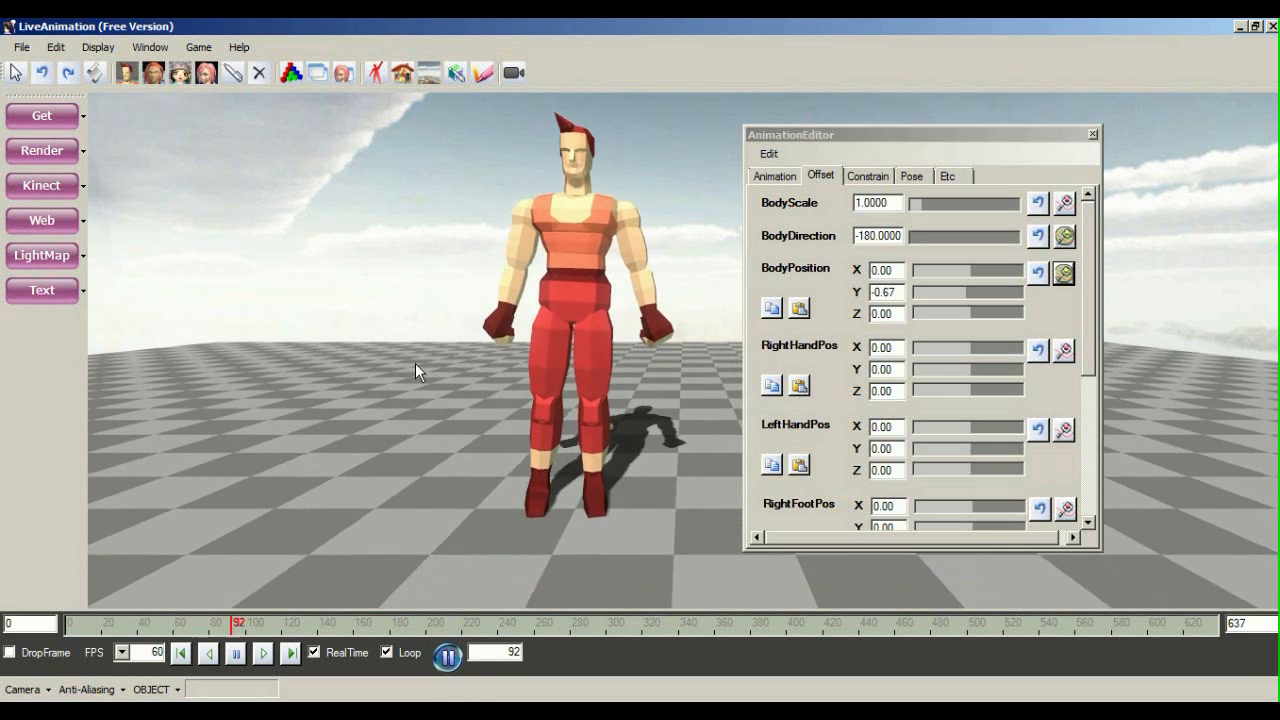
click(447, 655)
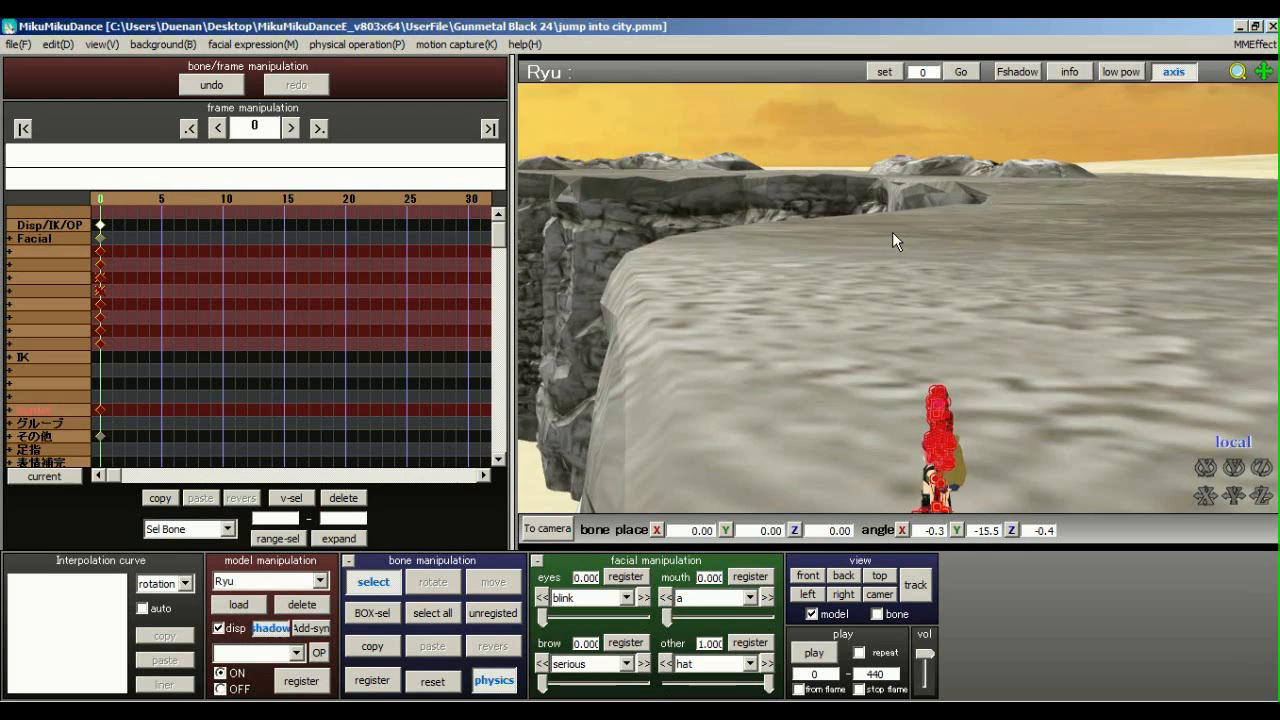
right_drag(892, 232, 780, 228)
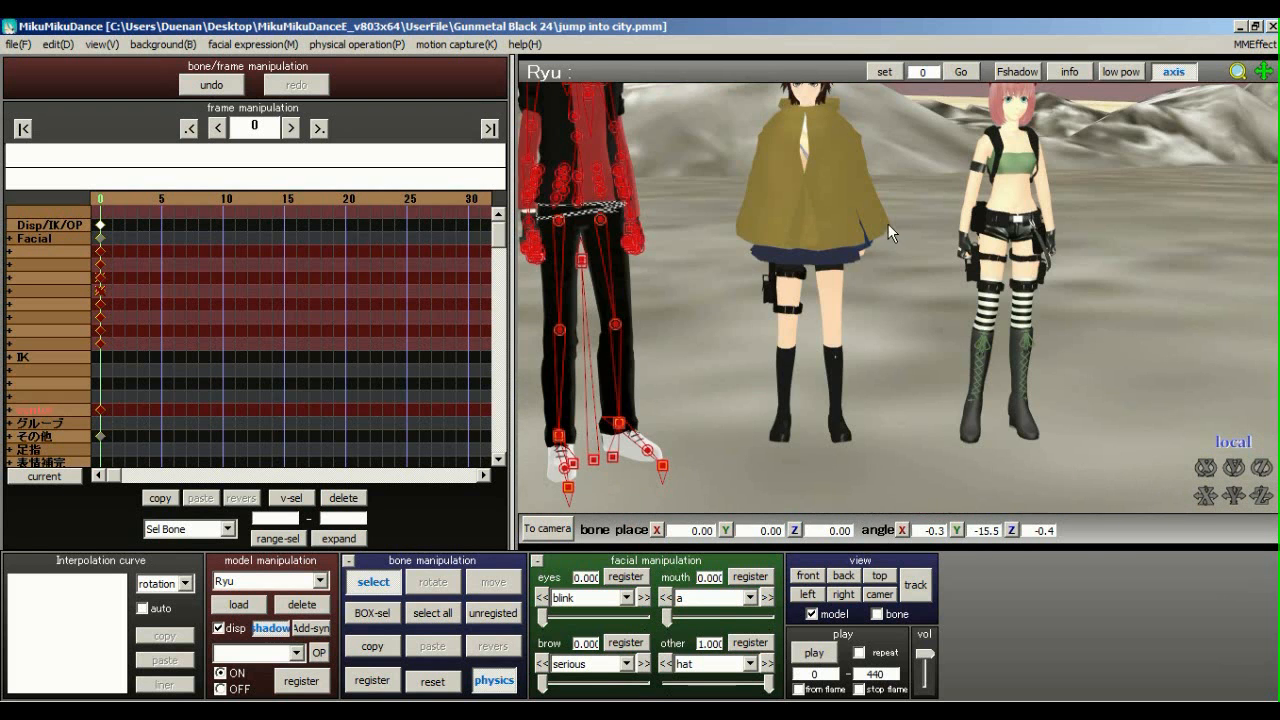
Choose Maeko Tactical cape in the model manipulation dropdown
scroll(880, 215, down, 2)
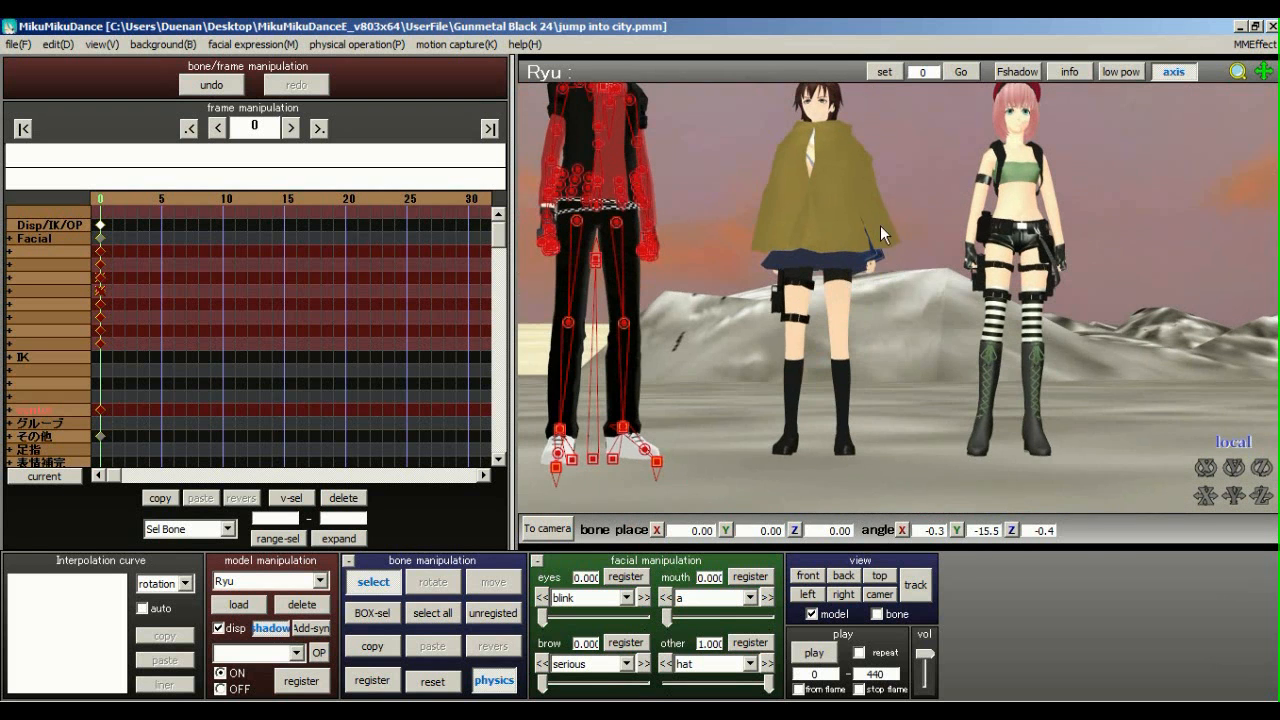
scroll(915, 325, up, 3)
scroll(918, 331, up, 1)
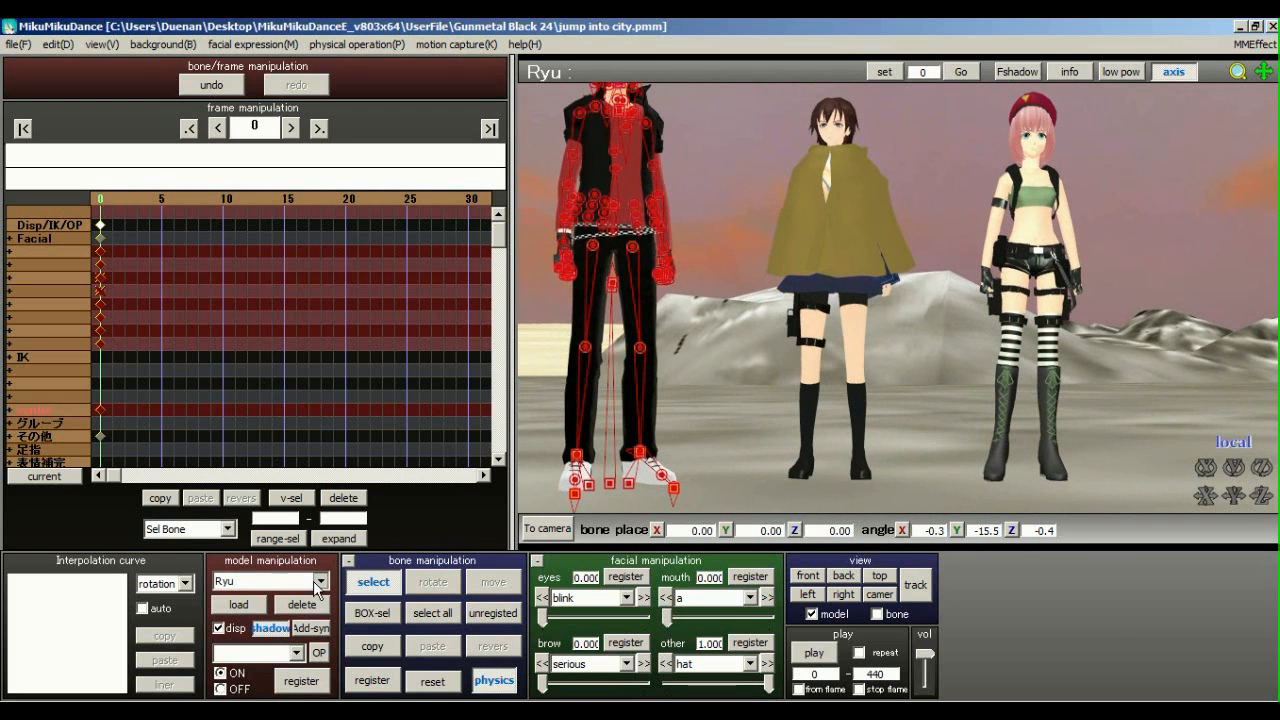
click(320, 581)
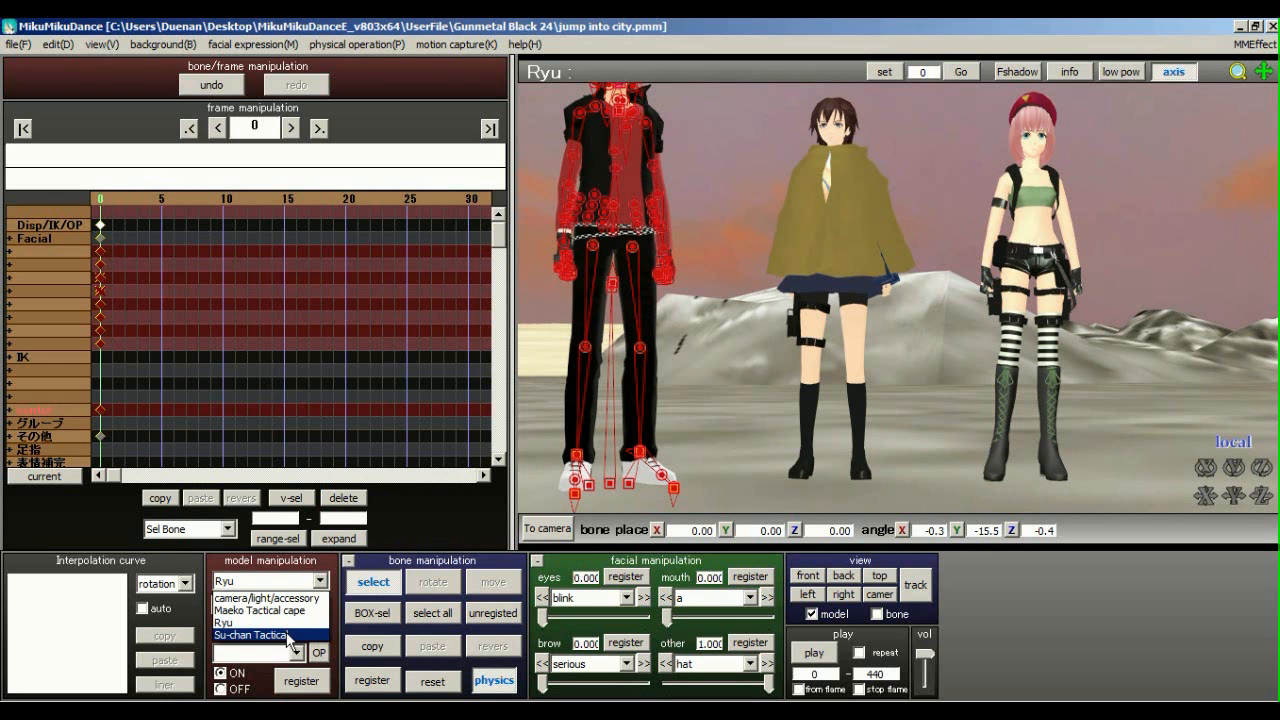
click(262, 610)
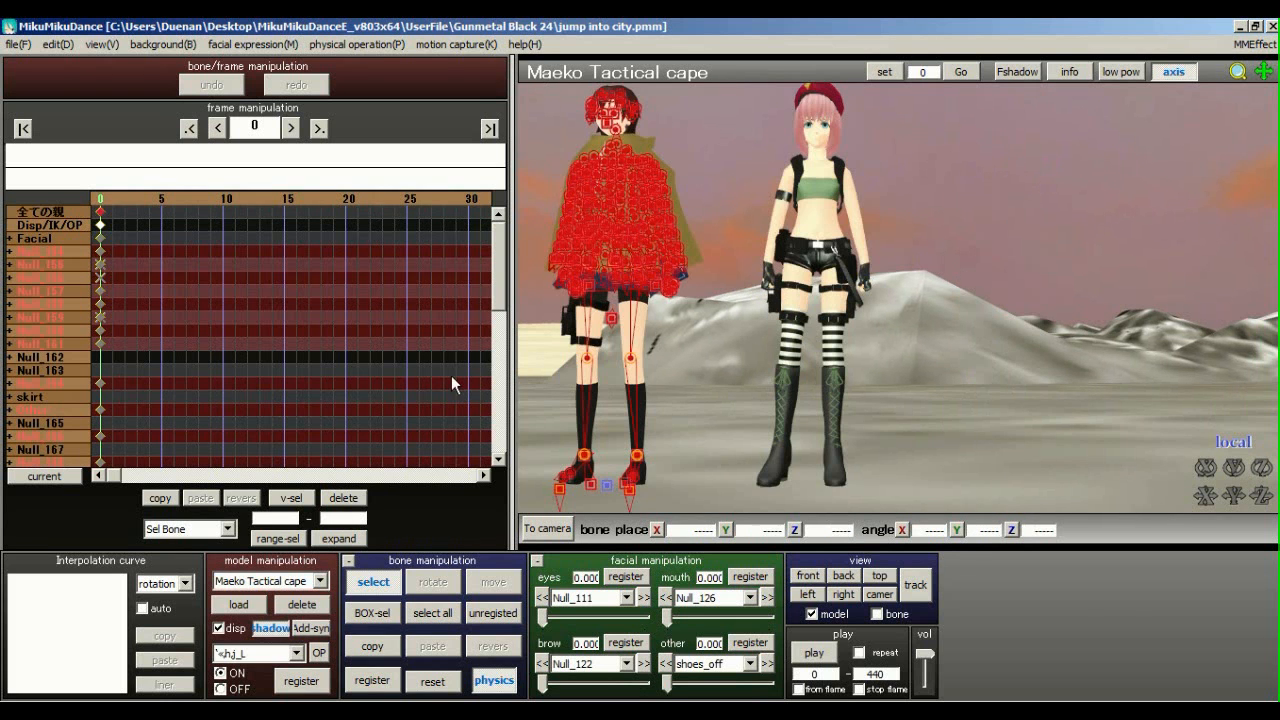
Pan, zoom and orbit the view around Ryu, the three models and the caped model
scroll(967, 300, down, 3)
middle_drag(967, 300, 1117, 300)
scroll(1050, 302, down, 1)
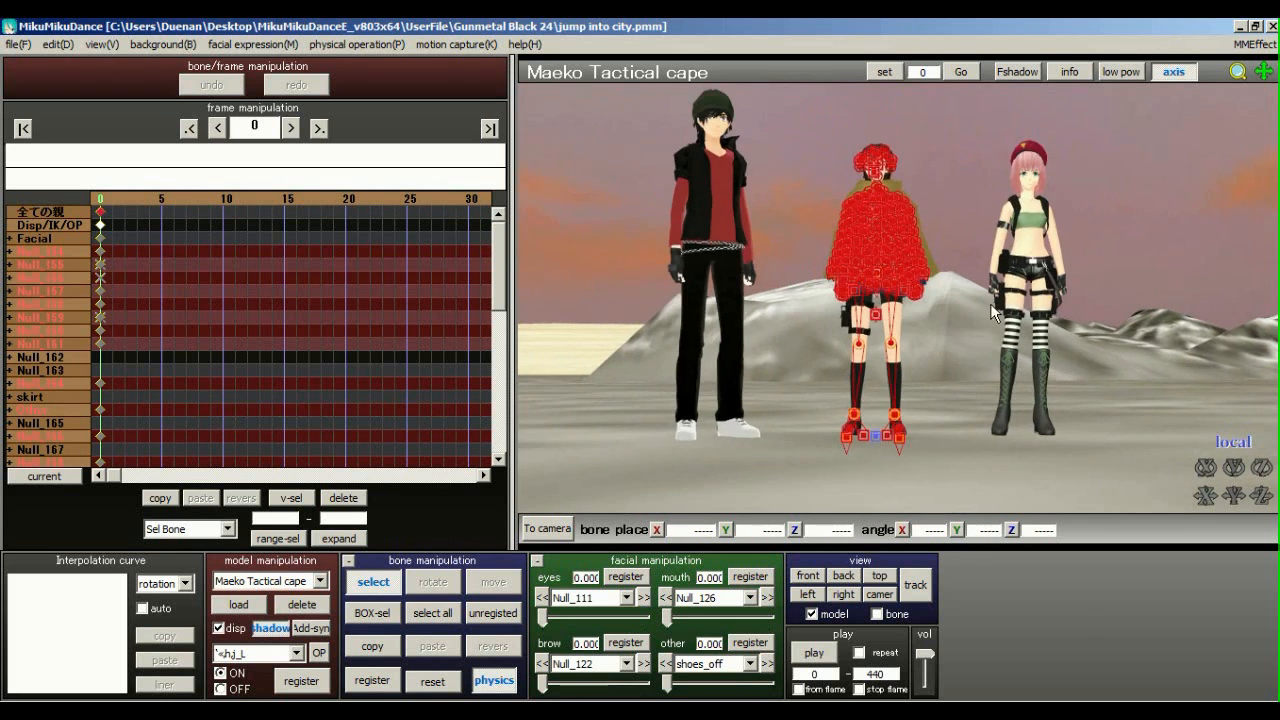
middle_drag(801, 325, 752, 337)
scroll(795, 323, up, 3)
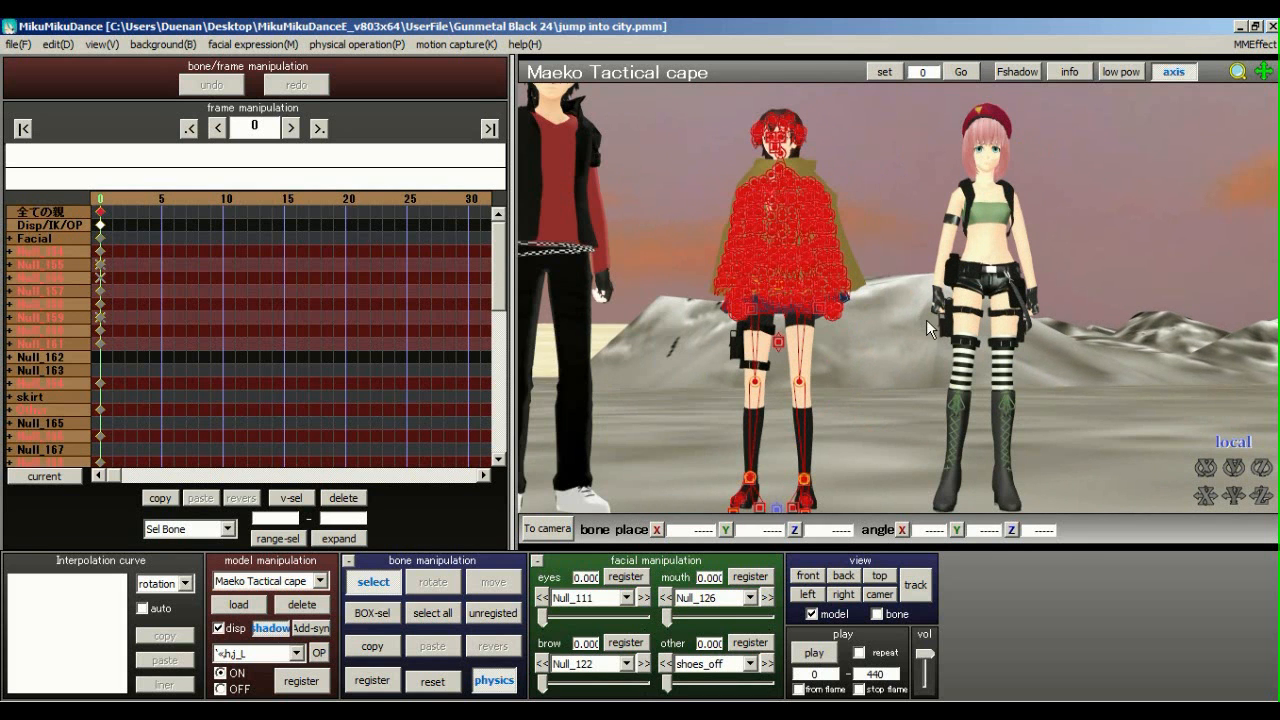
middle_drag(926, 319, 950, 344)
scroll(930, 343, down, 3)
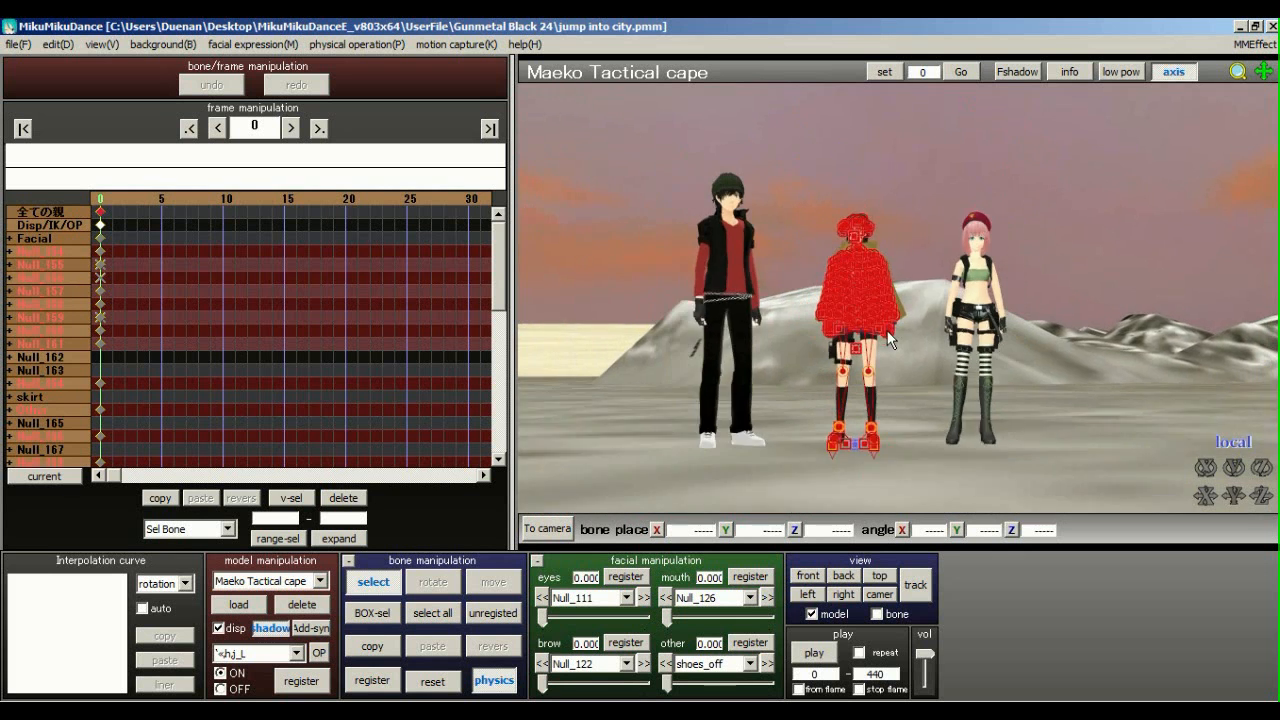
right_drag(954, 365, 899, 298)
right_drag(786, 304, 718, 448)
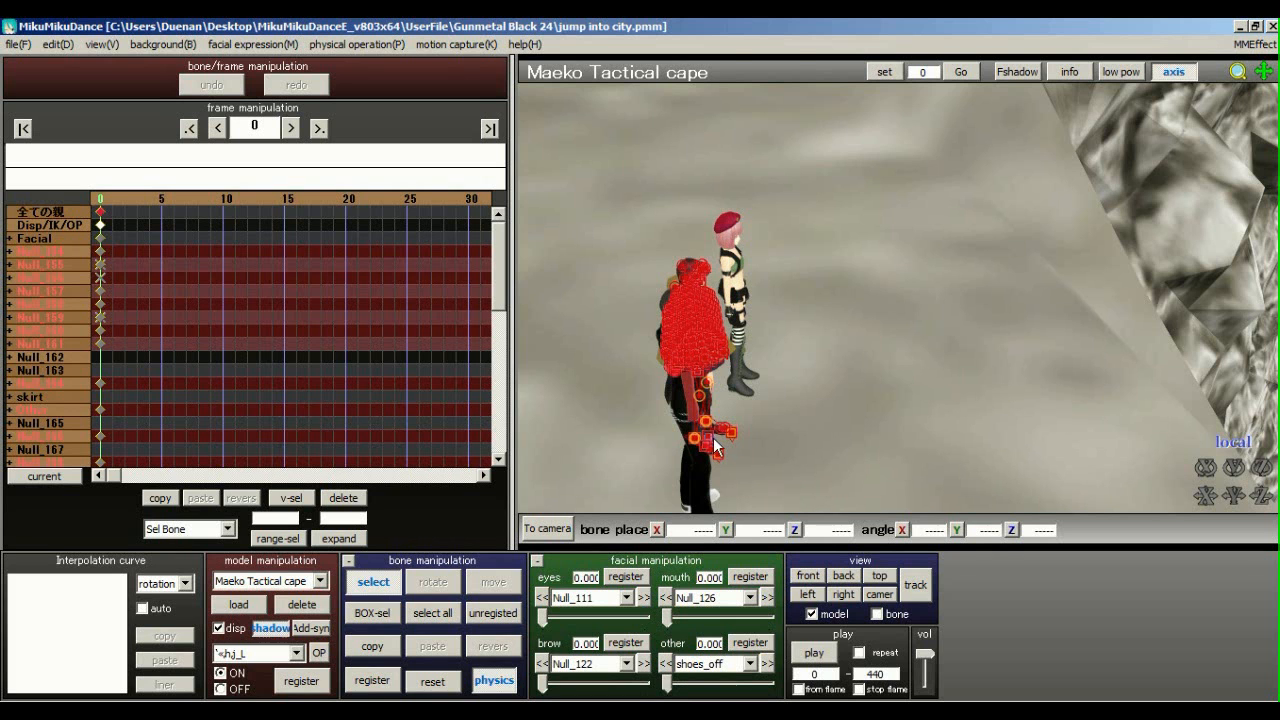
Select the 全ての親 bone and slide the cape model sideways along X beside Ryu
click(716, 447)
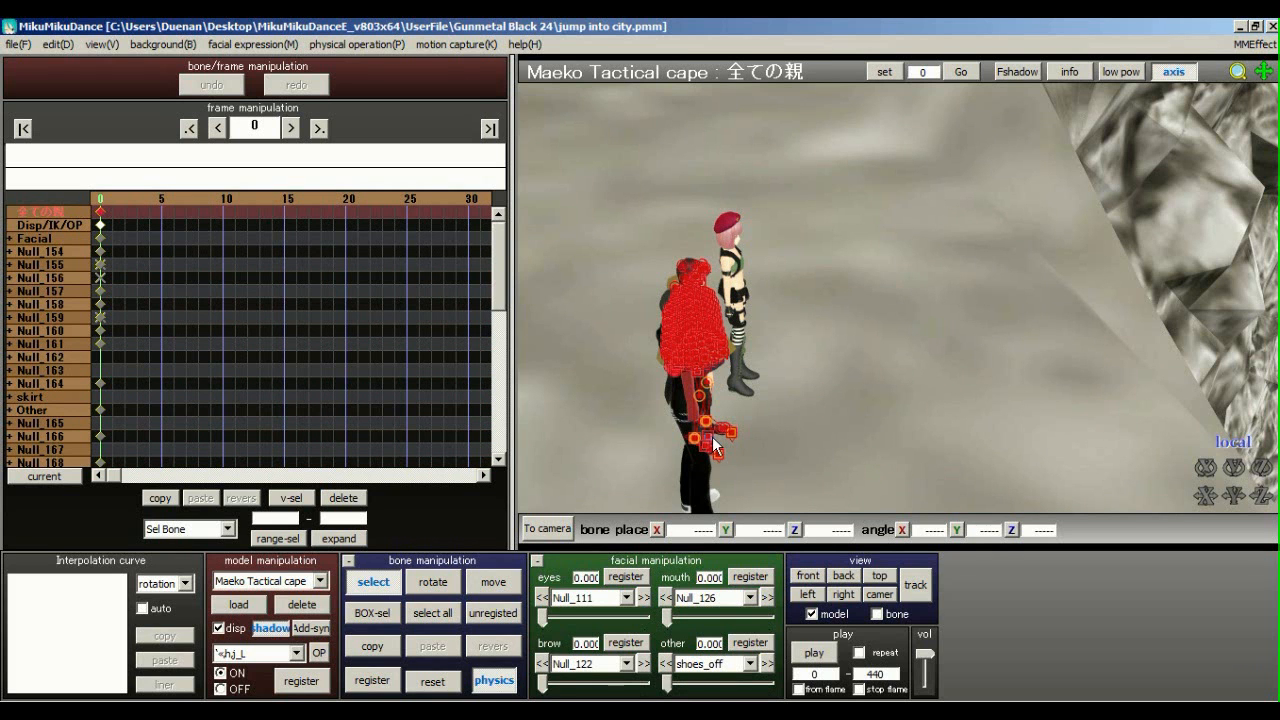
click(376, 572)
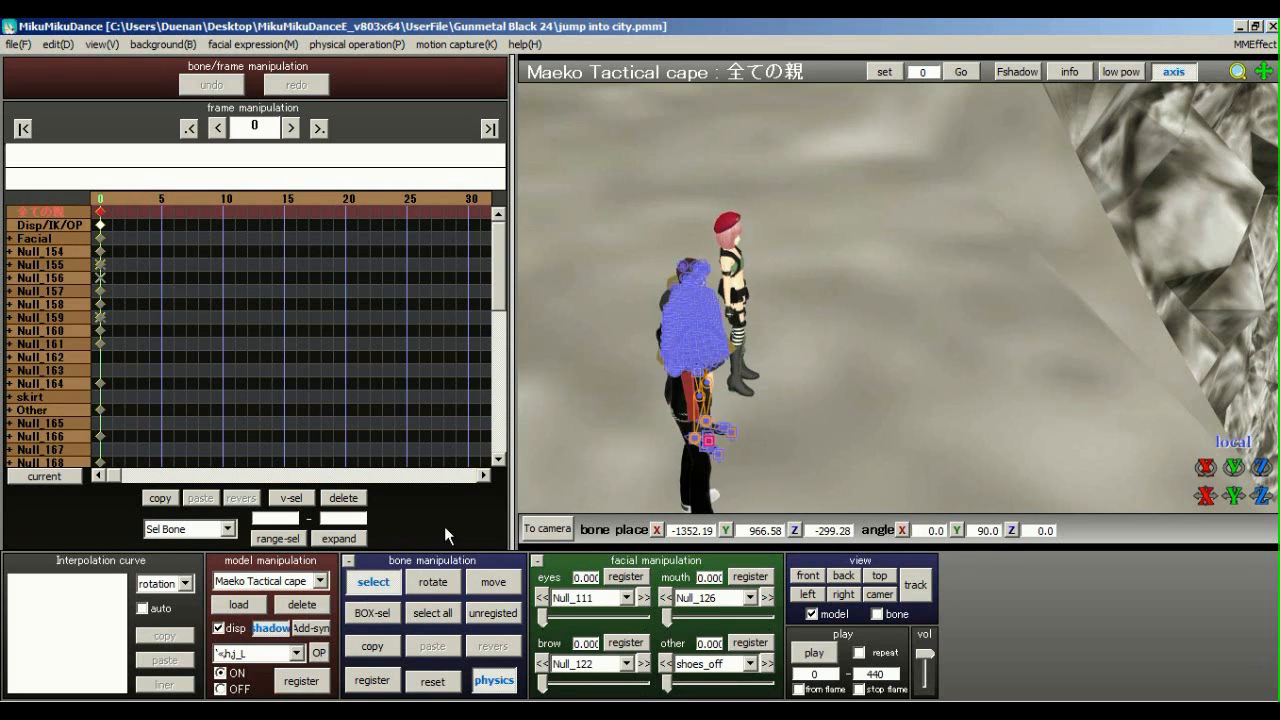
click(482, 586)
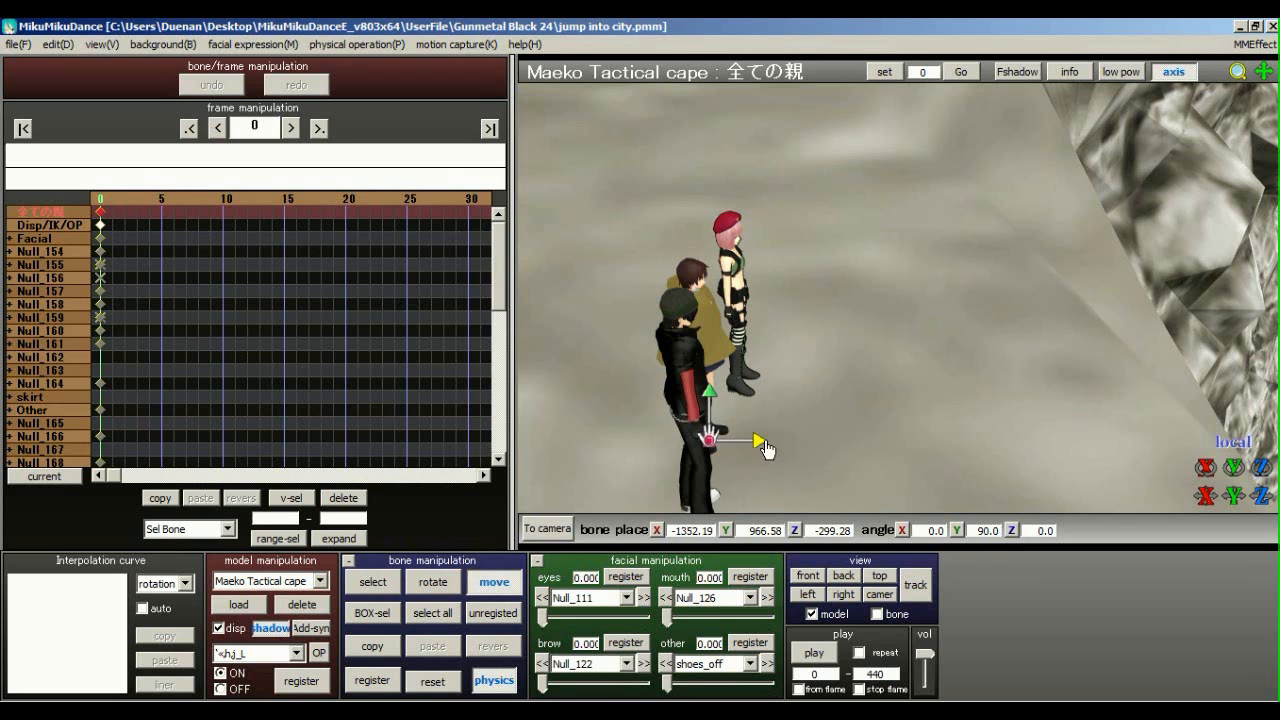
drag(764, 448, 919, 452)
key(ctrl+z)
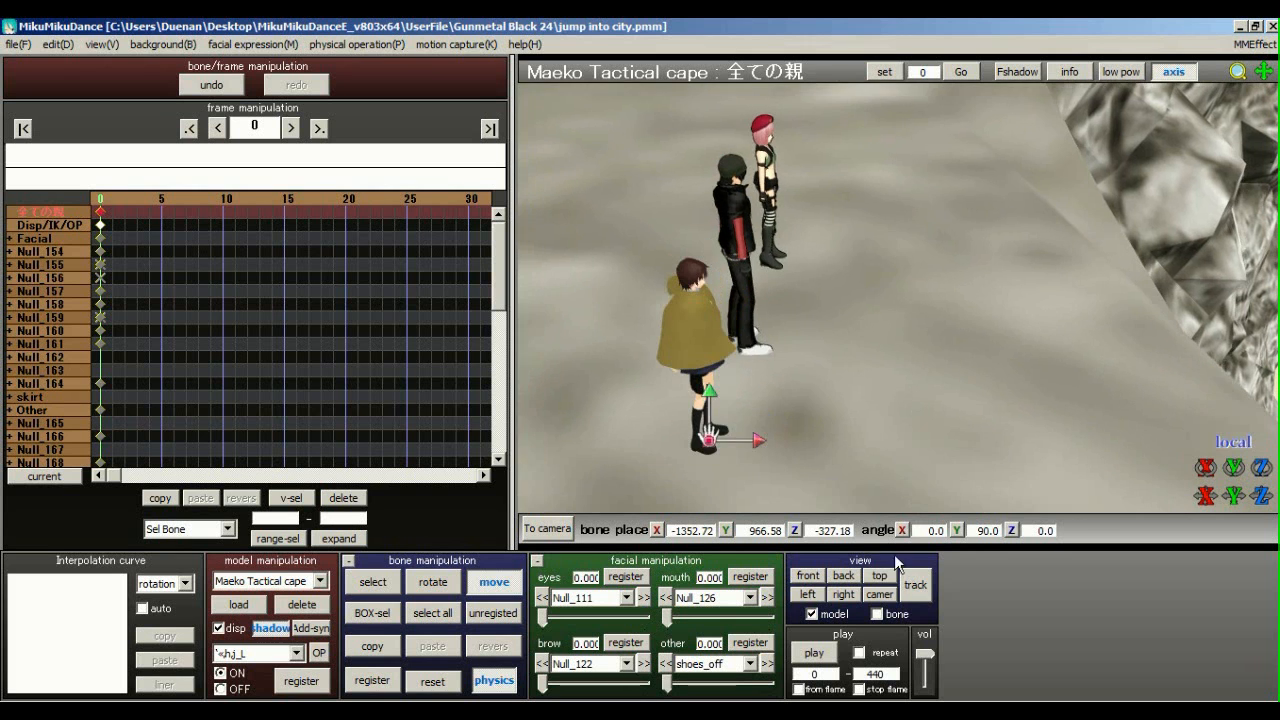
click(879, 594)
click(926, 586)
middle_drag(888, 303, 724, 234)
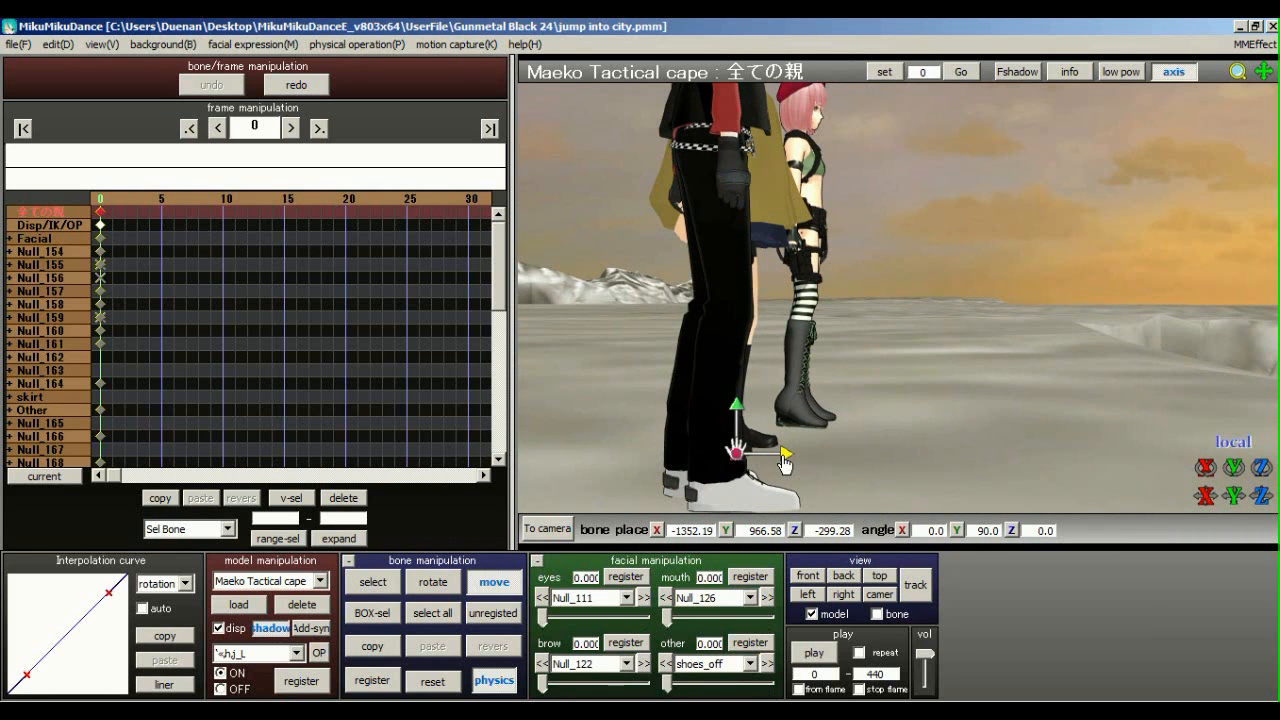
drag(785, 461, 1212, 474)
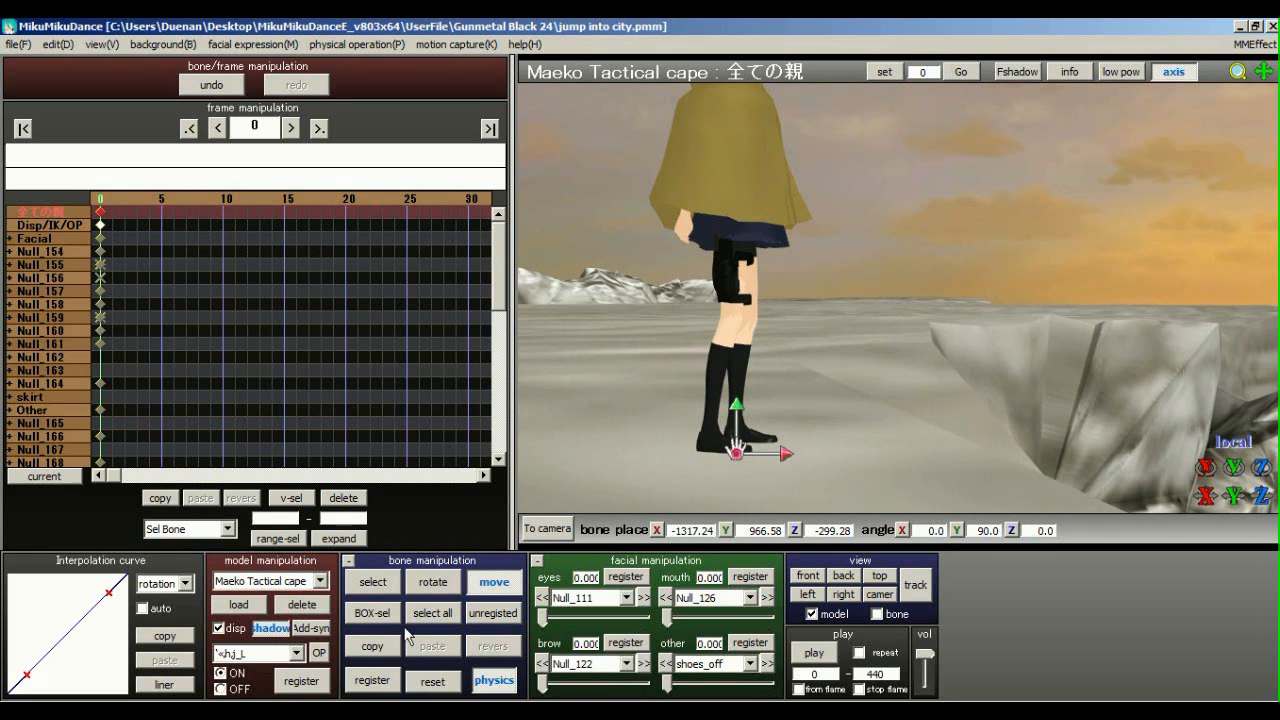
Select all the cape model's bones, orbit the view, then select only the root bone
click(440, 615)
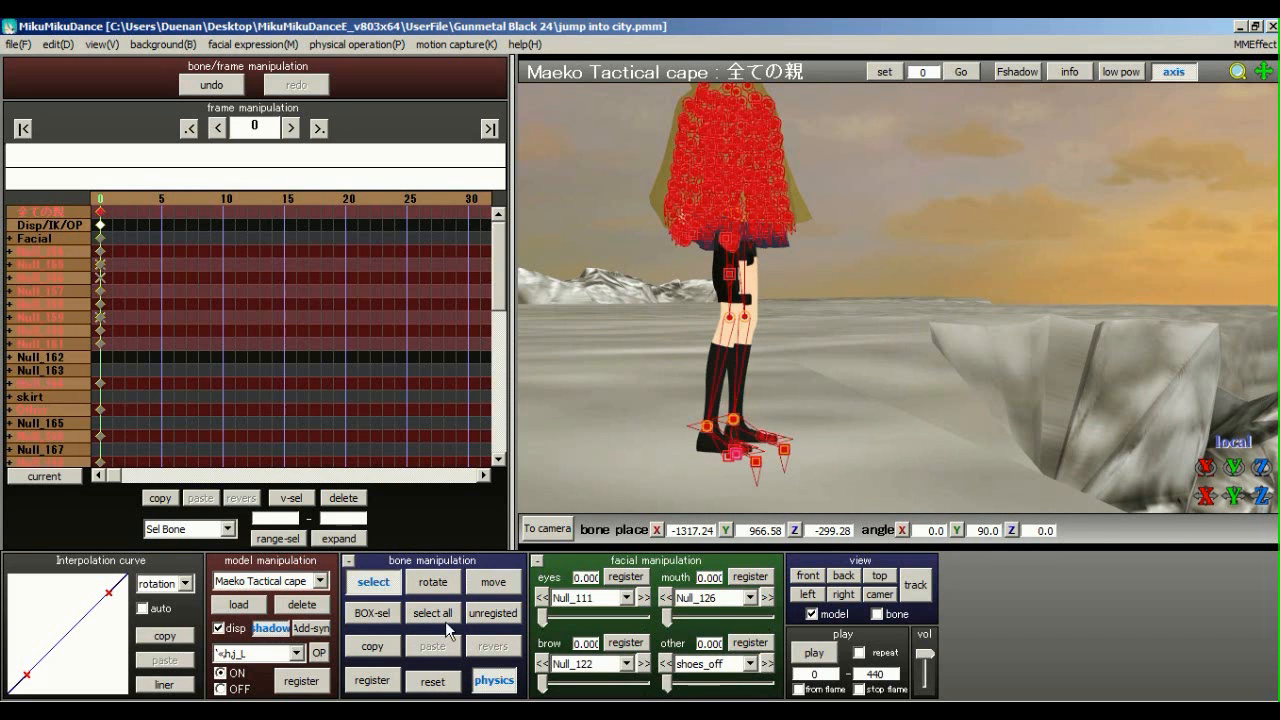
click(375, 680)
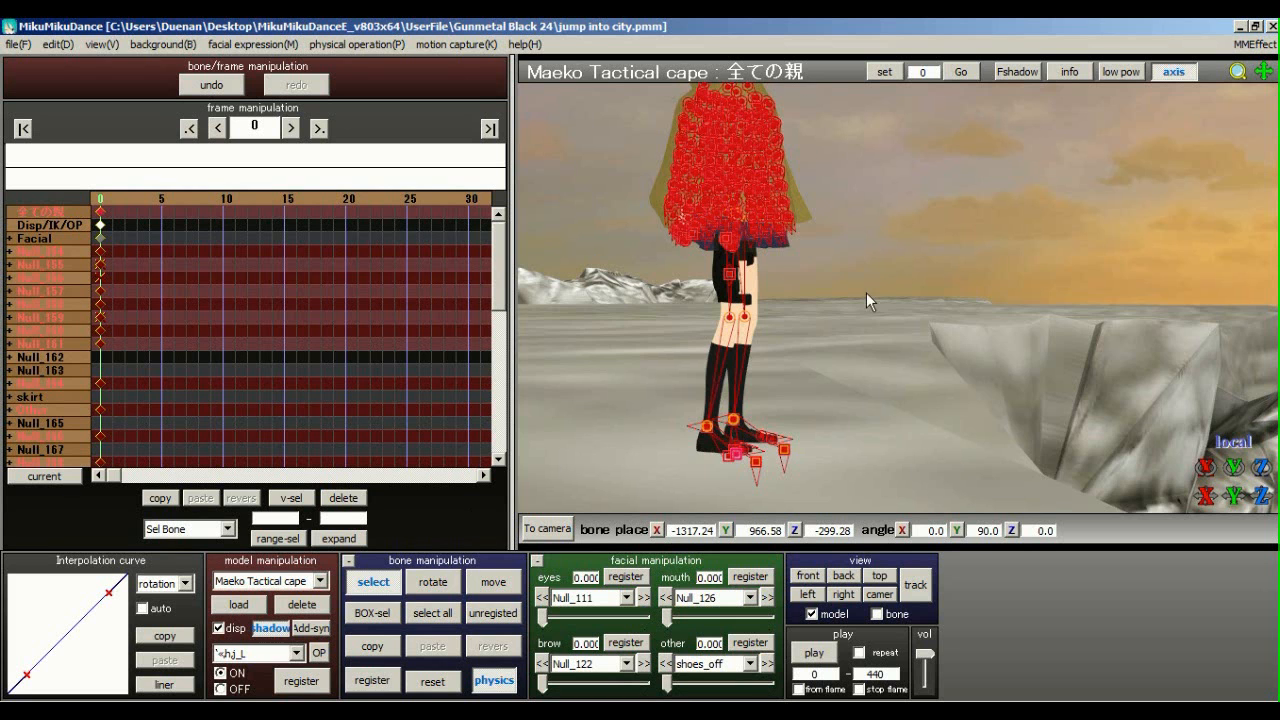
right_drag(853, 289, 736, 297)
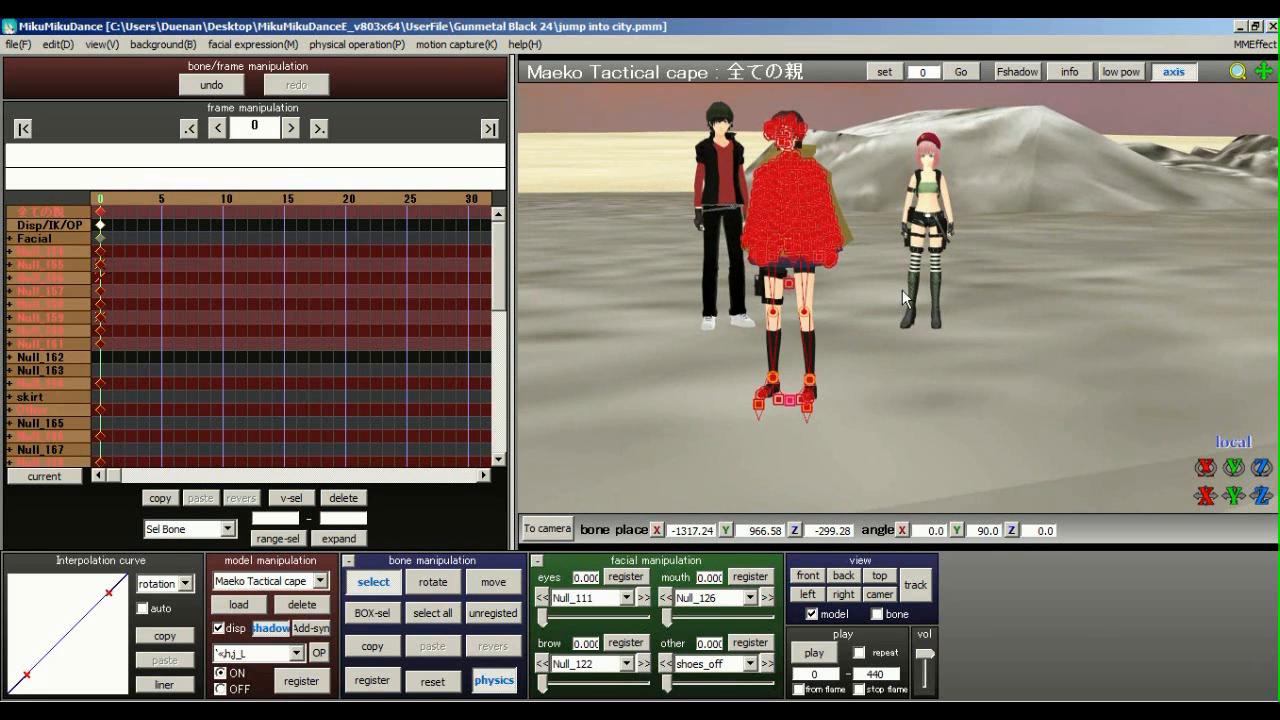
scroll(956, 246, up, 4)
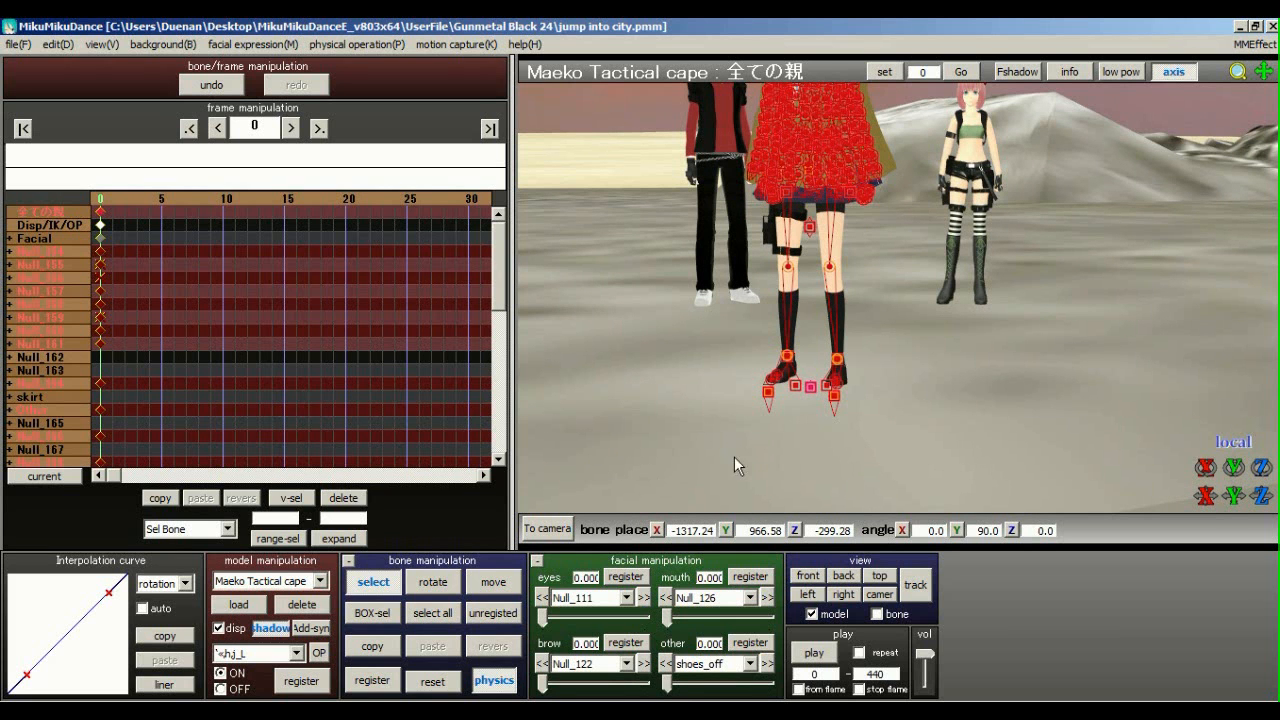
click(810, 386)
right_drag(897, 288, 860, 297)
middle_drag(923, 322, 950, 350)
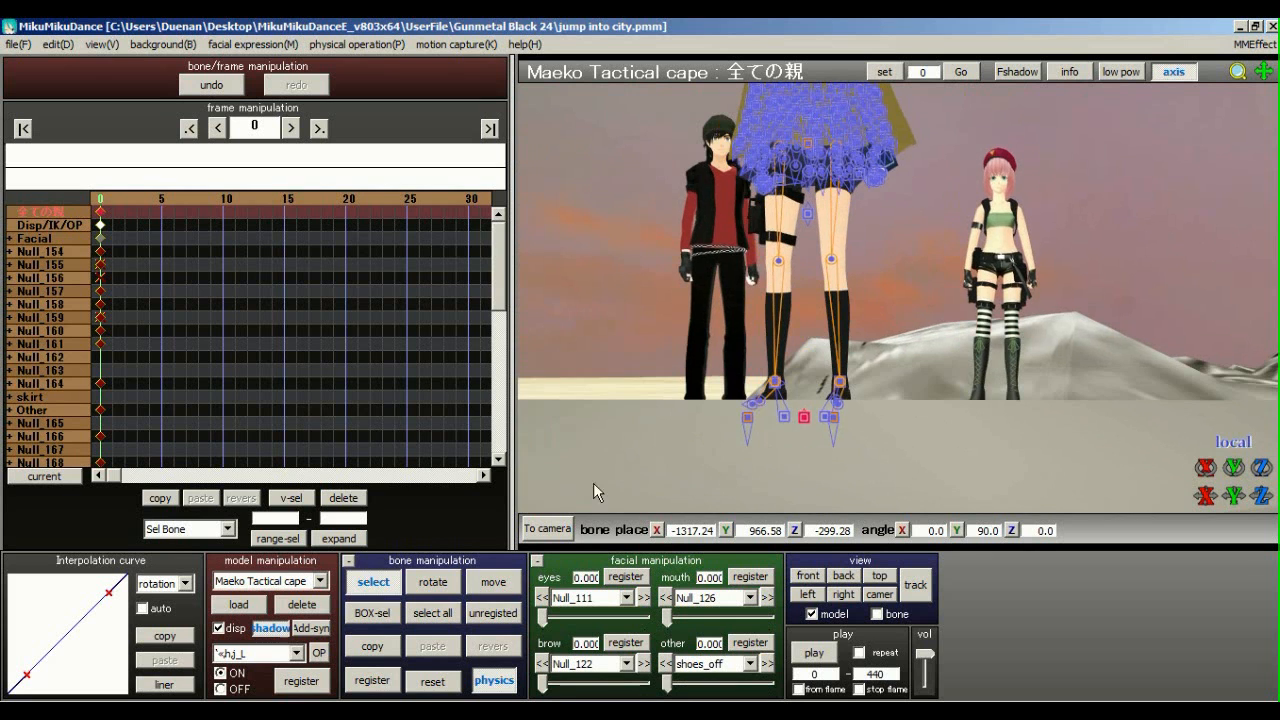
Rotate the root bone to a 105.4° heading with angle Z 0, then select all bones
click(441, 583)
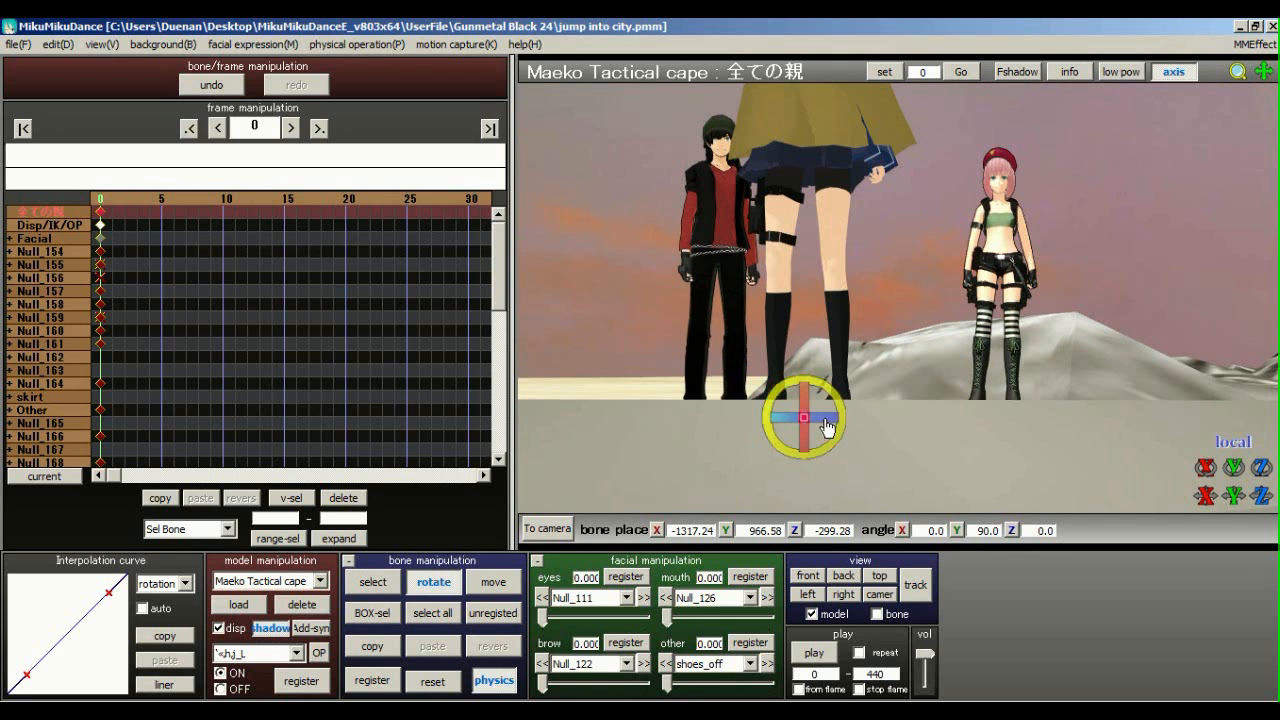
drag(837, 428, 865, 432)
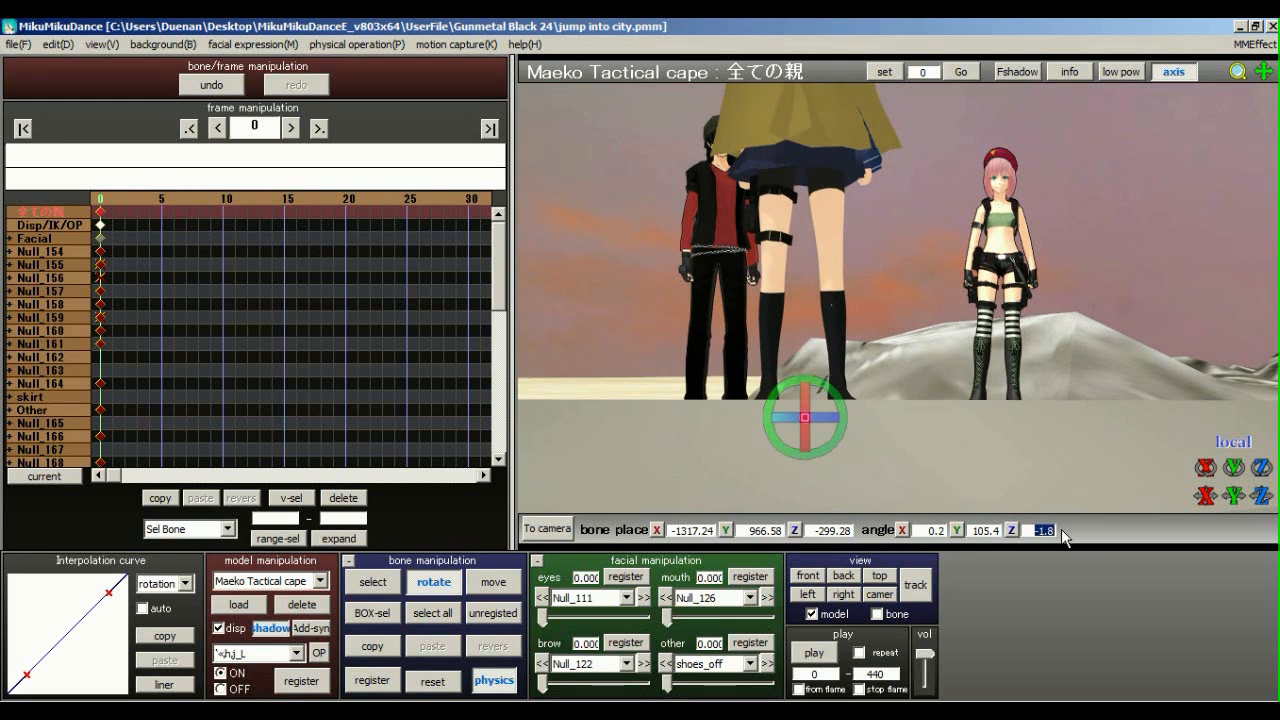
text(0)
drag(946, 530, 921, 531)
text(0)
click(432, 612)
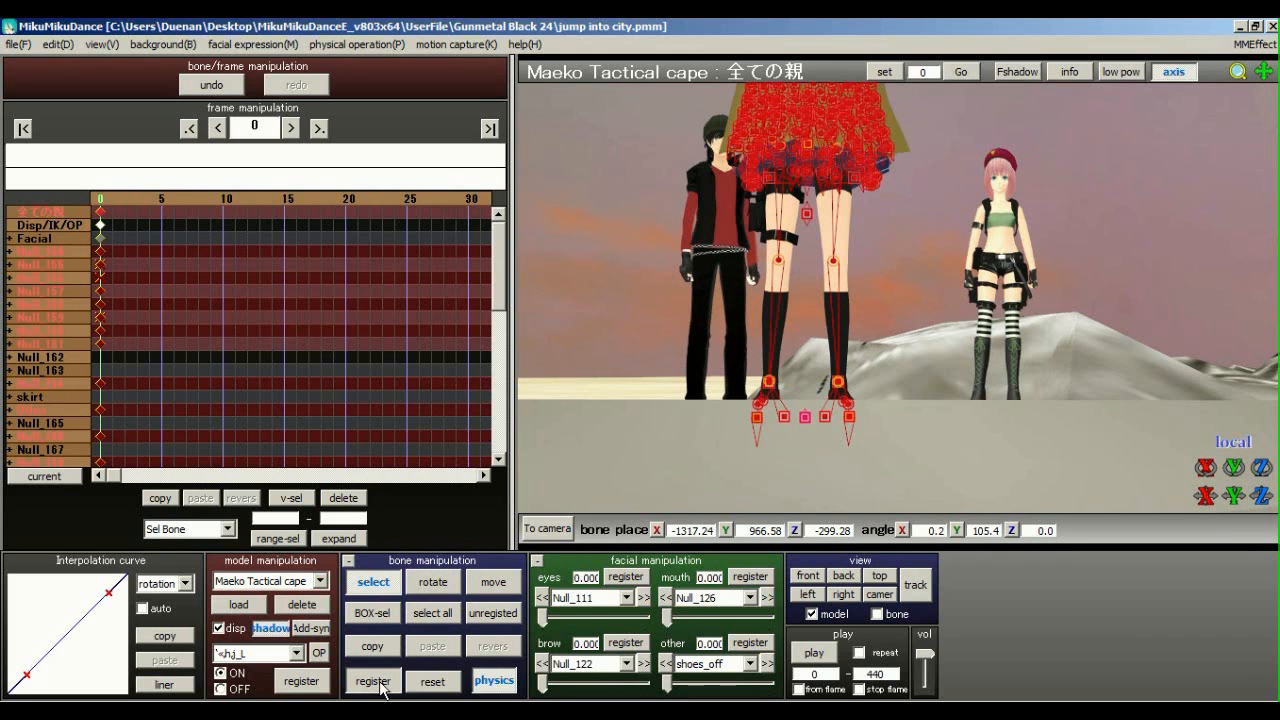
Orbit and pan around the caped model, then move the timeline to frame 1
right_drag(827, 258, 676, 273)
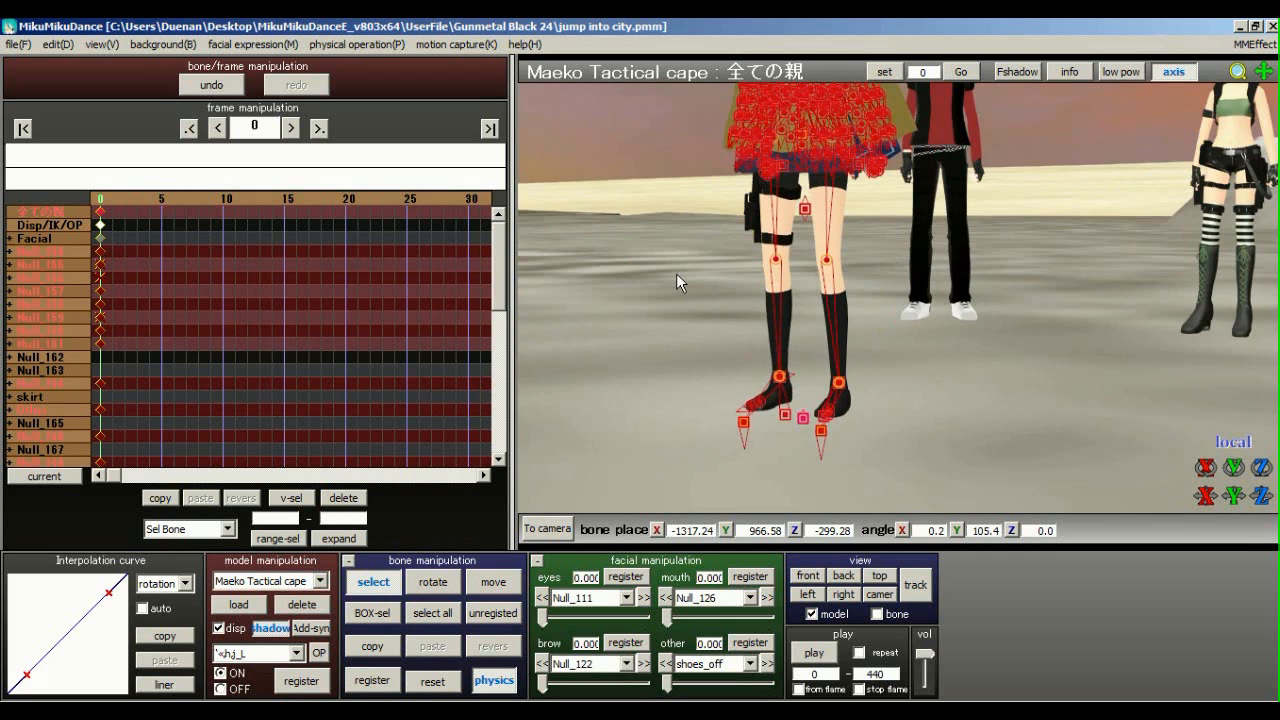
right_drag(820, 266, 652, 278)
middle_drag(925, 353, 952, 399)
scroll(951, 398, down, 3)
right_drag(838, 258, 1007, 232)
scroll(1000, 238, down, 2)
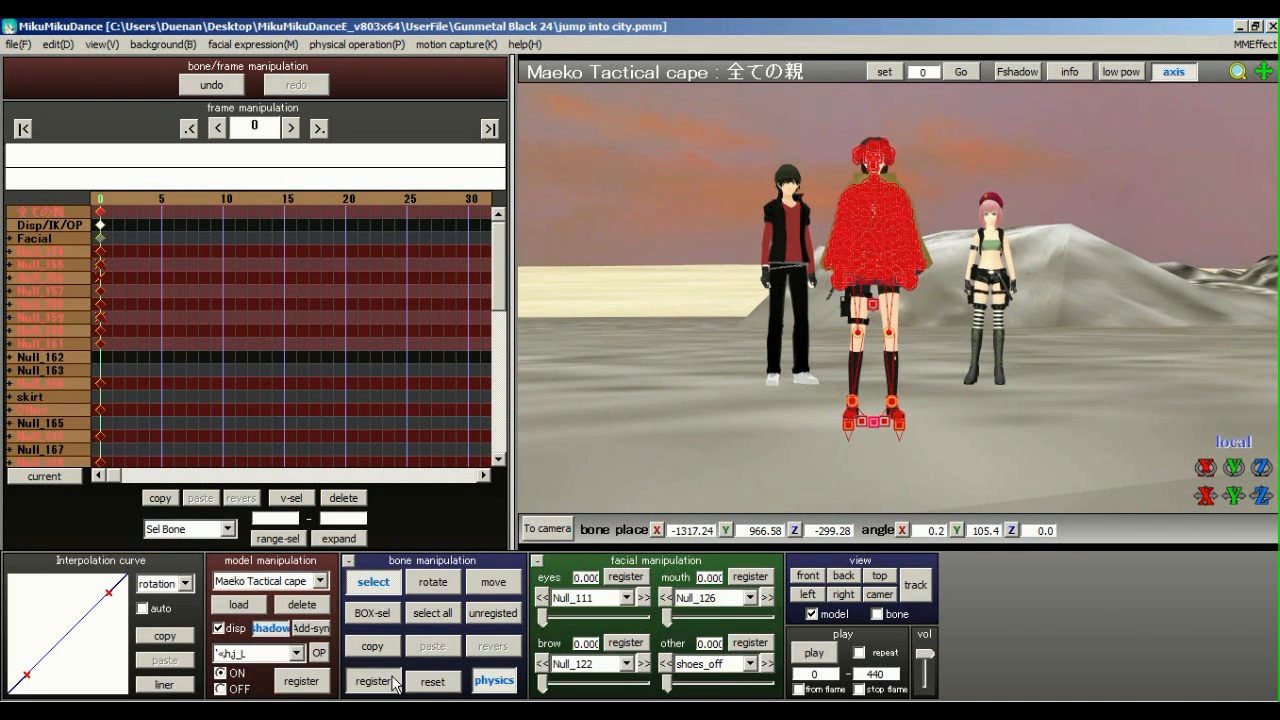
click(113, 207)
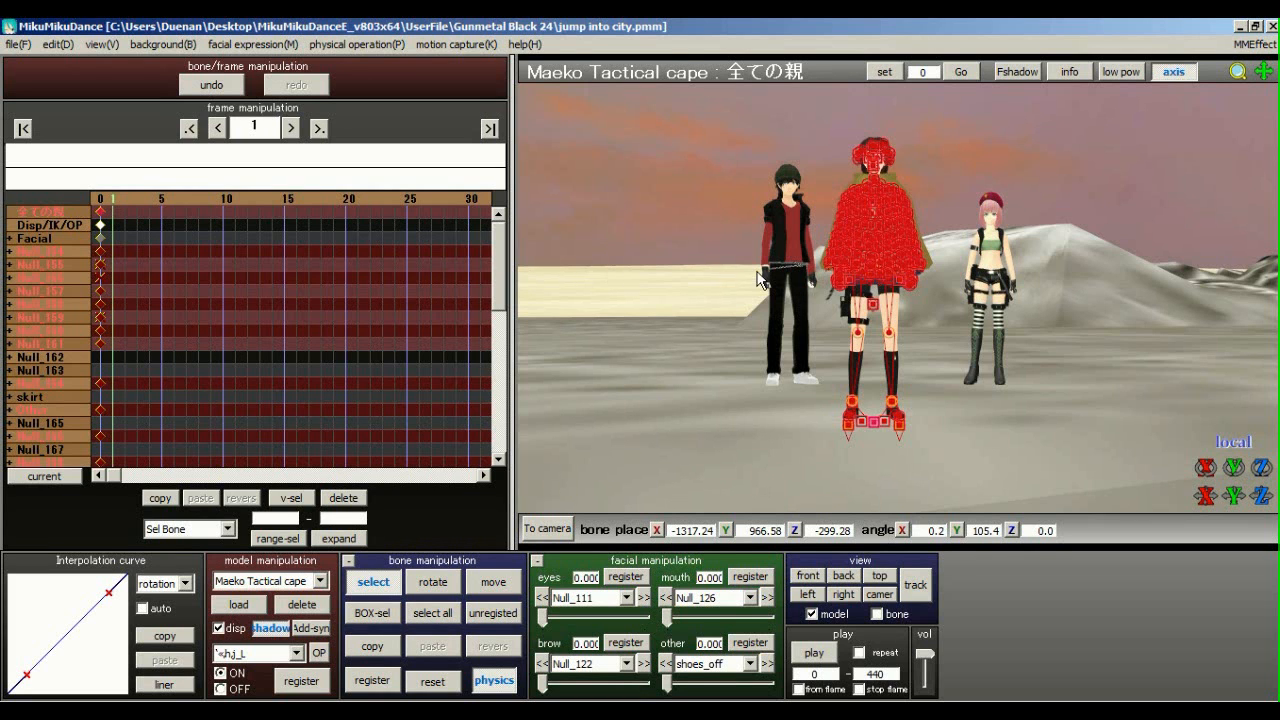
middle_drag(789, 276, 771, 281)
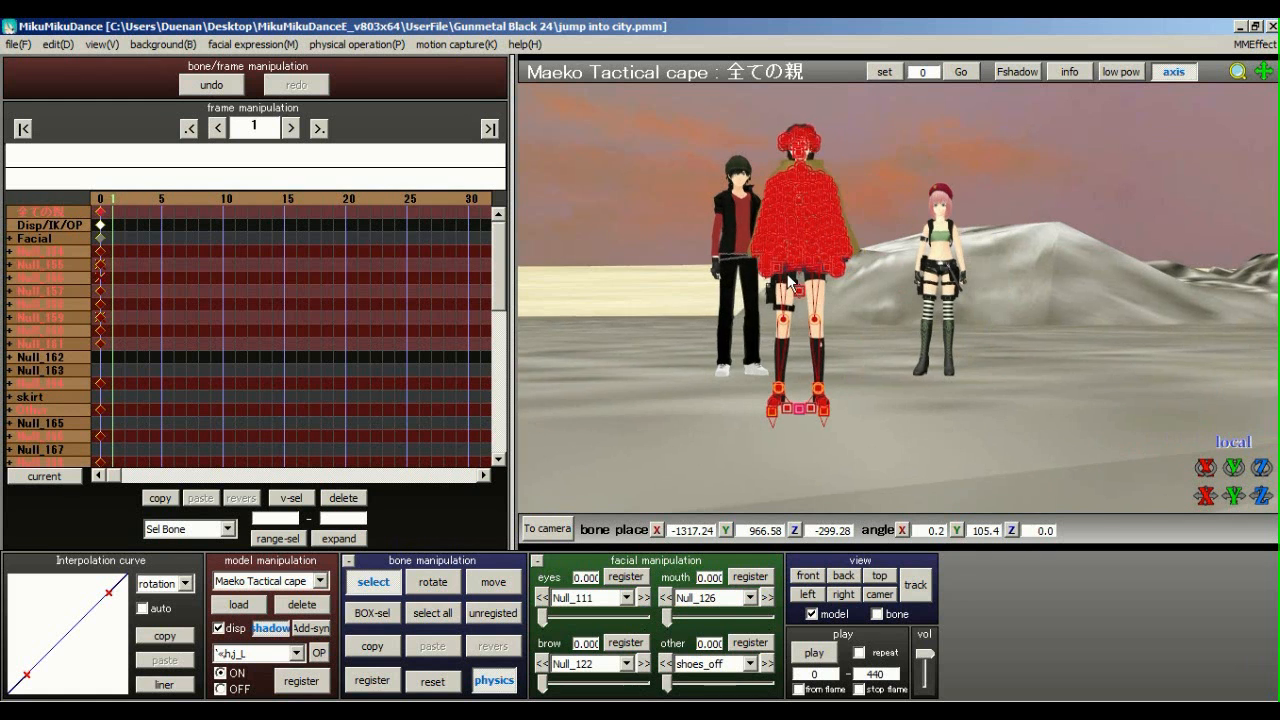
scroll(771, 281, up, 3)
scroll(8, 62, down, 2)
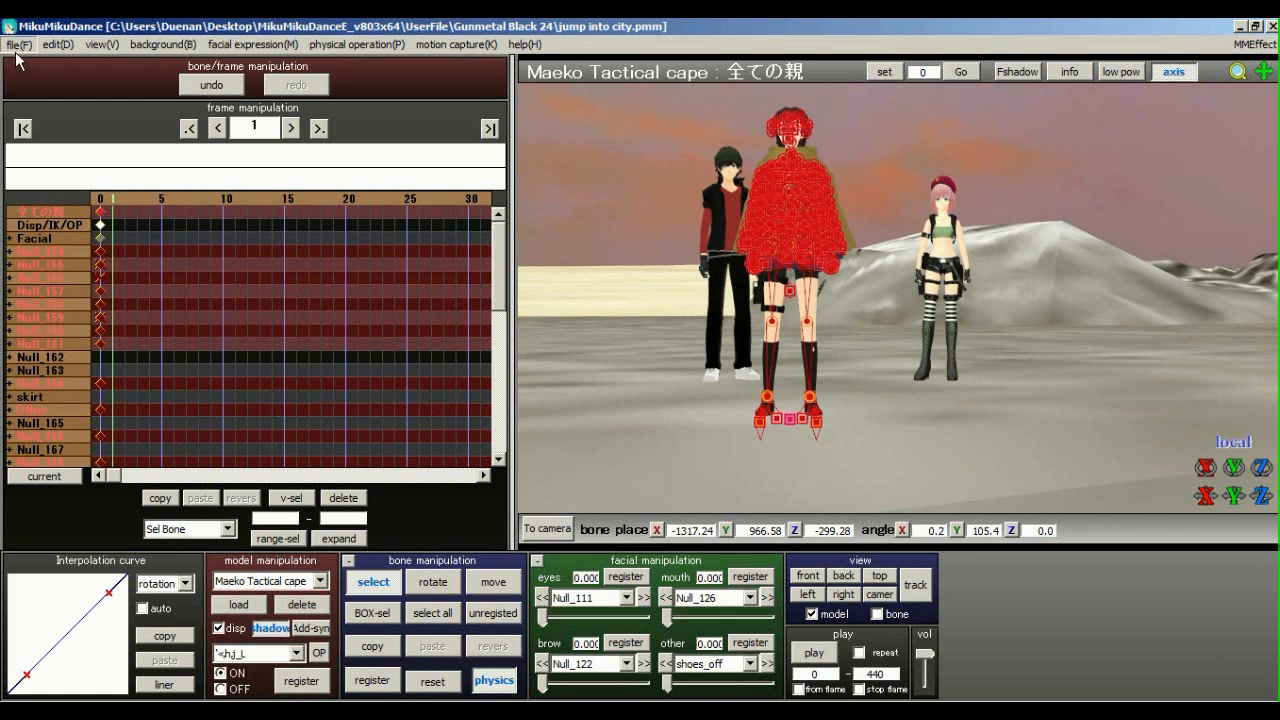
click(18, 44)
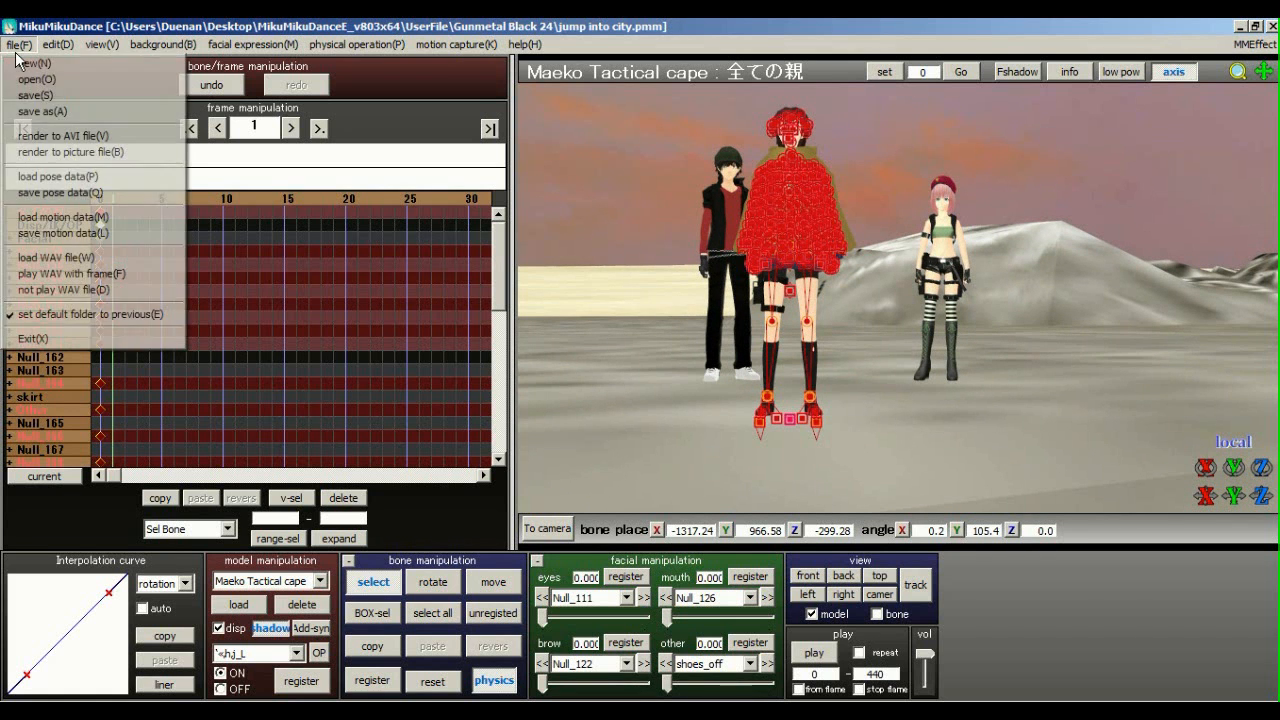
Load 'Maeko grab su jump off.vmd' onto the cape model and select its early keyframes
click(76, 219)
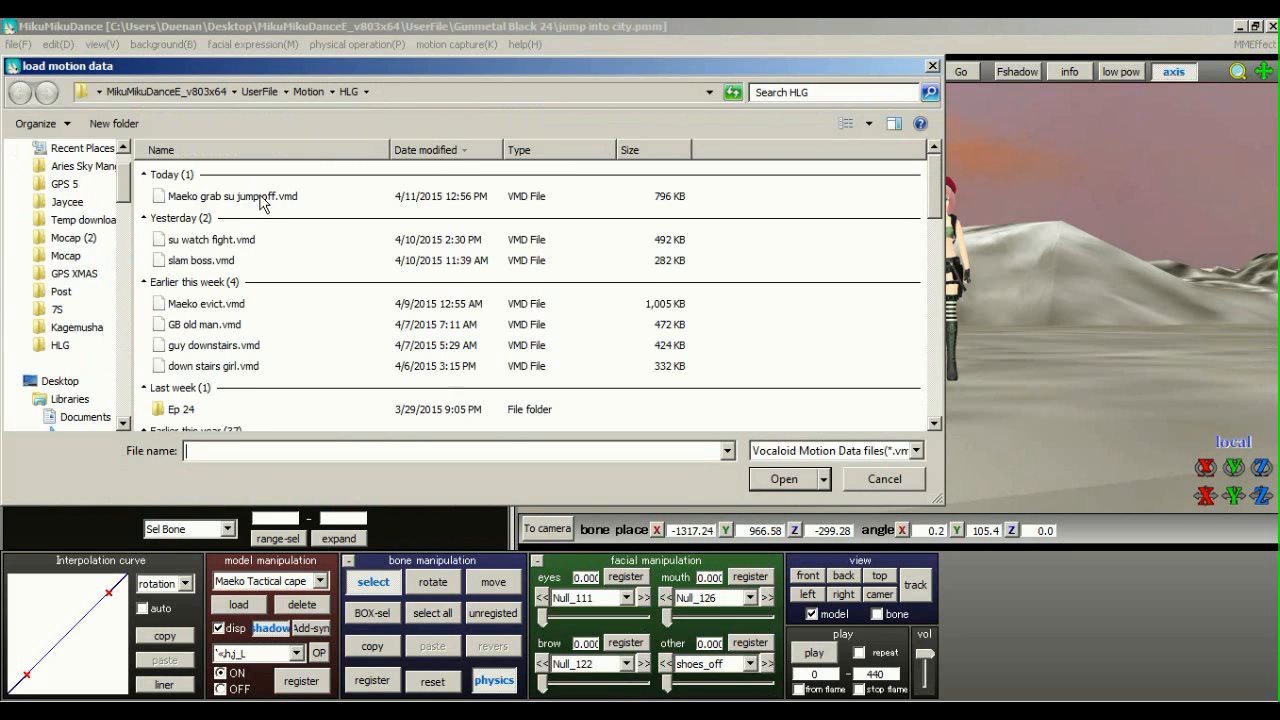
click(268, 198)
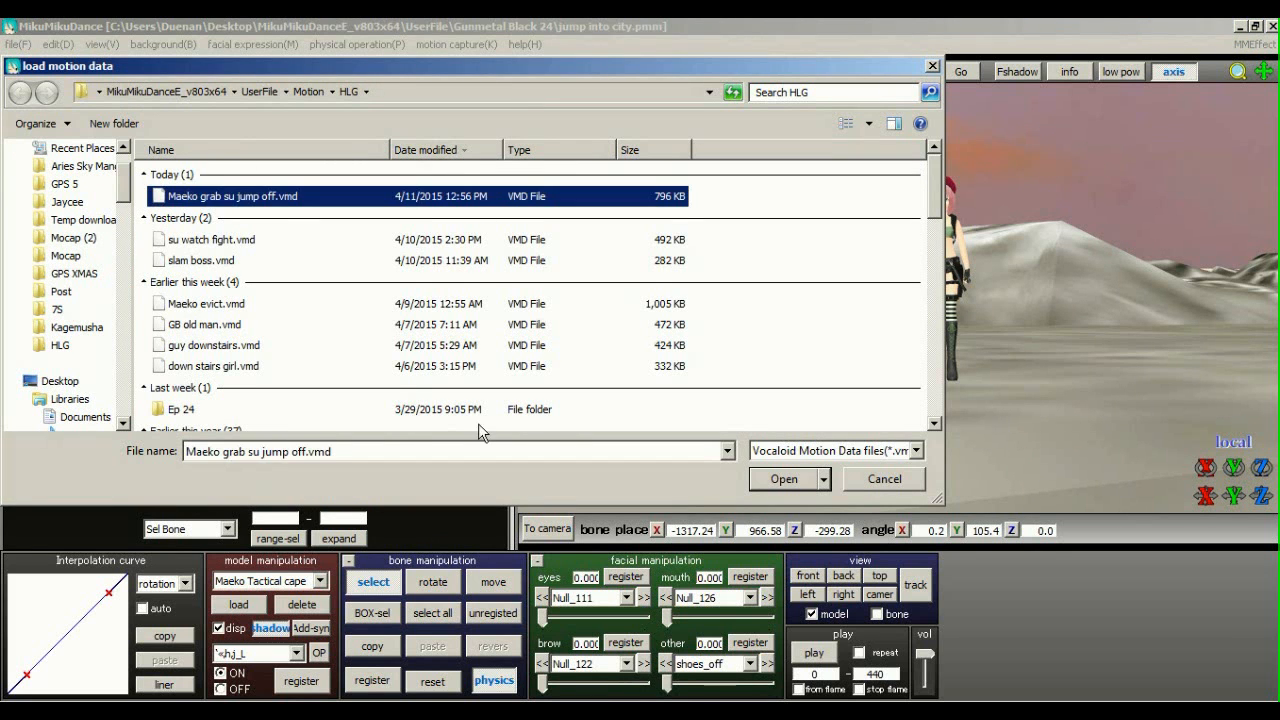
click(798, 482)
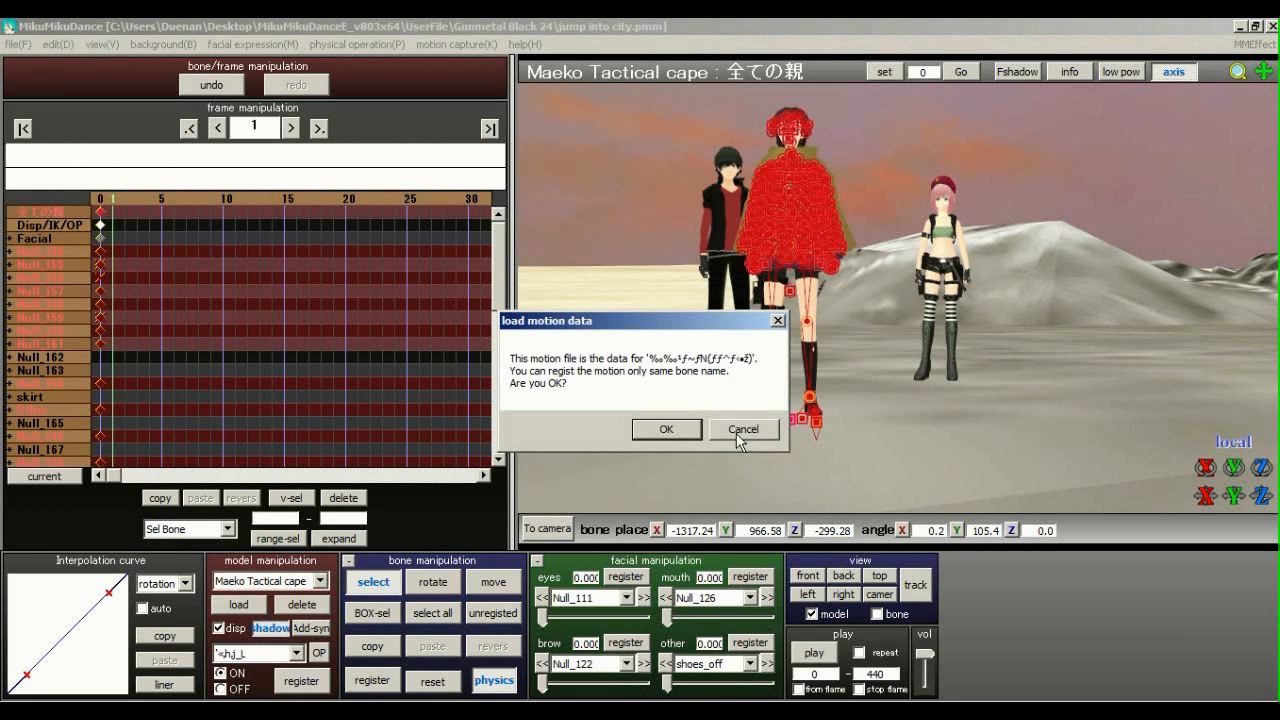
key(Return)
drag(110, 231, 154, 362)
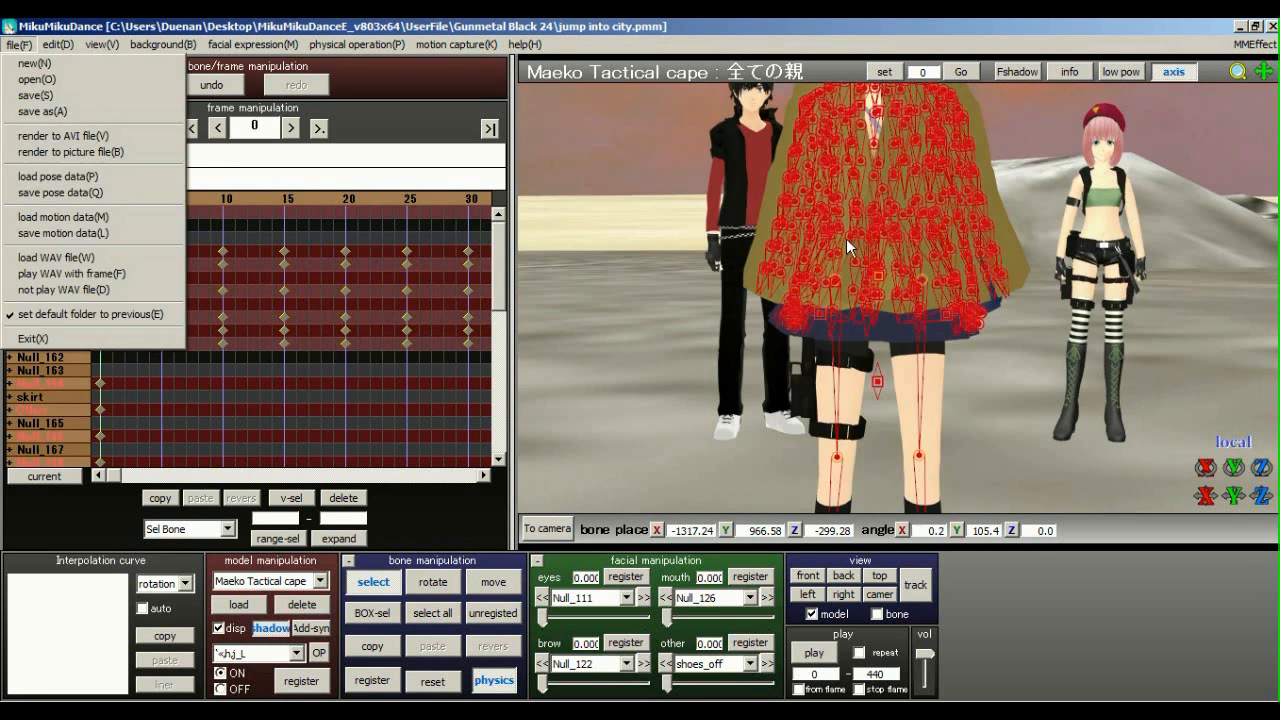
Load the Relaxed_Both.vpd hand pose from UserFile\Pose\Hands onto the Maeko Tactical cape model
click(18, 44)
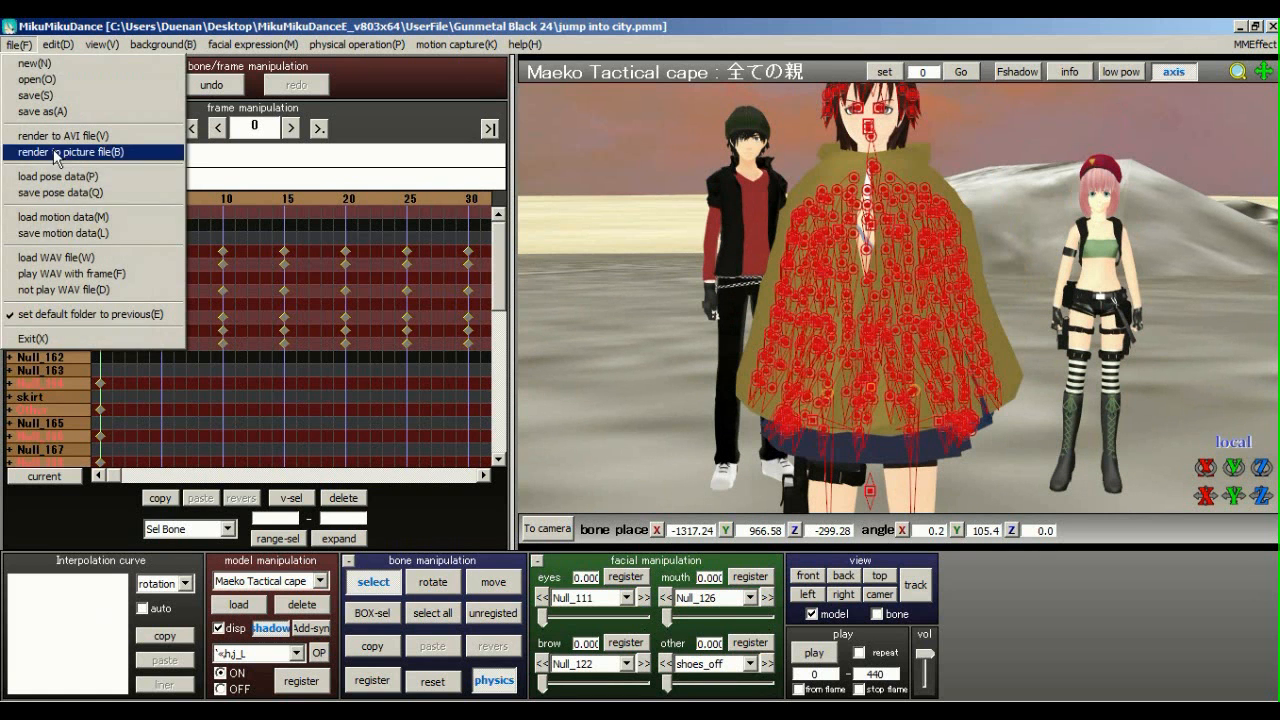
click(95, 180)
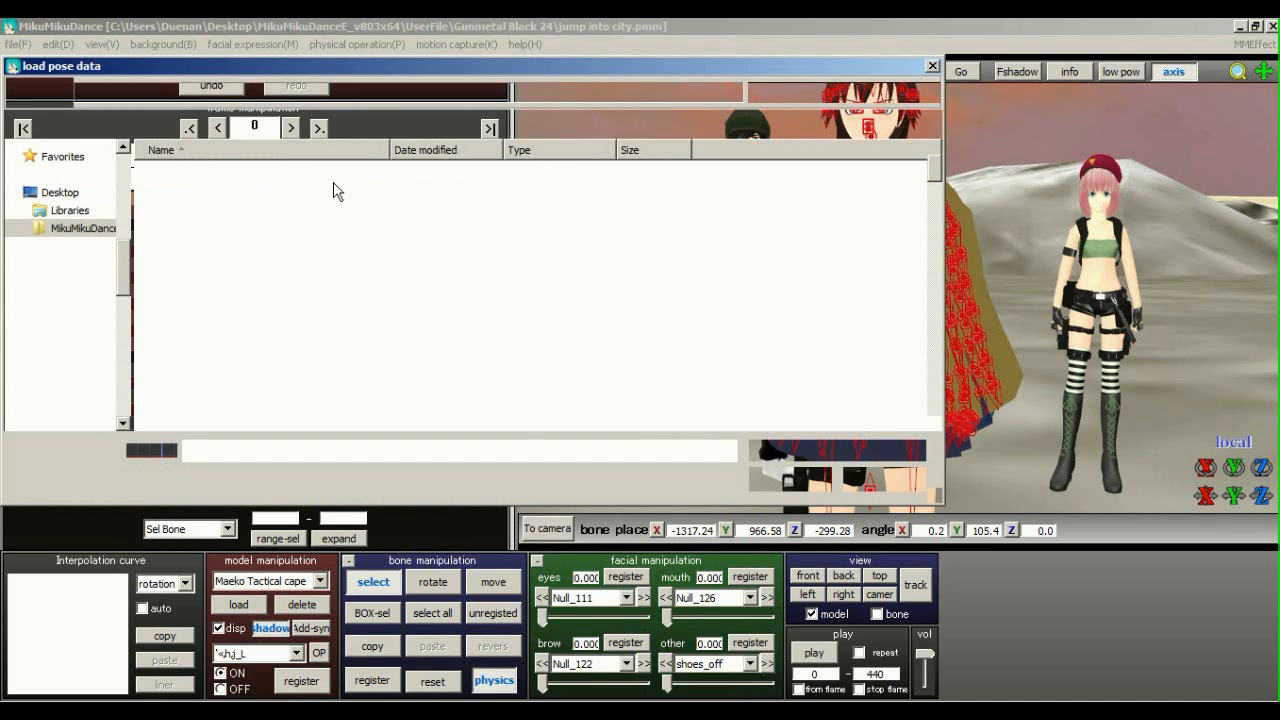
click(251, 350)
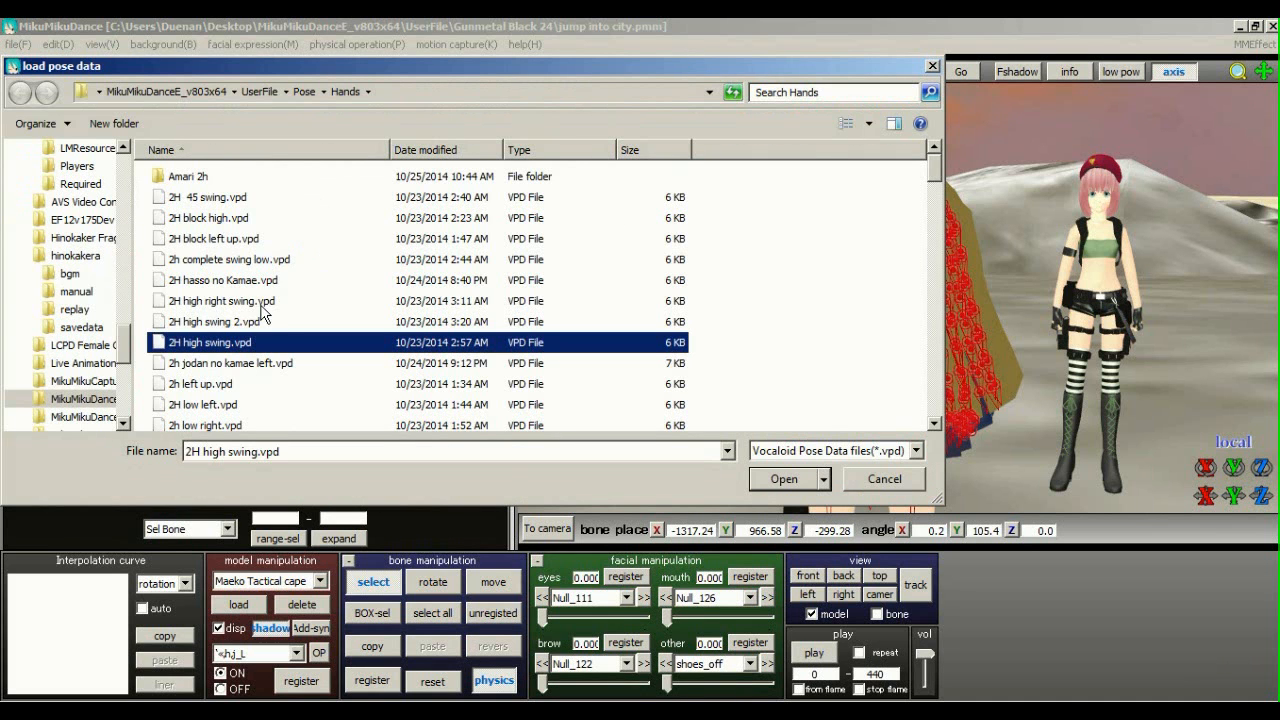
scroll(246, 373, down, 2)
click(246, 367)
scroll(247, 374, down, 5)
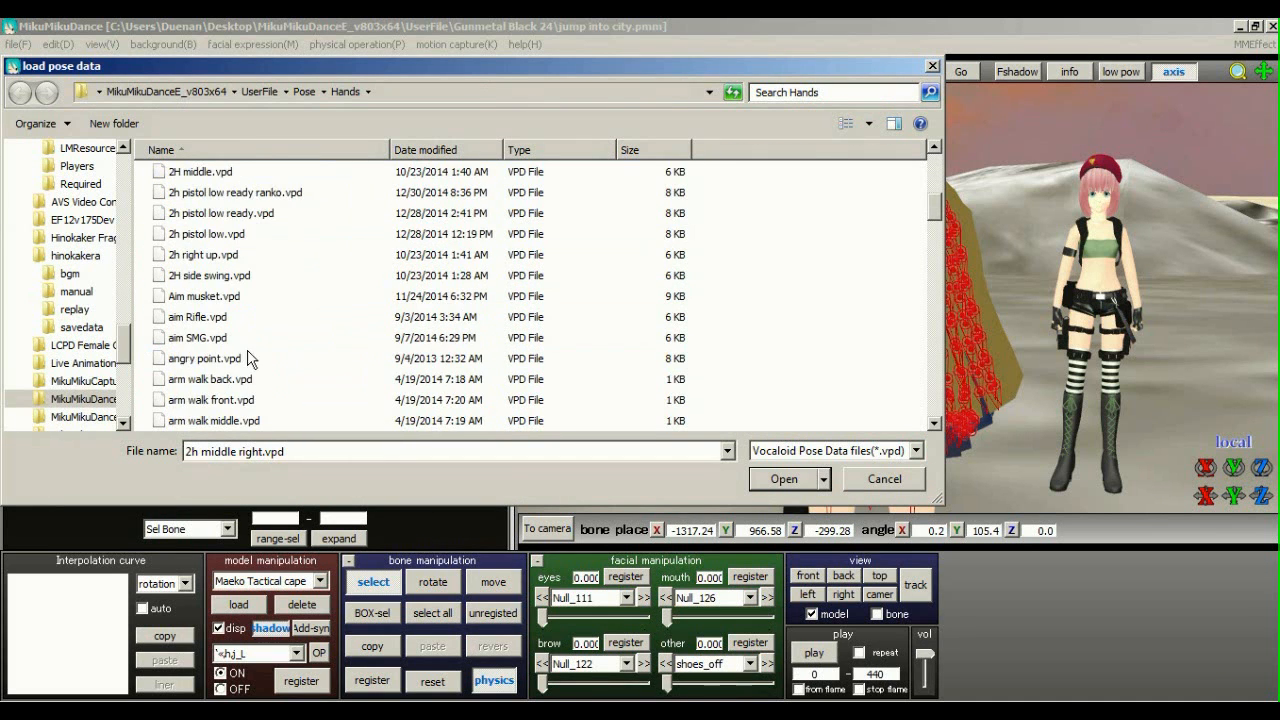
scroll(250, 340, down, 4)
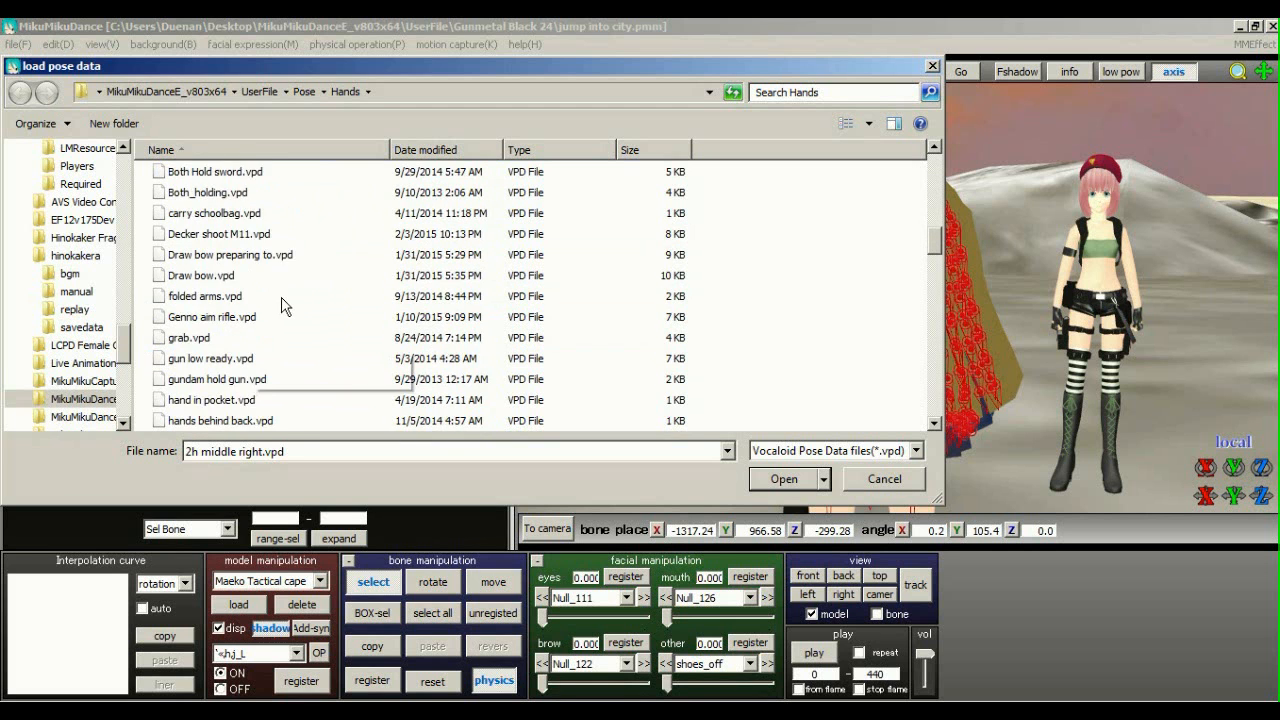
scroll(275, 300, down, 1)
scroll(267, 340, down, 14)
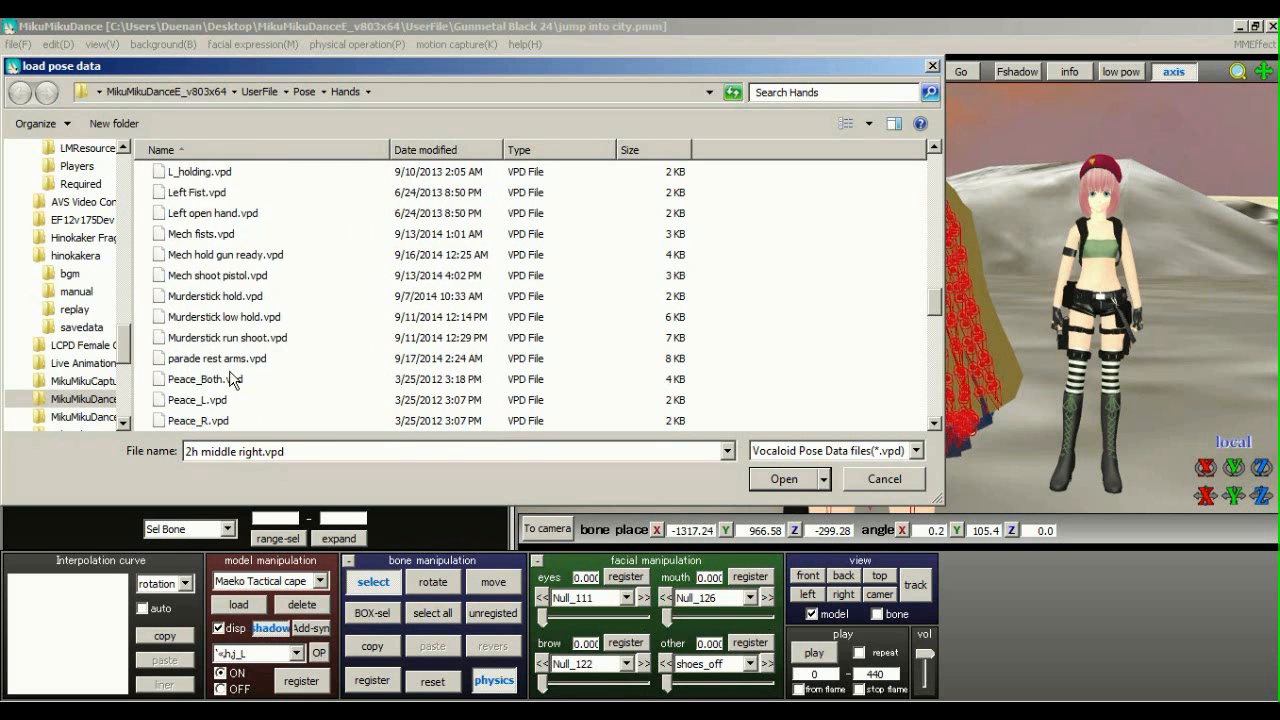
scroll(268, 378, down, 1)
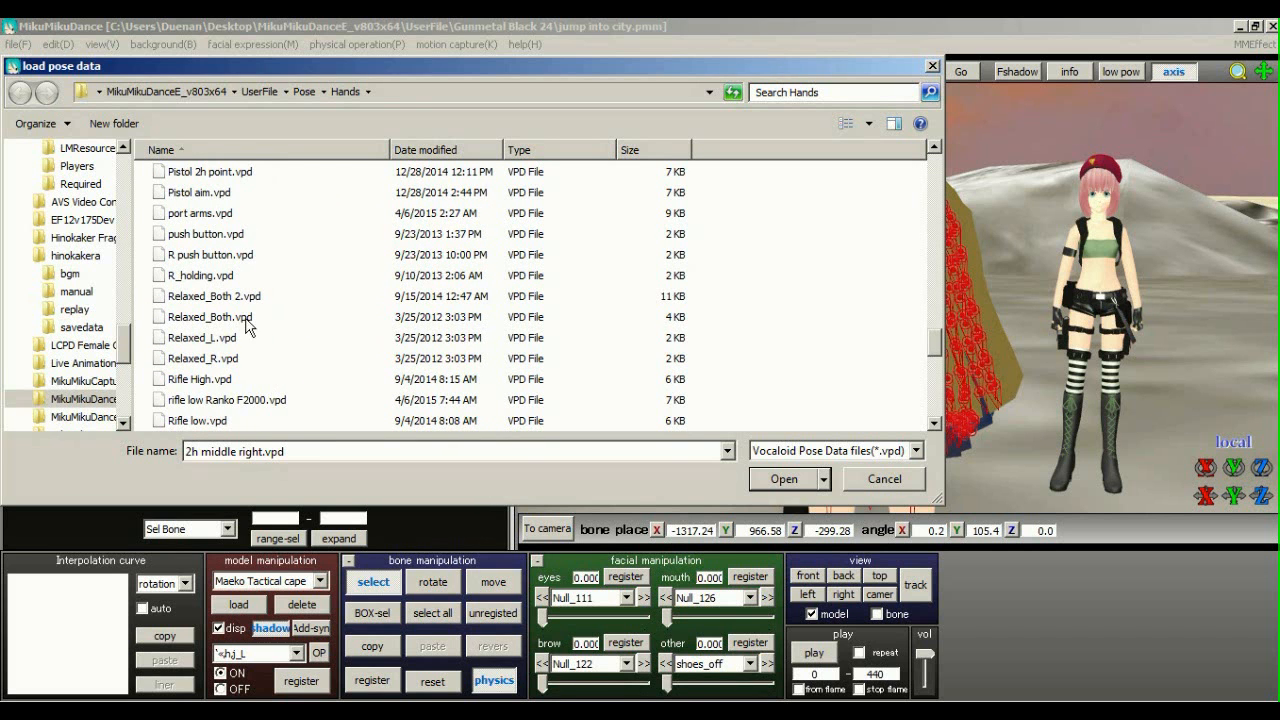
click(252, 318)
click(765, 481)
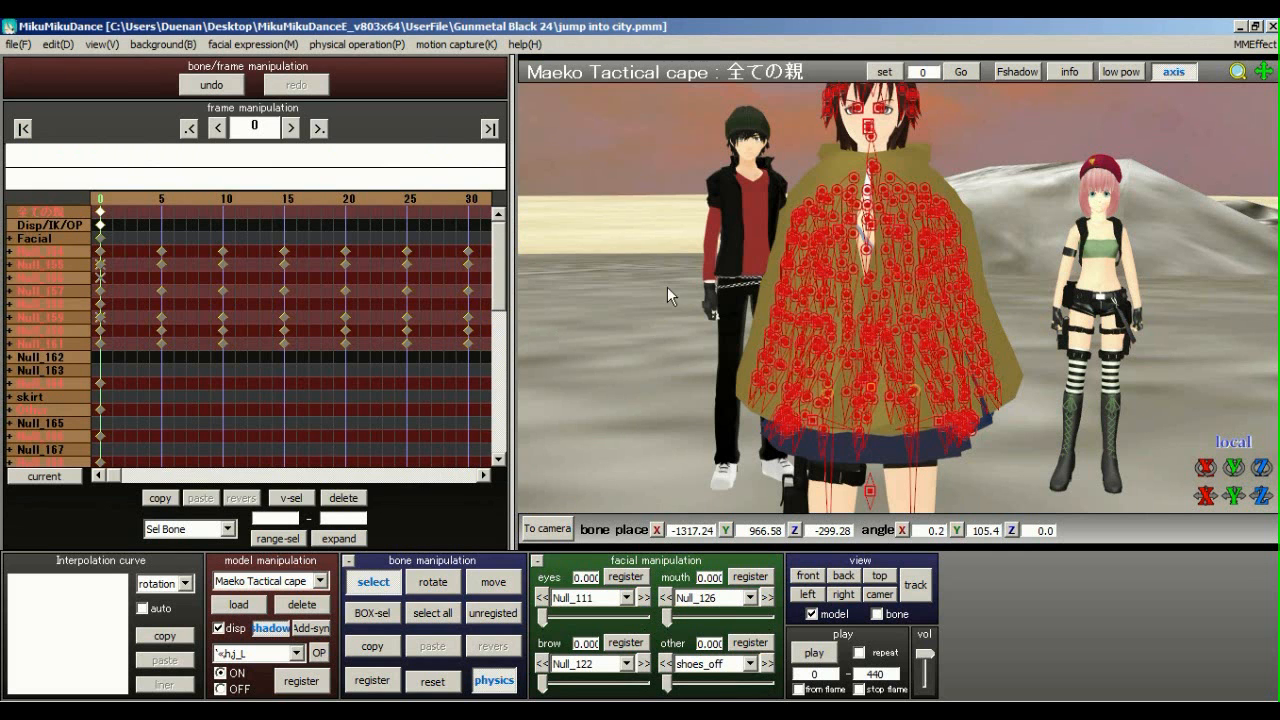
scroll(739, 266, up, 10)
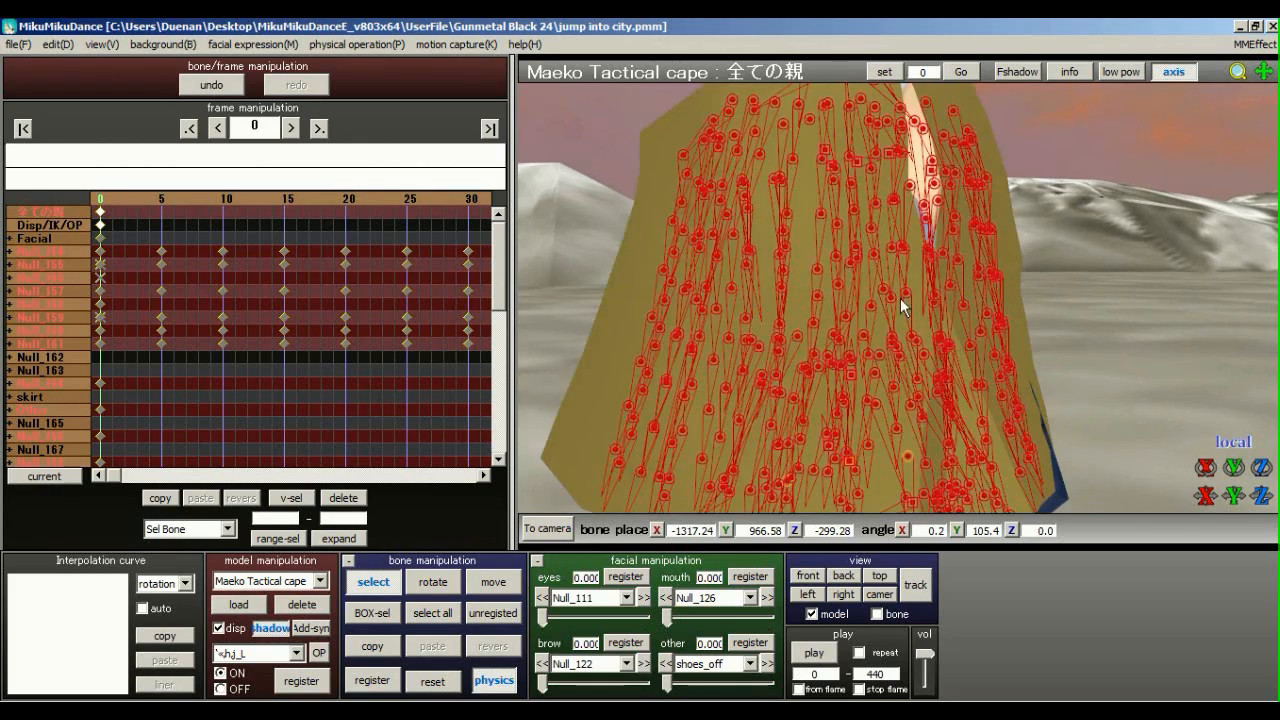
middle_drag(907, 244, 909, 267)
right_drag(973, 286, 1009, 286)
scroll(1005, 289, up, 3)
right_drag(864, 325, 781, 311)
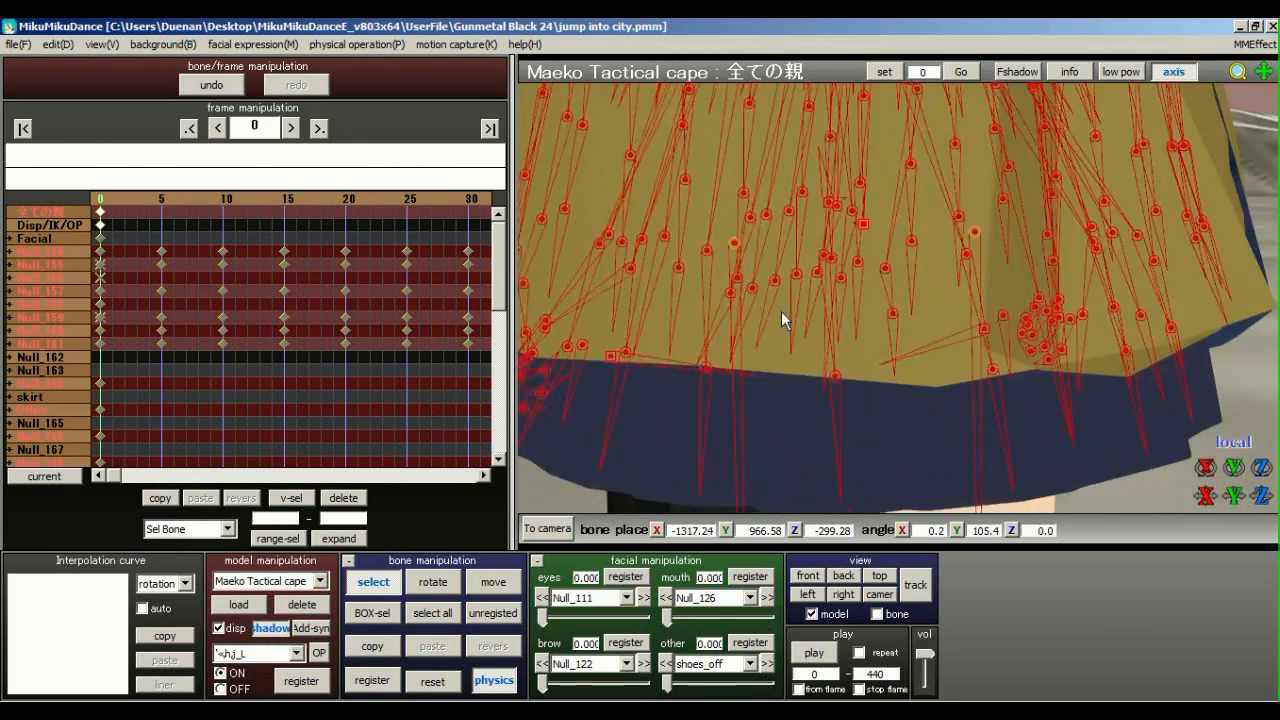
scroll(938, 303, down, 5)
right_drag(894, 307, 721, 434)
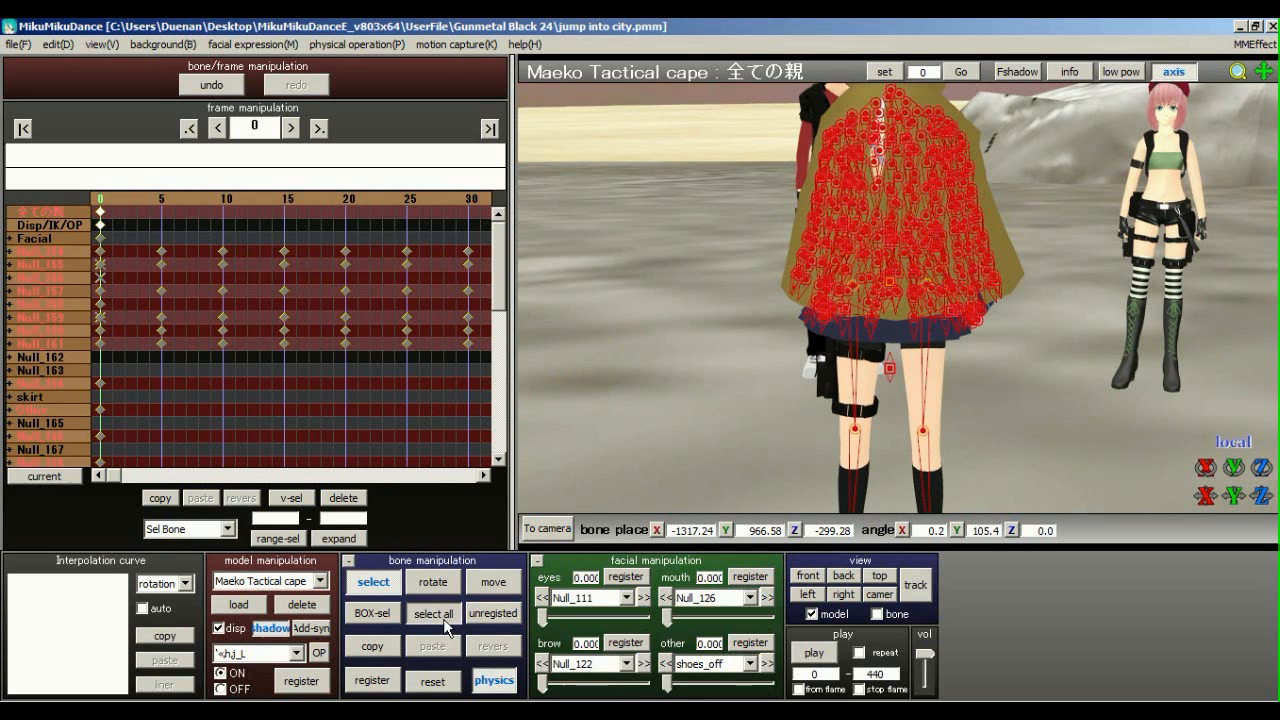
right_drag(790, 318, 849, 312)
middle_drag(894, 328, 894, 358)
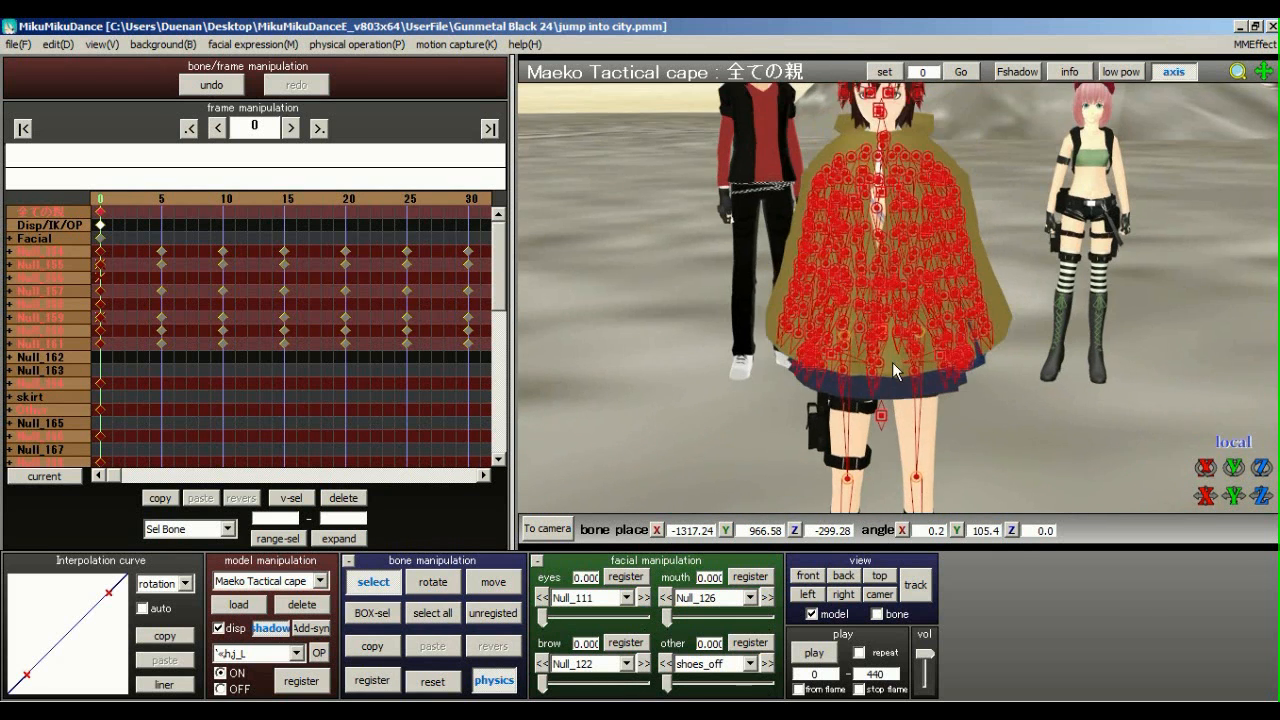
scroll(906, 335, up, 3)
scroll(908, 310, down, 5)
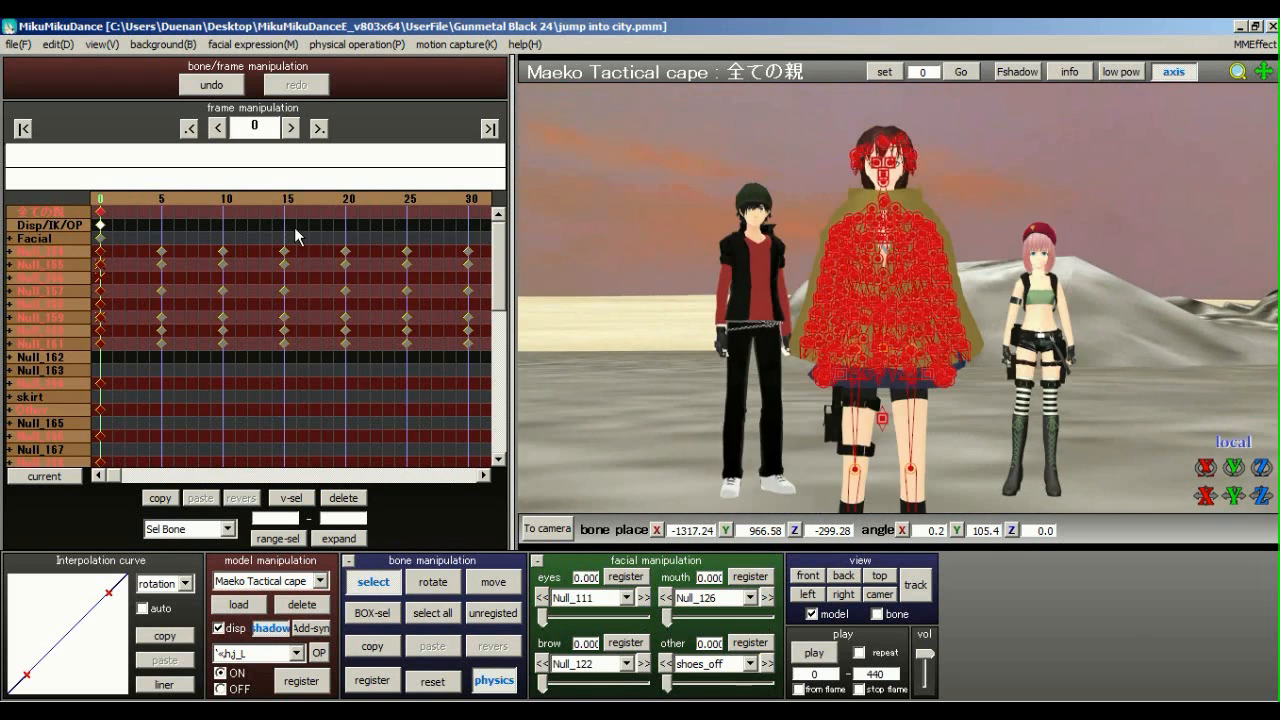
drag(346, 197, 397, 205)
middle_drag(866, 248, 785, 250)
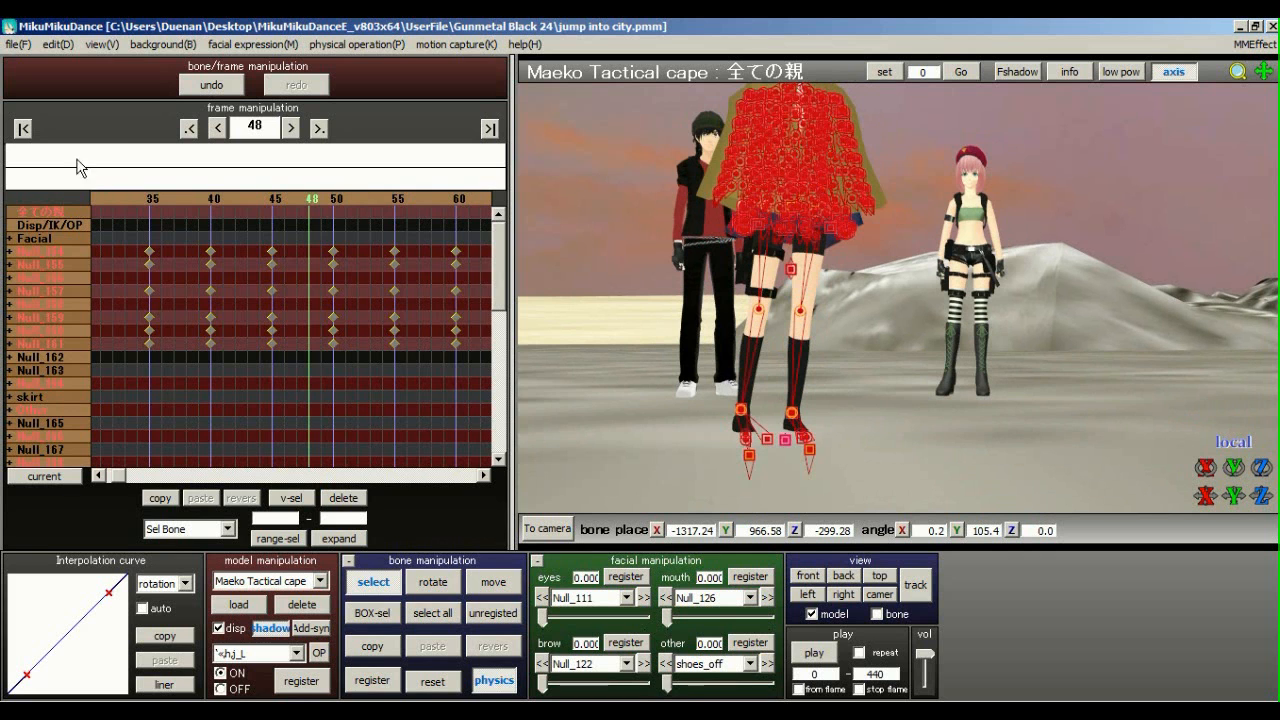
click(24, 129)
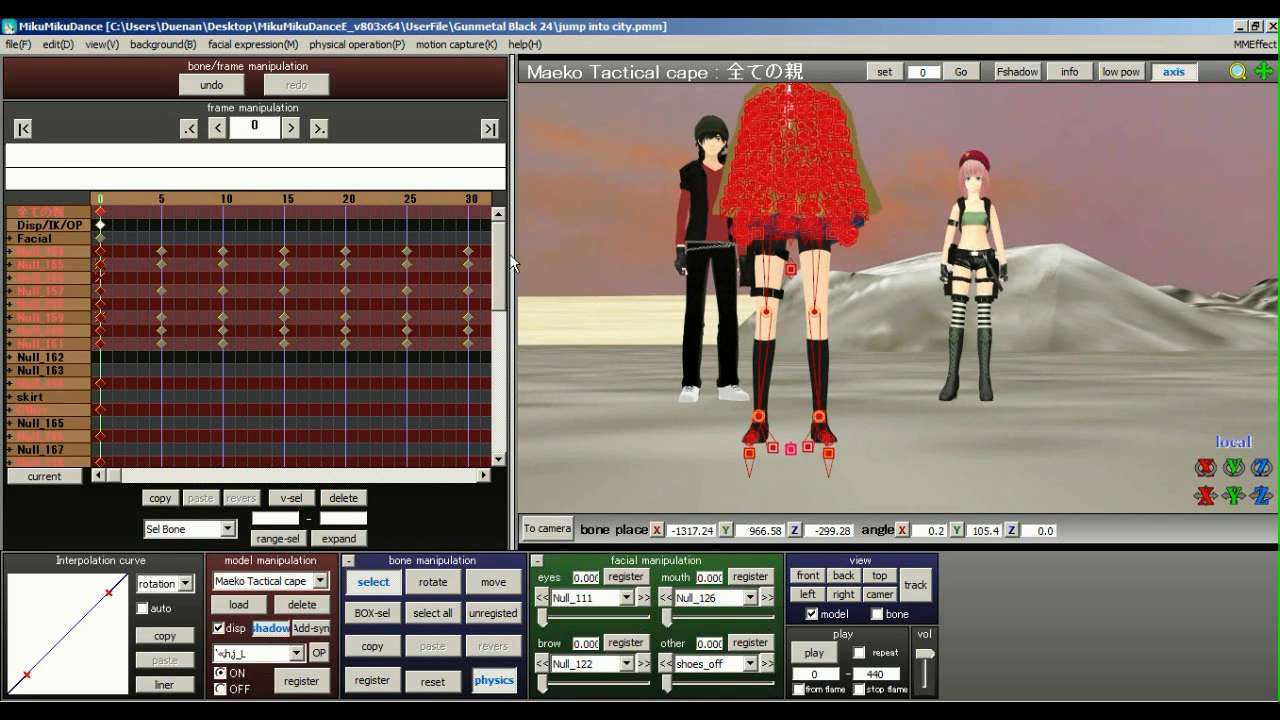
Register the Null_161 bone's pose at frame 0 and expand it to show its child bones
click(791, 271)
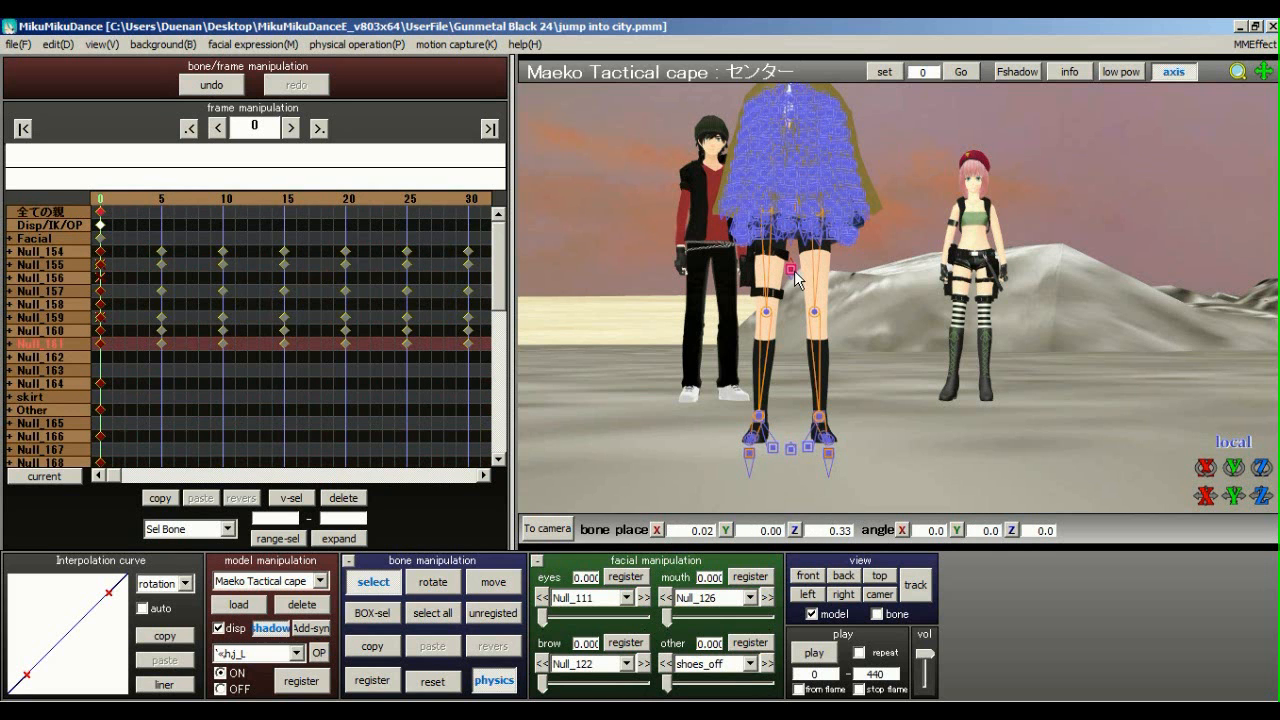
scroll(820, 340, up, 5)
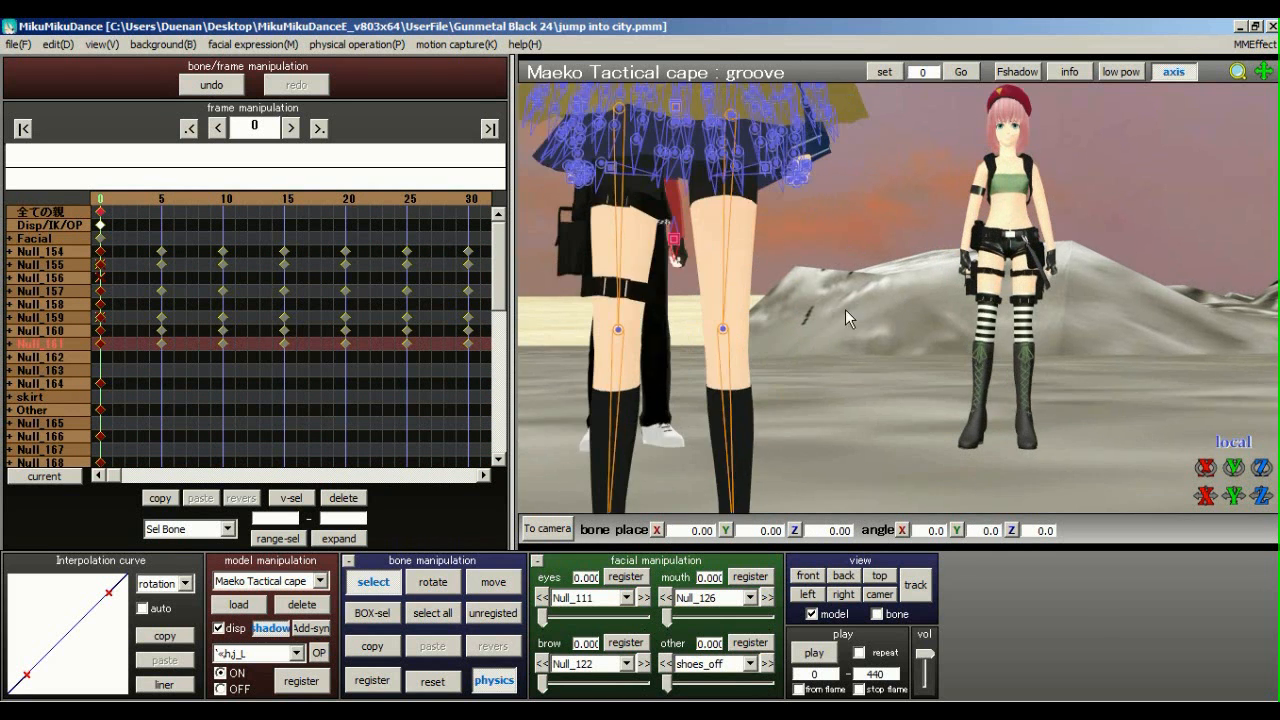
click(393, 688)
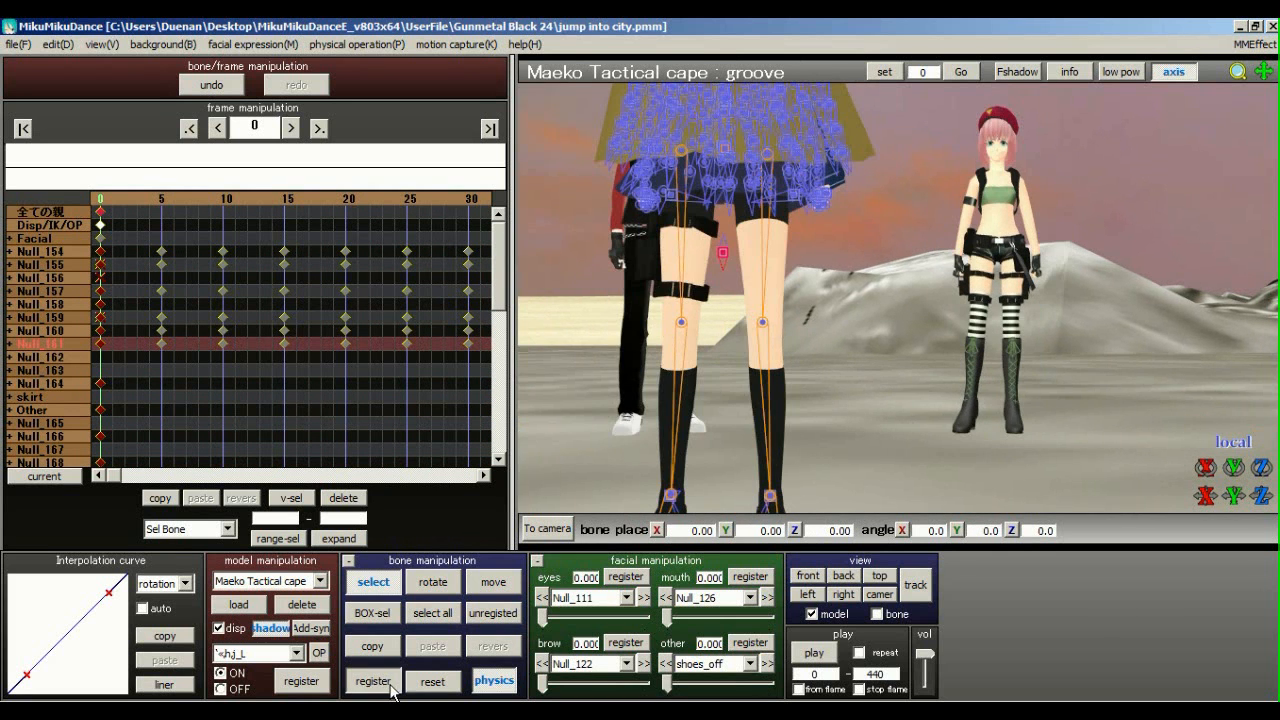
click(9, 344)
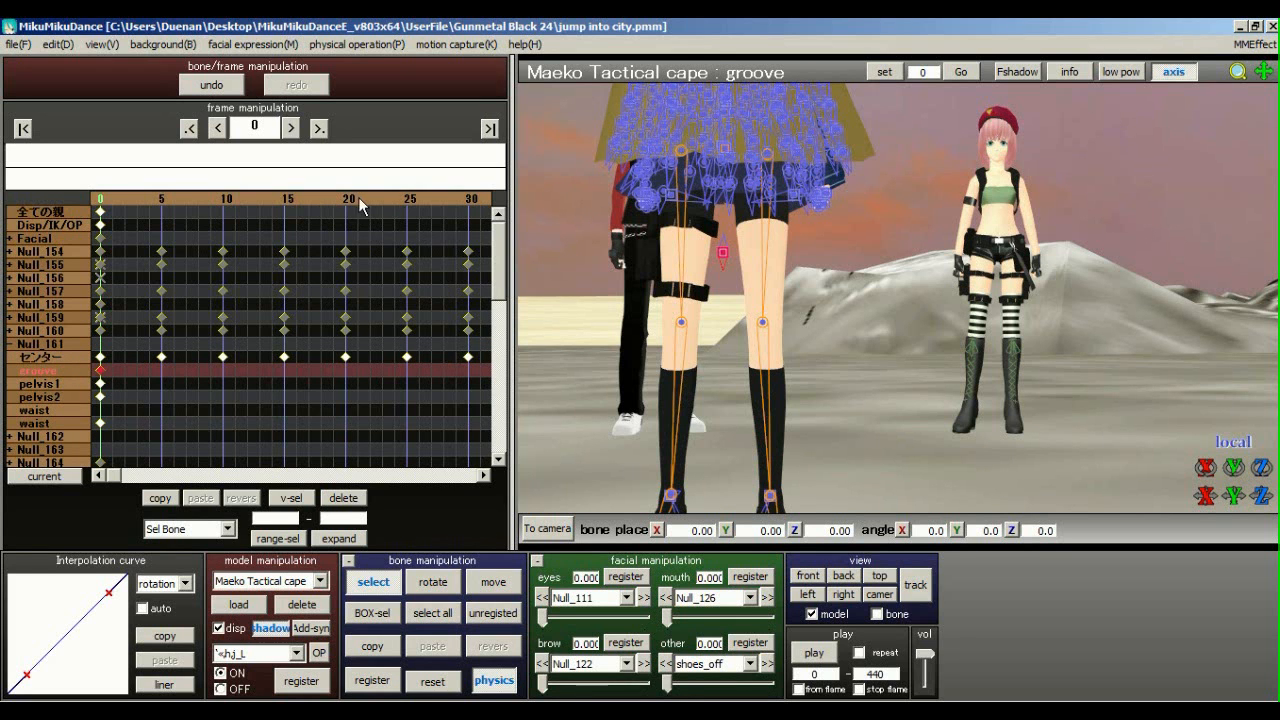
Scrub the timeline out to around frame 54 to inspect the keys, then return to frame 0
click(382, 199)
click(383, 199)
click(396, 199)
click(421, 199)
click(422, 199)
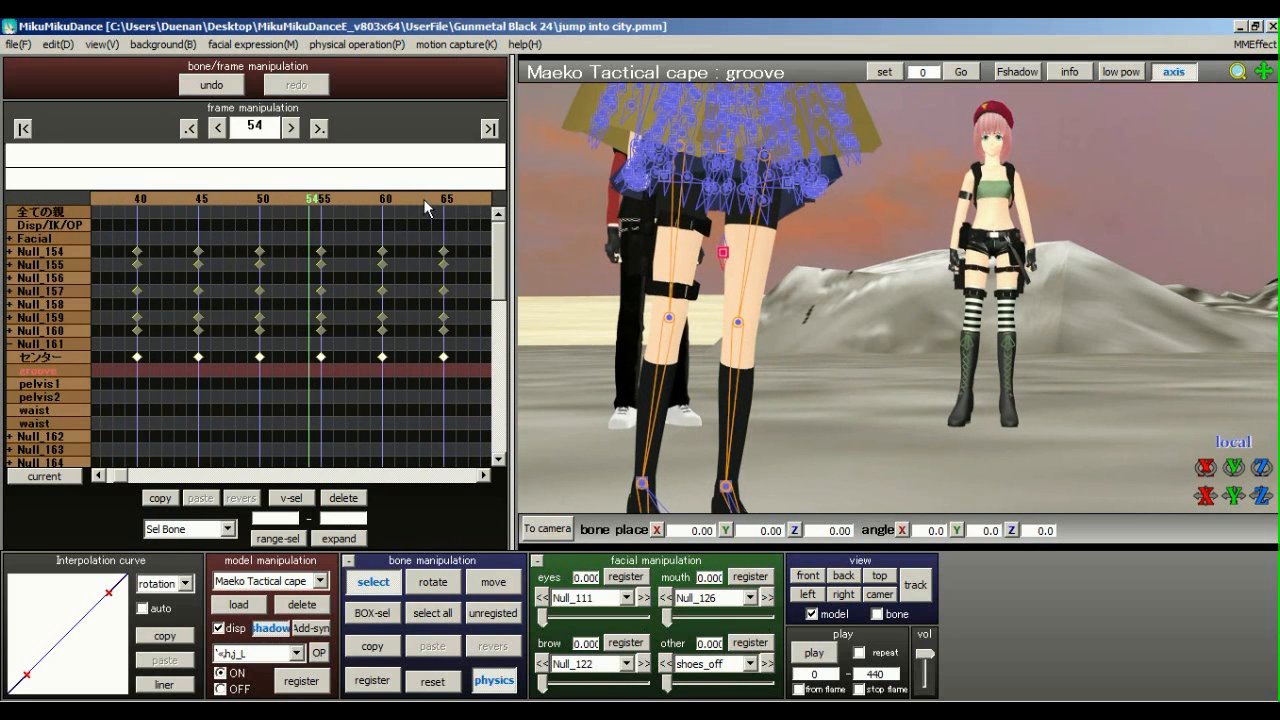
click(23, 128)
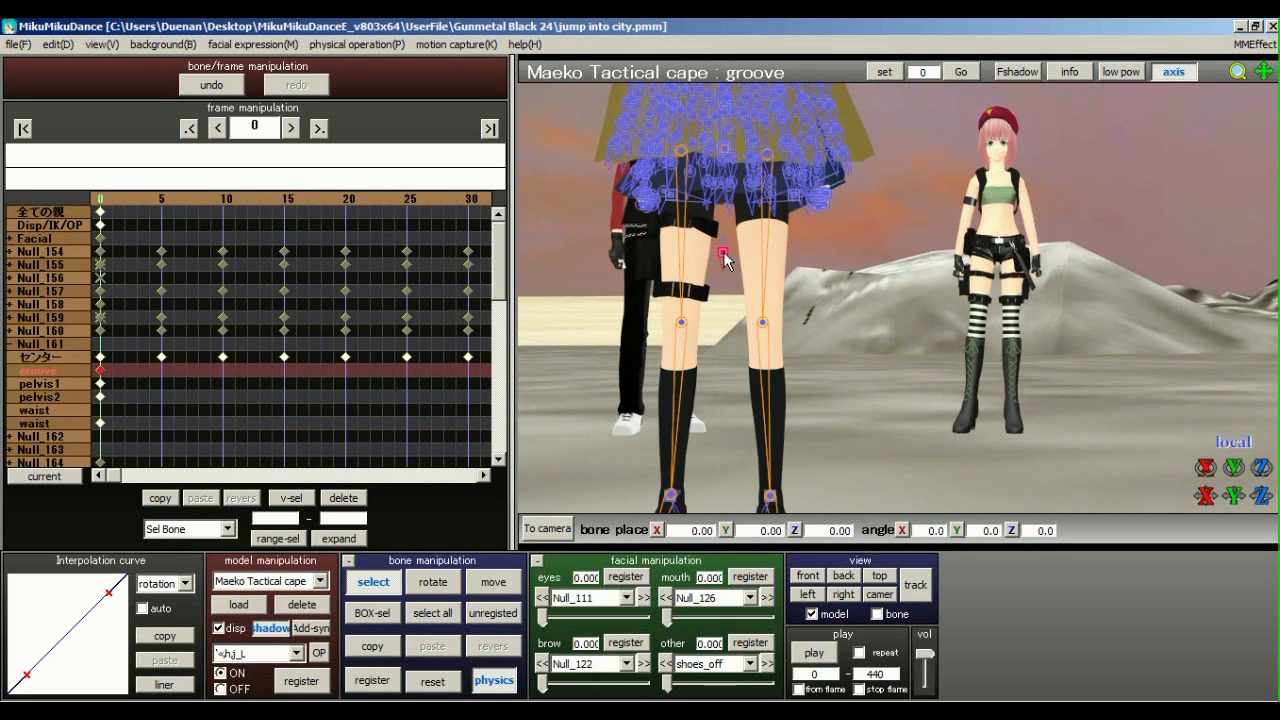
Select the センター bone, delete its keyframes from frames 5 to 30, and step forward to check
click(724, 255)
click(372, 680)
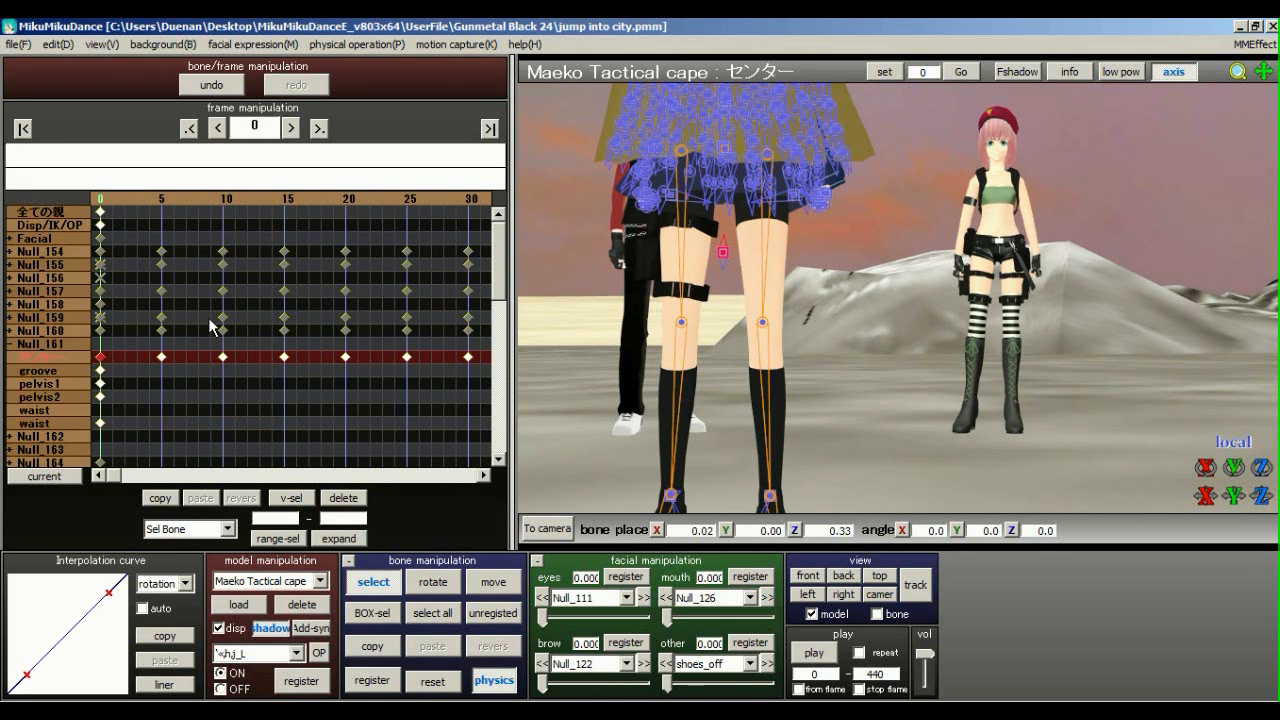
drag(146, 390, 514, 352)
click(361, 499)
key(Right)
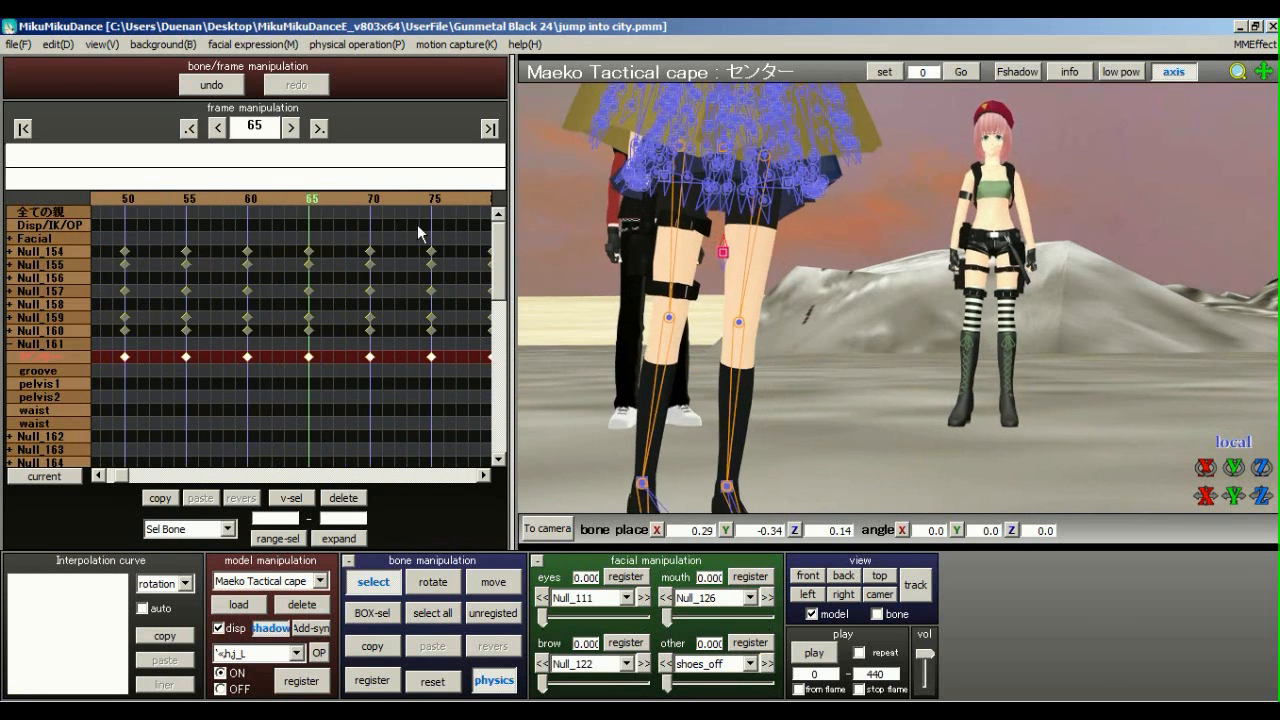